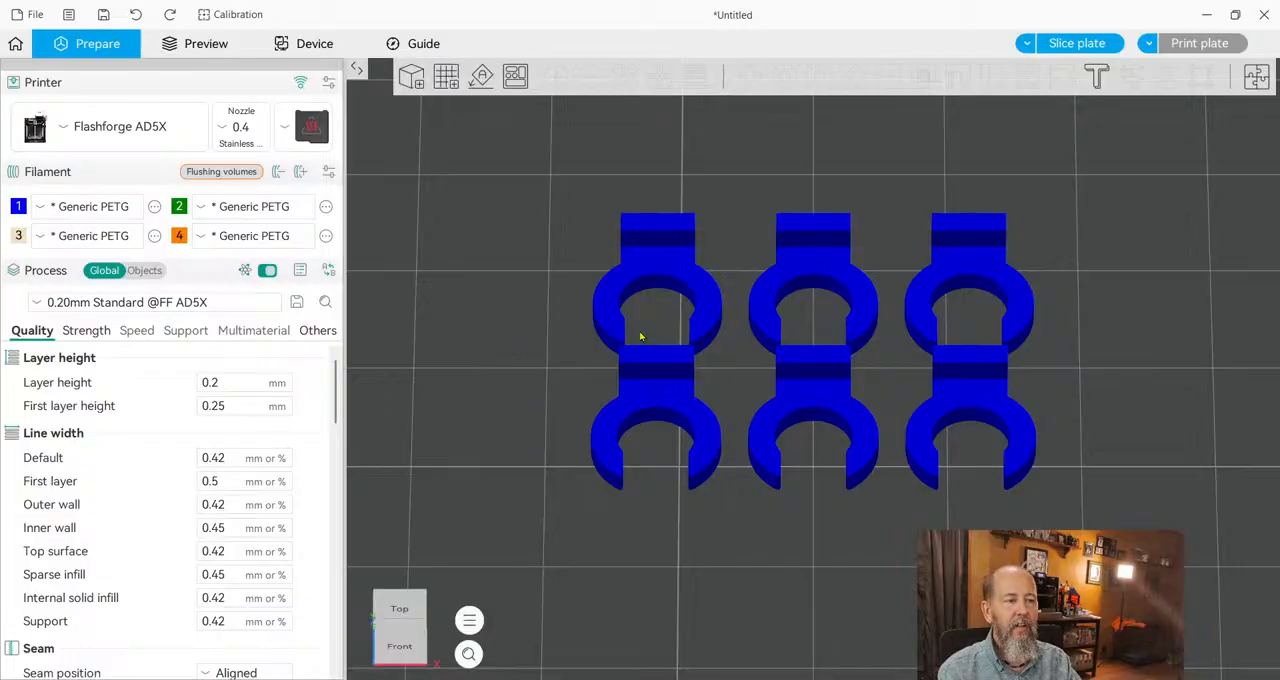
Delete all six clip models from the build plate.
click(606, 312)
key(Delete)
click(795, 295)
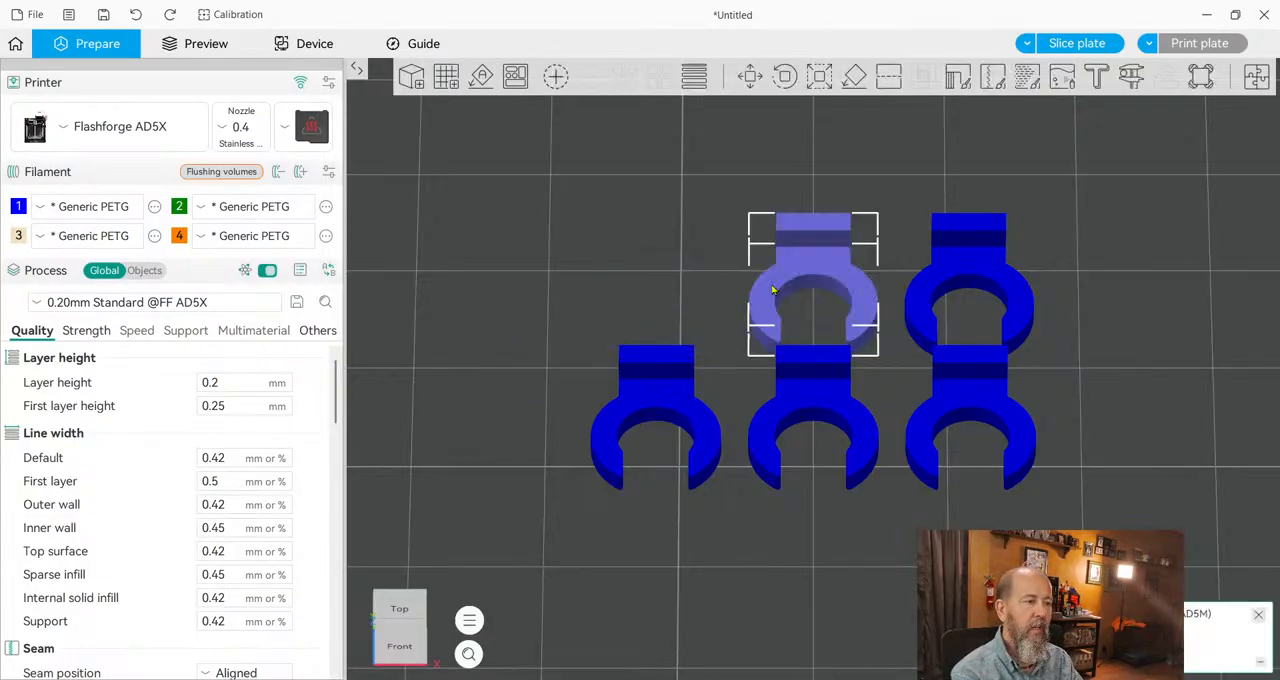
key(Delete)
click(981, 268)
key(Delete)
click(972, 410)
key(Delete)
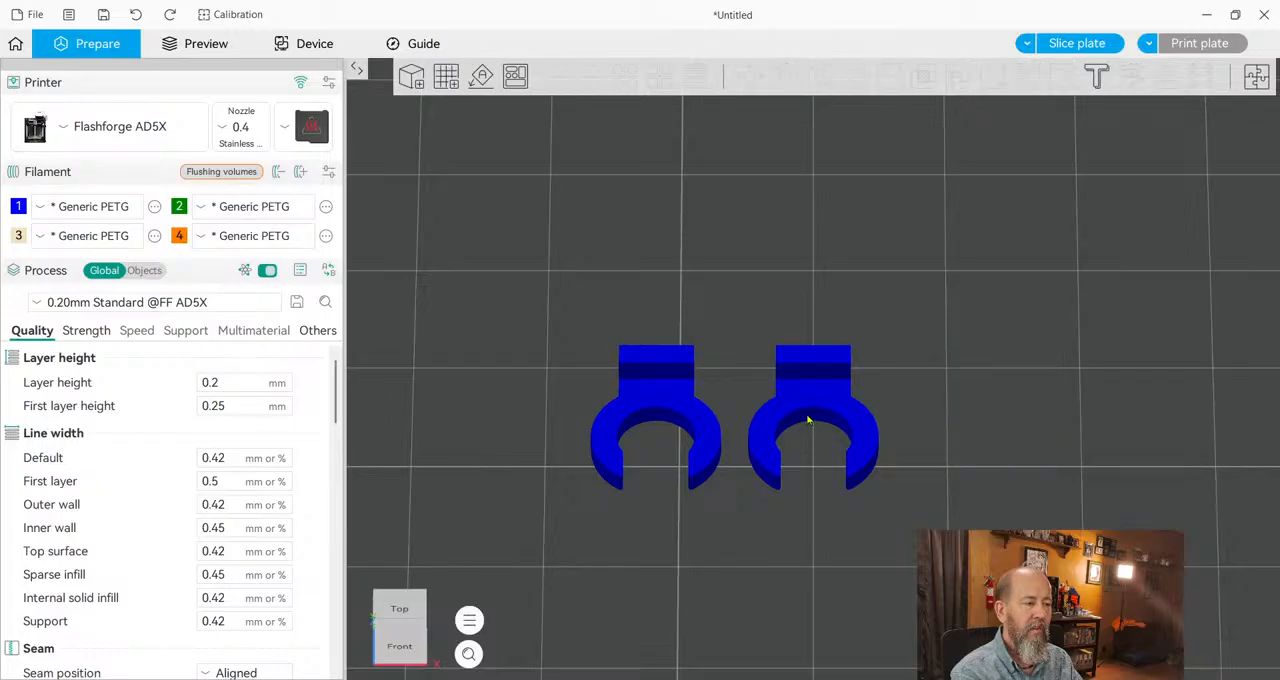
click(809, 423)
key(Delete)
click(668, 395)
key(Delete)
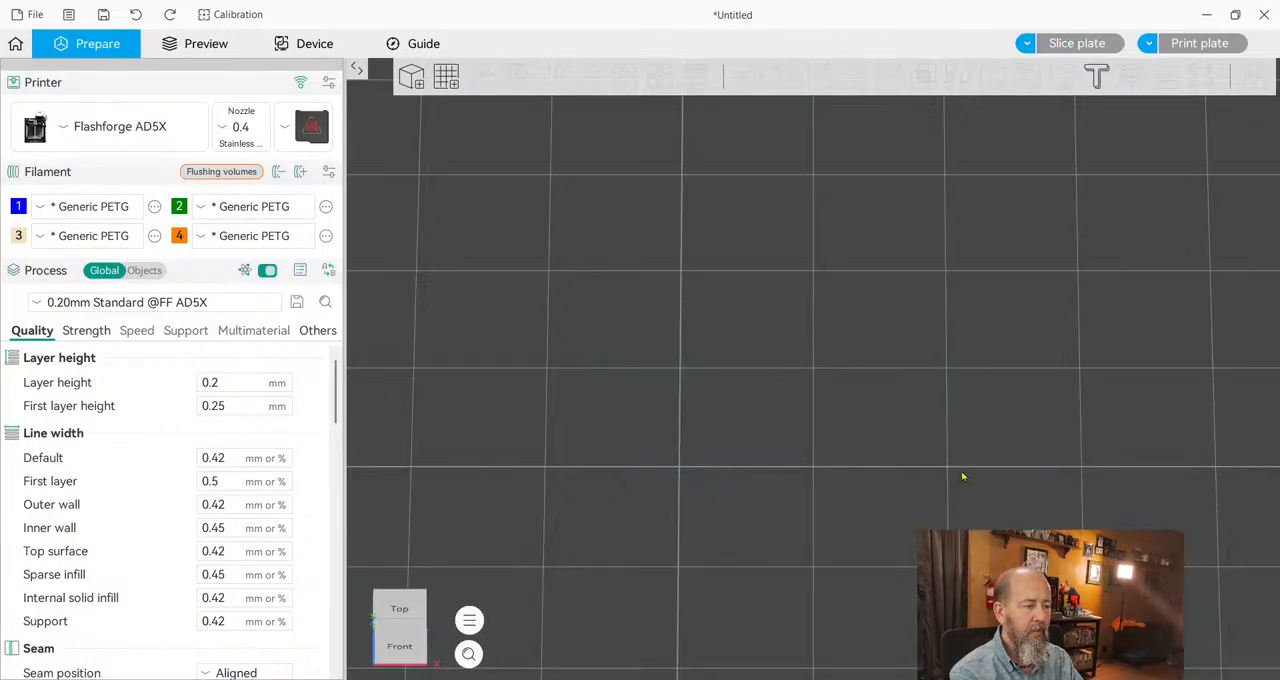
Add a cube, a cylinder and a cone to the plate and auto-arrange them.
scroll(1008, 431, down, 10)
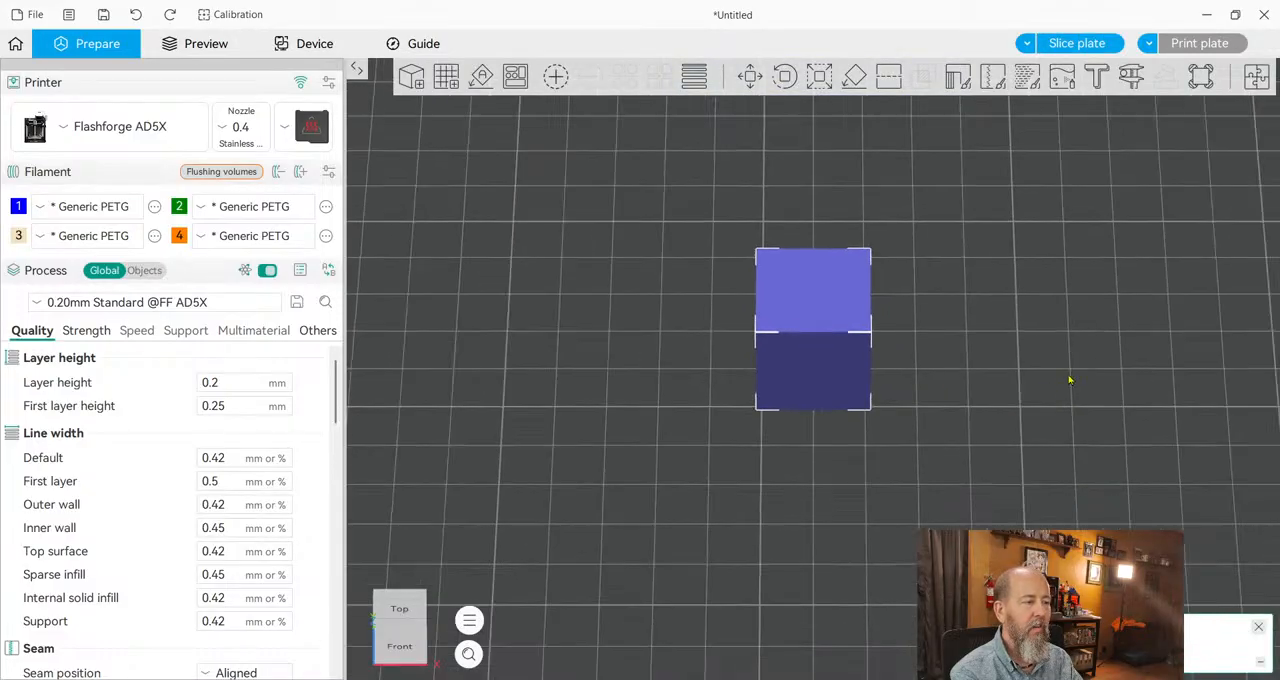
click(895, 338)
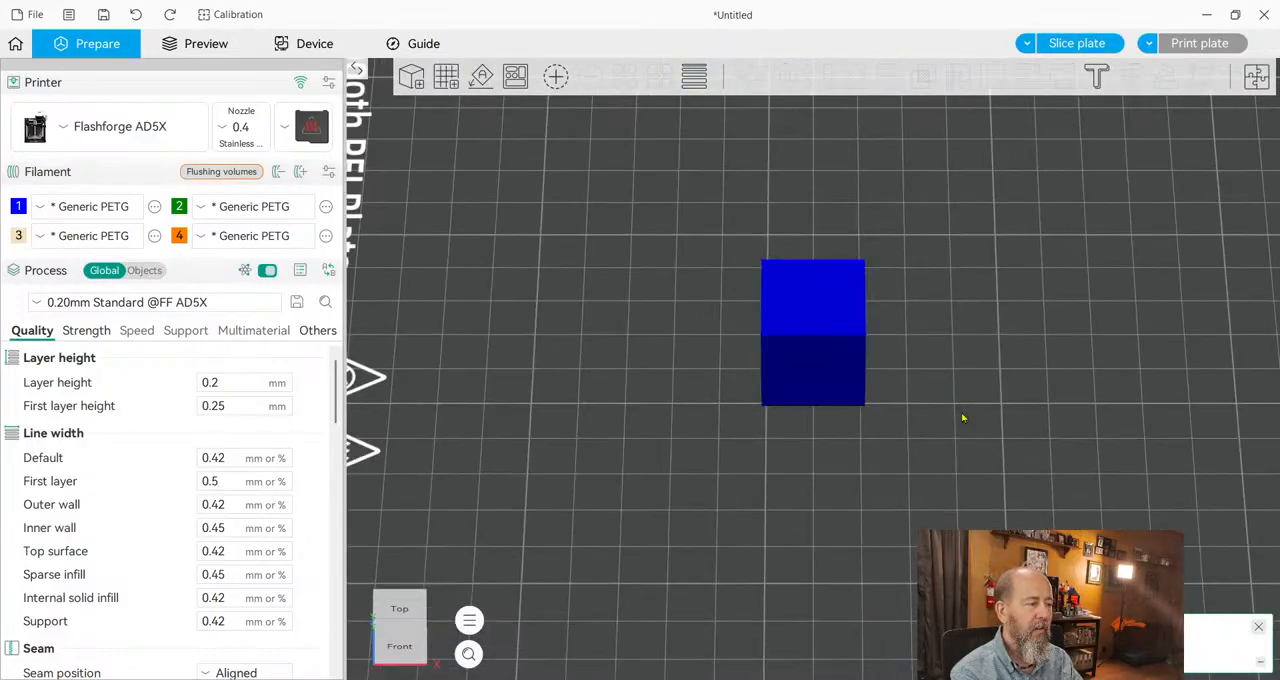
click(1136, 503)
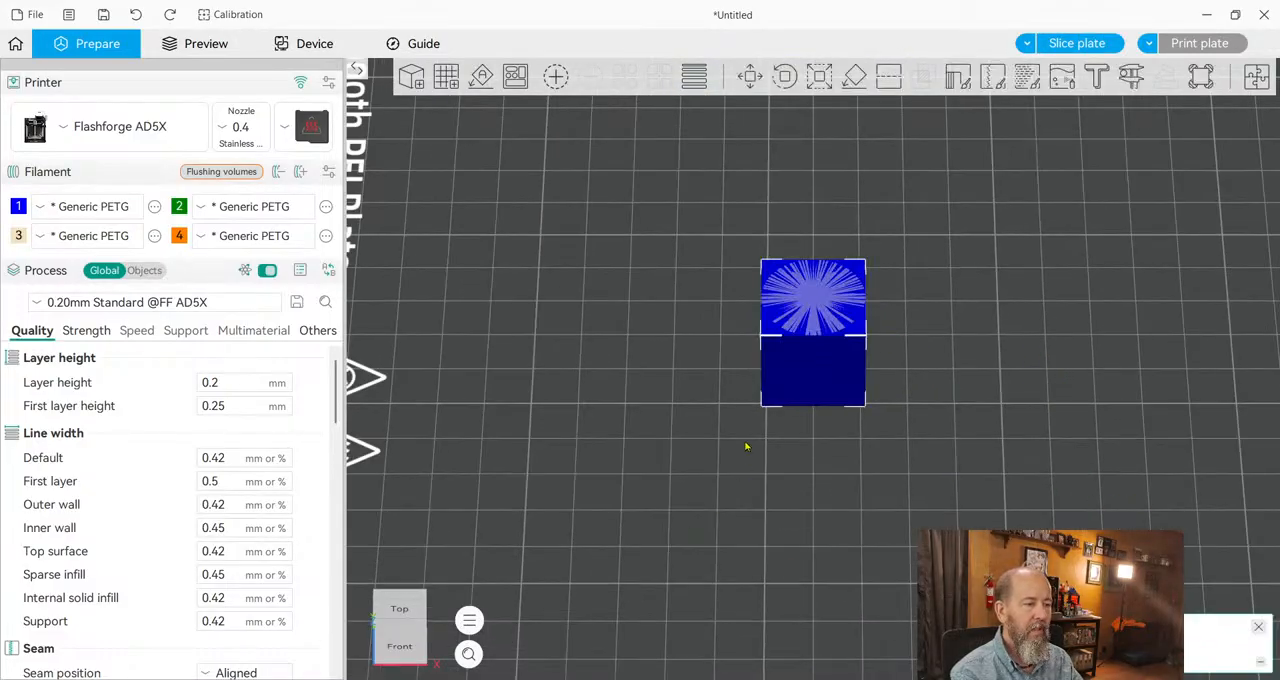
click(828, 390)
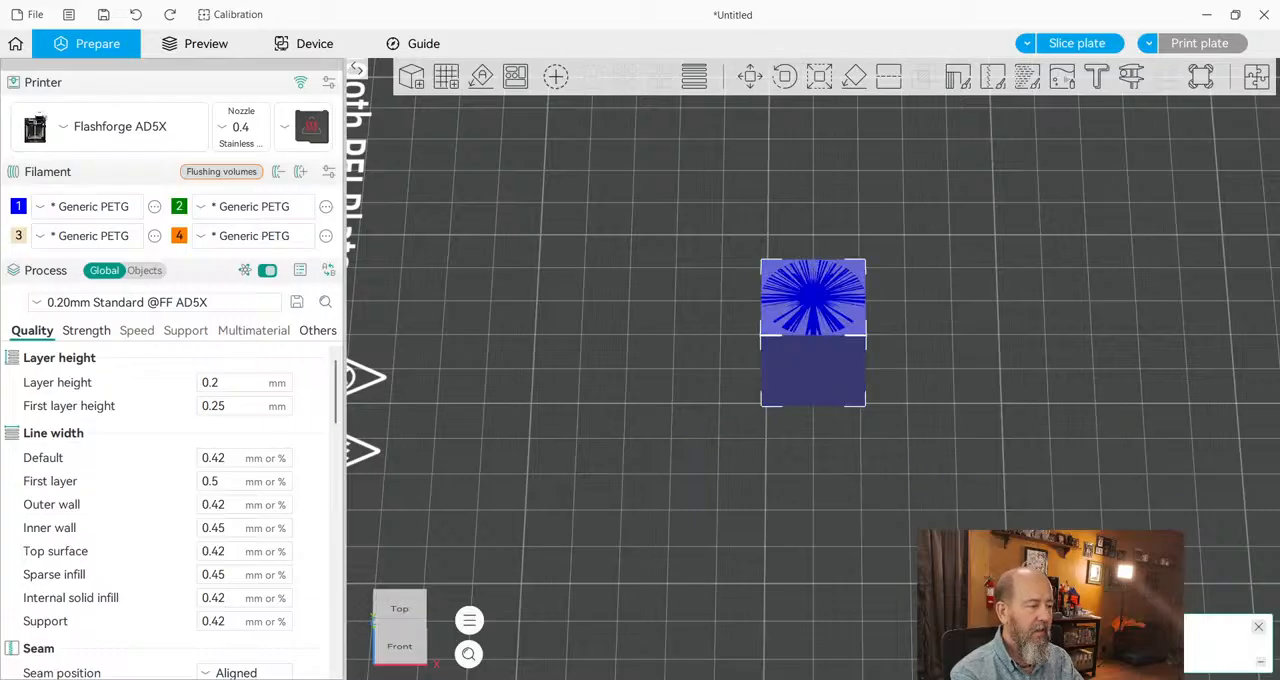
click(961, 410)
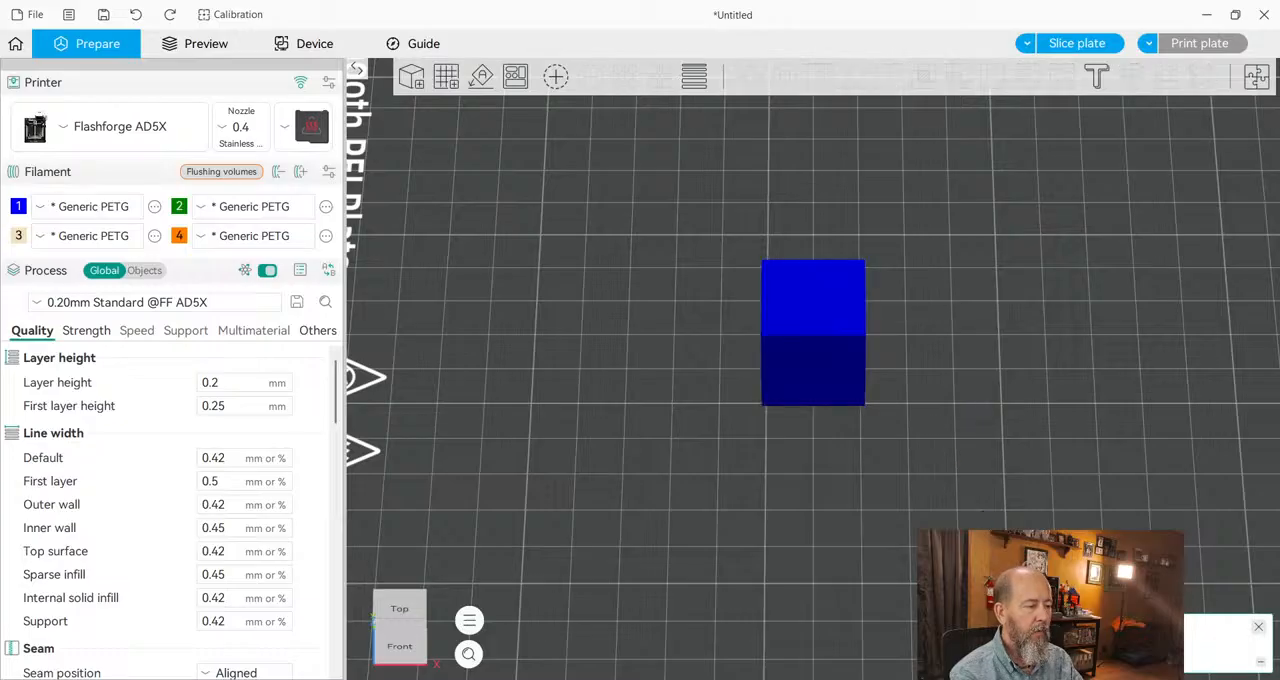
key(ctrl+a)
click(936, 480)
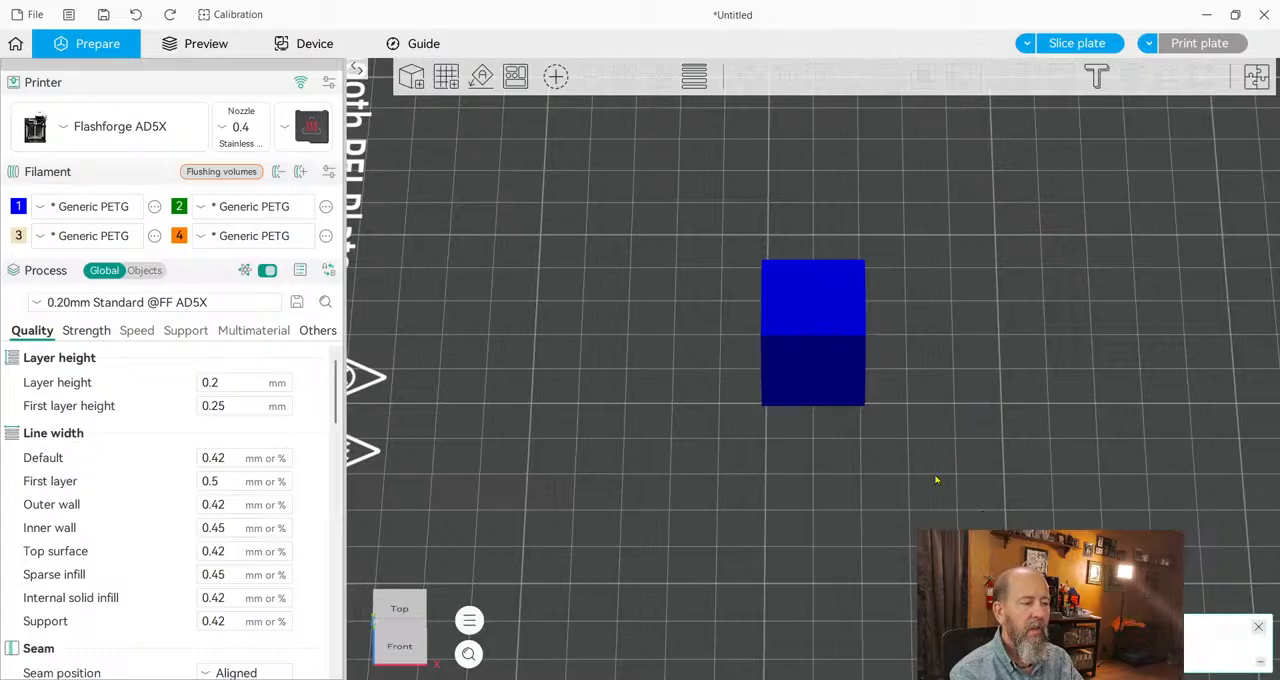
key(a)
Move the cylinder and the cube apart from each other and farther back from the cone.
click(814, 440)
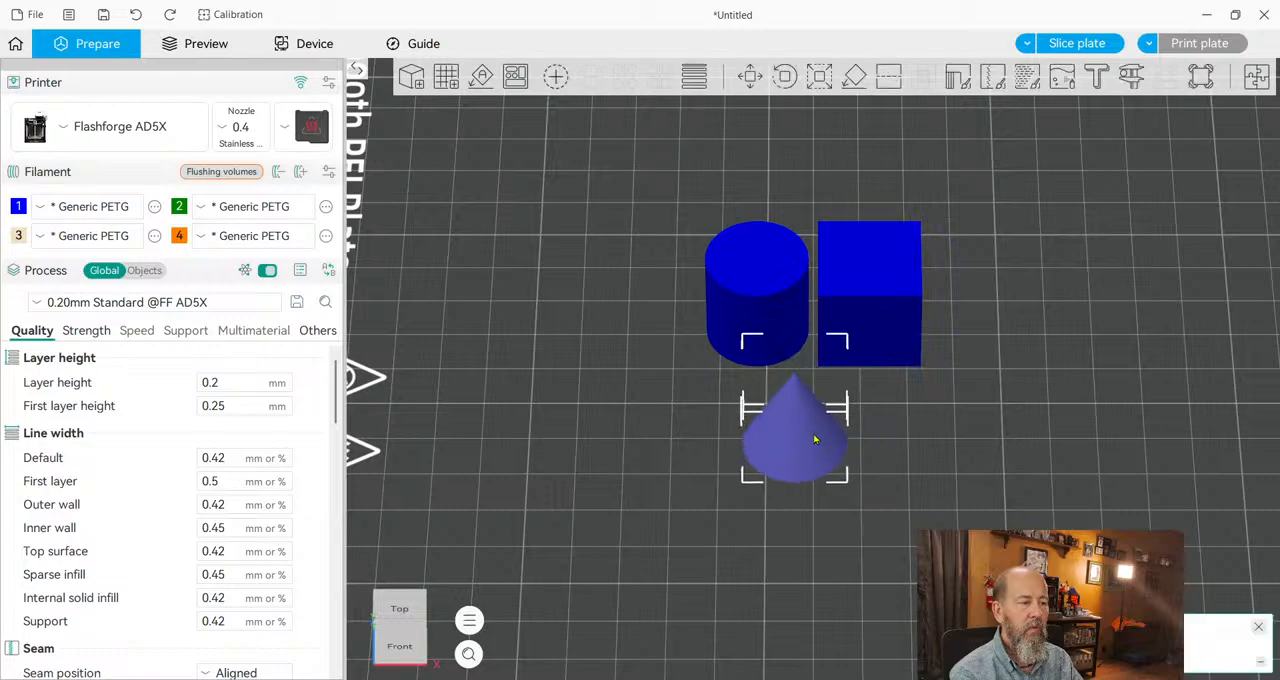
drag(754, 286, 686, 256)
drag(858, 315, 878, 254)
click(887, 352)
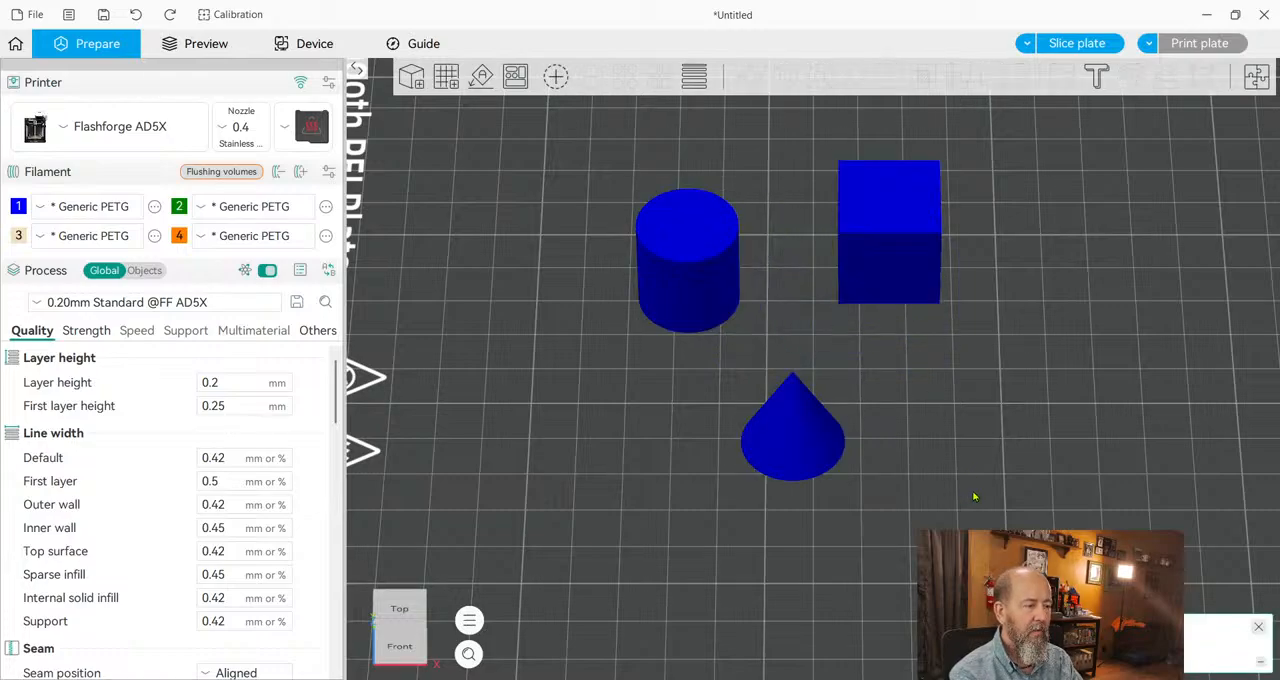
Paste a copy of the cone beside the original and turn it upside down by 180°.
key(ctrl+v)
drag(830, 364, 974, 435)
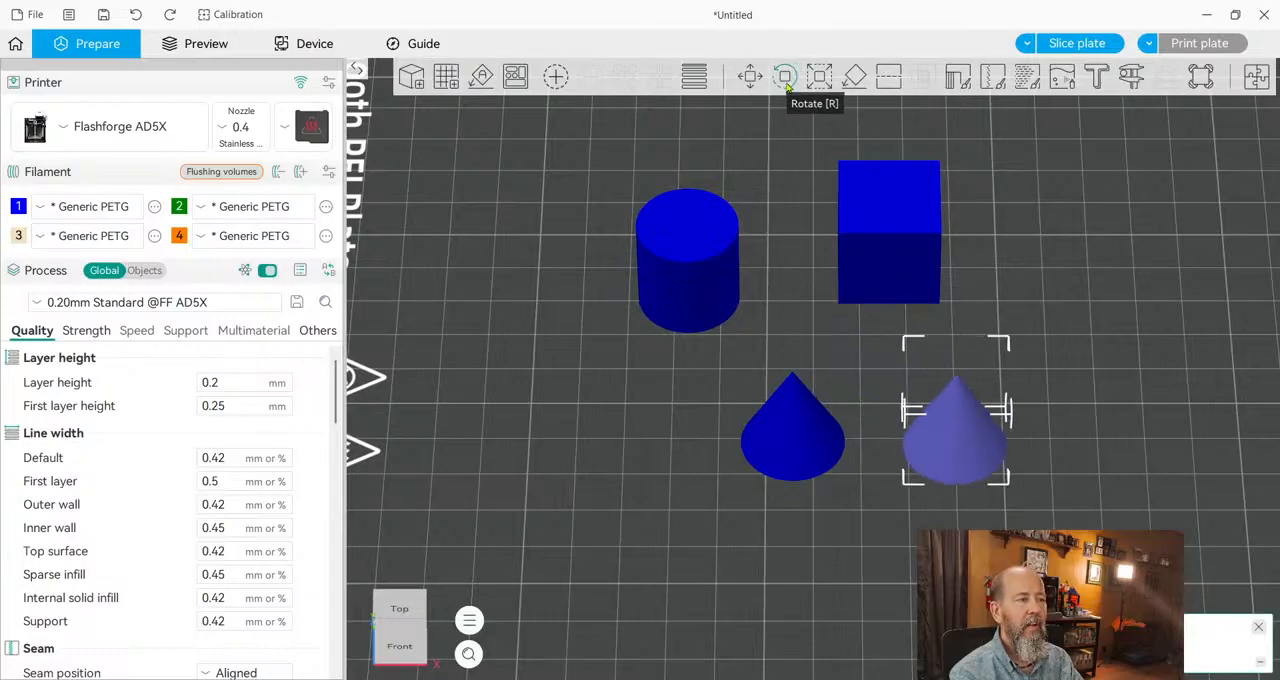
click(786, 78)
drag(955, 358, 955, 472)
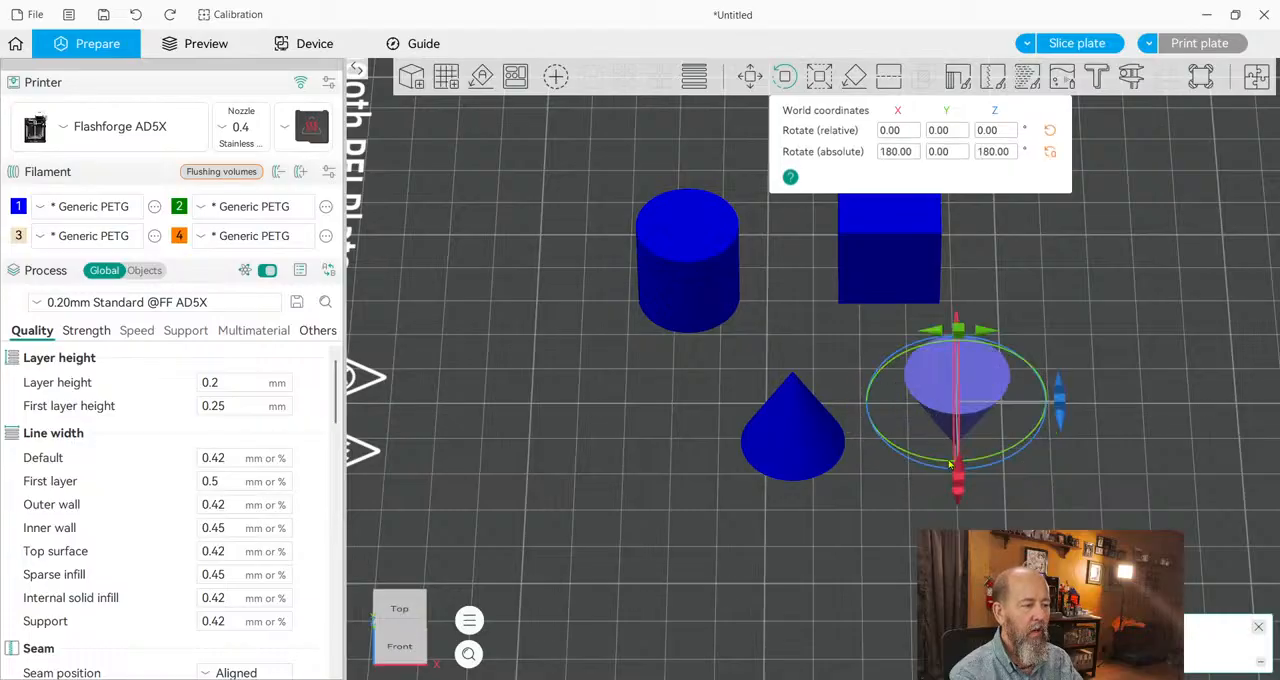
Set the inverted cone's Z position to 10 mm so its tip sinks into the plate.
click(751, 77)
click(990, 132)
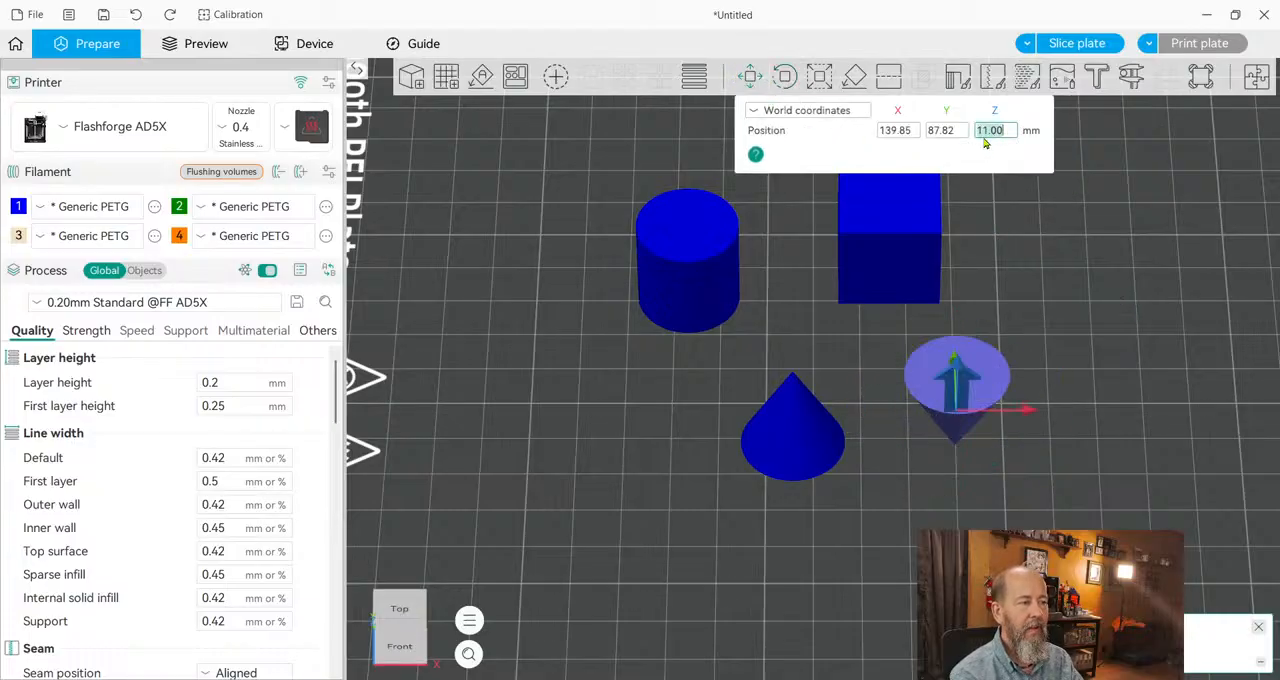
text(10)
key(Return)
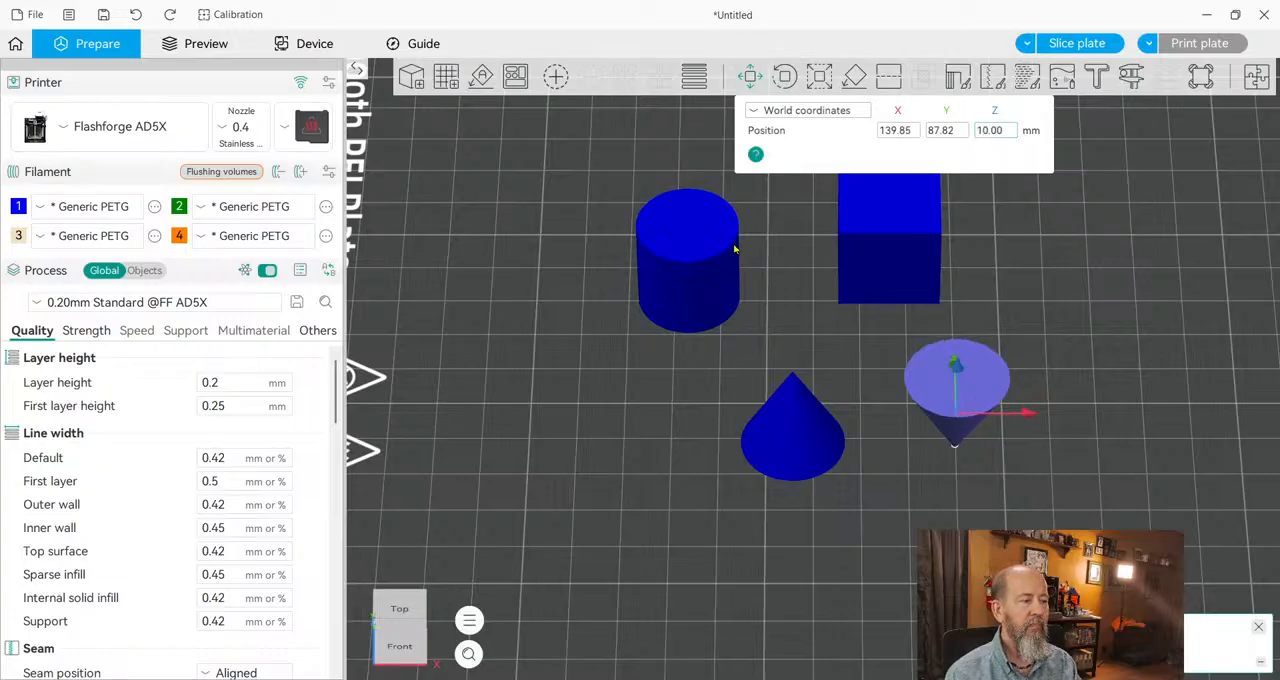
click(631, 365)
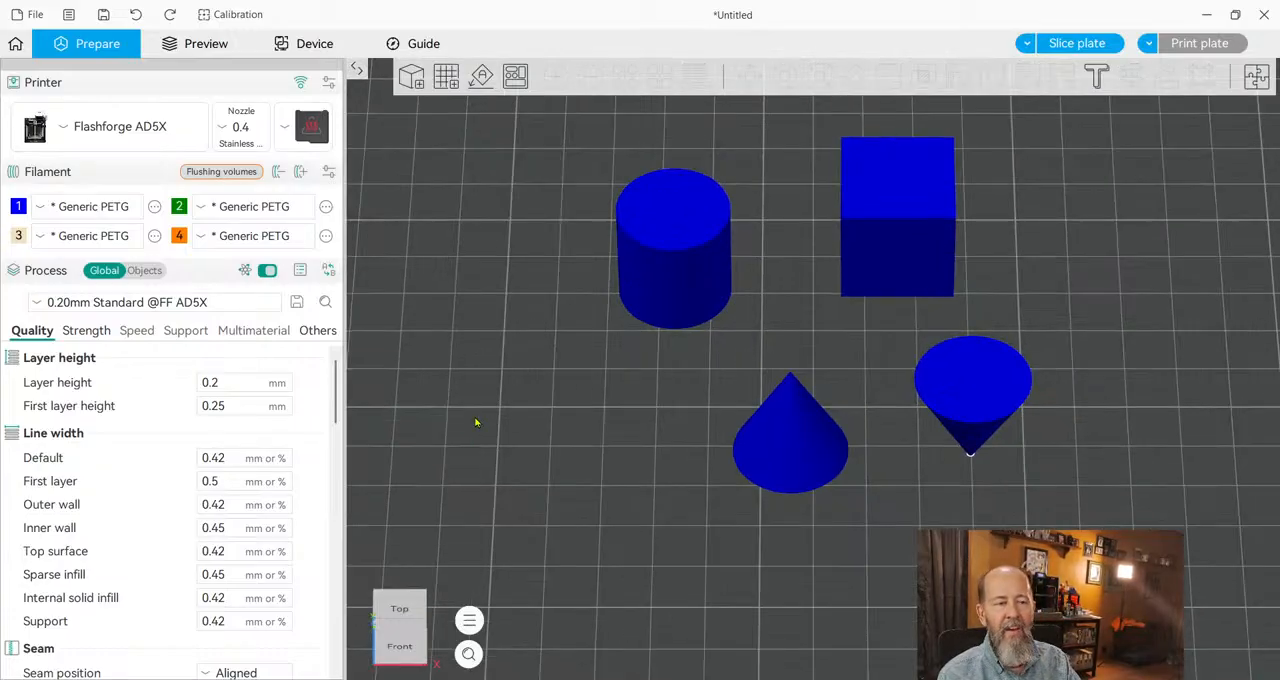
Slice the plate with the current layer height settings.
scroll(526, 421, down, 1)
scroll(440, 422, up, 1)
scroll(600, 455, down, 4)
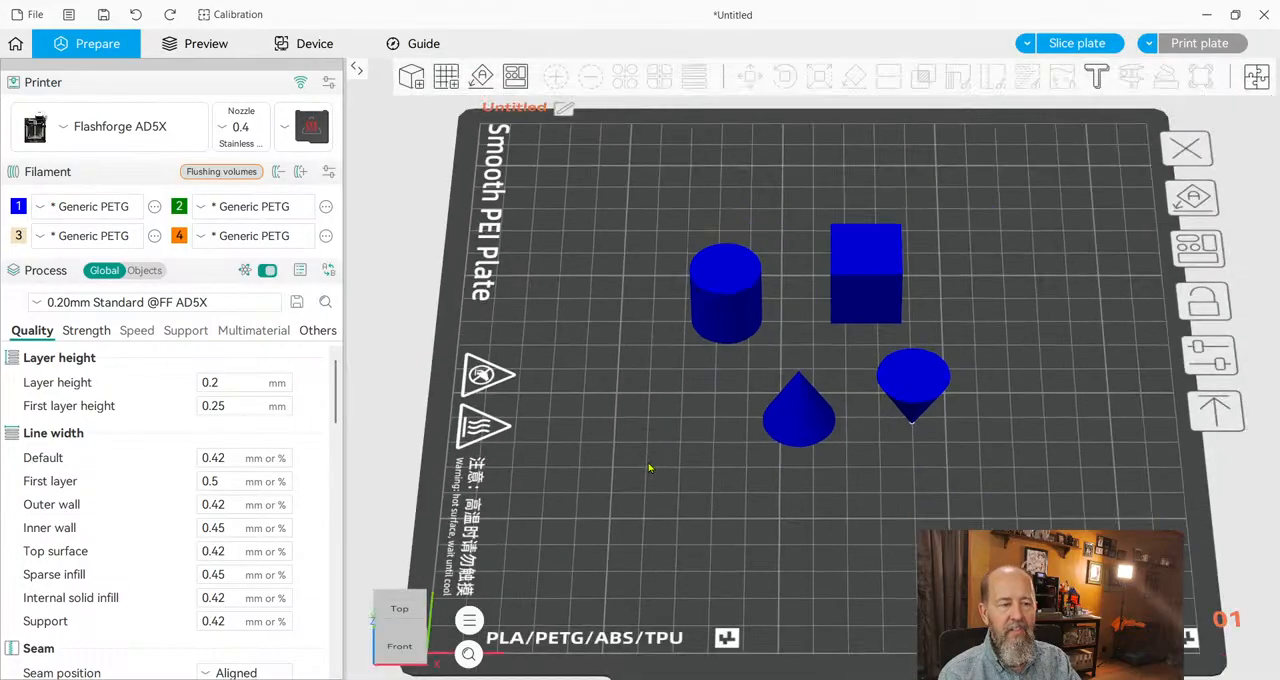
scroll(675, 450, up, 2)
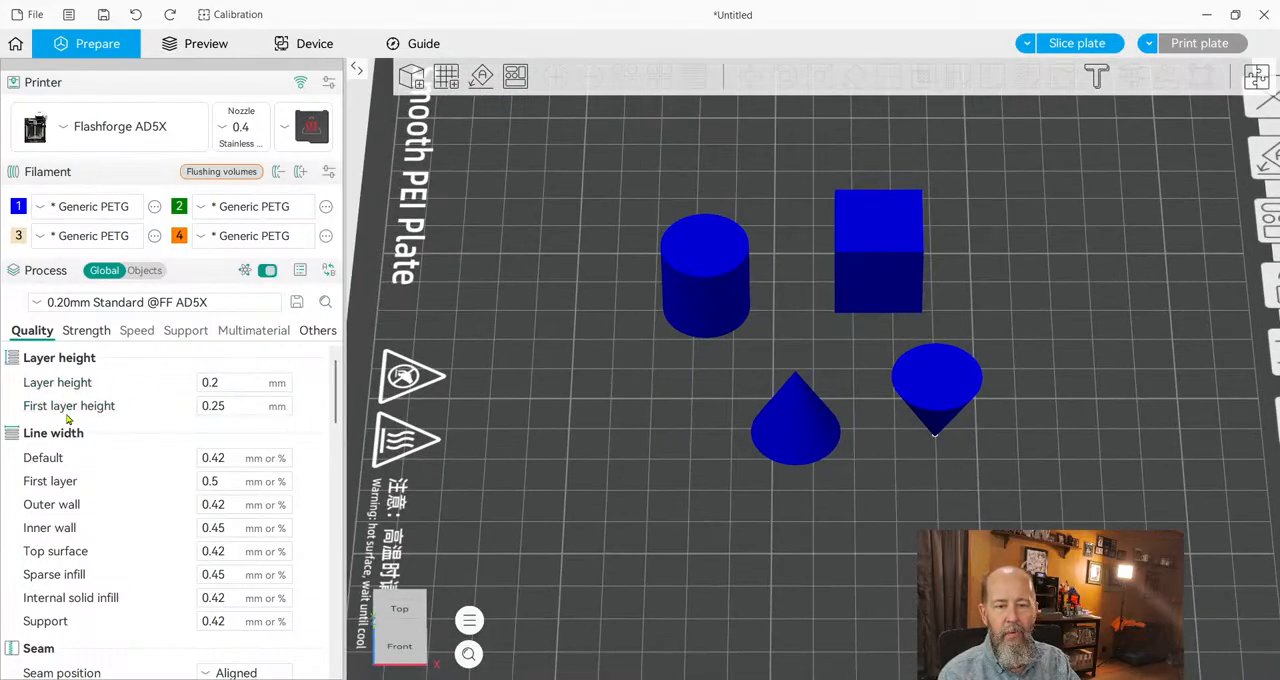
click(224, 382)
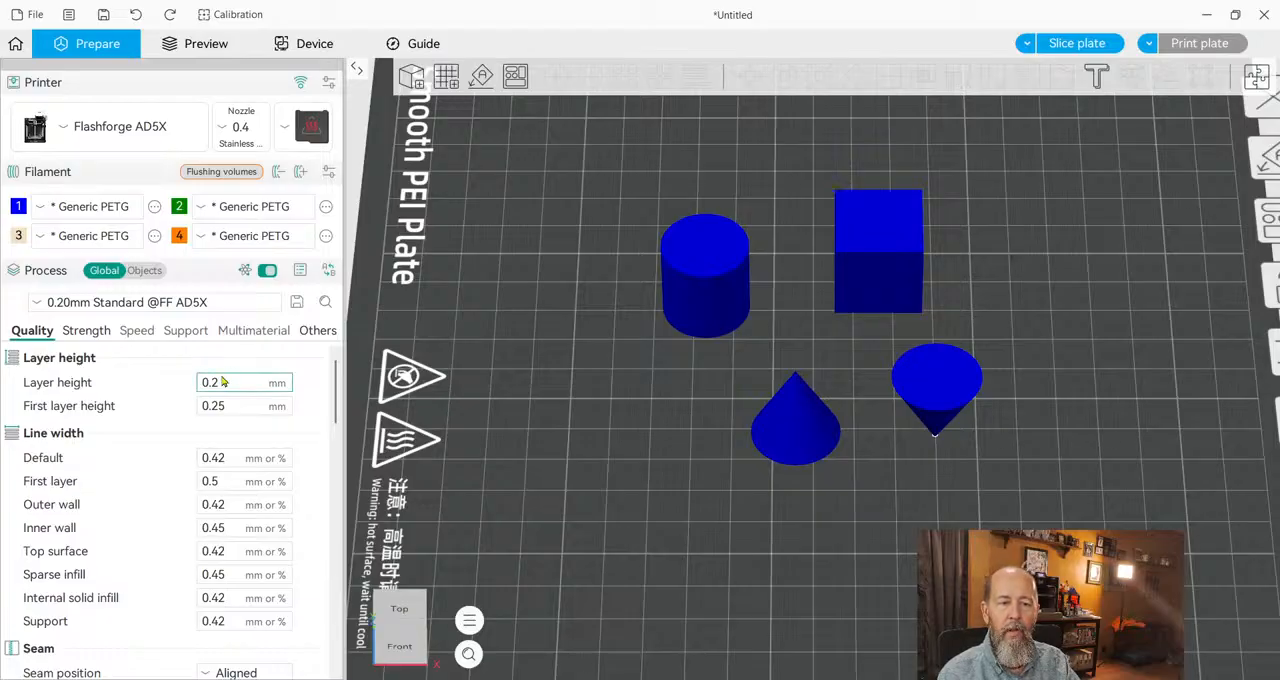
double_click(222, 382)
click(1077, 43)
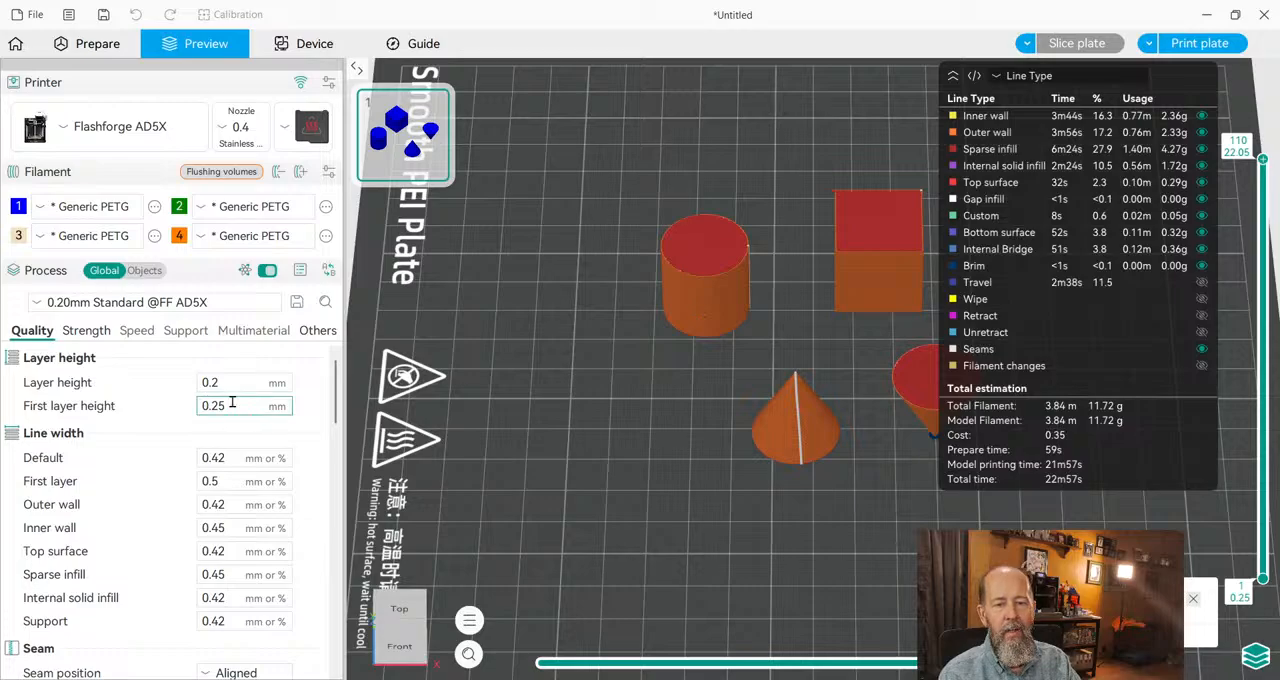
Examine the cylinder's sliced toolpaths with the outer wall and inner wall line types hidden.
scroll(711, 279, up, 5)
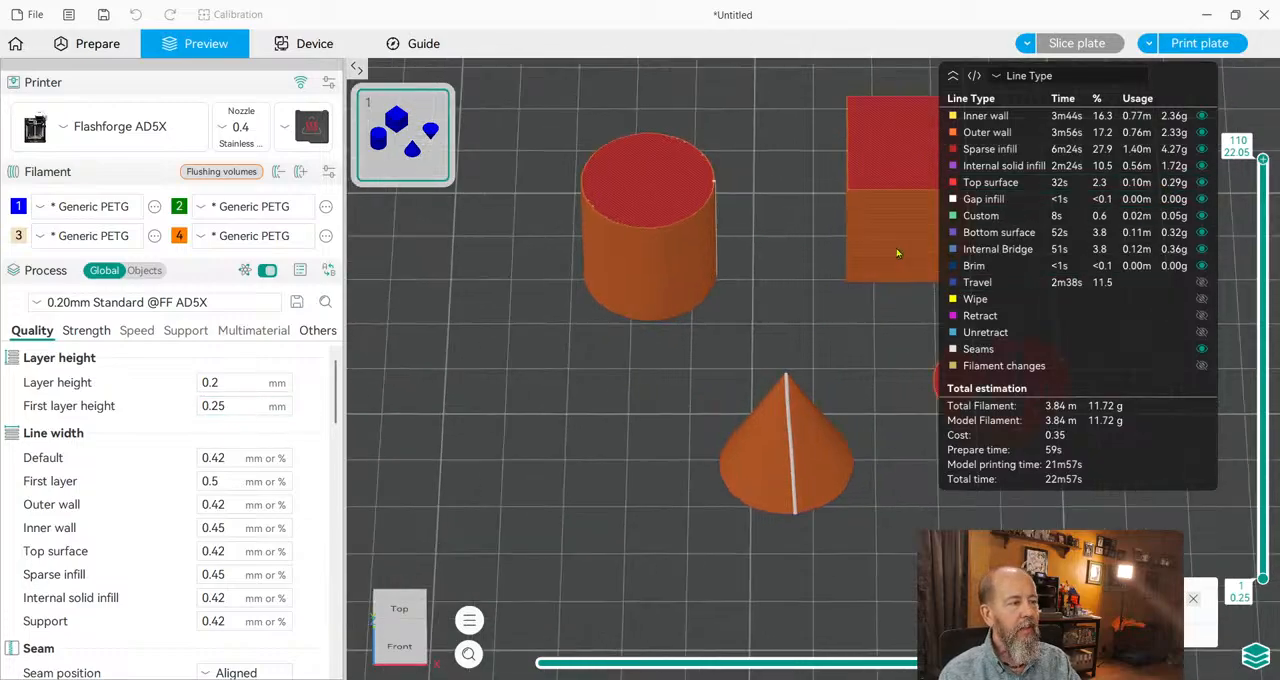
right_drag(668, 289, 771, 557)
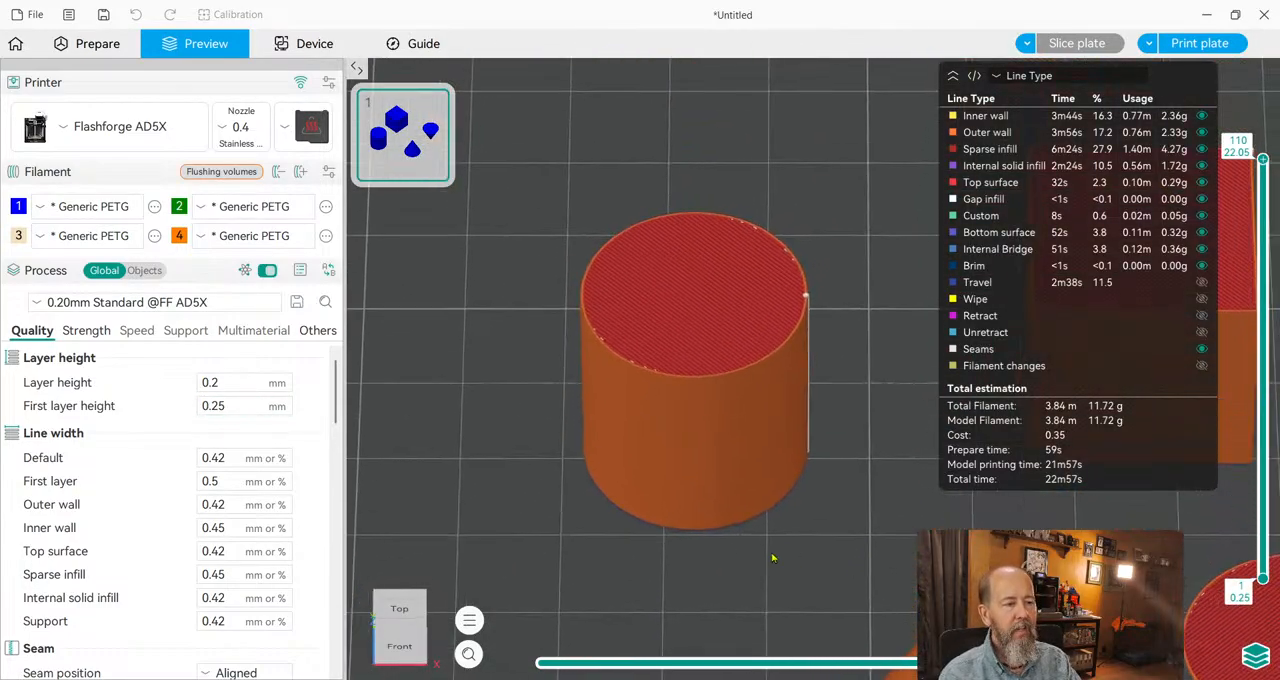
scroll(699, 526, up, 6)
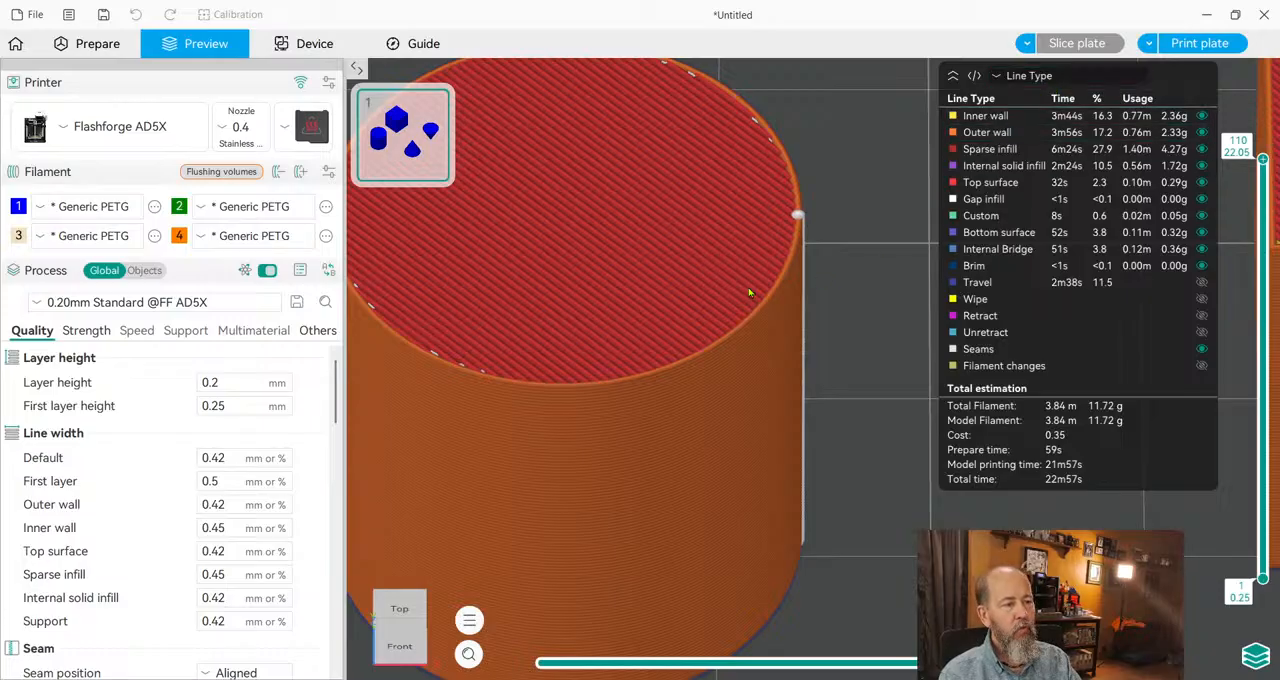
drag(695, 399, 771, 323)
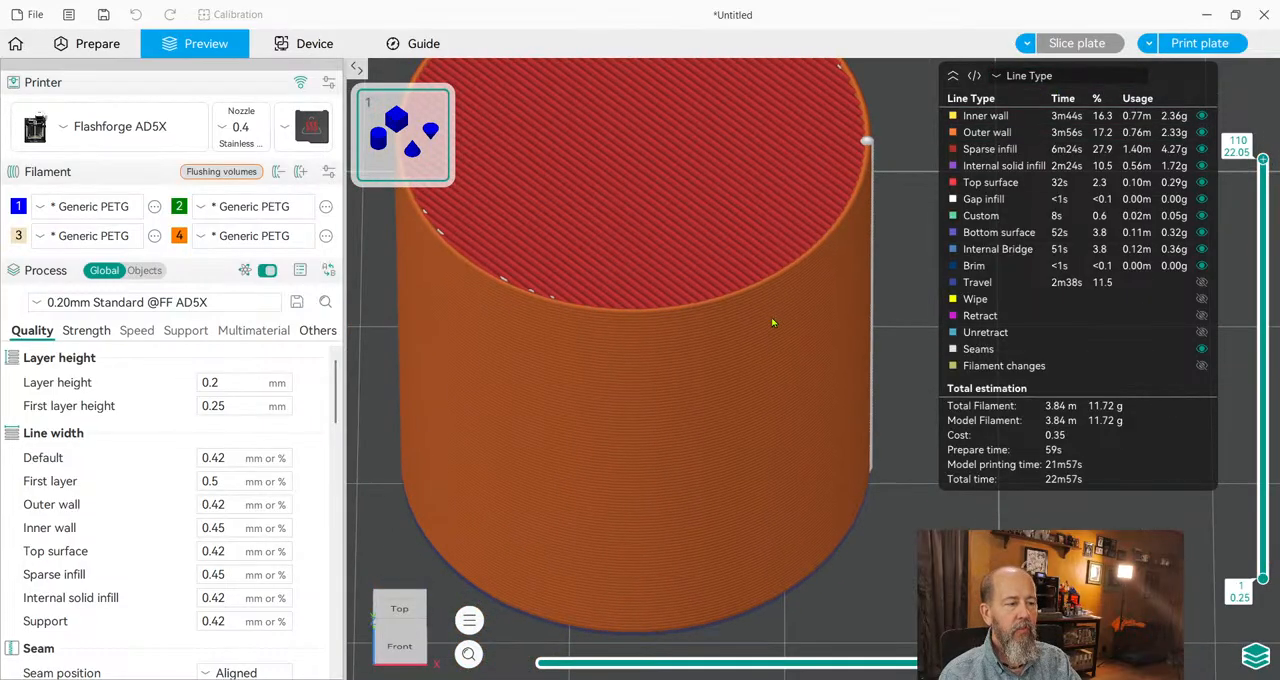
click(983, 133)
click(983, 133)
click(981, 134)
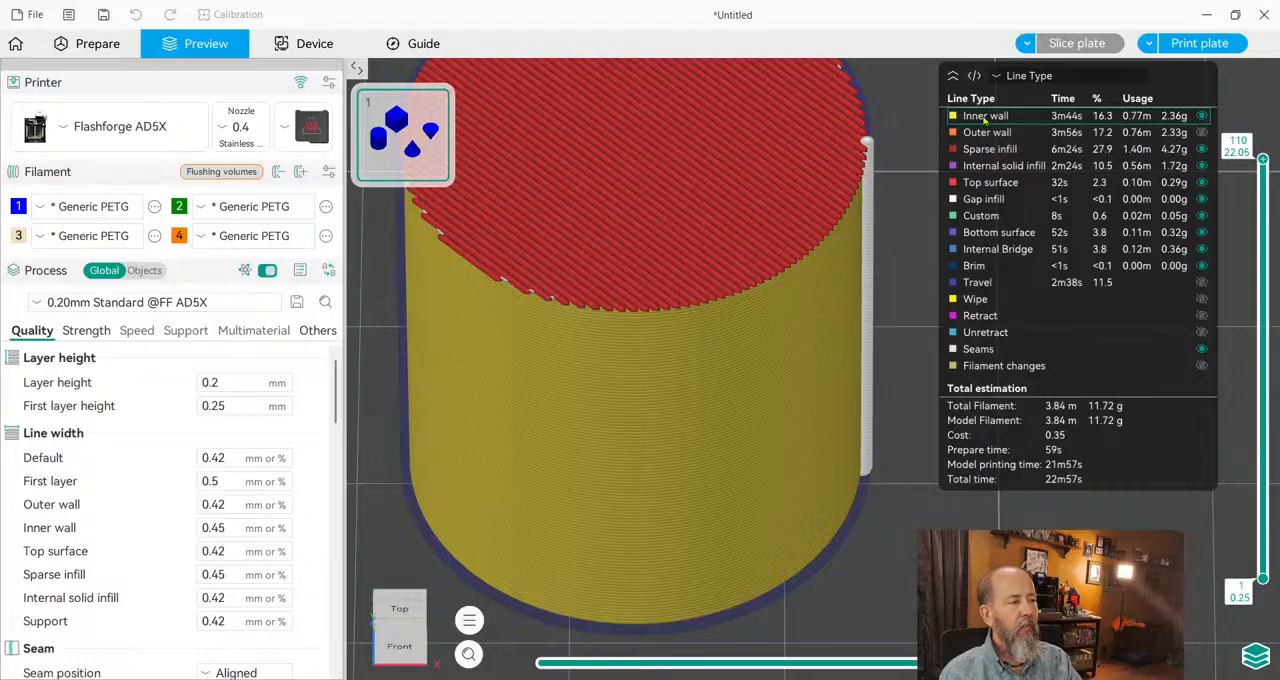
click(985, 117)
click(985, 117)
click(985, 117)
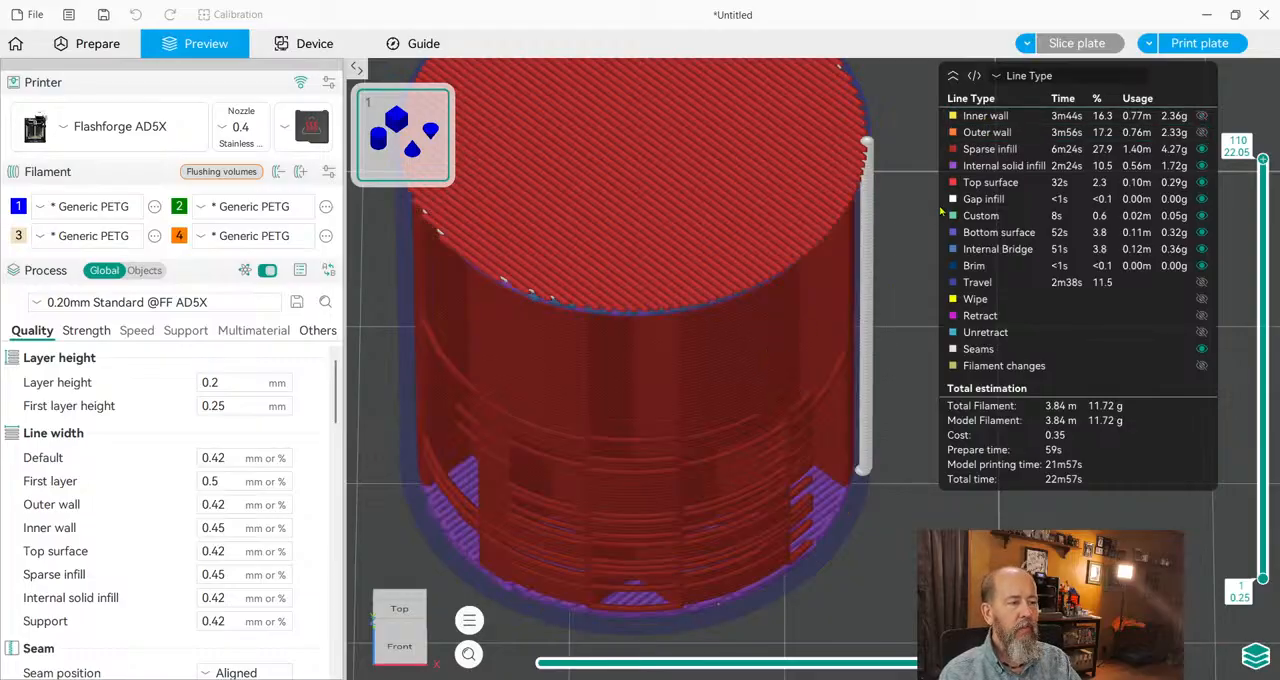
Hide the sparse infill and internal solid infill line types in the cylinder's preview.
click(983, 150)
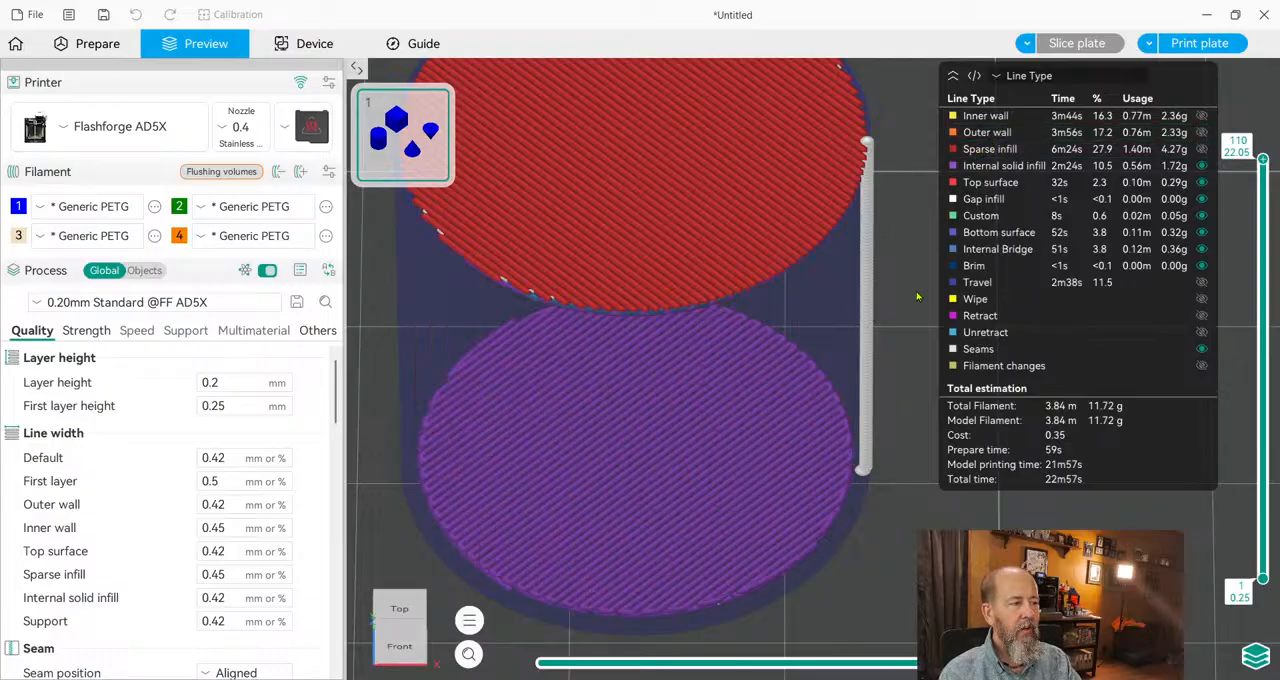
click(985, 167)
click(985, 167)
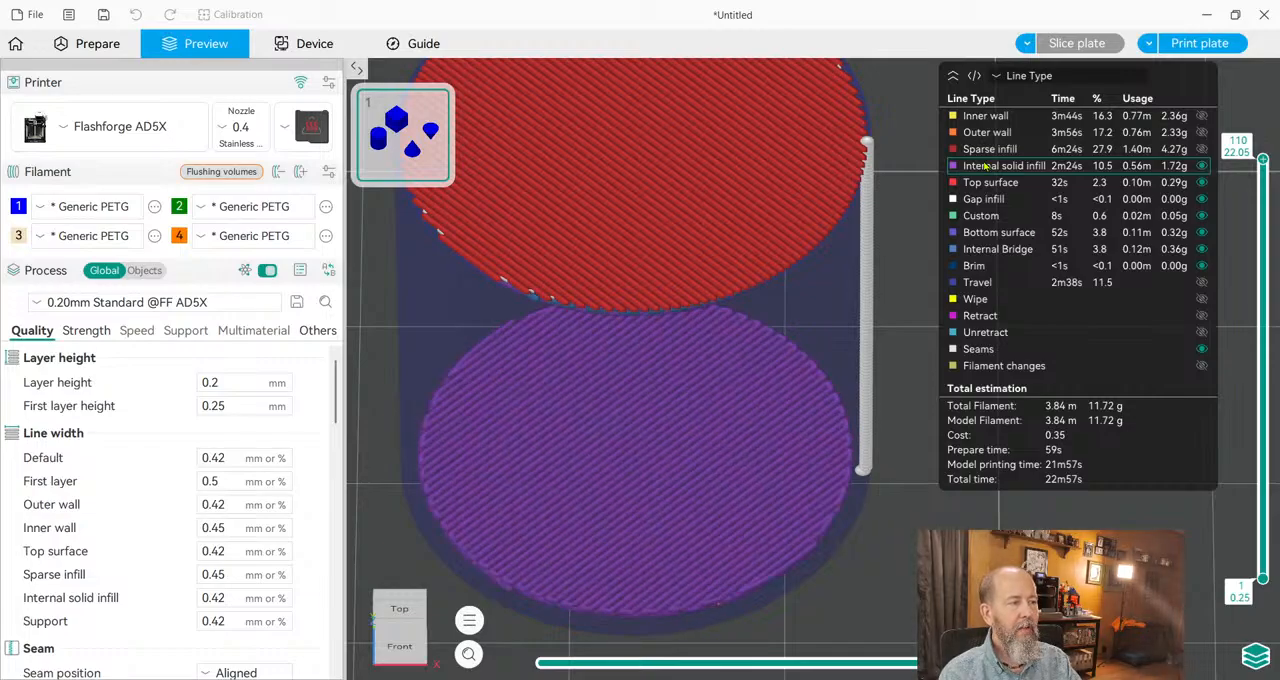
click(985, 167)
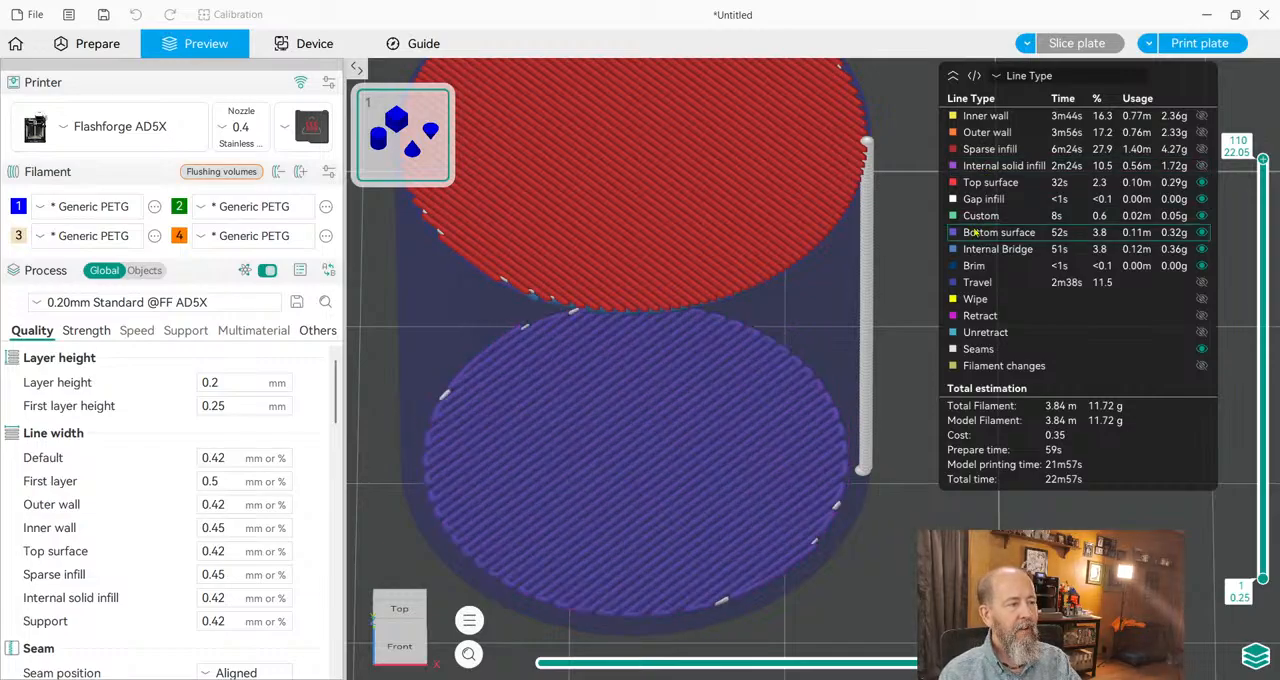
Hide and restore the bottom surface lines, and hide the top surface lines.
click(974, 232)
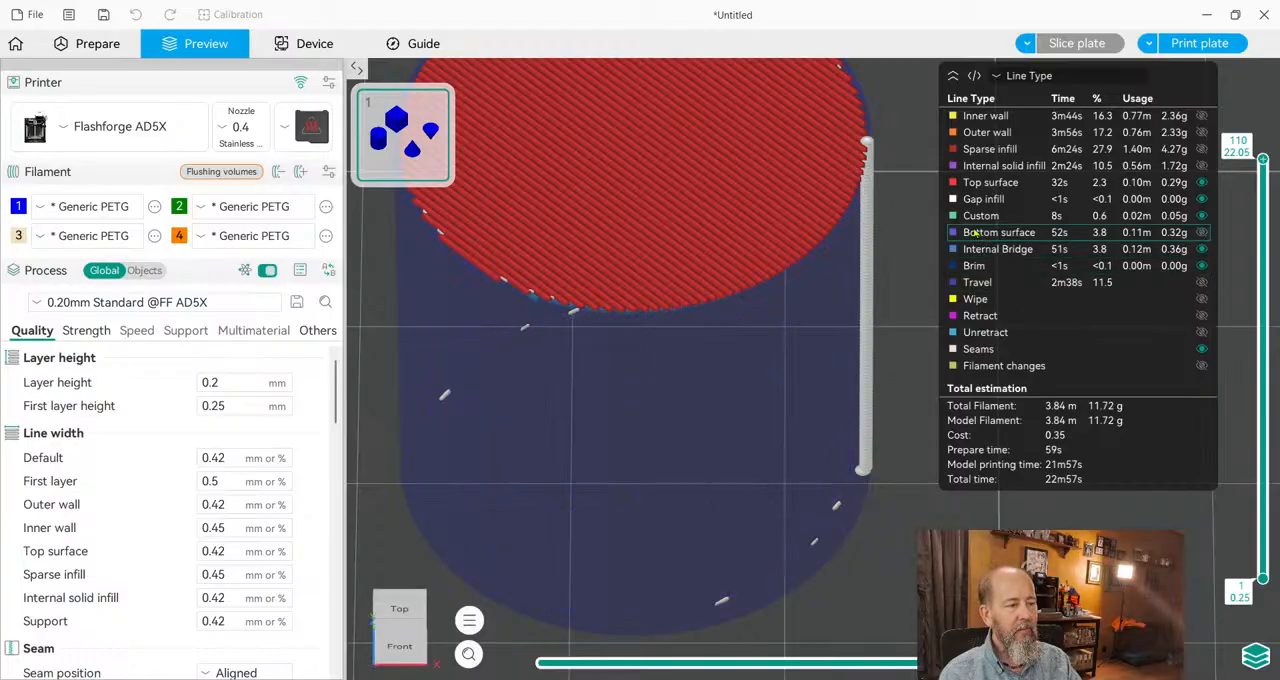
click(974, 232)
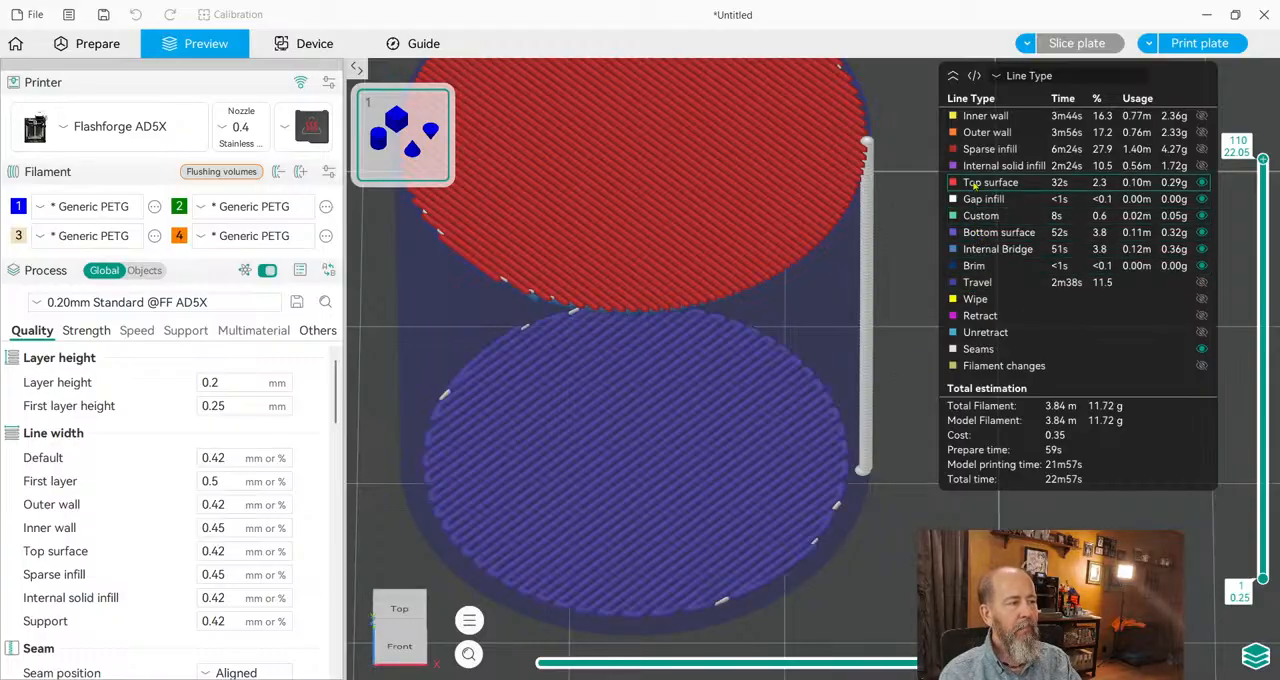
click(974, 182)
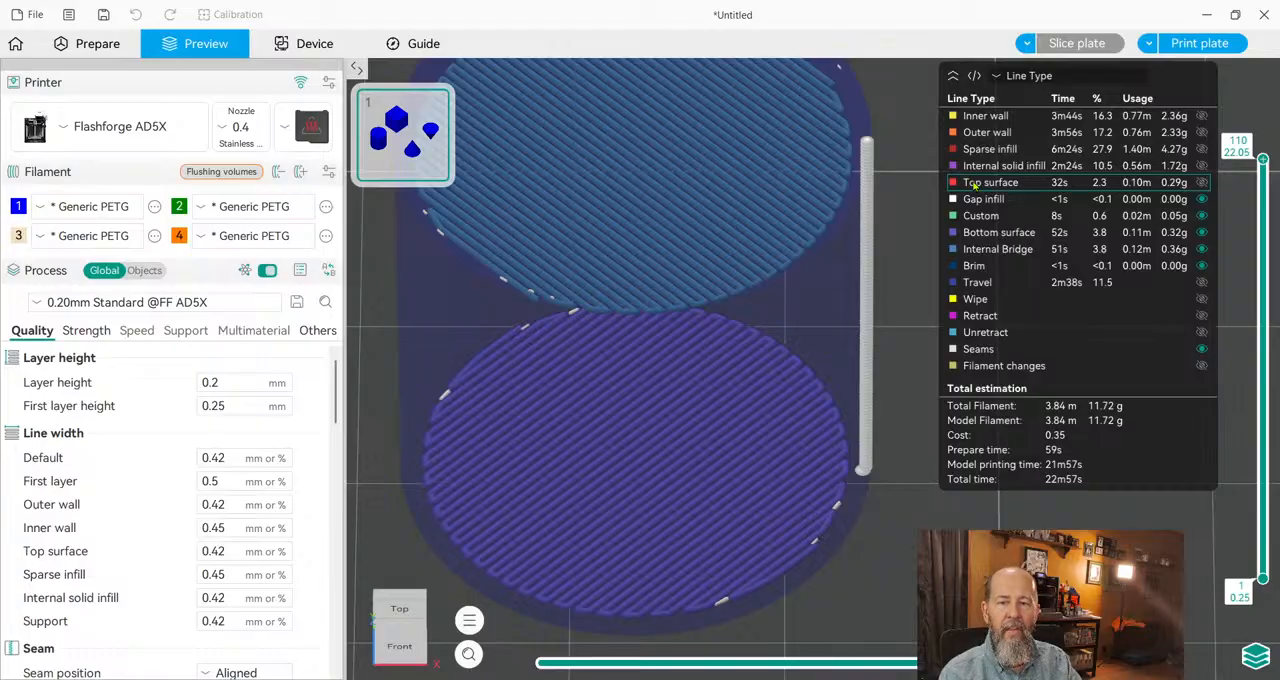
Show the internal solid infill, sparse infill, outer wall, inner wall and top surface lines again.
click(974, 166)
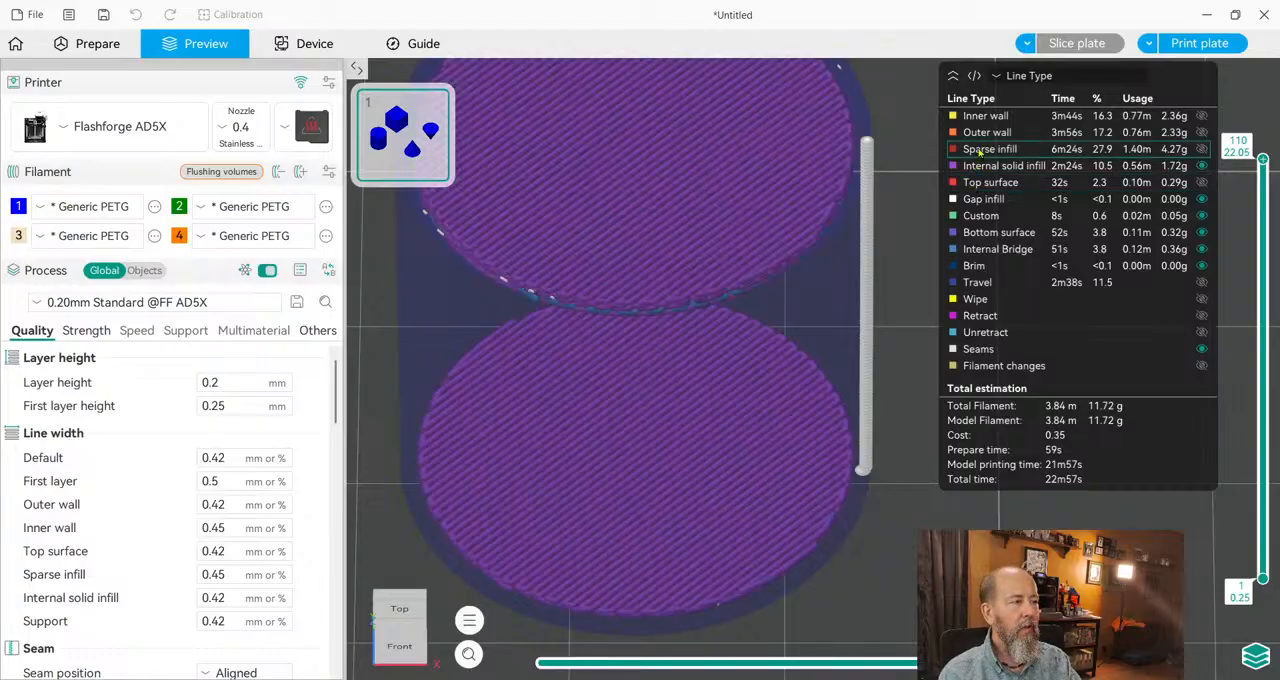
click(978, 150)
click(984, 136)
click(984, 116)
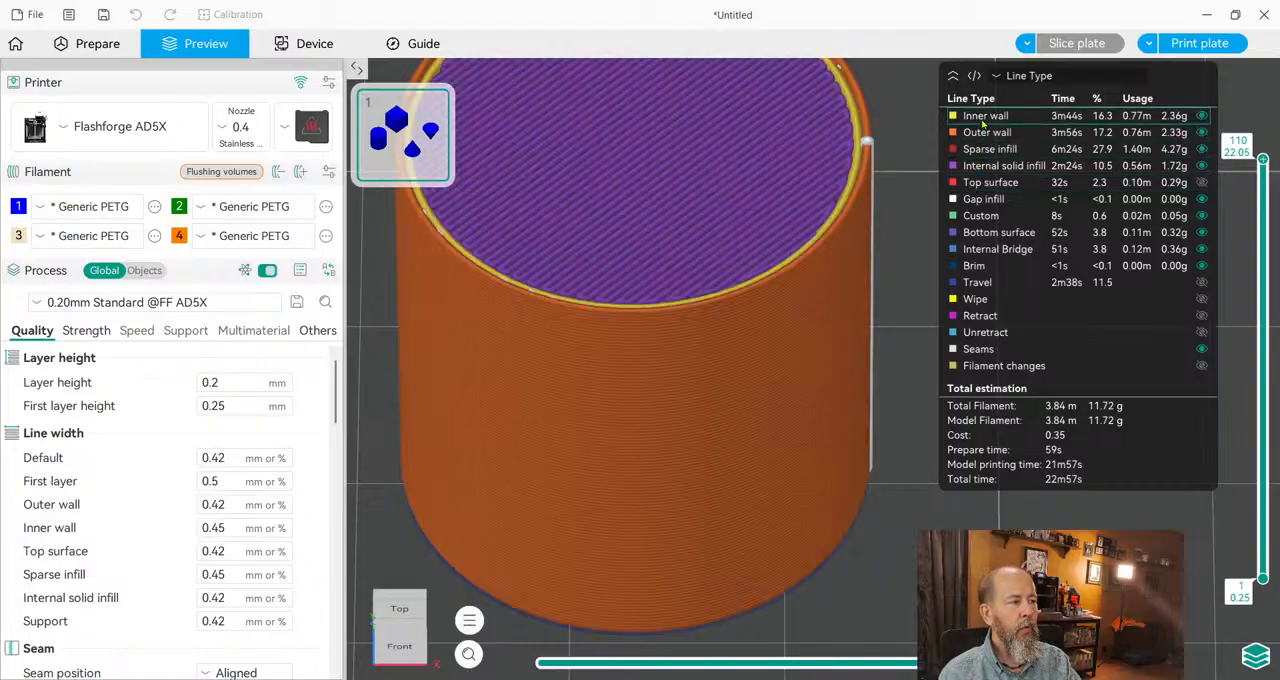
click(985, 183)
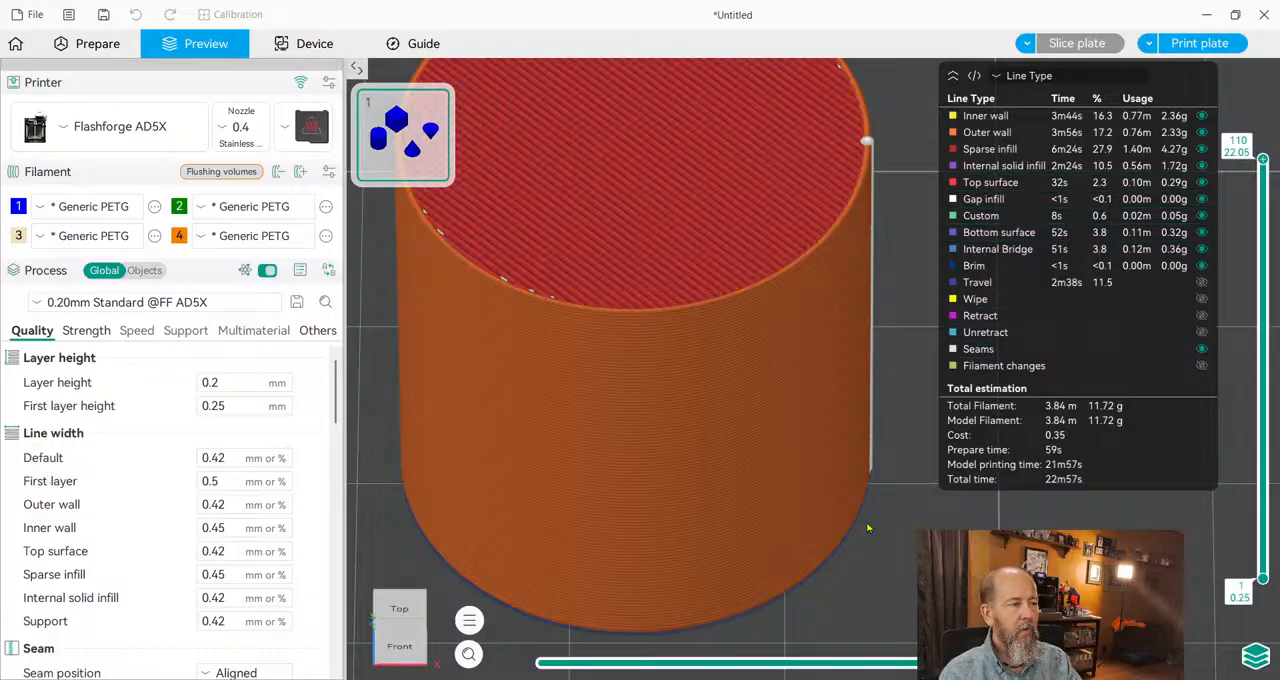
Inspect the seam lines on the cylinder and cone, hiding and showing the Seams line type.
drag(880, 561, 737, 578)
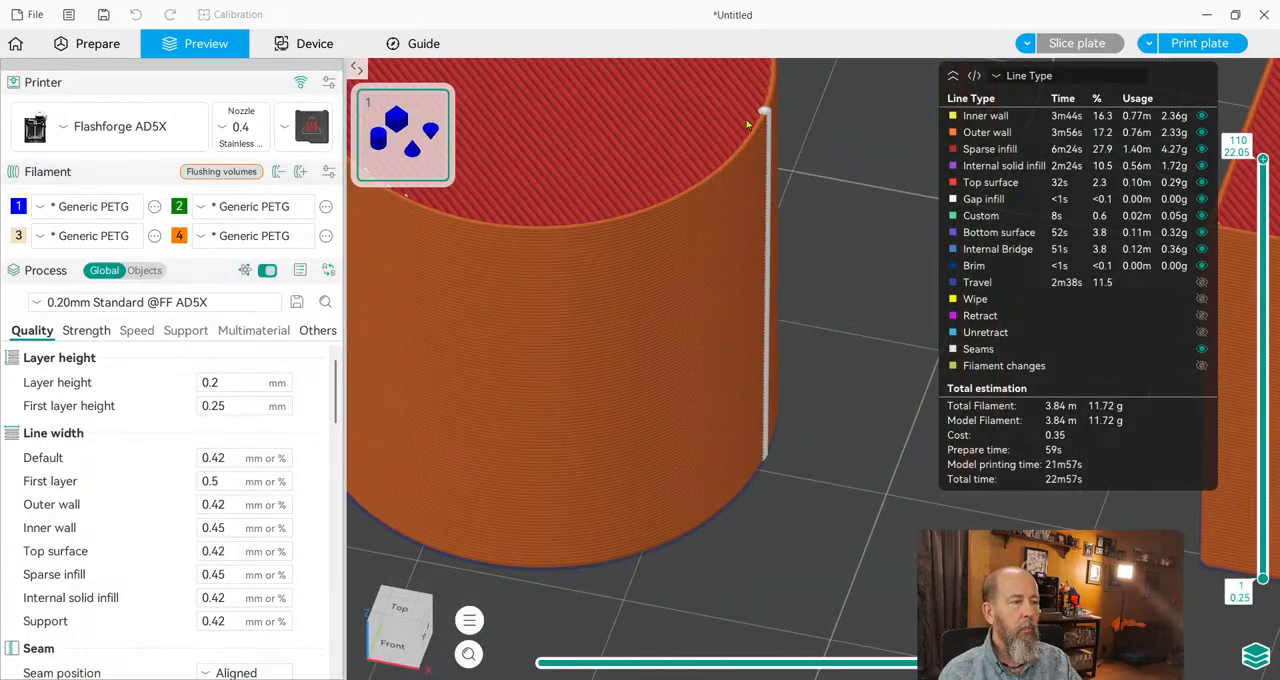
scroll(800, 470, down, 5)
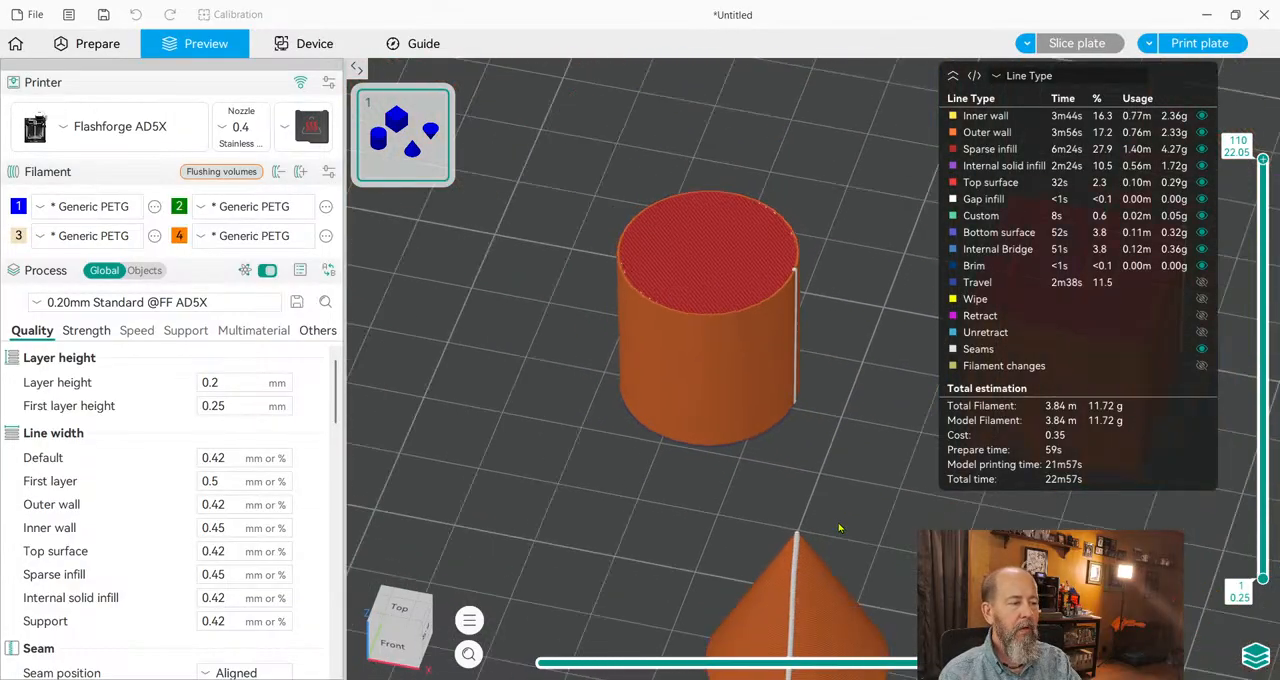
right_drag(826, 542, 811, 392)
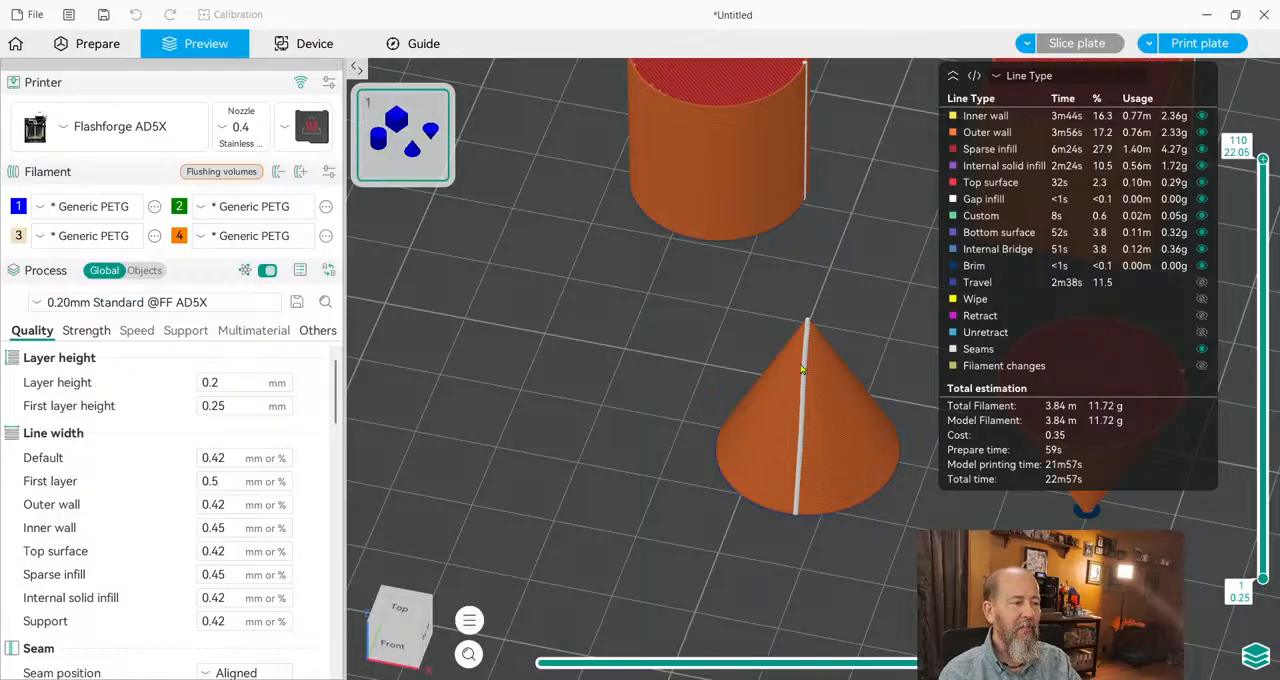
click(978, 348)
click(978, 348)
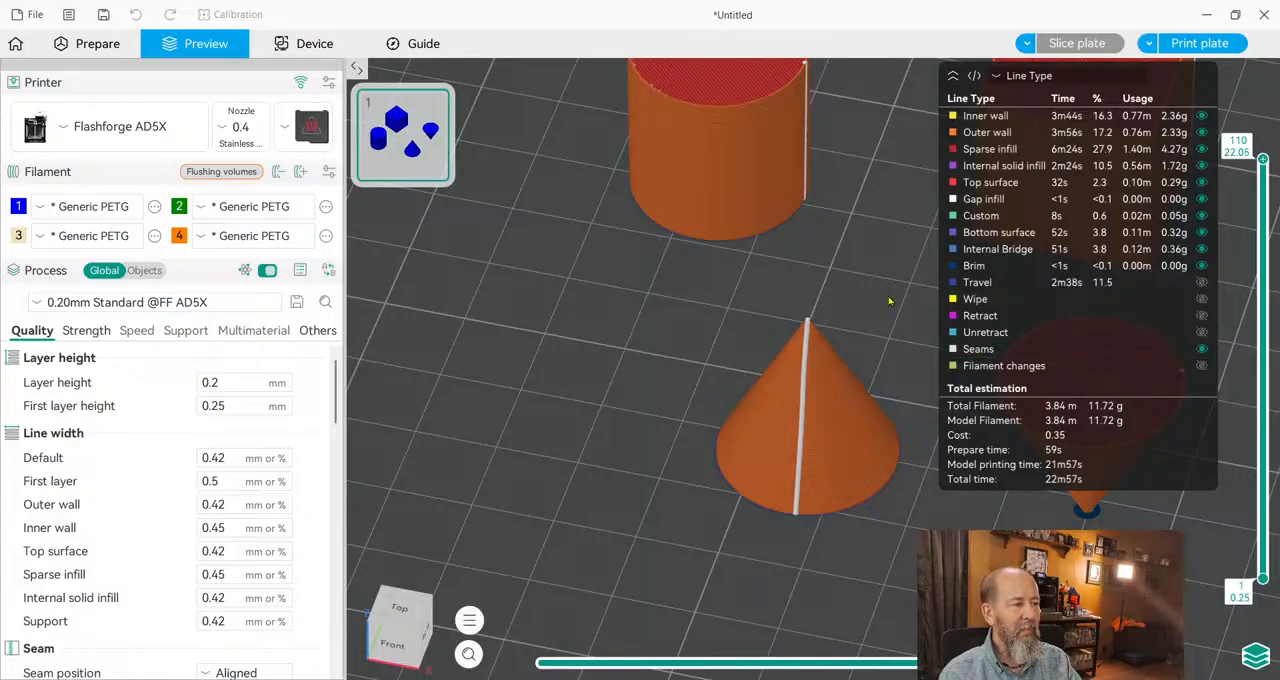
scroll(843, 251, up, 1)
scroll(668, 404, up, 3)
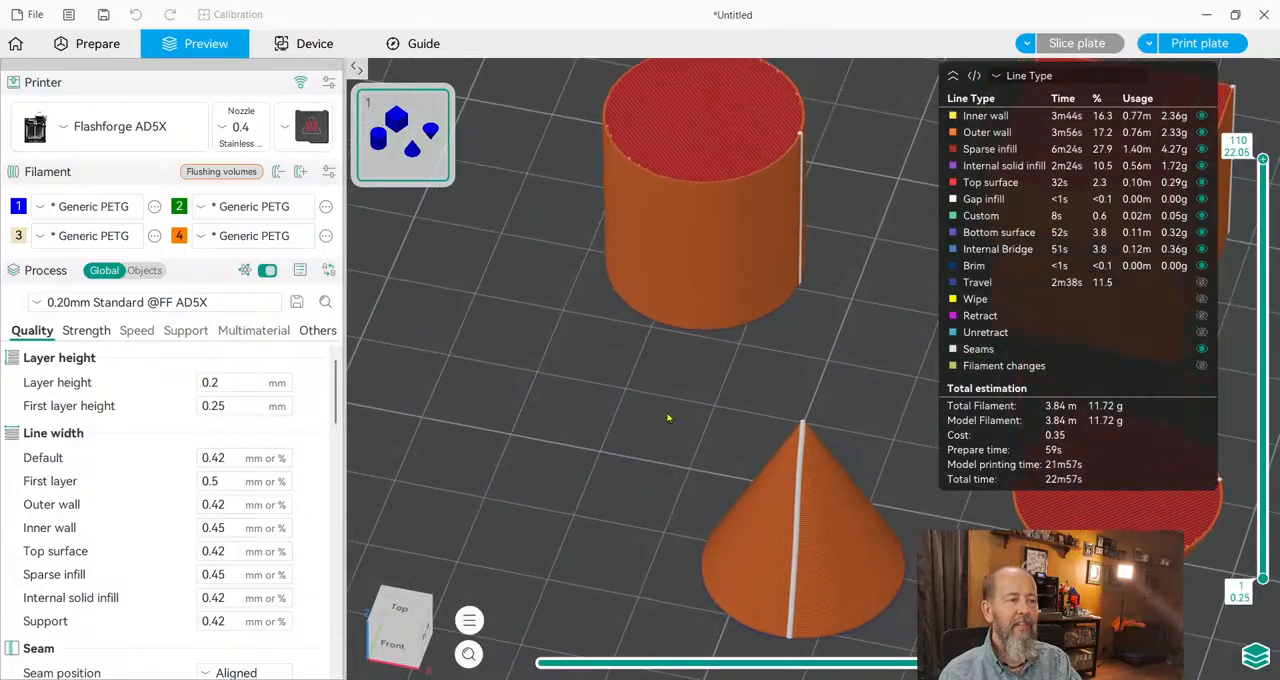
scroll(516, 378, down, 2)
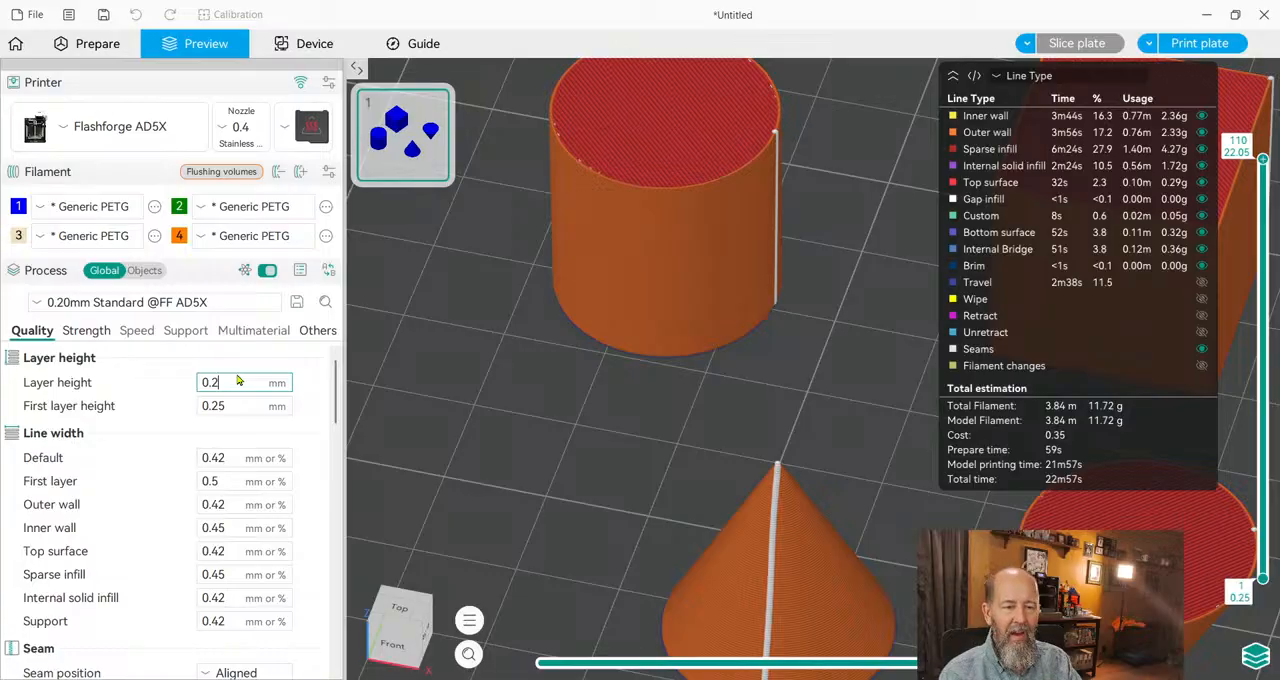
Set the layer height to 0.18 mm and the first layer height to 0.3 mm.
text(8)
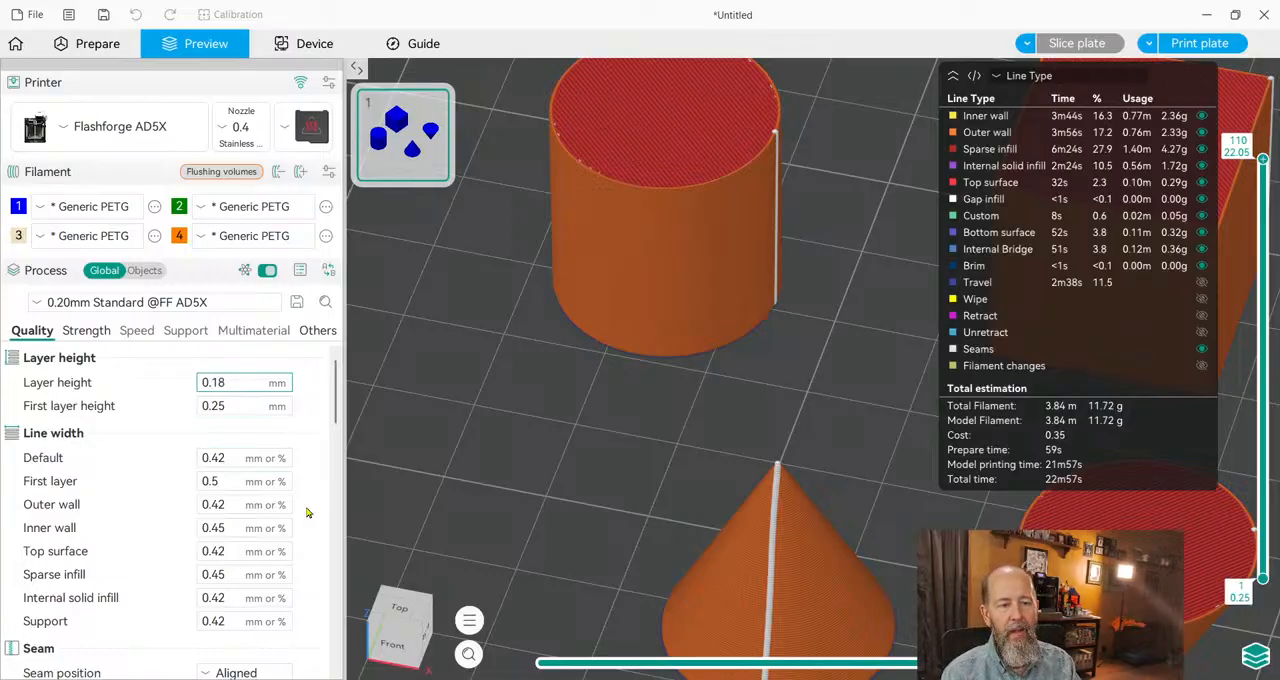
key(Return)
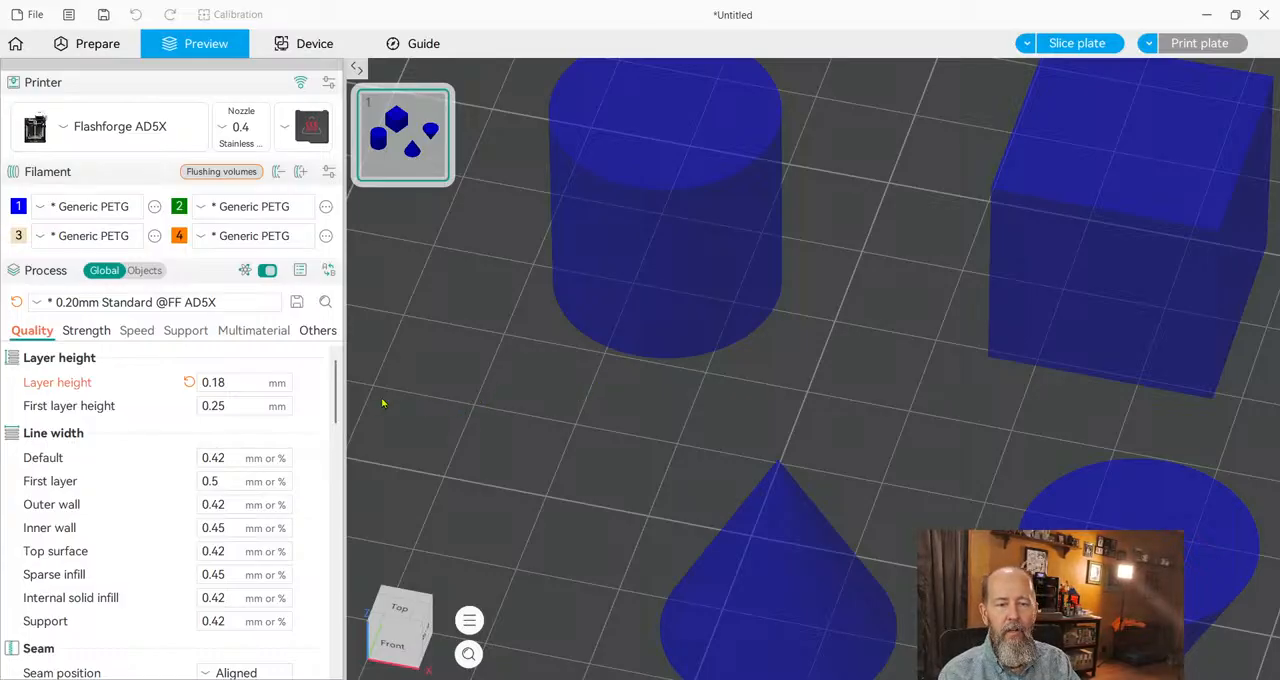
click(258, 405)
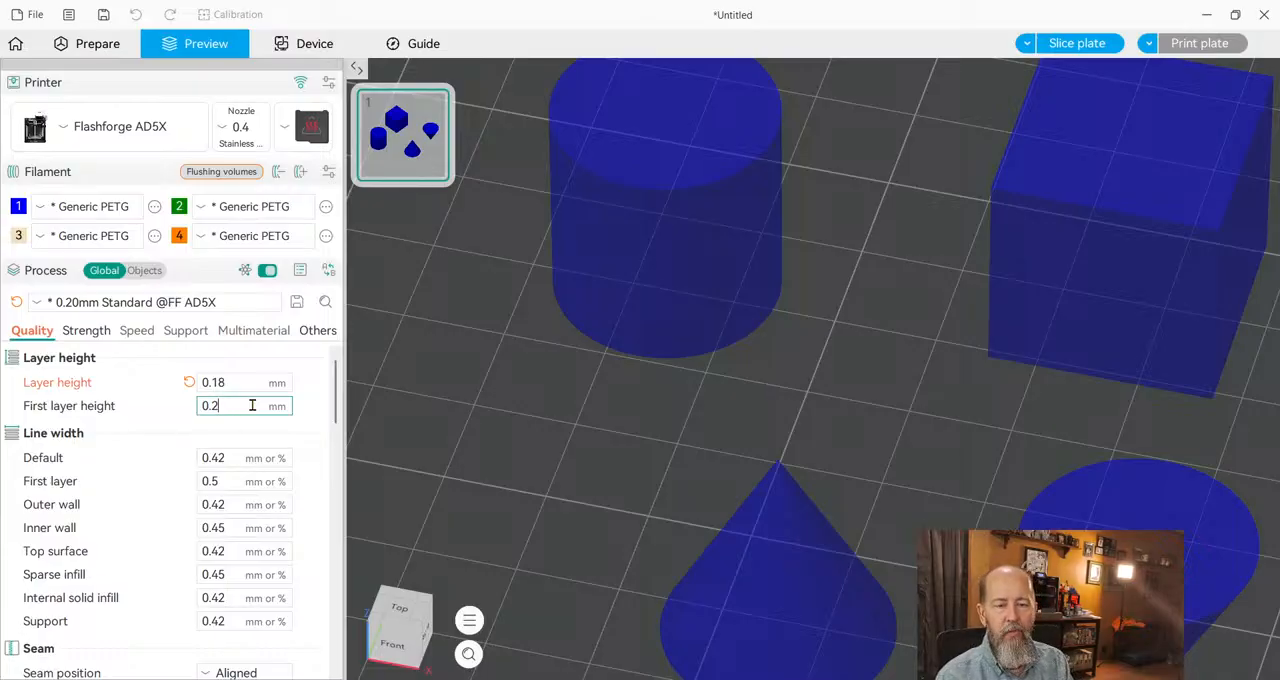
key(BackSpace)
text(2)
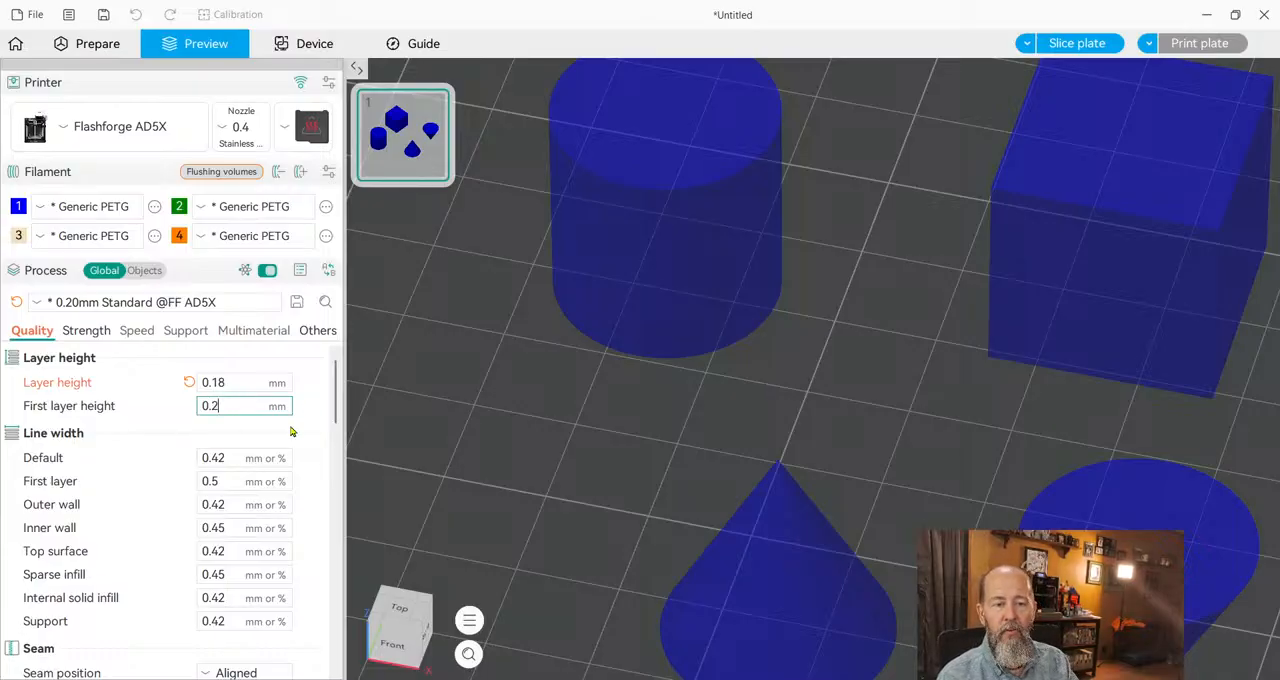
text(3)
click(463, 405)
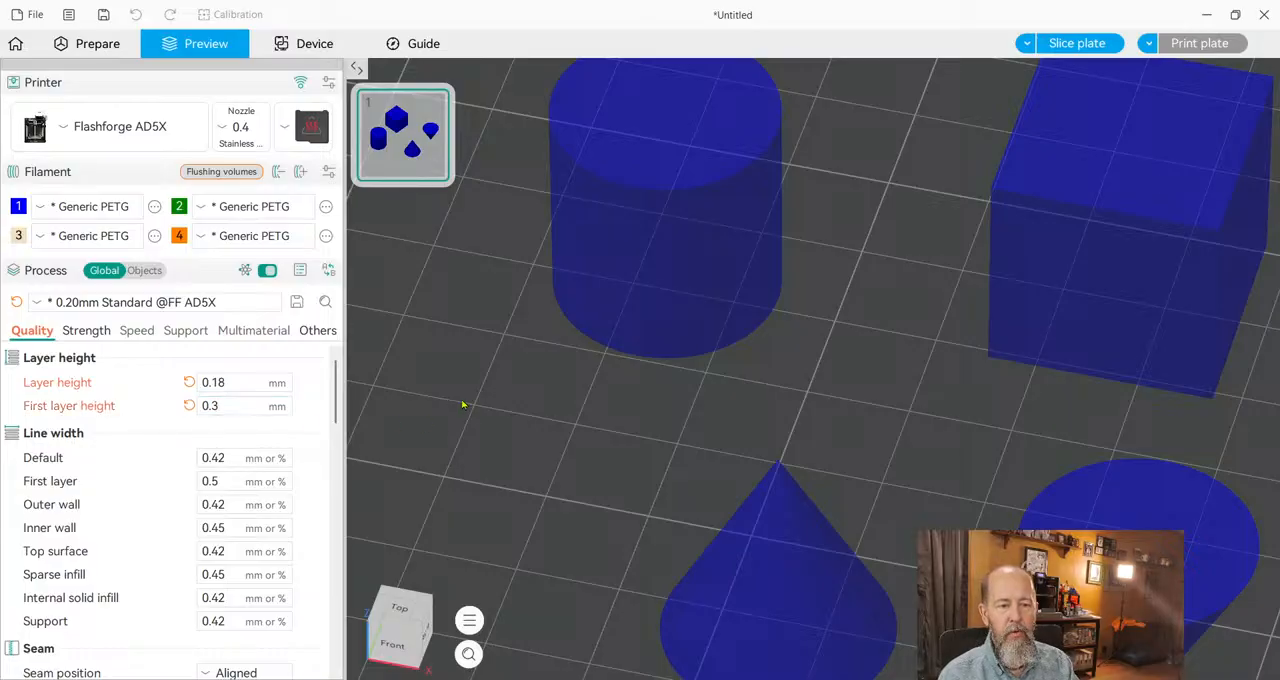
Slice the plate and limit the preview to the first layer of the shapes.
click(1077, 43)
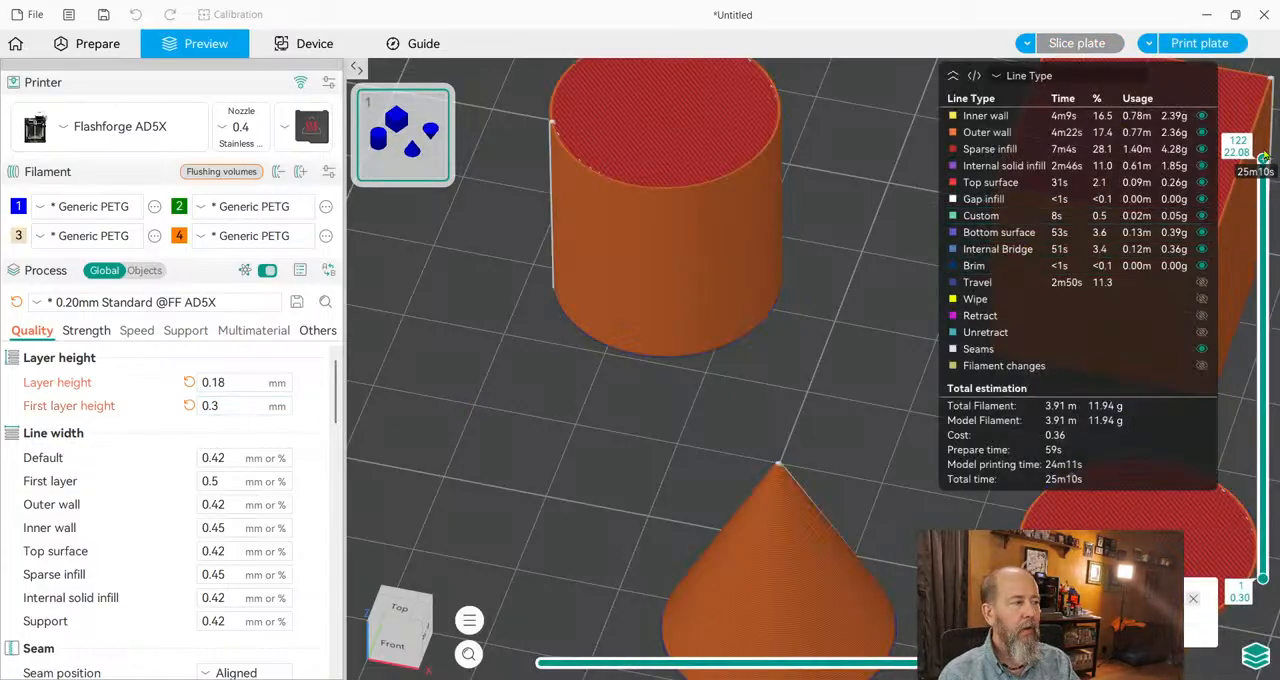
drag(1263, 159, 1264, 575)
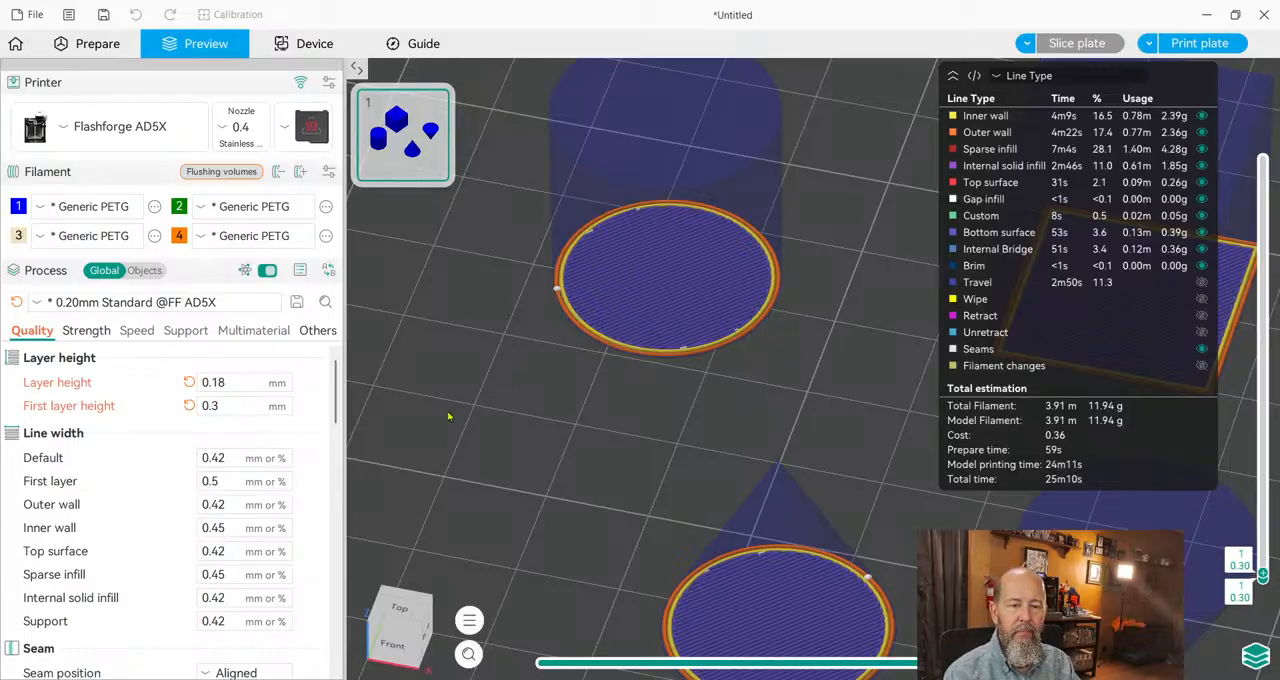
scroll(458, 400, down, 2)
Set the first layer, inner wall and sparse infill line widths to 0.42 mm.
scroll(157, 476, down, 1)
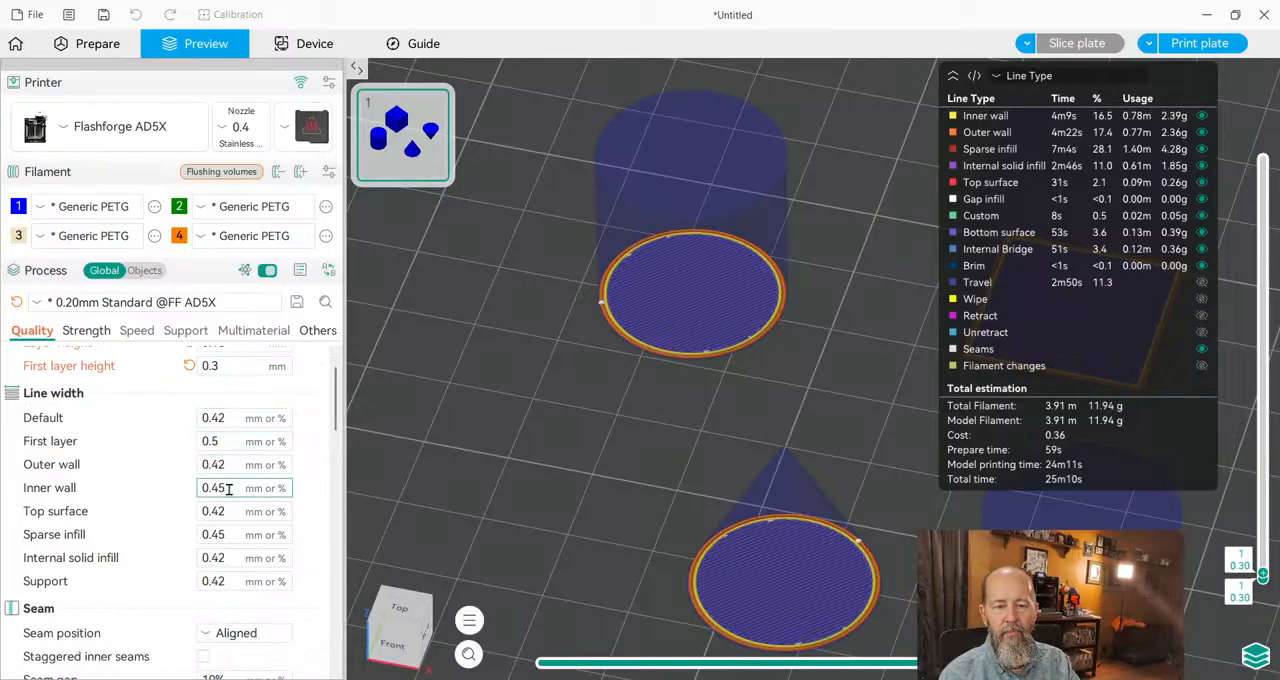
click(240, 418)
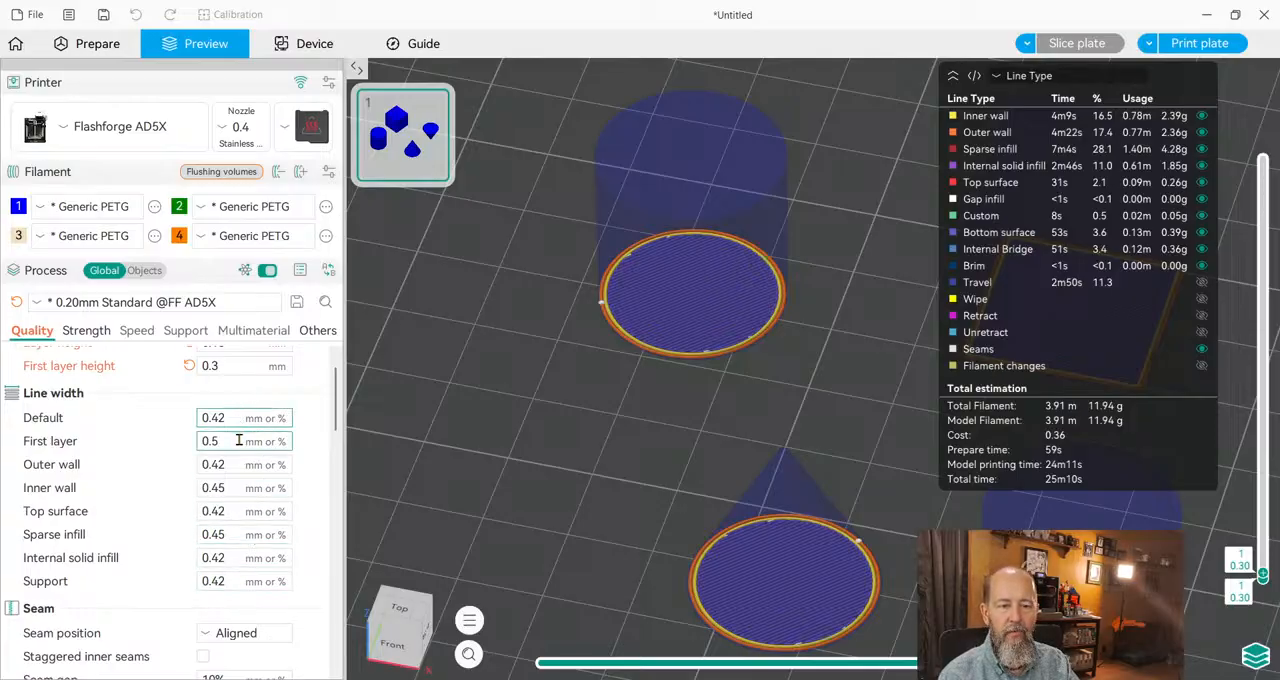
click(232, 440)
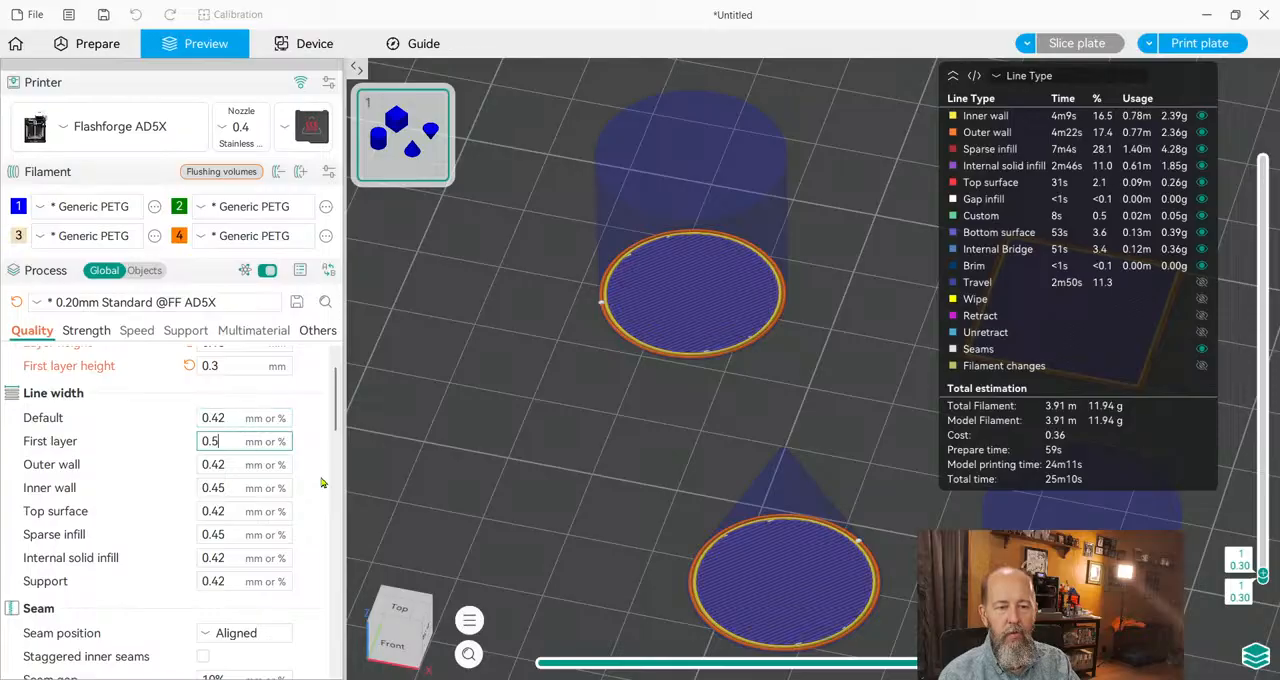
text(42)
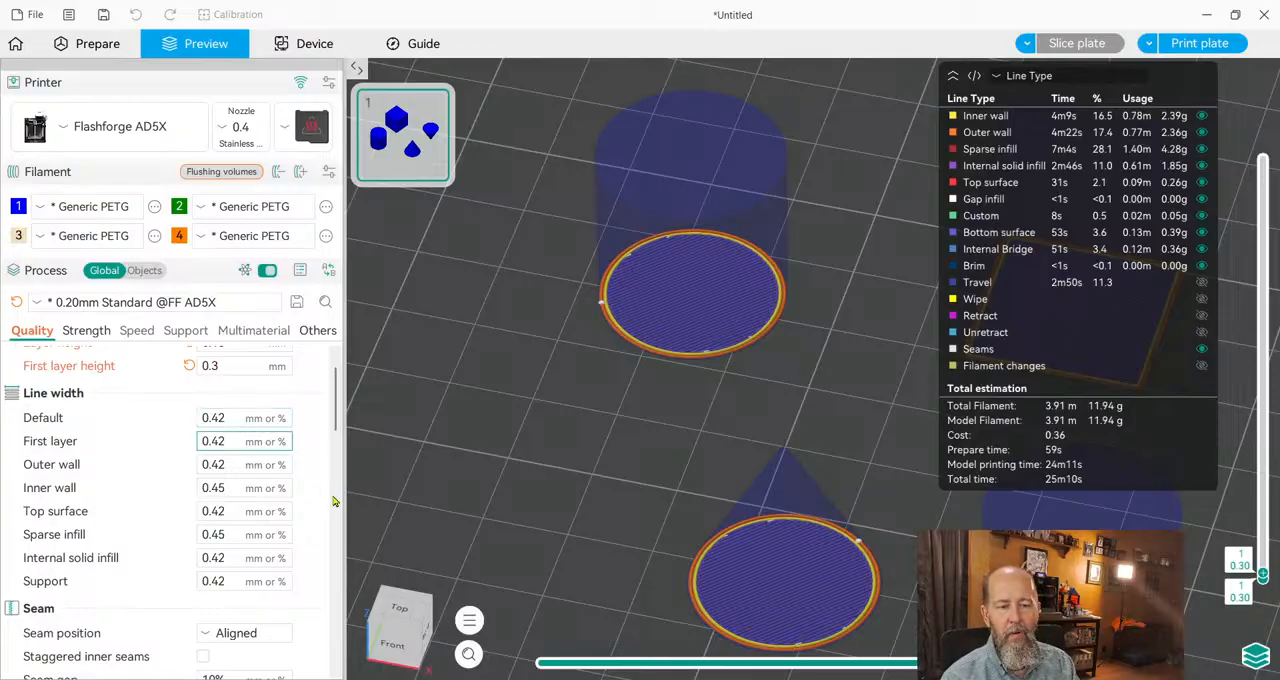
click(230, 488)
key(BackSpace)
text(2)
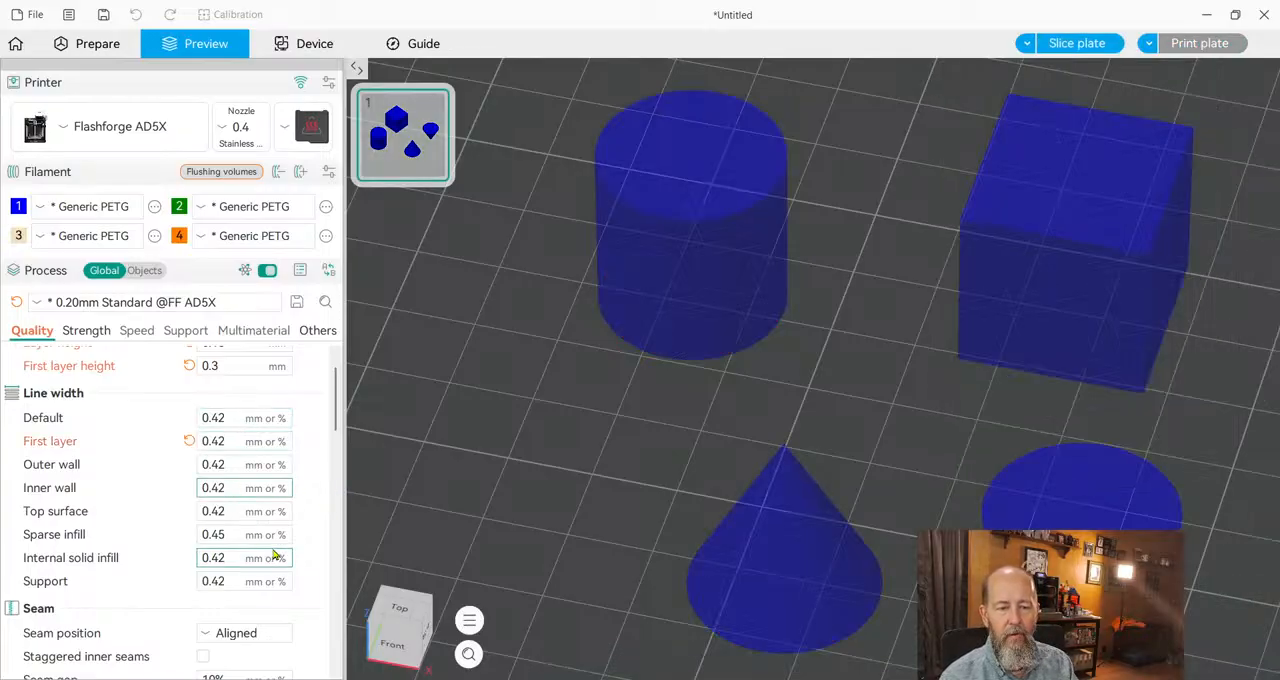
click(231, 534)
key(BackSpace)
text(2)
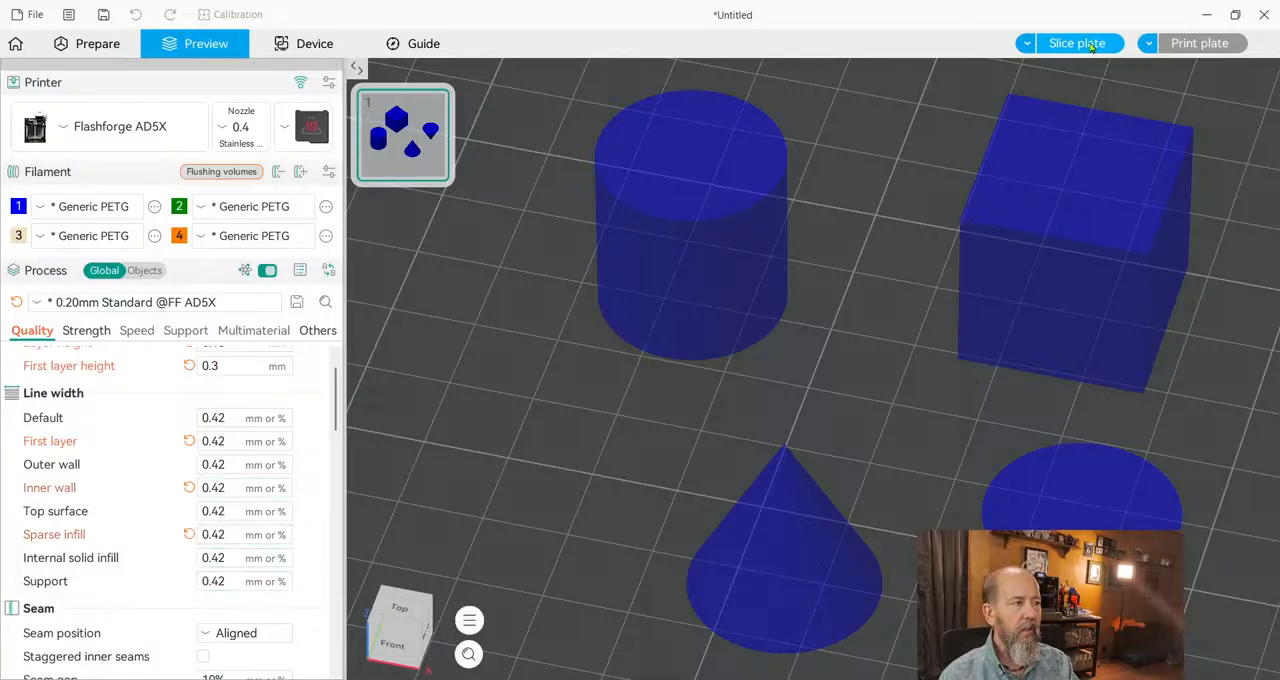
Slice the plate again and extend the preview to the full layer range, from layer 1 to 122.
scroll(270, 416, down, 4)
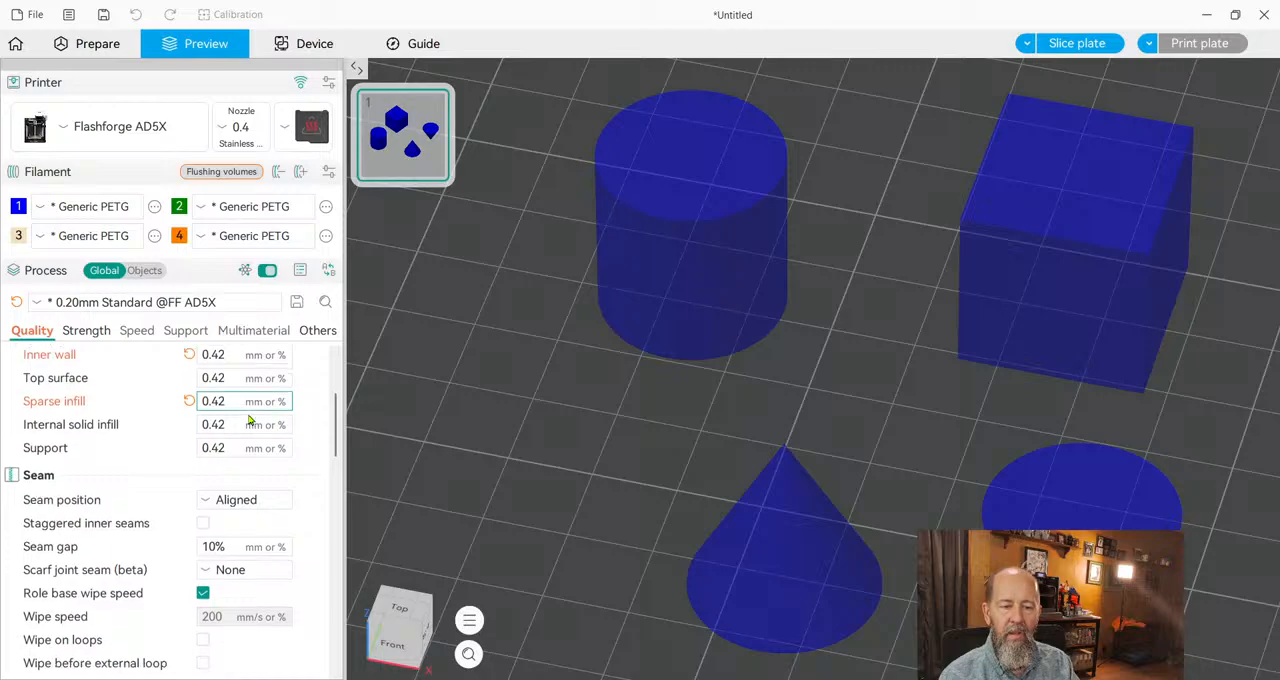
click(1078, 40)
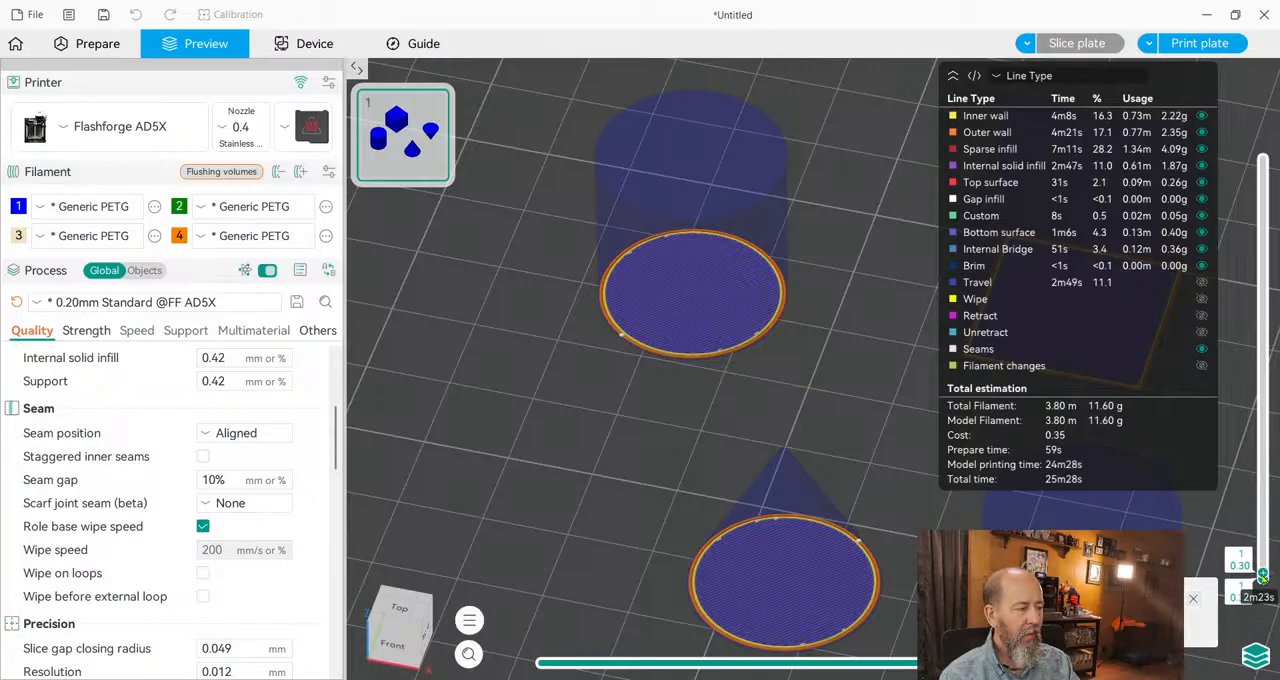
drag(1262, 568, 1249, 118)
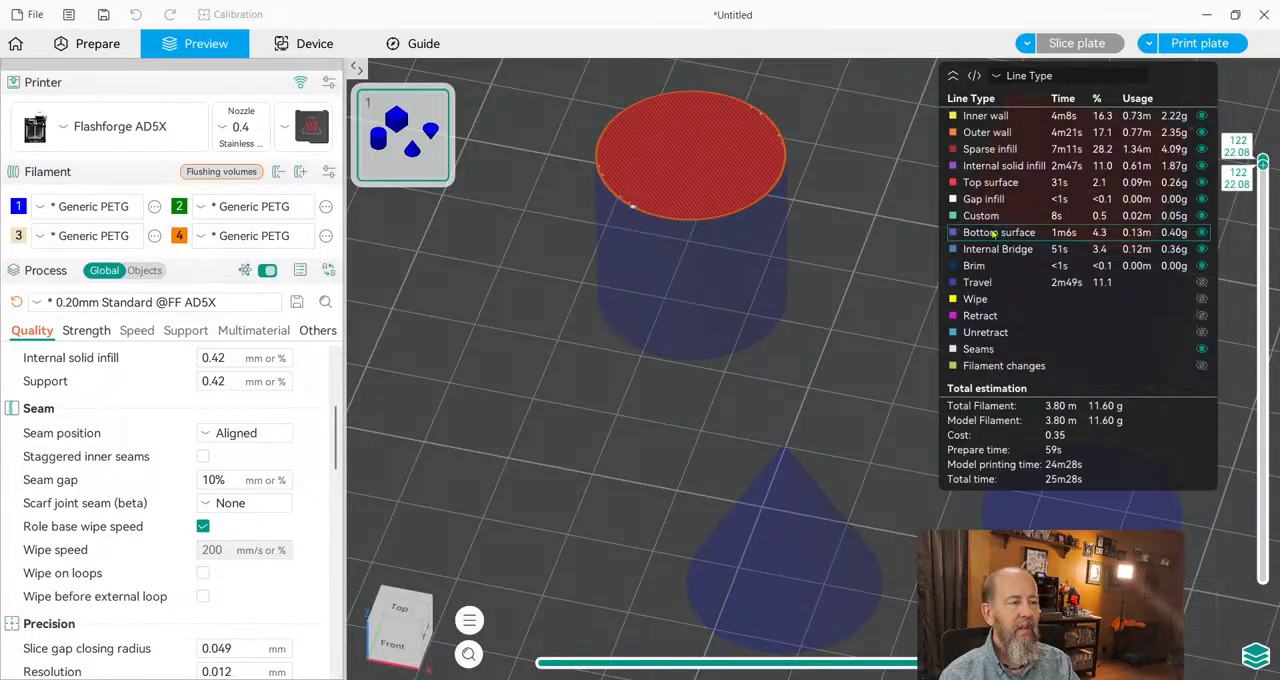
drag(1263, 163, 1262, 578)
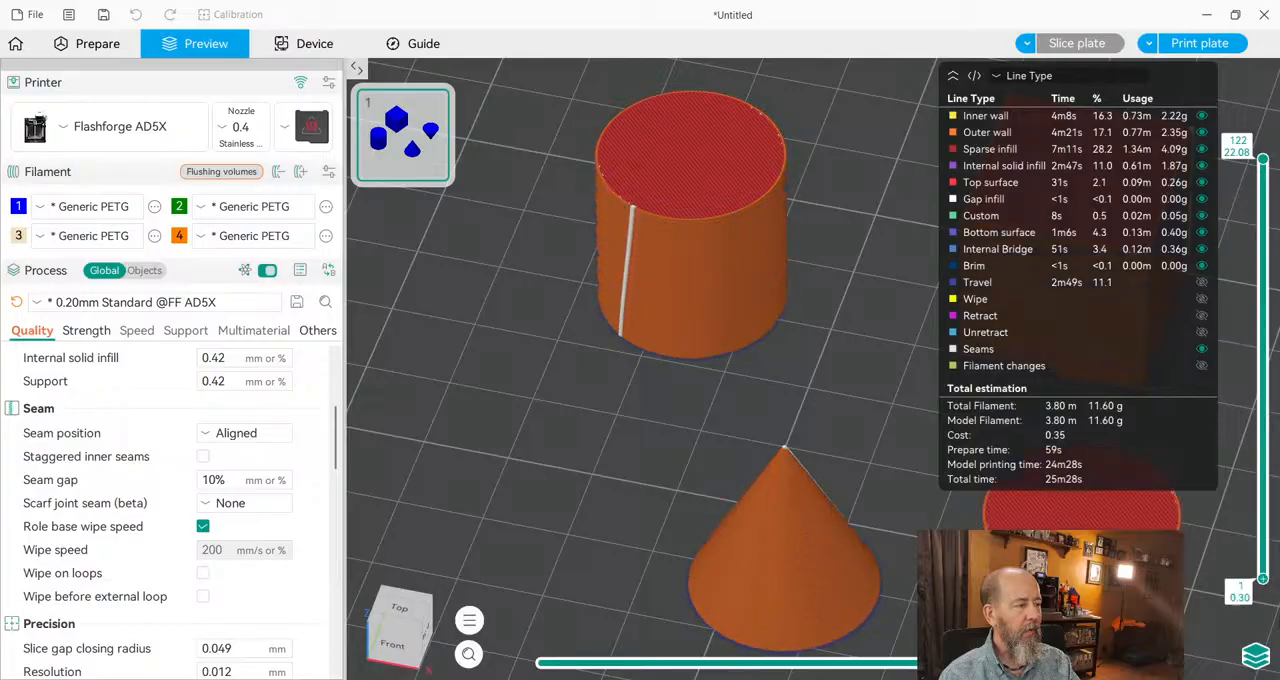
Change the seam position to Back, slice the plate and inspect the seams on the shapes.
scroll(609, 364, down, 5)
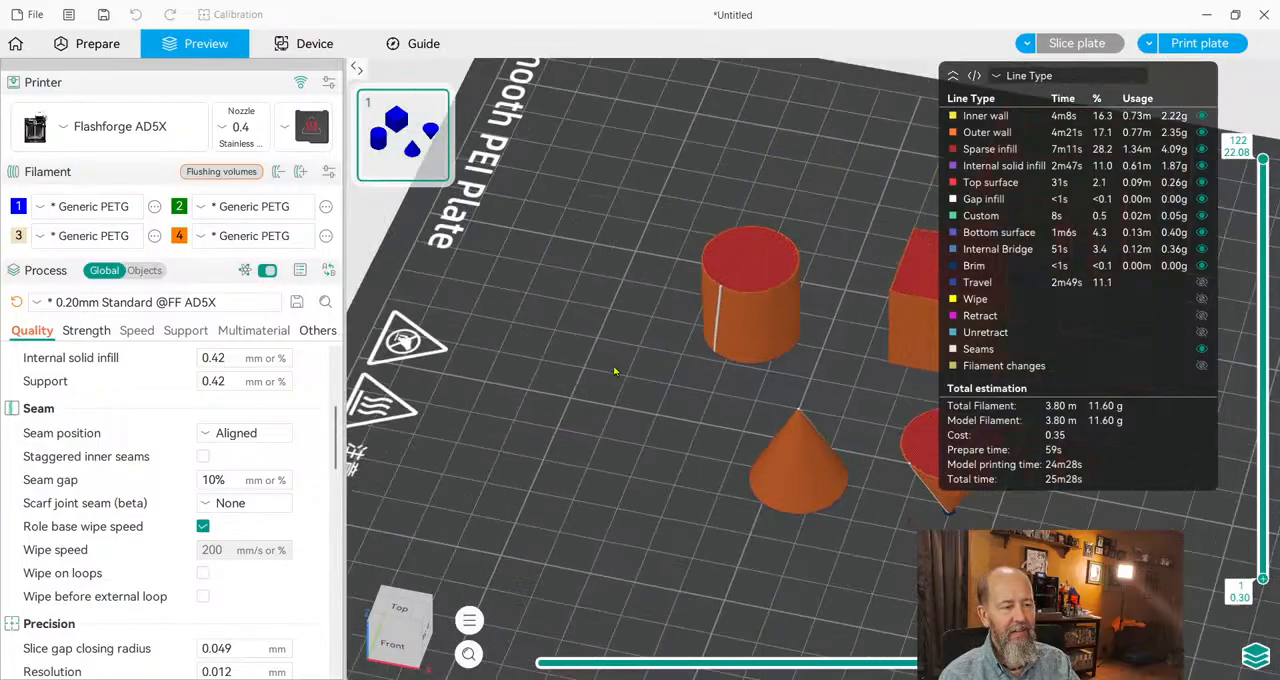
scroll(700, 485, down, 3)
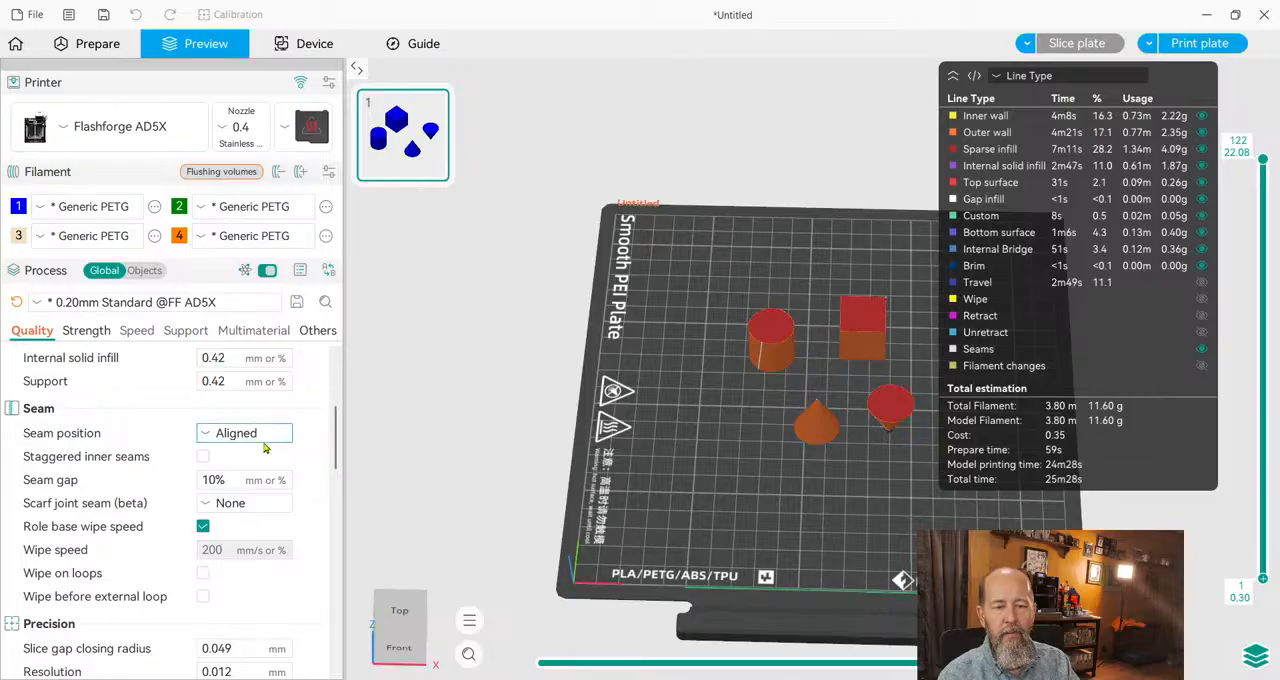
scroll(741, 375, up, 5)
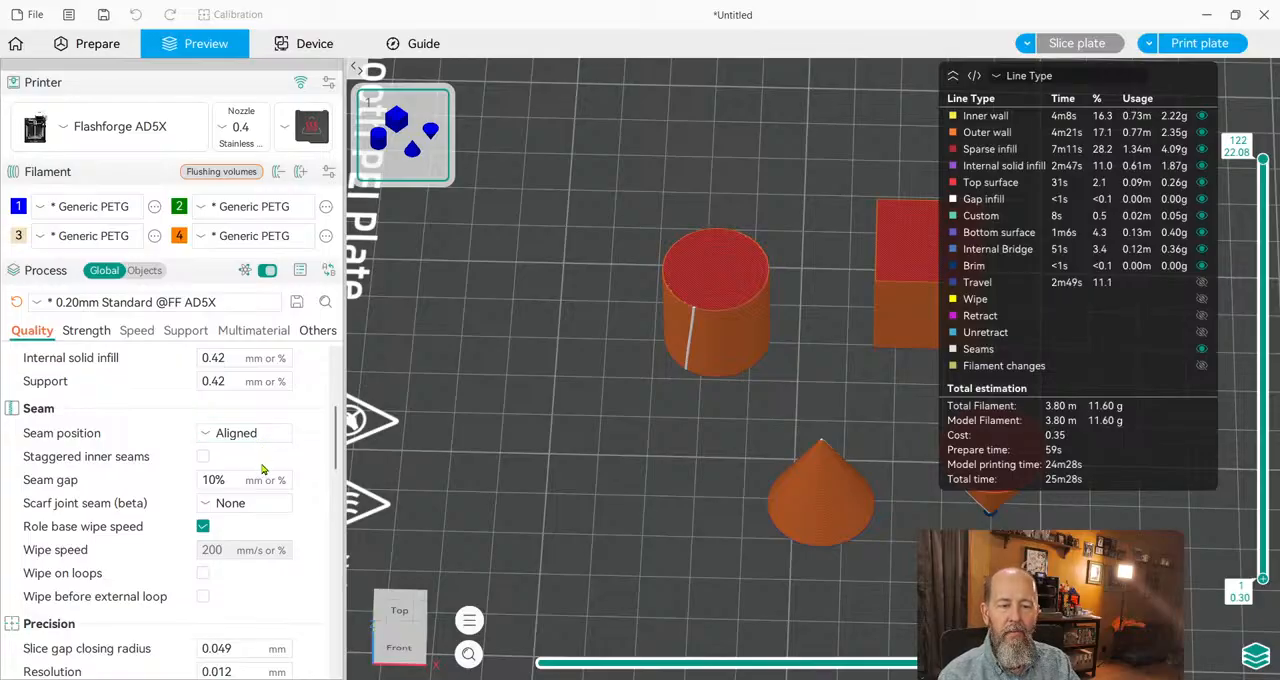
click(245, 523)
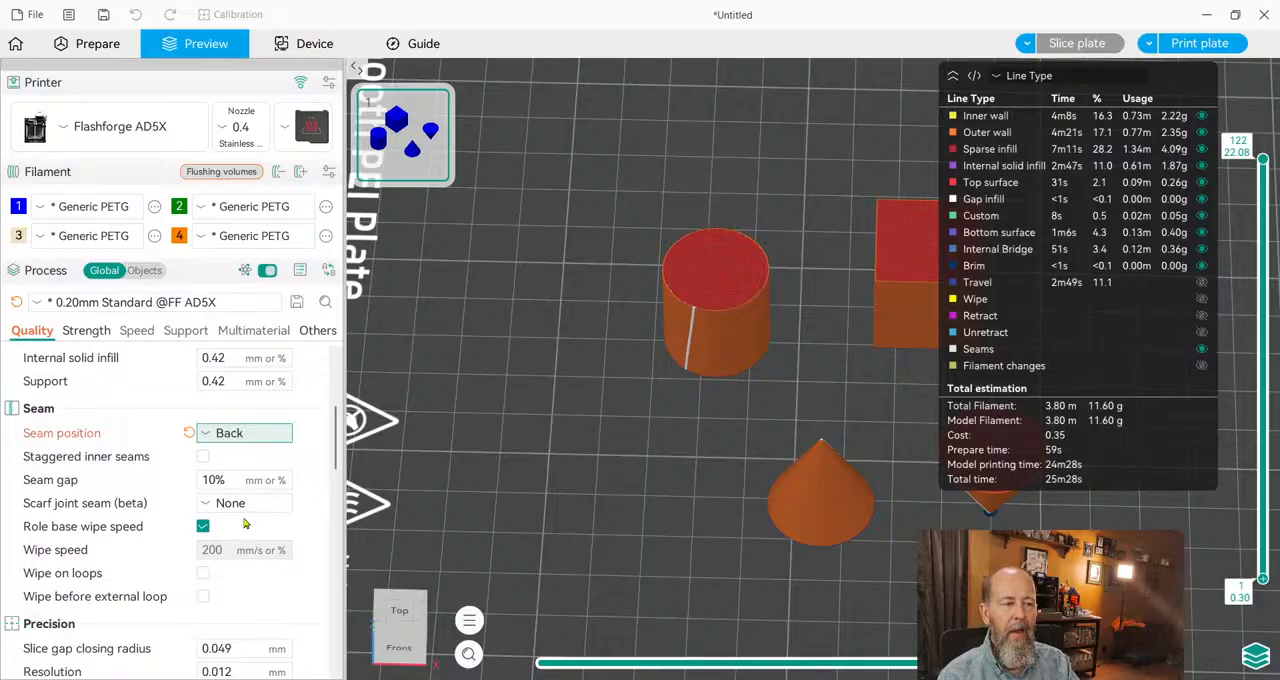
click(1075, 45)
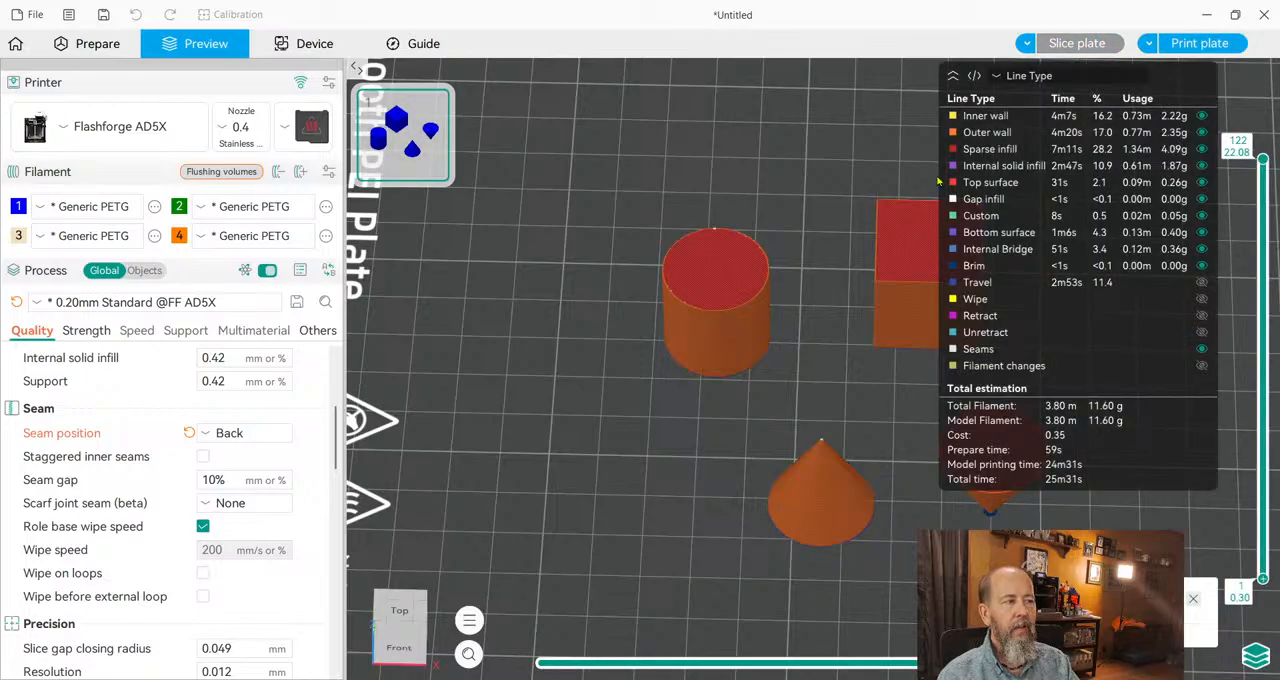
drag(634, 443, 589, 430)
scroll(598, 471, down, 5)
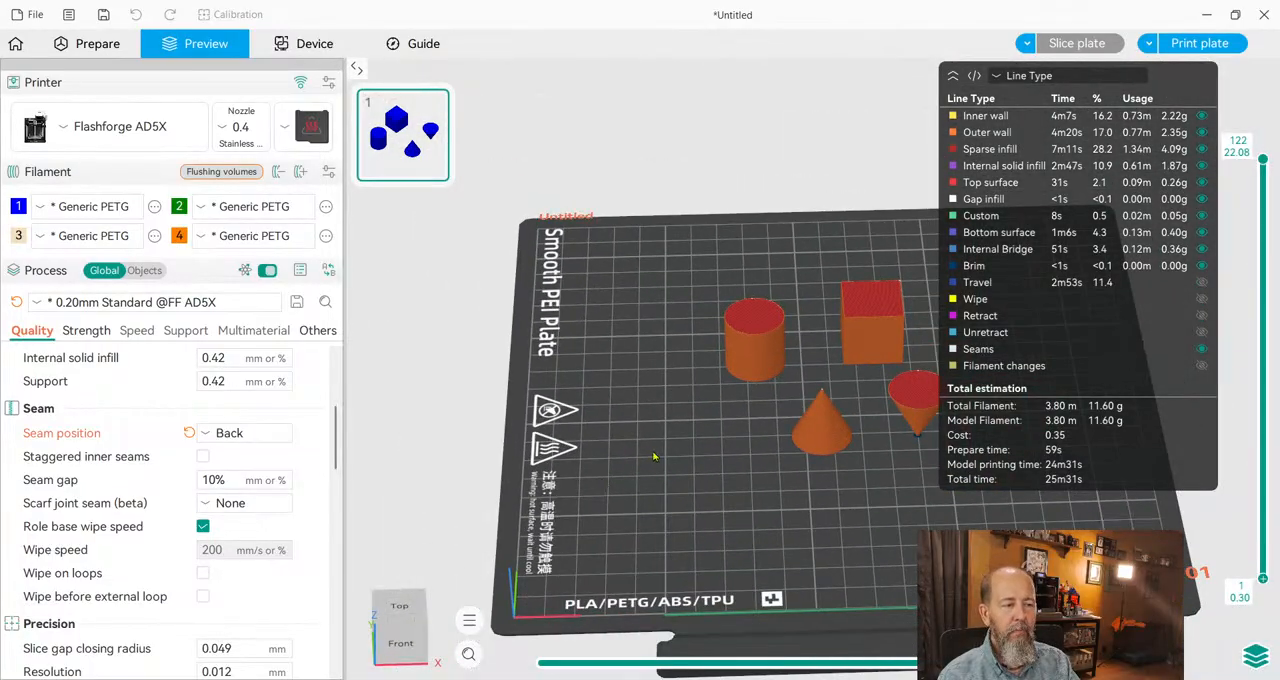
drag(656, 456, 655, 452)
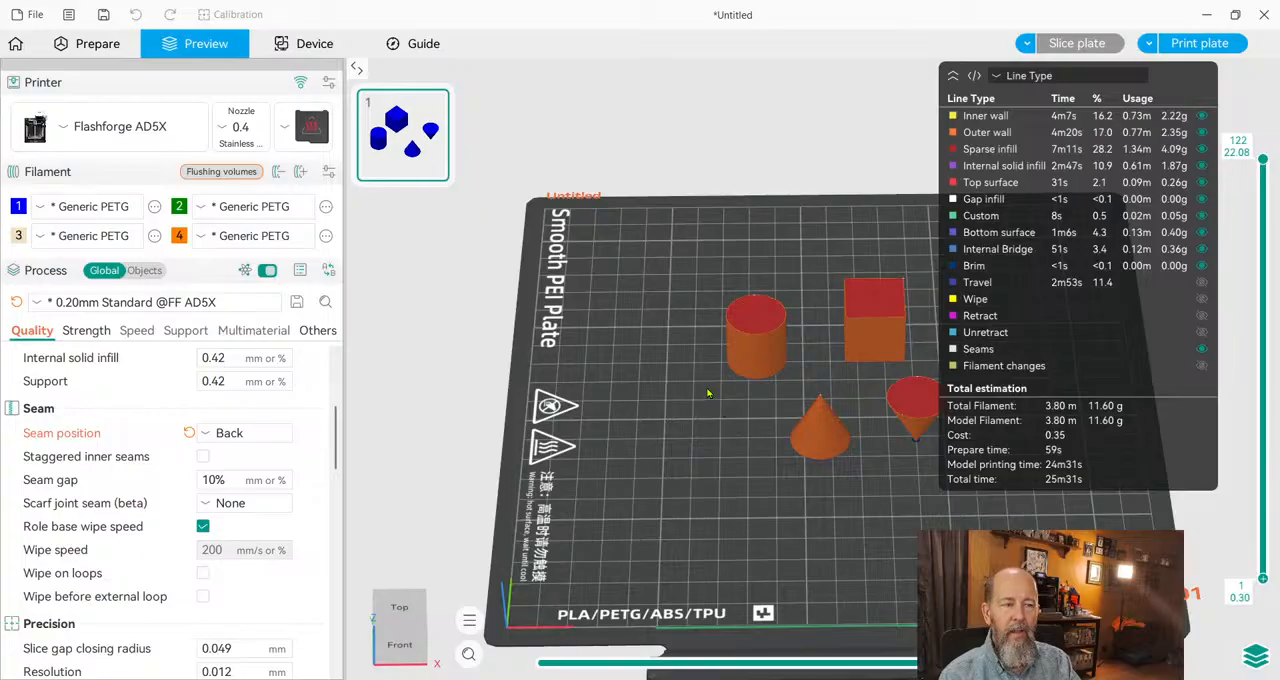
Set the seam position to Aligned, slice the plate and inspect the seam on the cylinder.
click(274, 437)
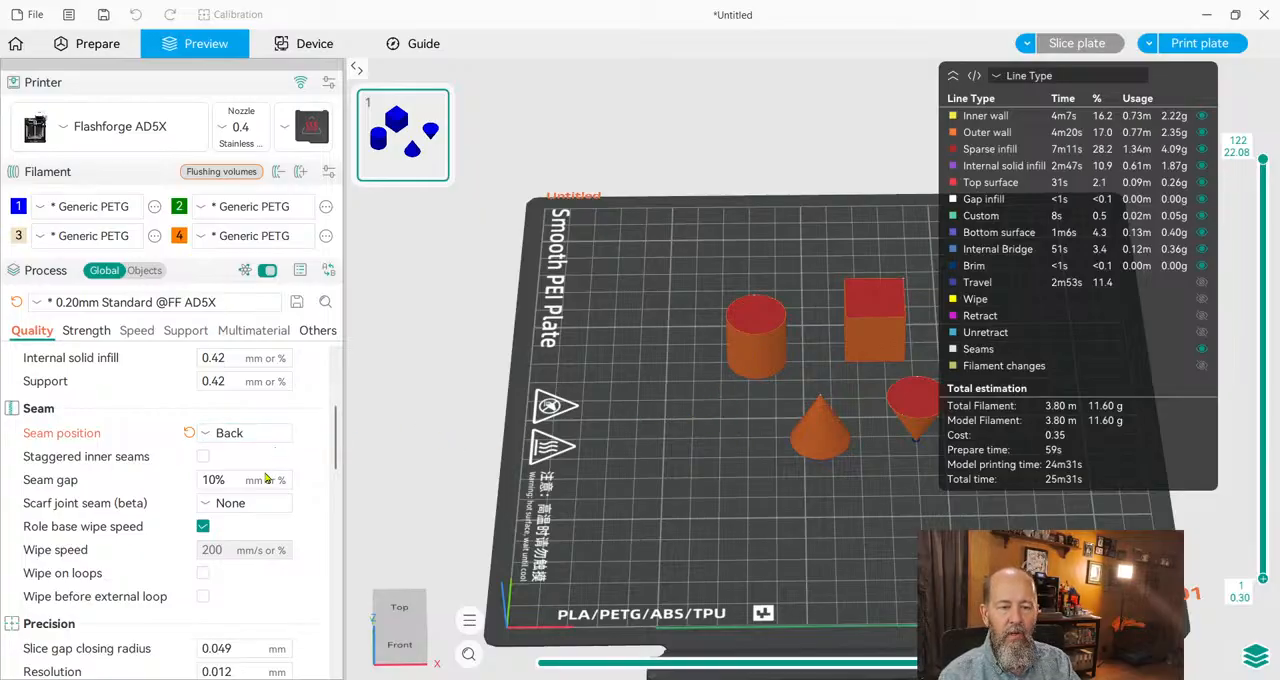
click(270, 478)
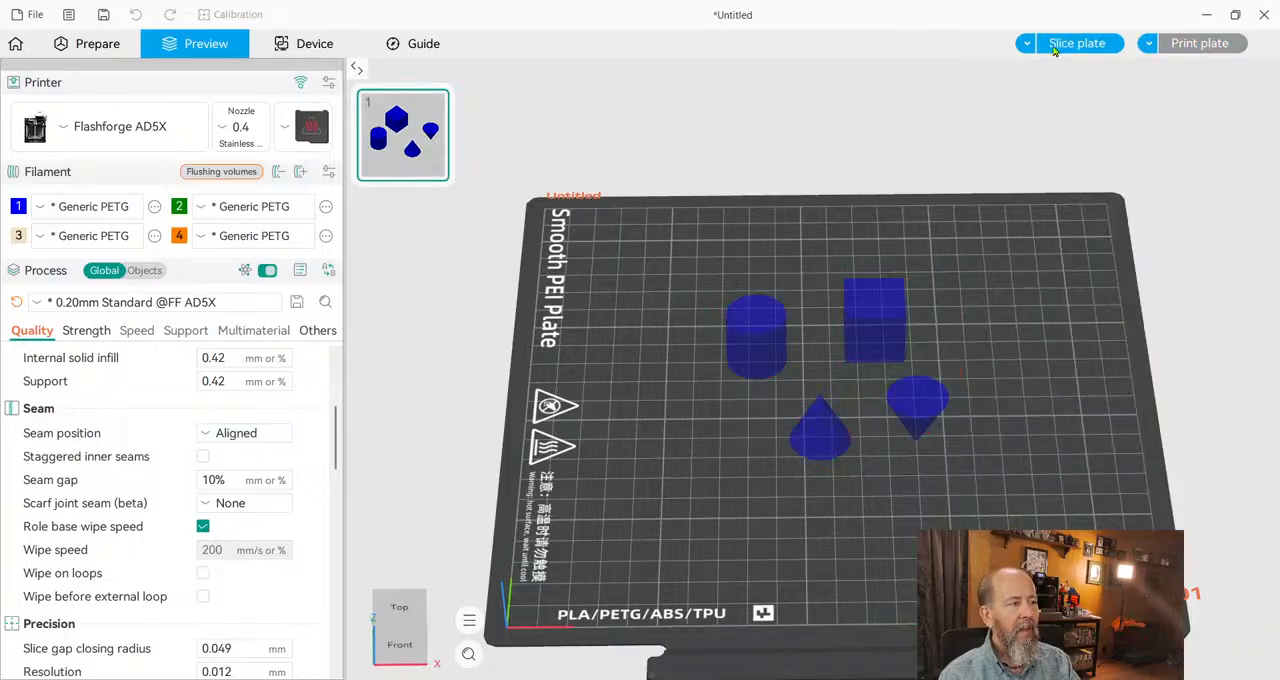
click(1055, 48)
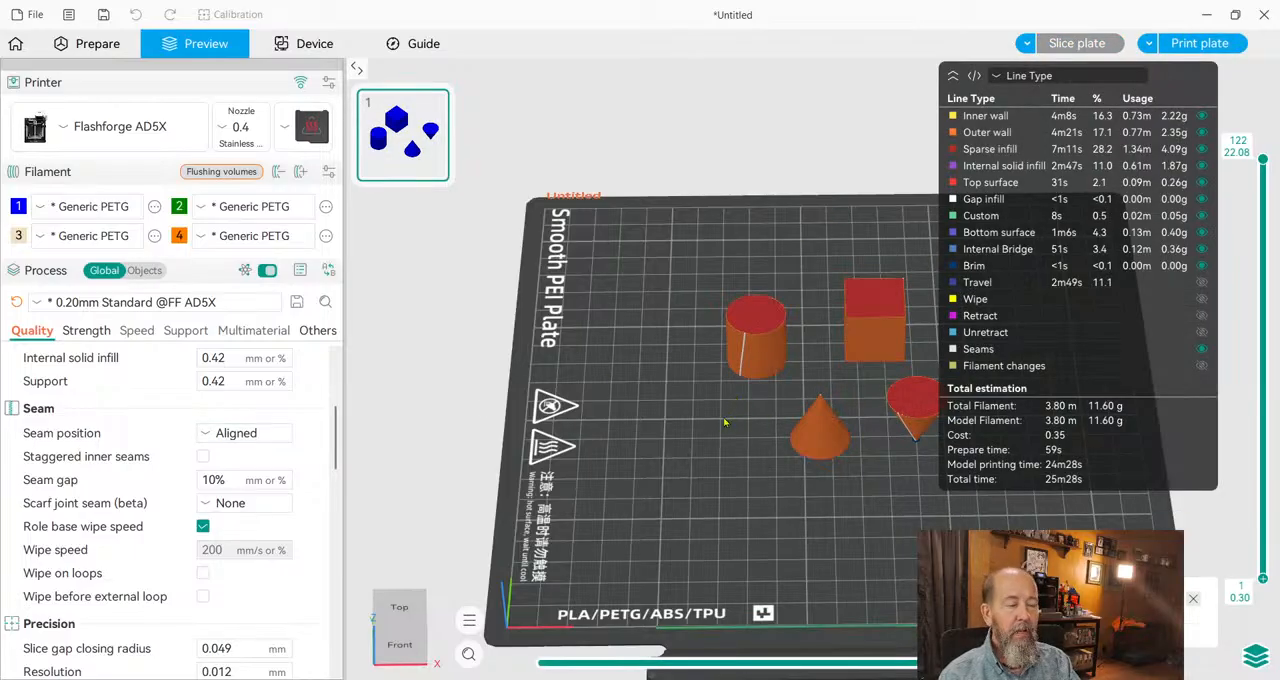
scroll(740, 444, up, 3)
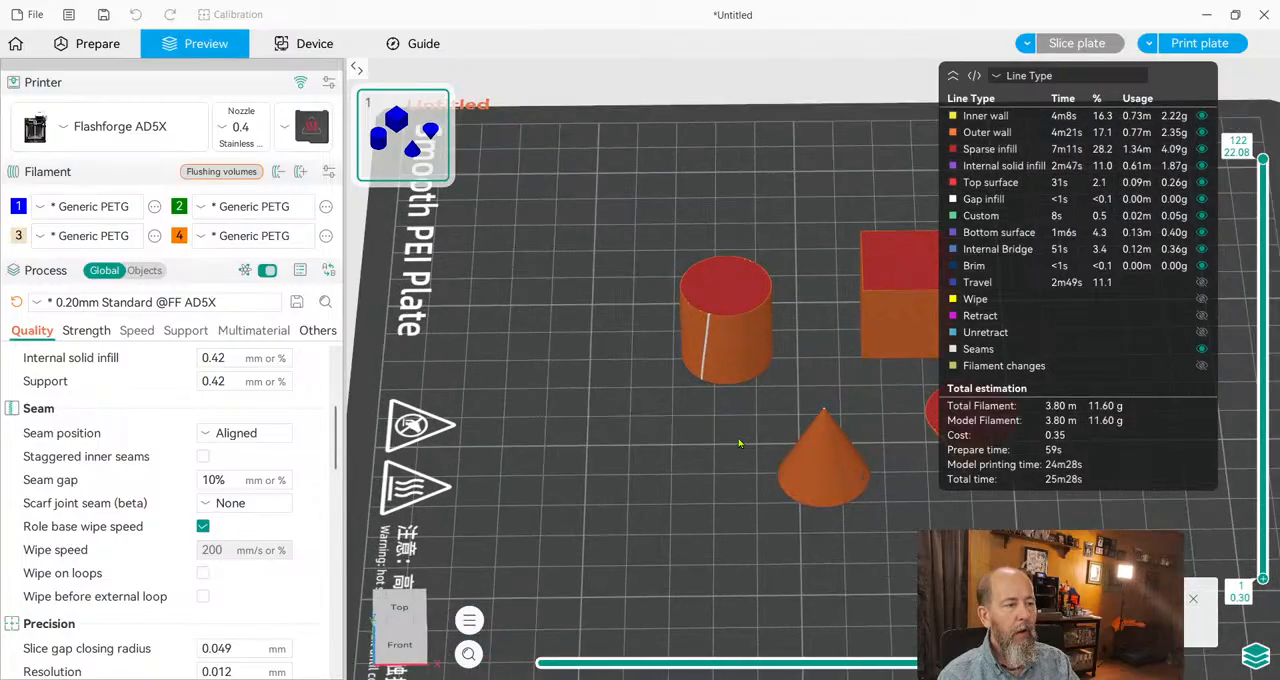
scroll(672, 465, up, 4)
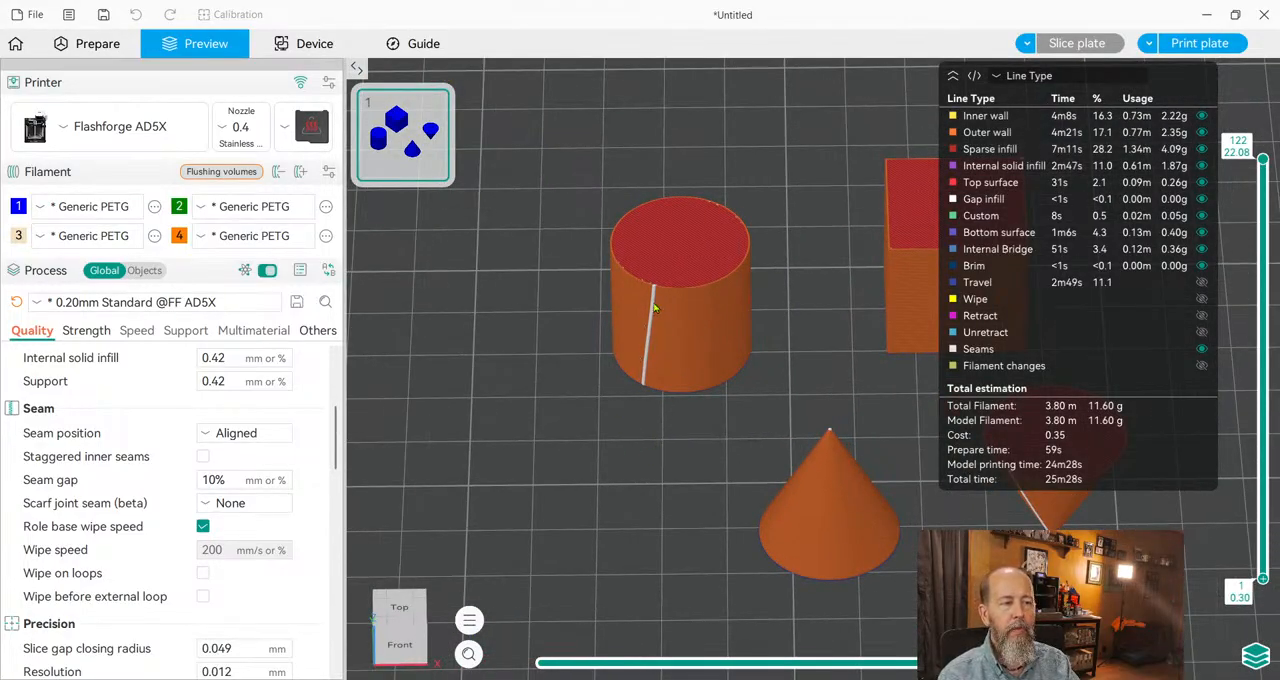
Examine the aligned seam on the cylinder at layer 100, with the layer's toolpath rewound to move 17.
scroll(638, 366, up, 2)
scroll(723, 504, up, 2)
scroll(723, 504, up, 5)
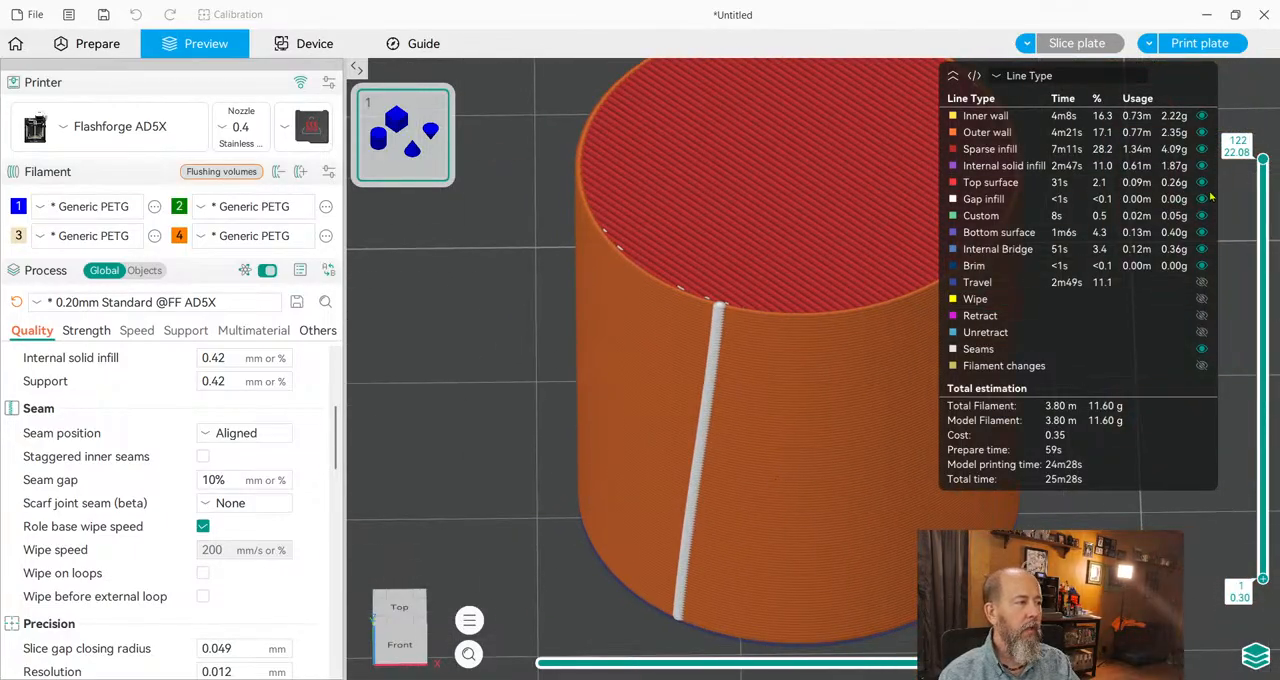
drag(1263, 160, 1263, 233)
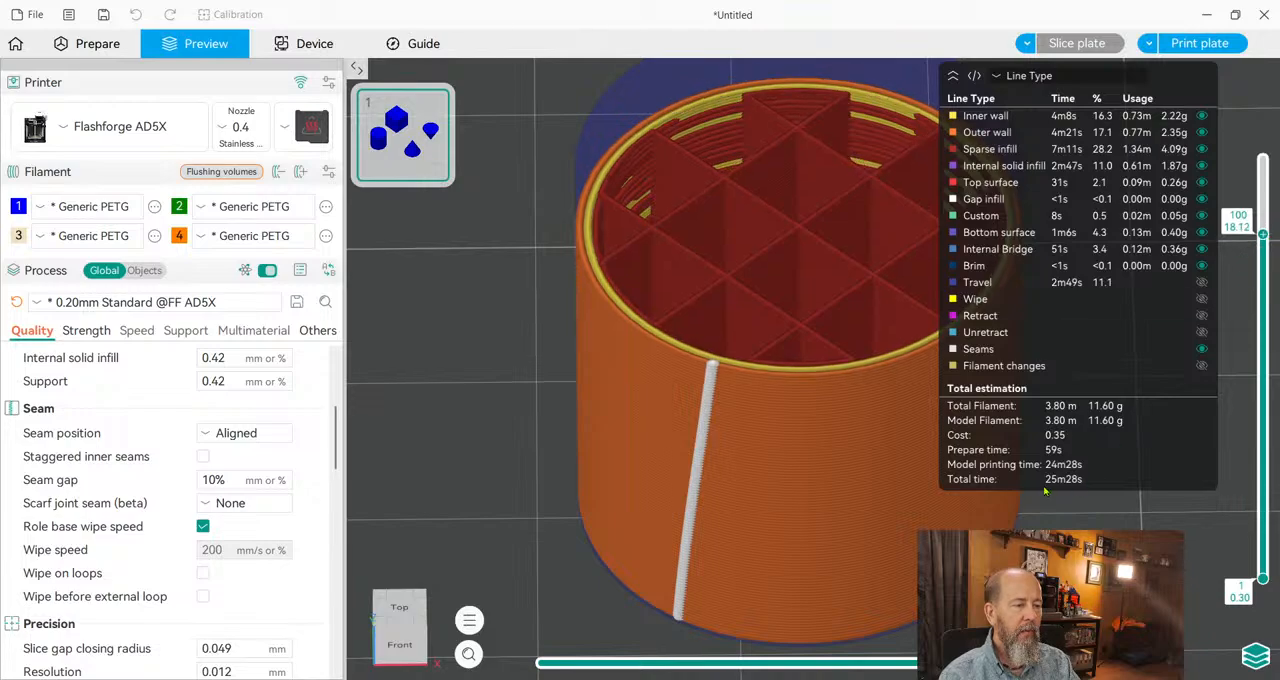
scroll(878, 548, up, 2)
drag(1083, 662, 573, 667)
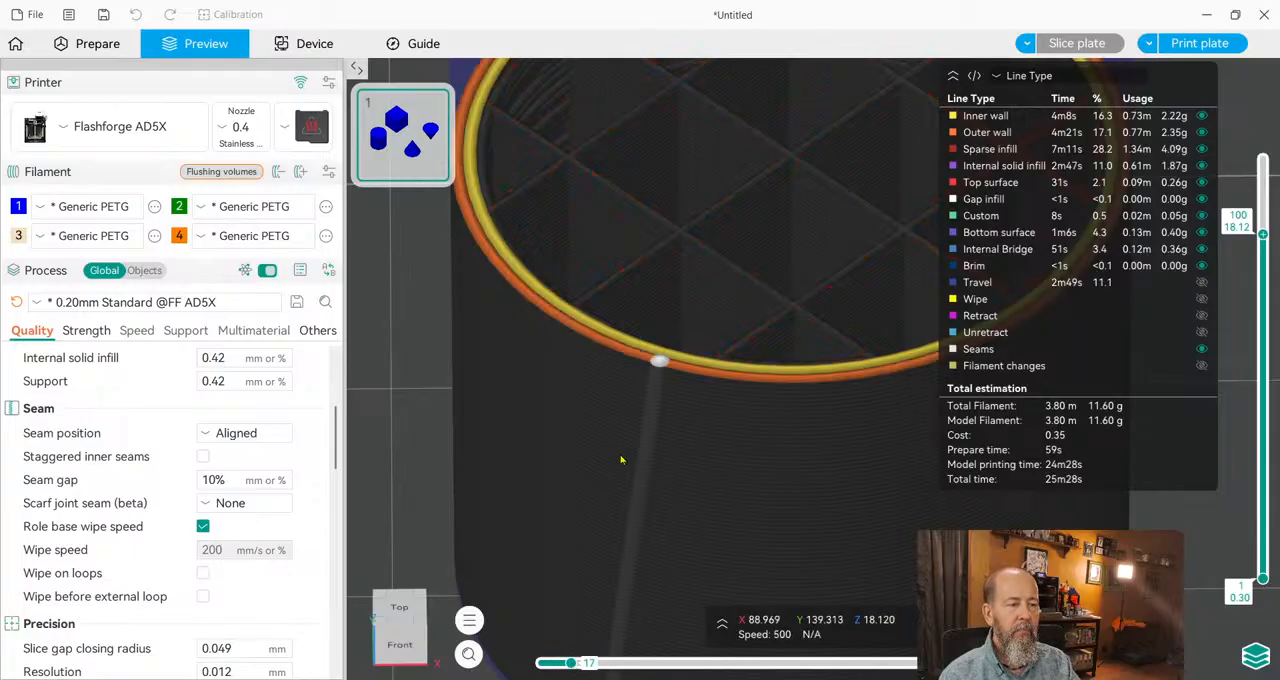
Set the seam gap to 0 and slice the plate again.
click(241, 480)
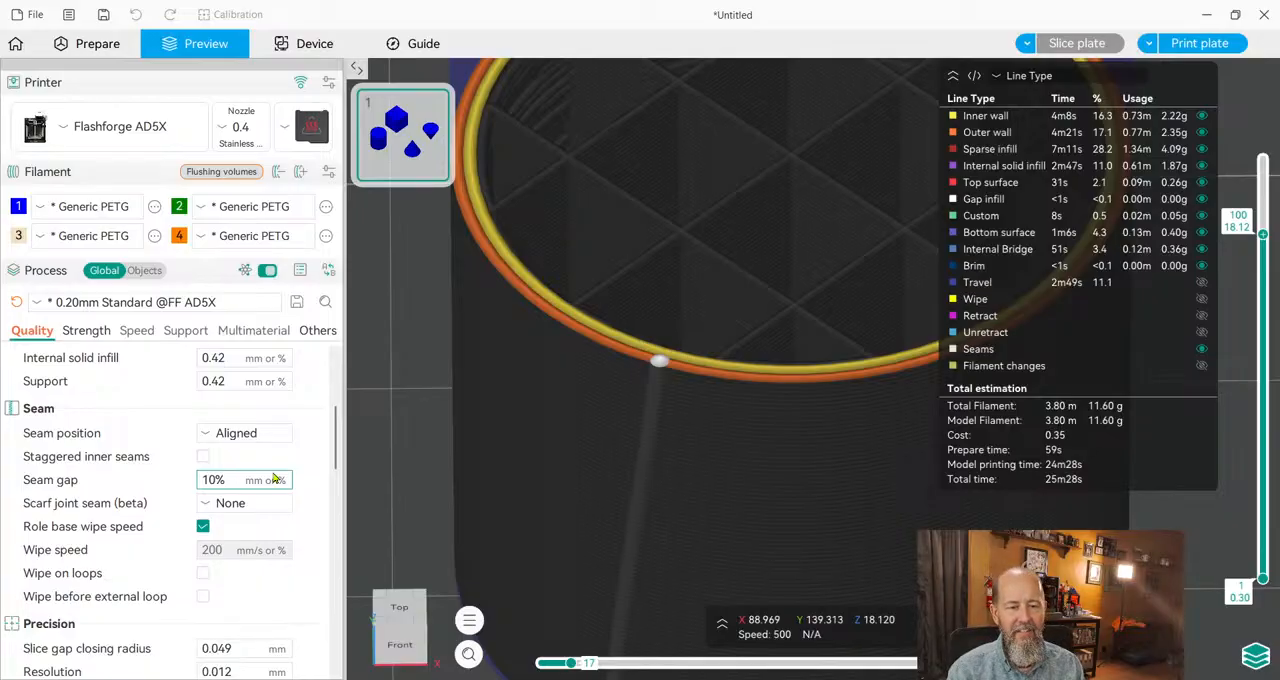
key(BackSpace)
key(BackSpace)
key(BackSpace)
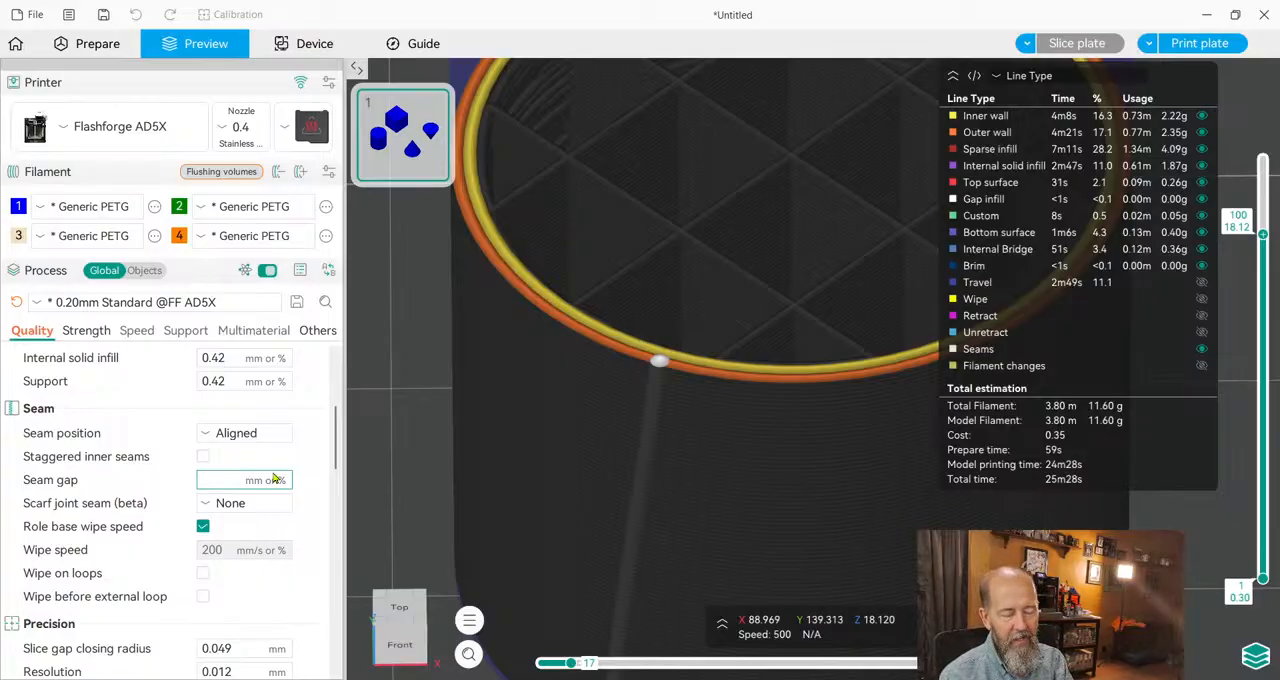
text(0)
scroll(275, 479, down, 1)
click(428, 473)
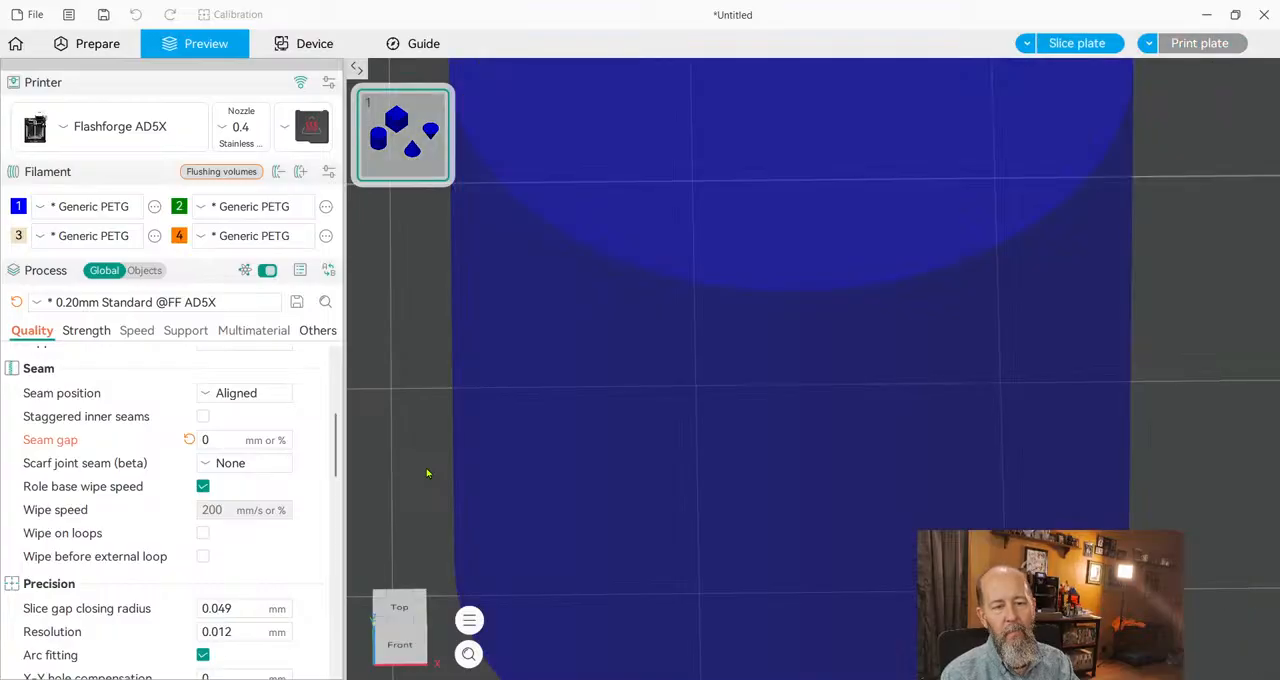
click(1073, 43)
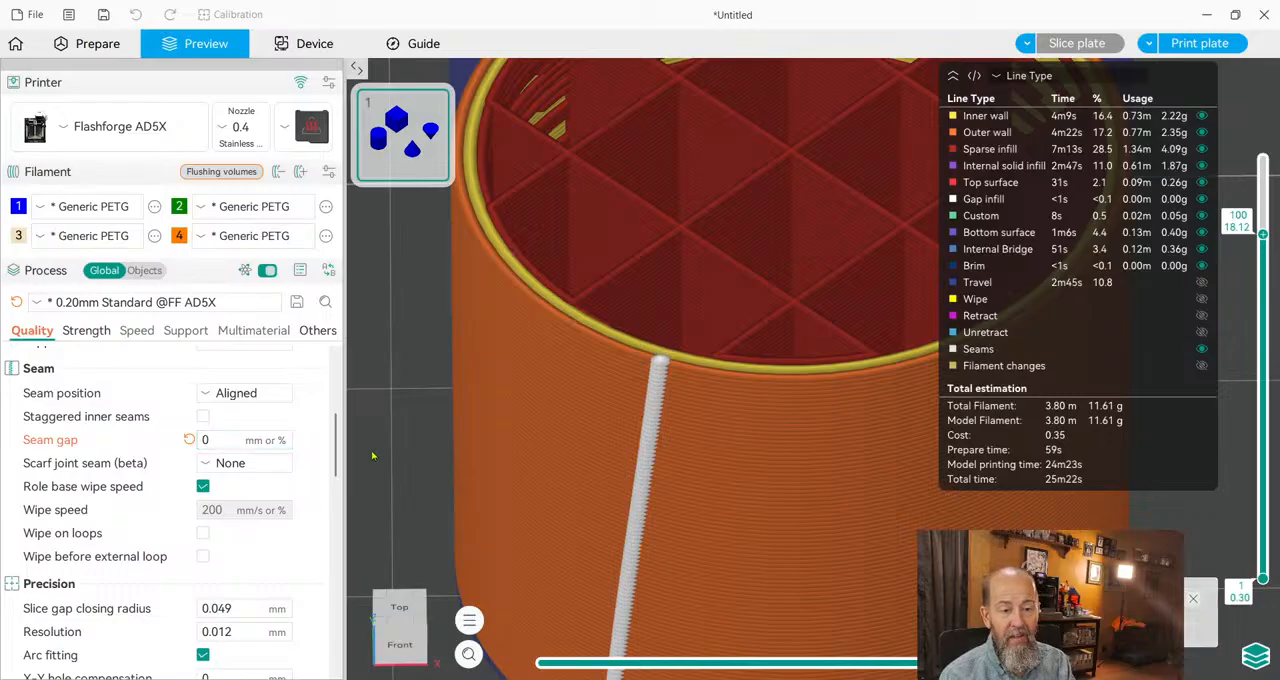
Set the seam gap to -0.01, slice the plate and inspect the cylinder's seam.
click(224, 437)
text(-)
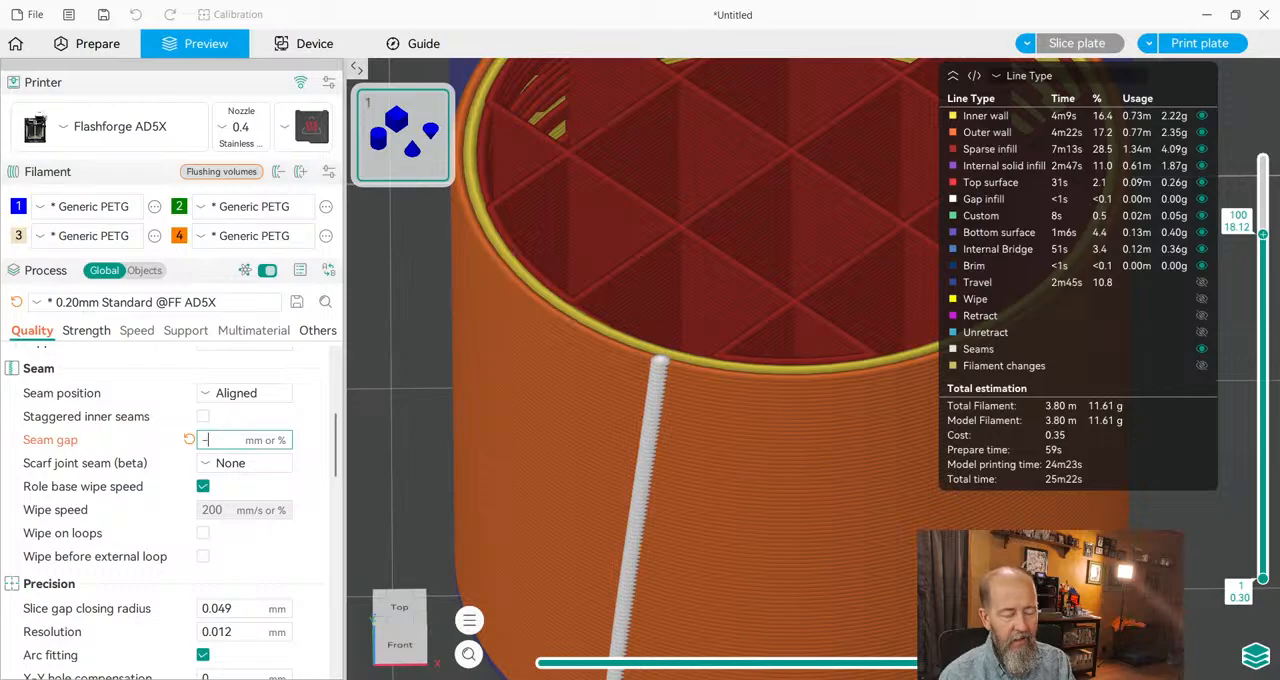
text(0.)
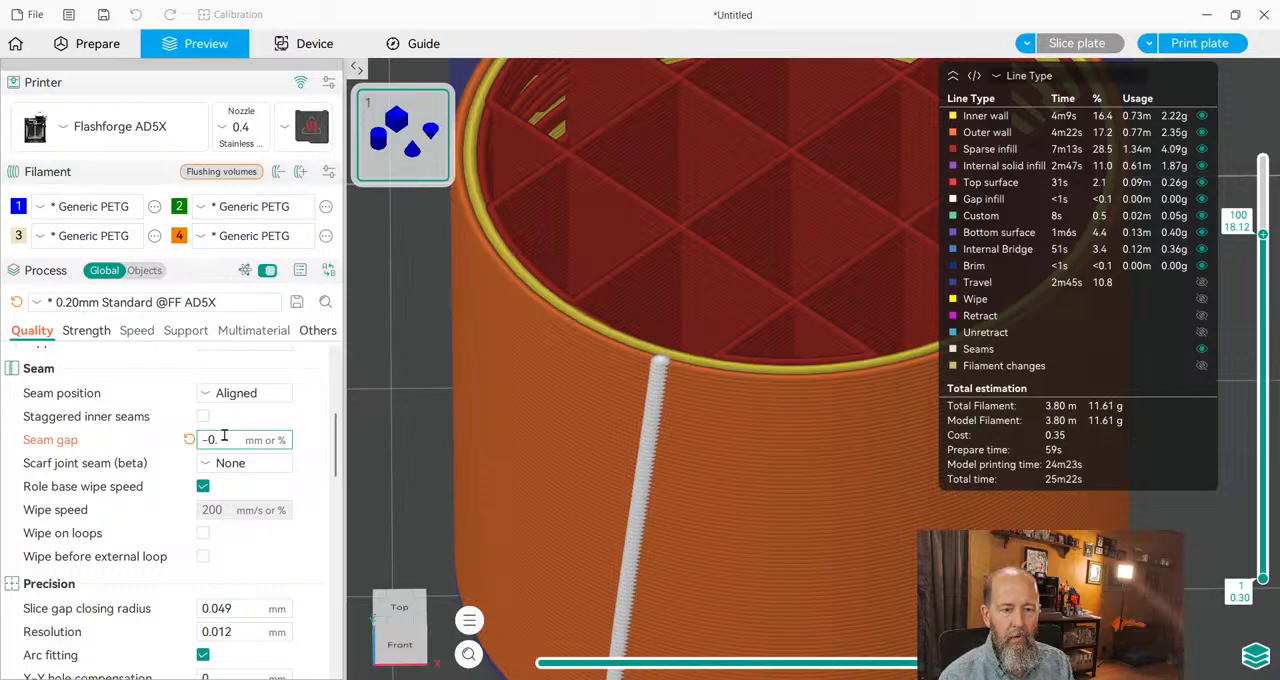
text(01)
click(411, 411)
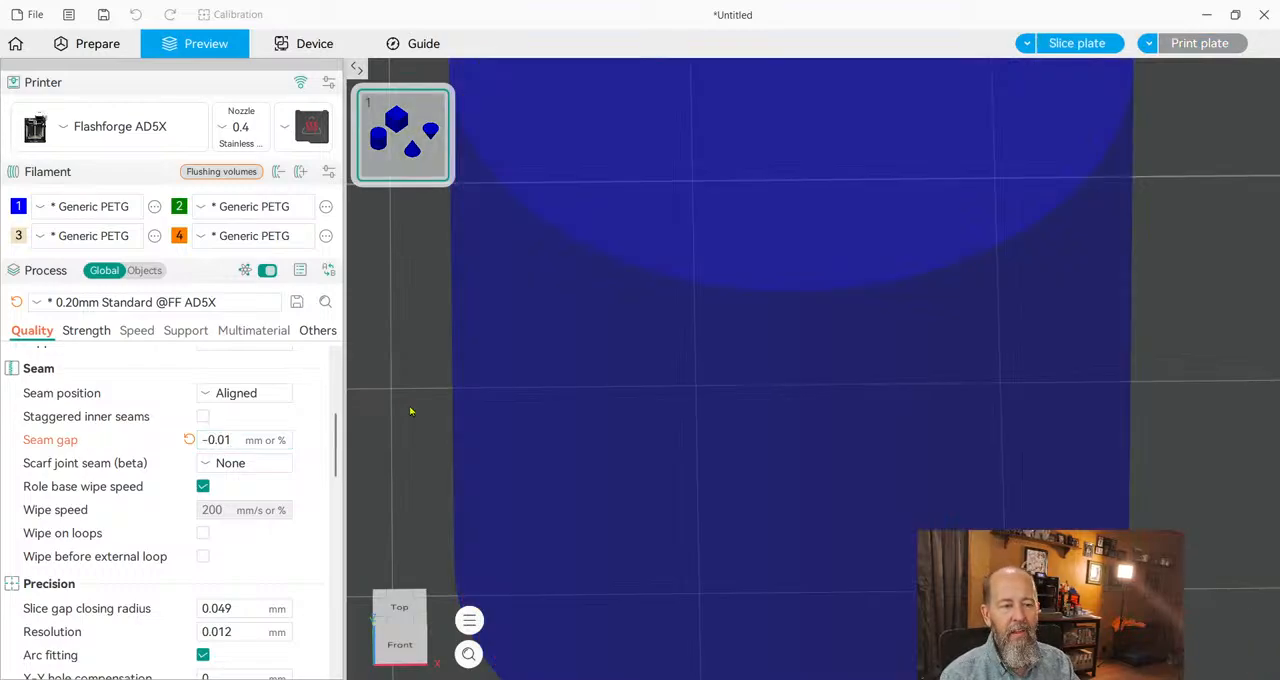
click(1060, 46)
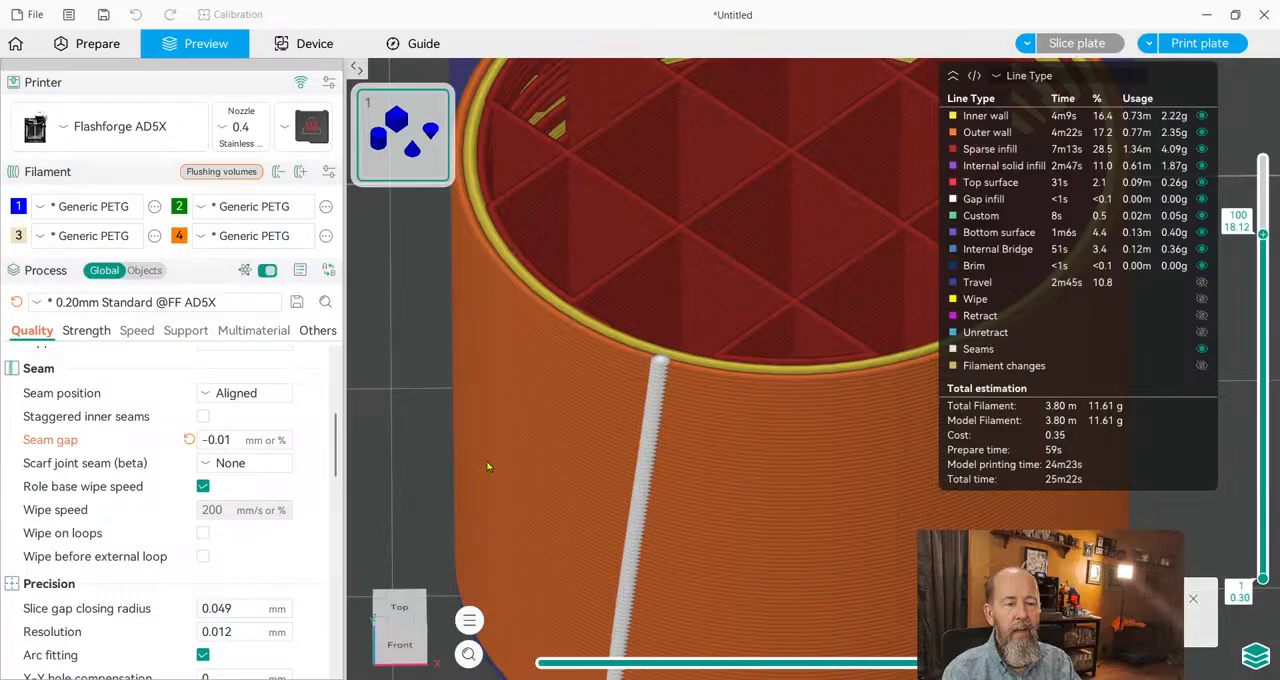
scroll(445, 431, down, 3)
scroll(466, 435, down, 1)
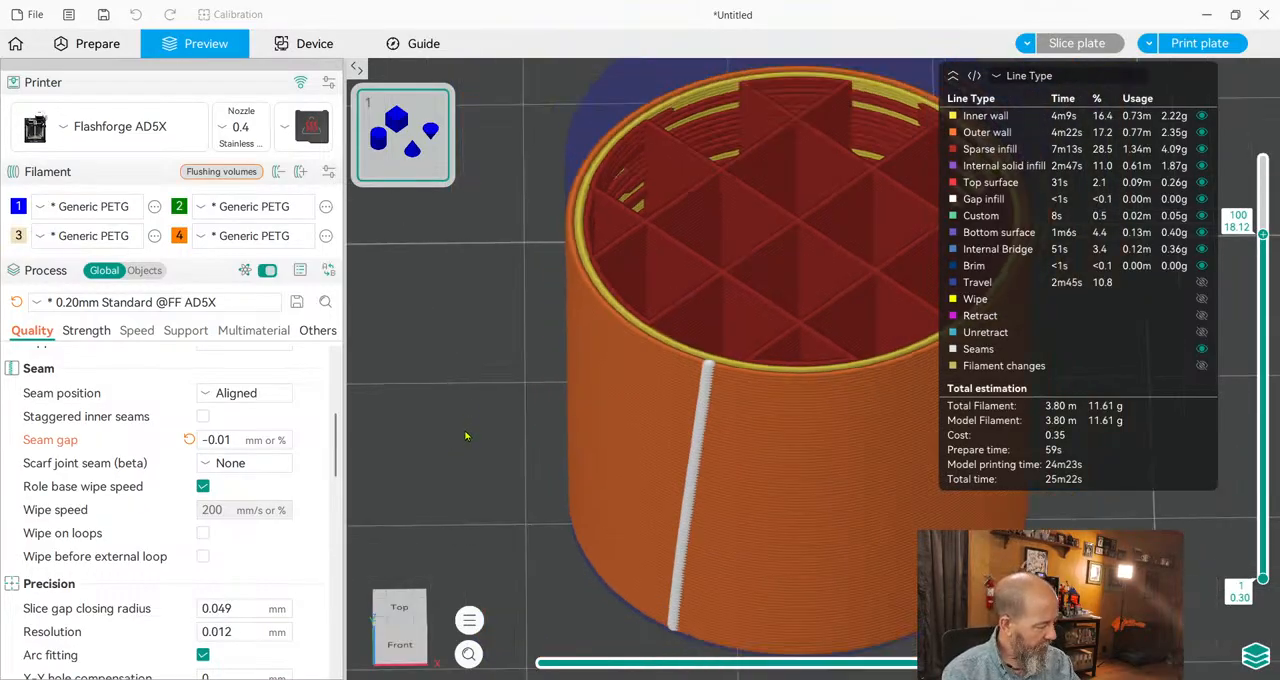
Review the wipe, precision, ironing and wall settings, and extend the cylinder preview back up to layer 122.
scroll(262, 481, down, 1)
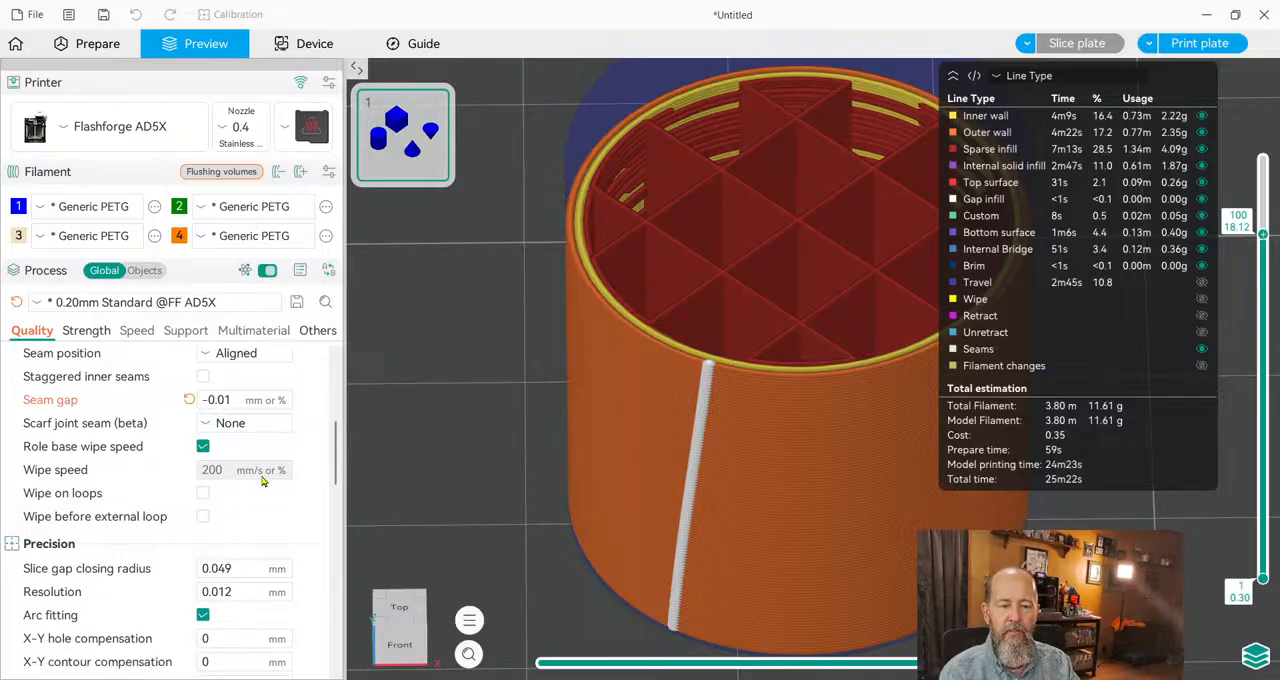
scroll(262, 481, down, 2)
scroll(258, 464, down, 1)
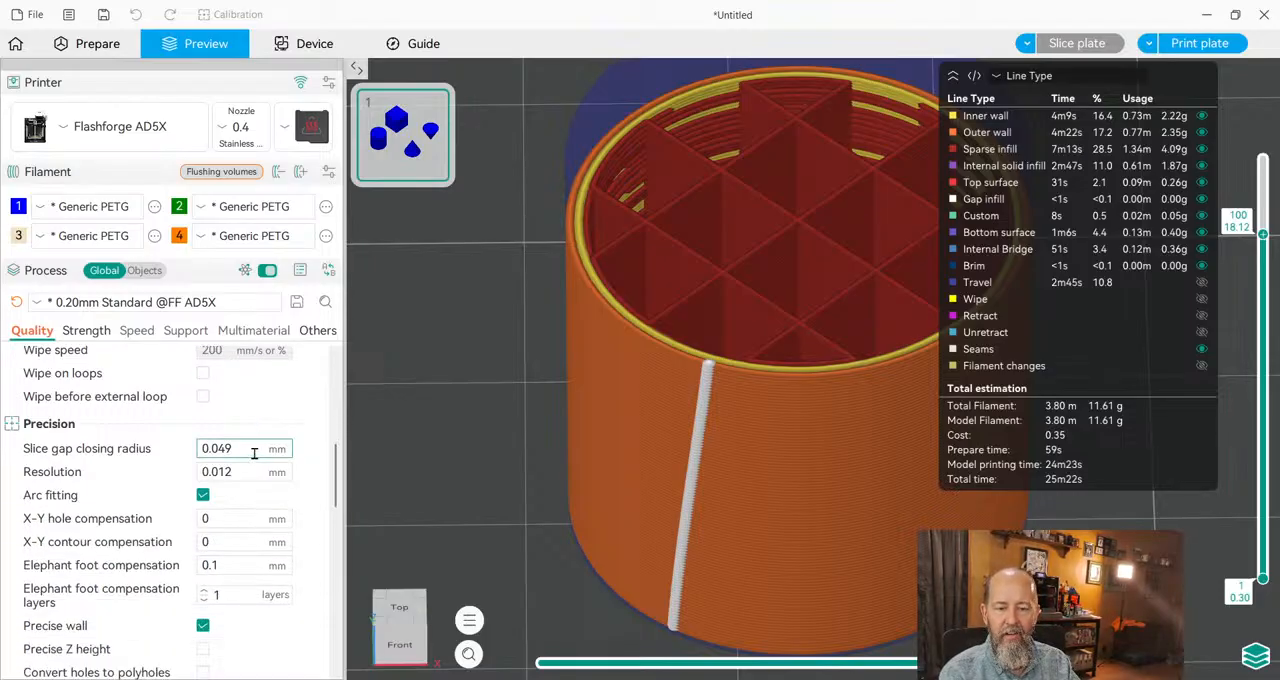
scroll(254, 453, up, 3)
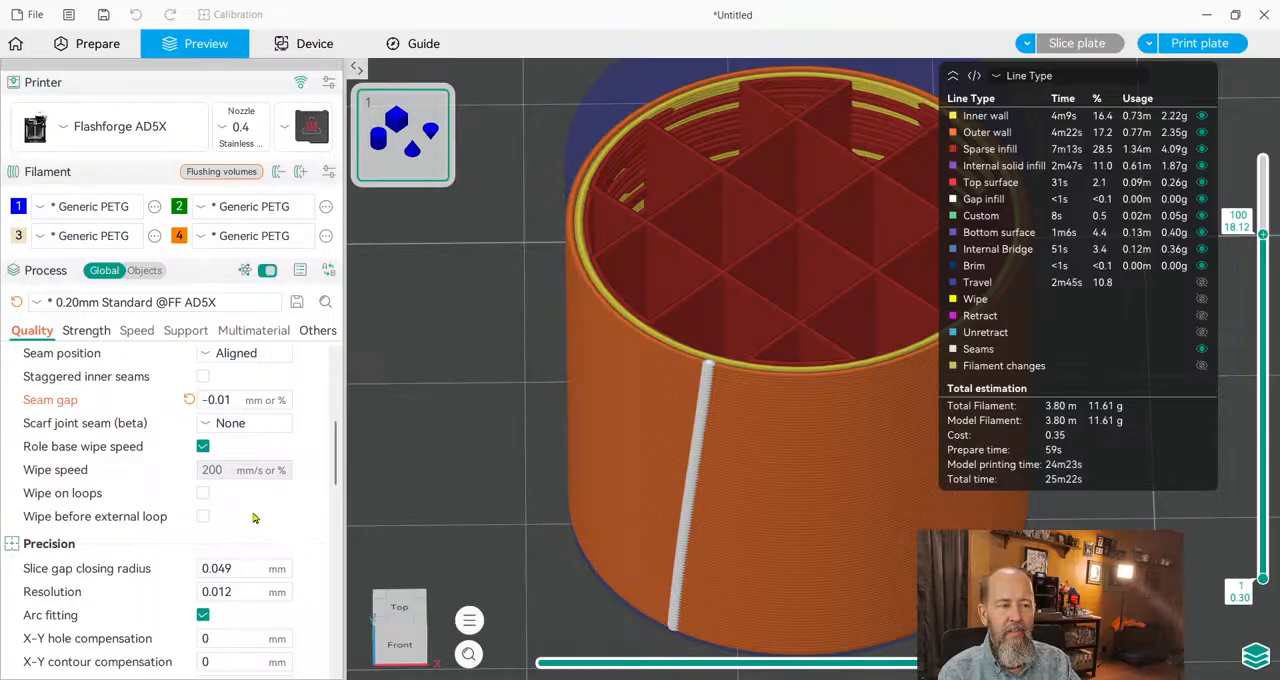
scroll(265, 505, down, 3)
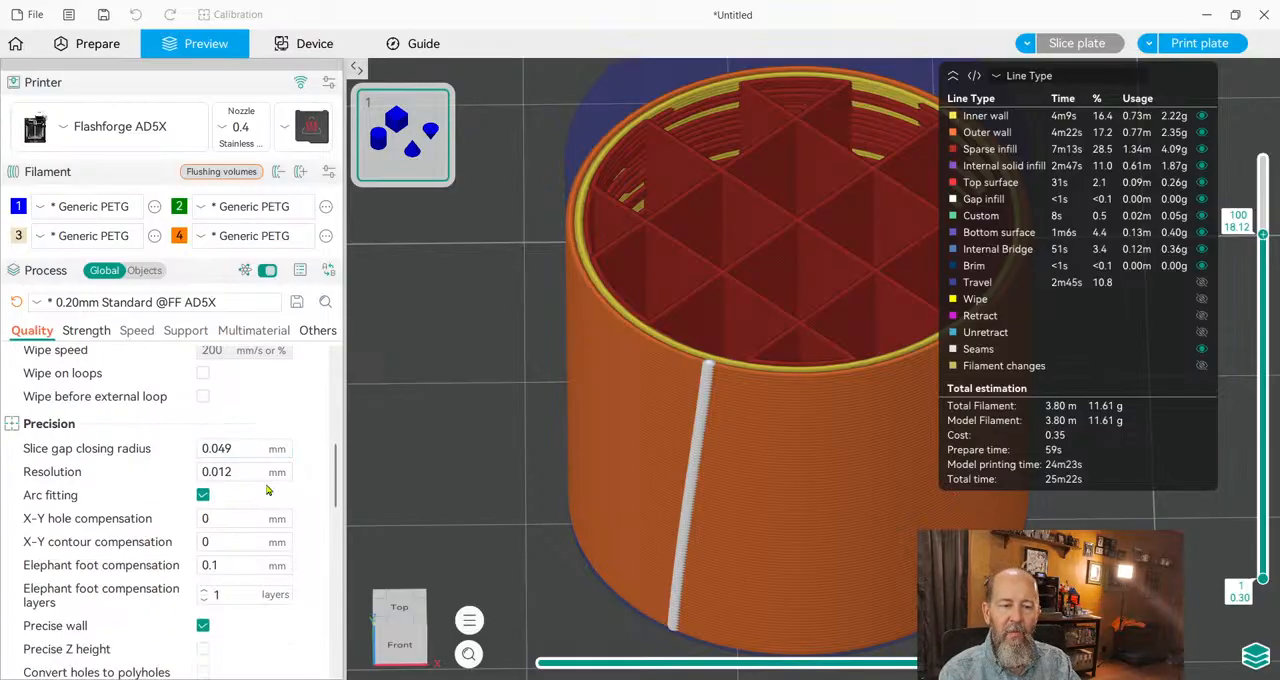
scroll(265, 485, down, 6)
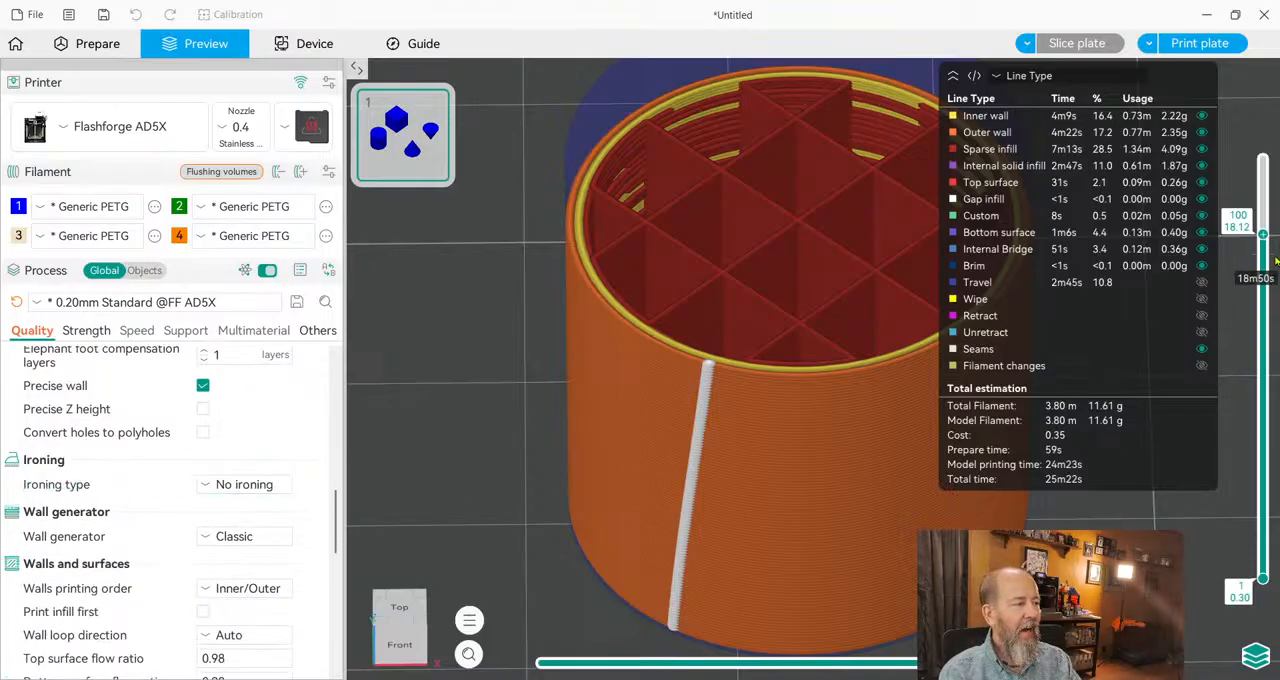
drag(1263, 233, 1263, 158)
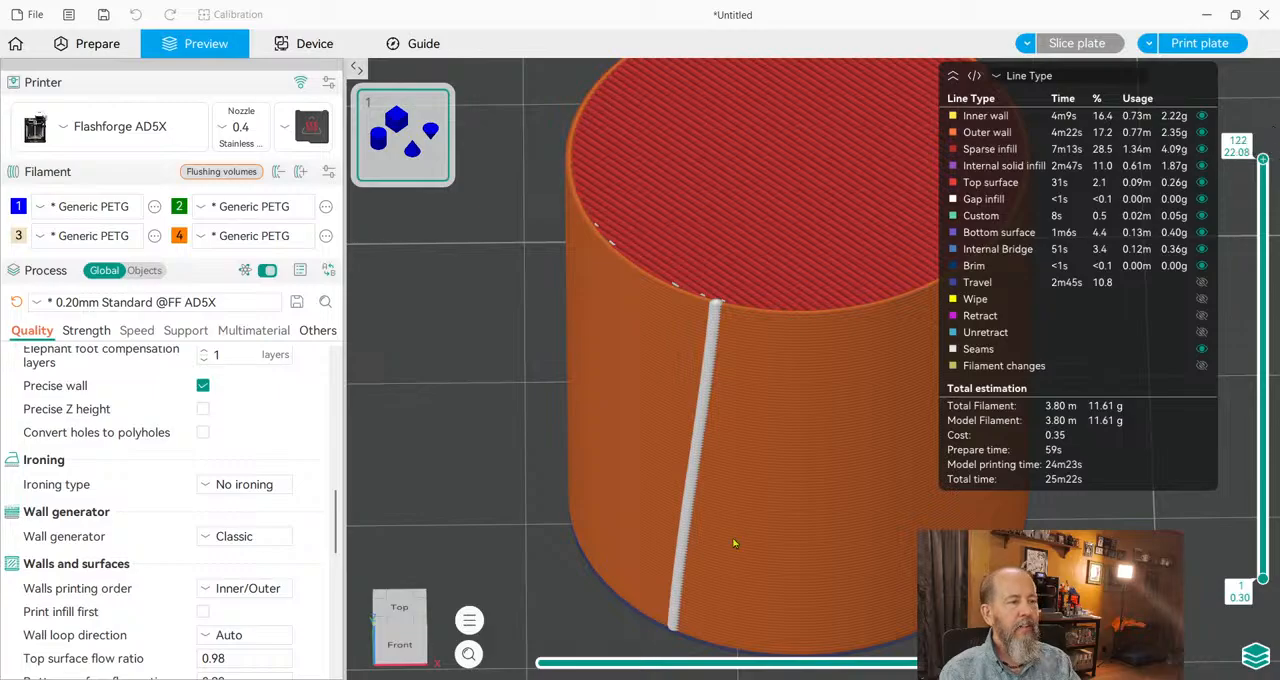
drag(442, 379, 359, 491)
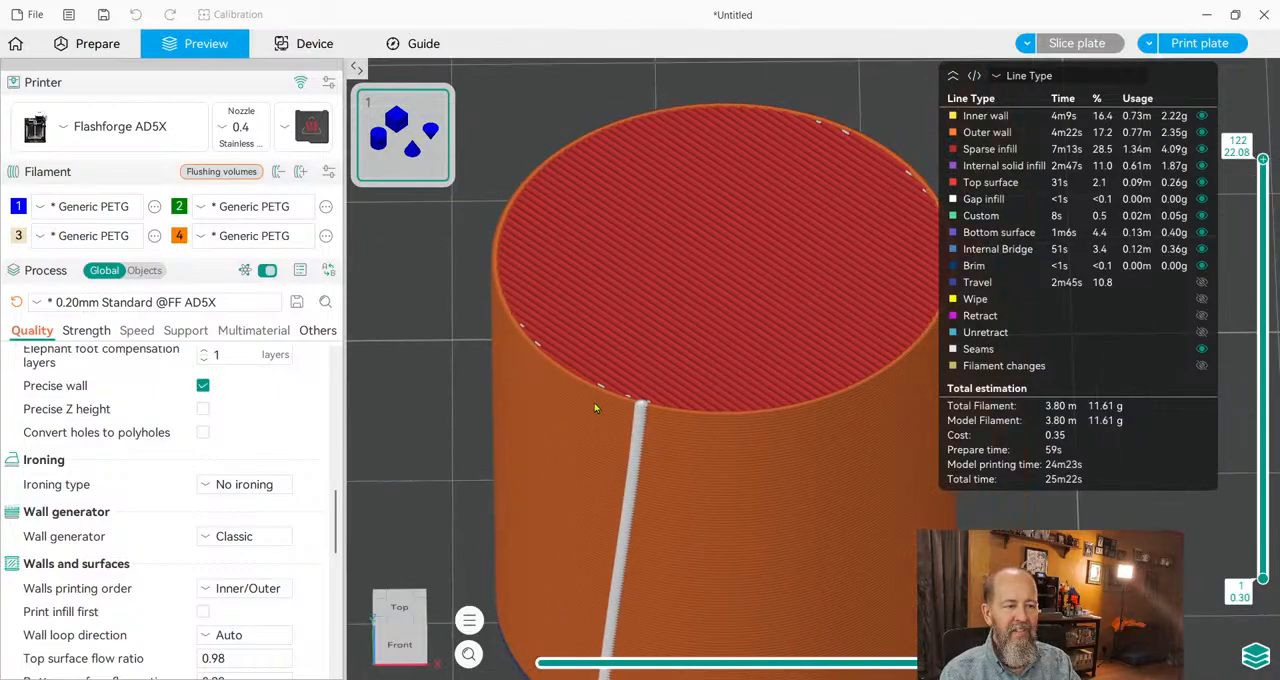
scroll(594, 408, down, 5)
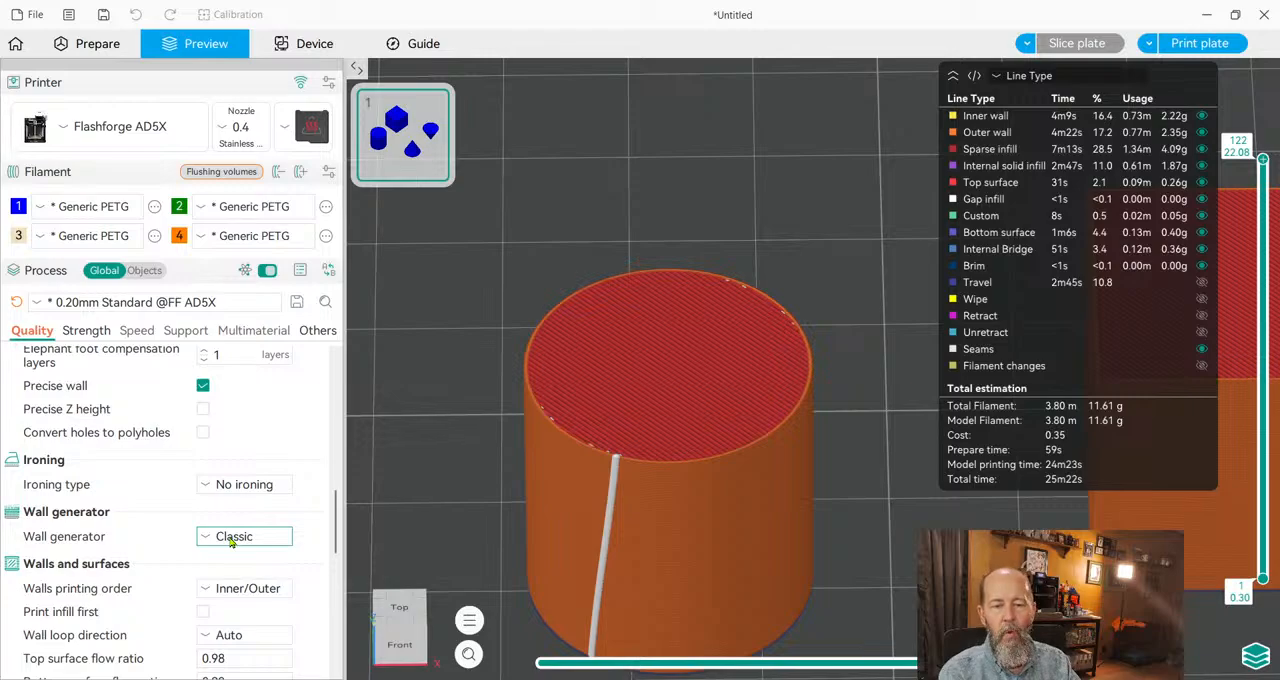
Set the wall generator to Arachne, review its wall options and slice the plate again.
click(258, 588)
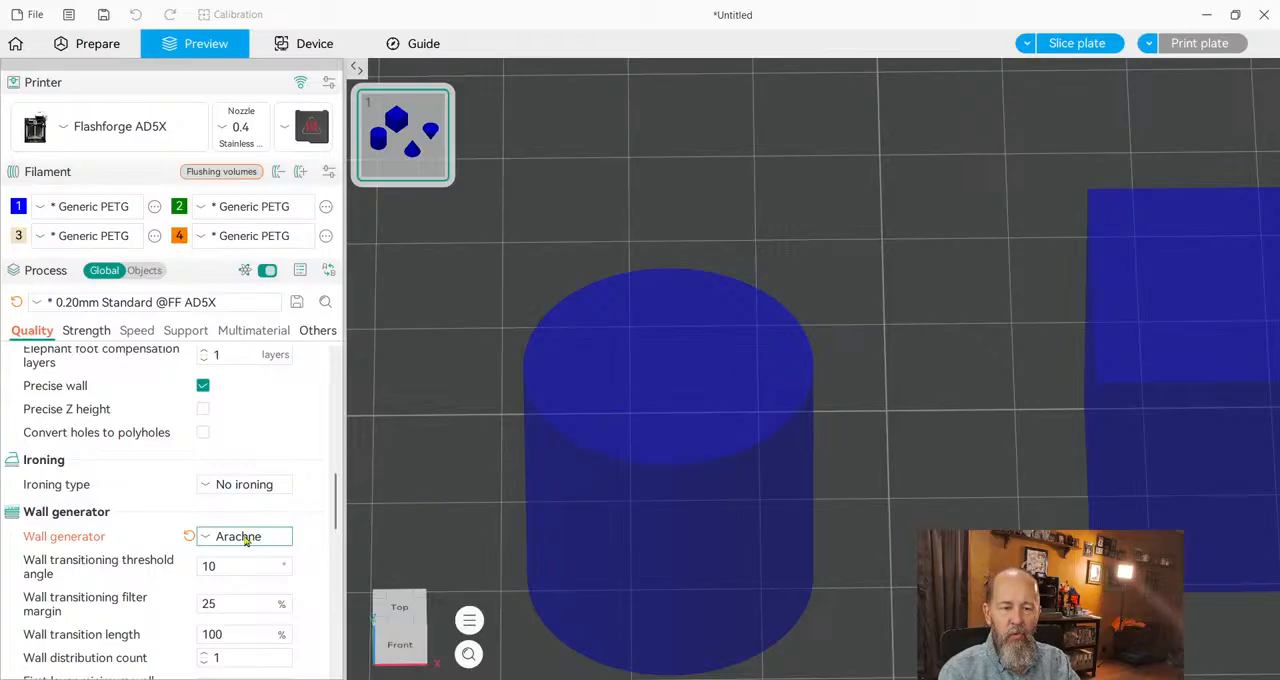
scroll(302, 505, down, 1)
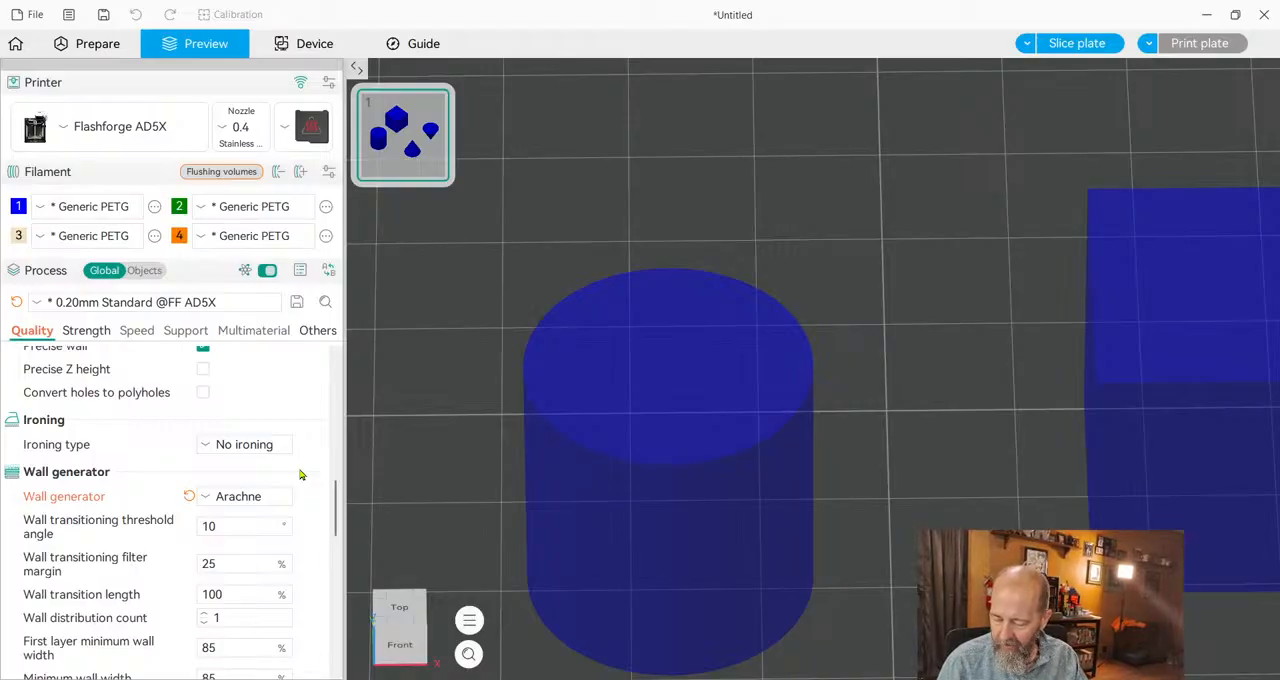
scroll(250, 550, down, 3)
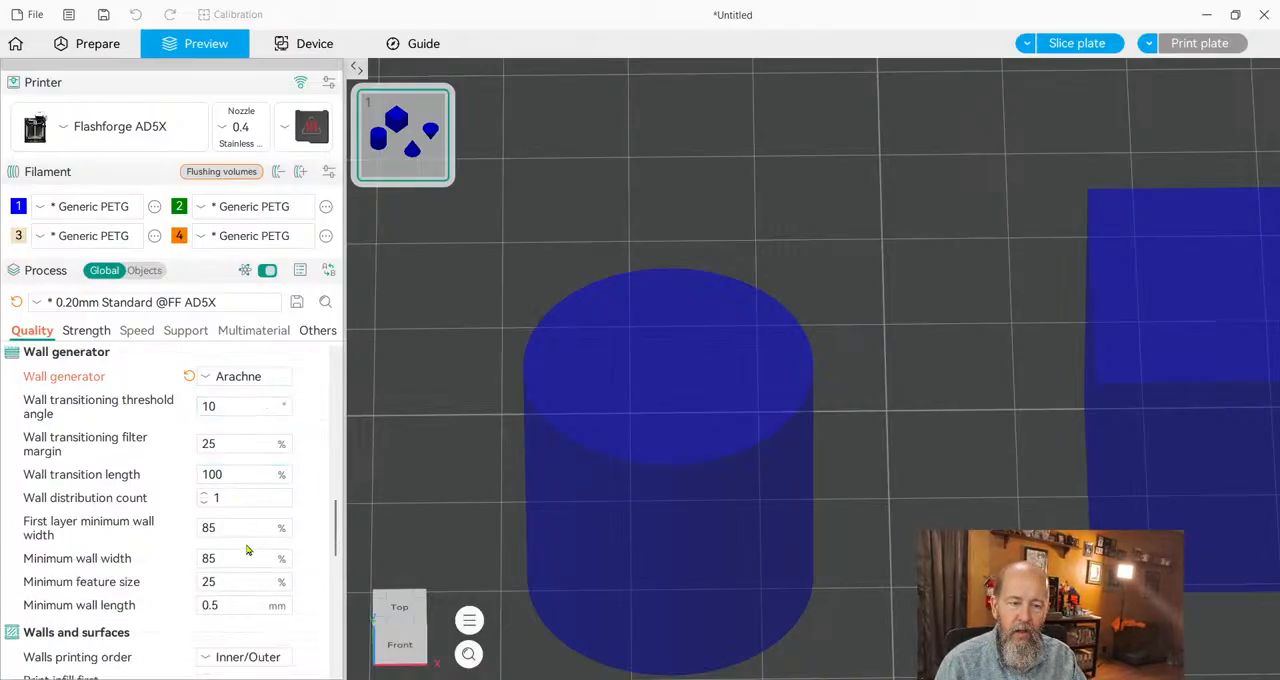
scroll(250, 523, down, 2)
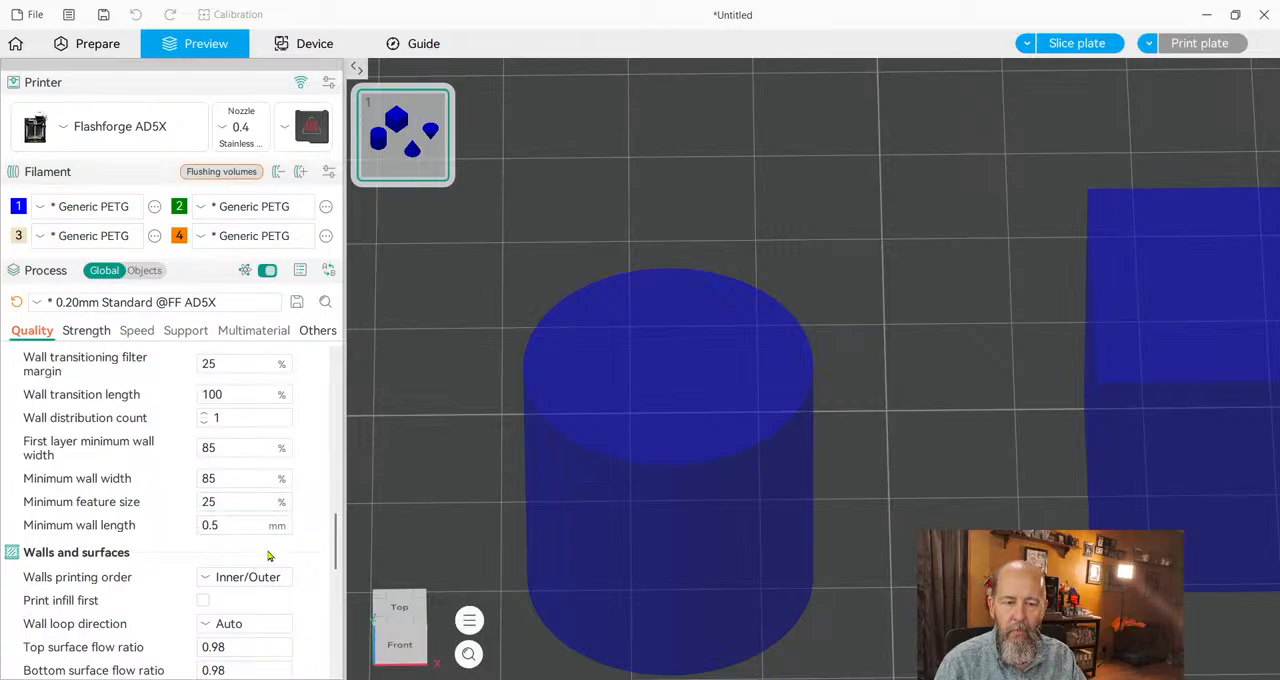
scroll(266, 575, down, 1)
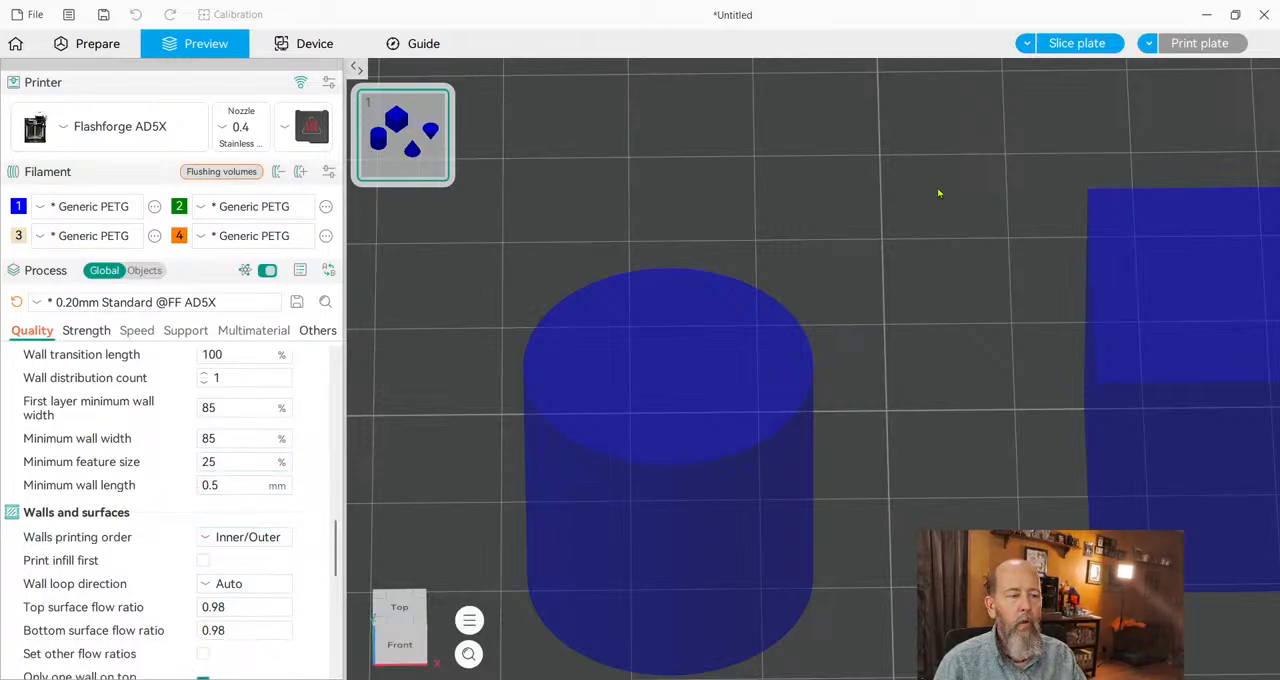
click(1066, 44)
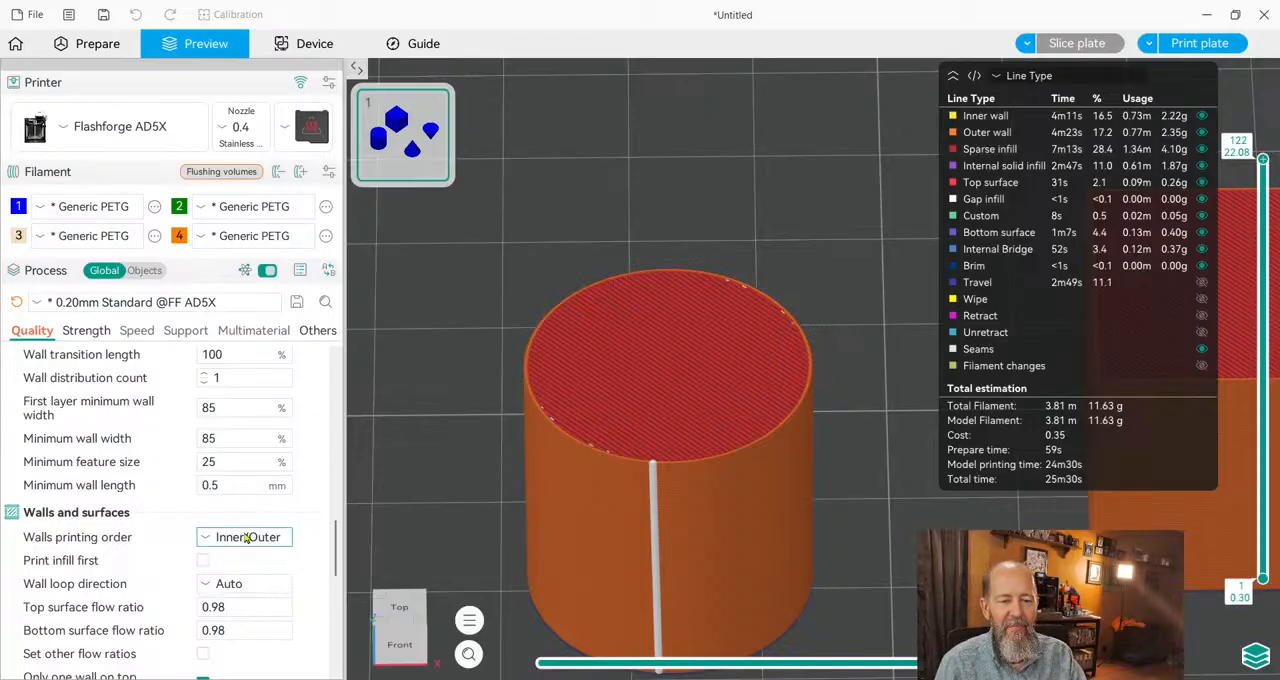
Examine the wall printing order on the cylinder at layer 100, toggling outer wall visibility and advancing the toolpath to move 60.
scroll(258, 540, down, 3)
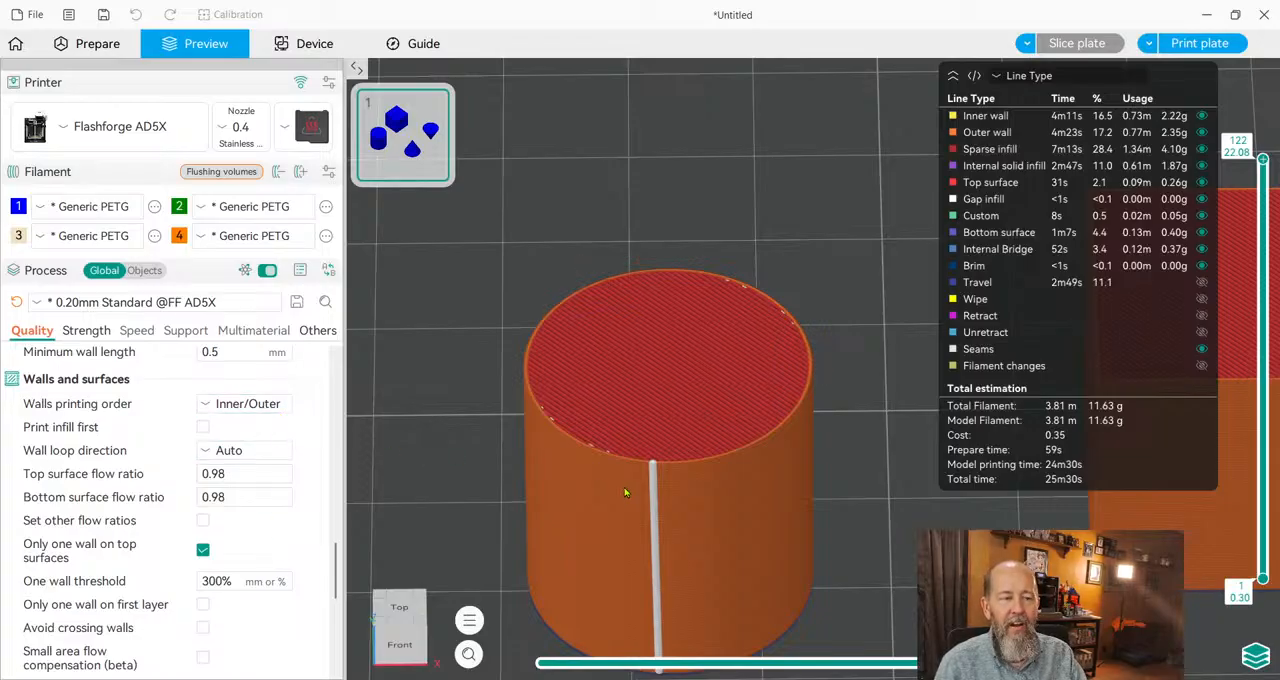
click(990, 135)
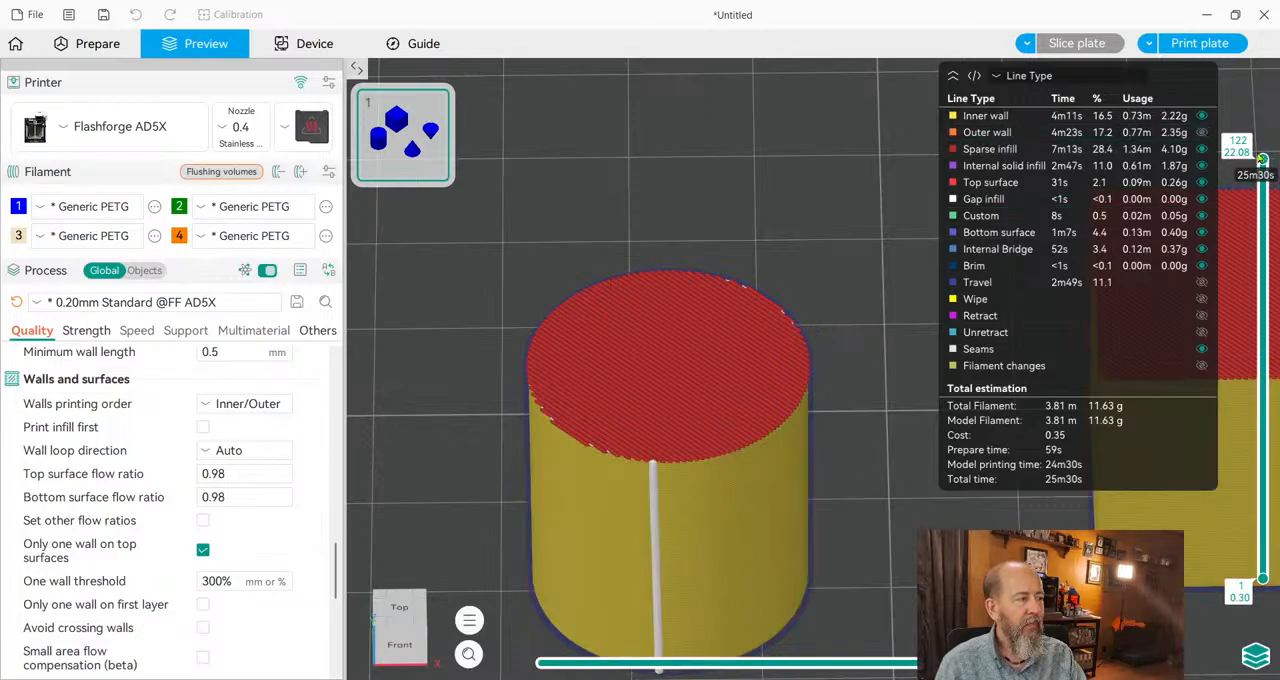
drag(1263, 159, 1263, 233)
scroll(750, 592, up, 2)
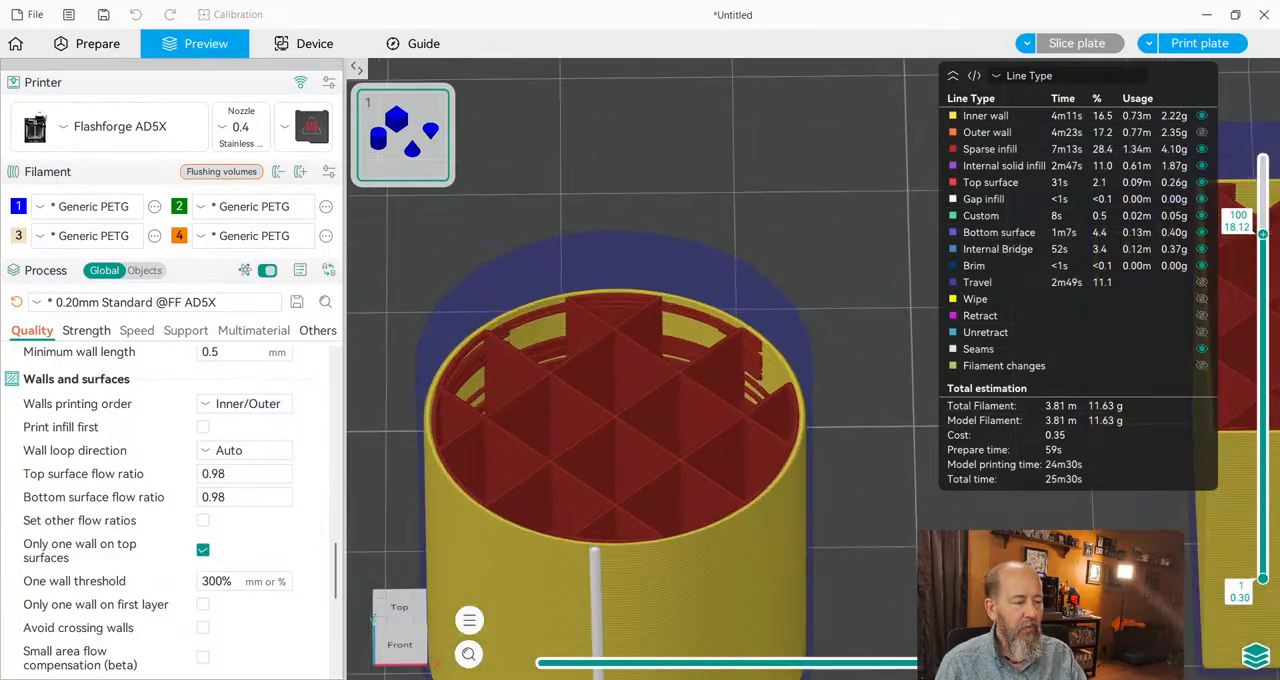
drag(1086, 664, 604, 669)
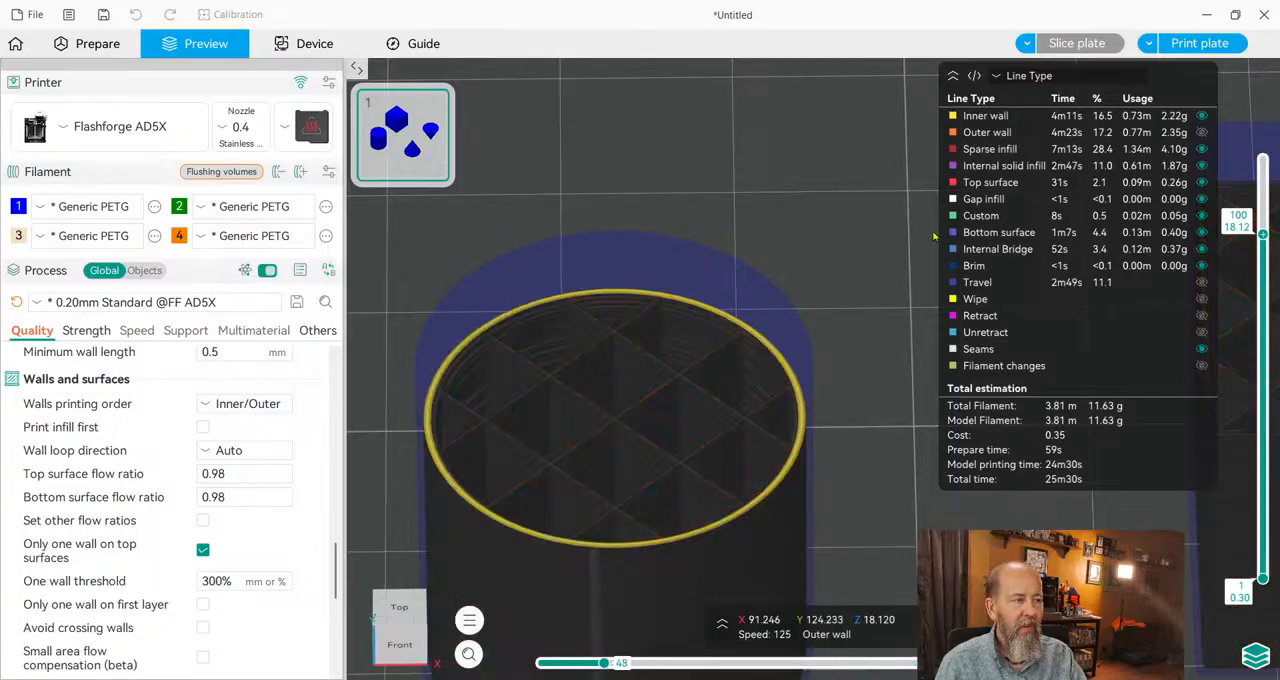
click(995, 132)
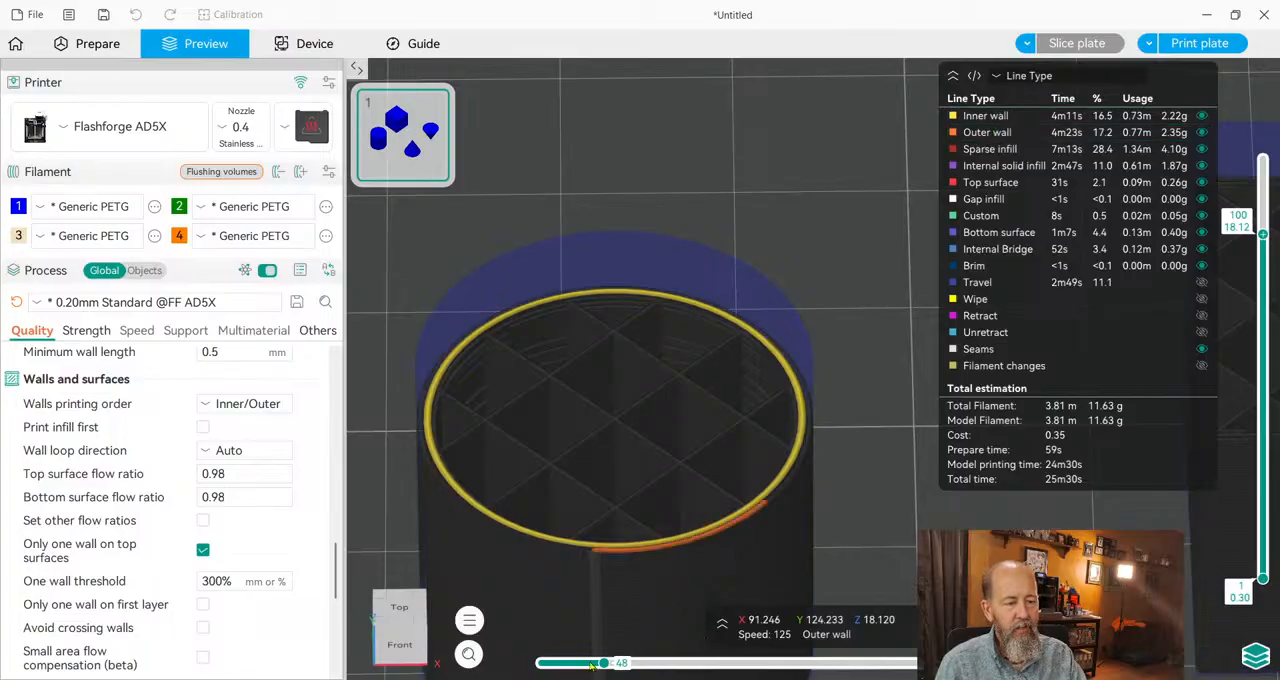
drag(593, 667, 610, 665)
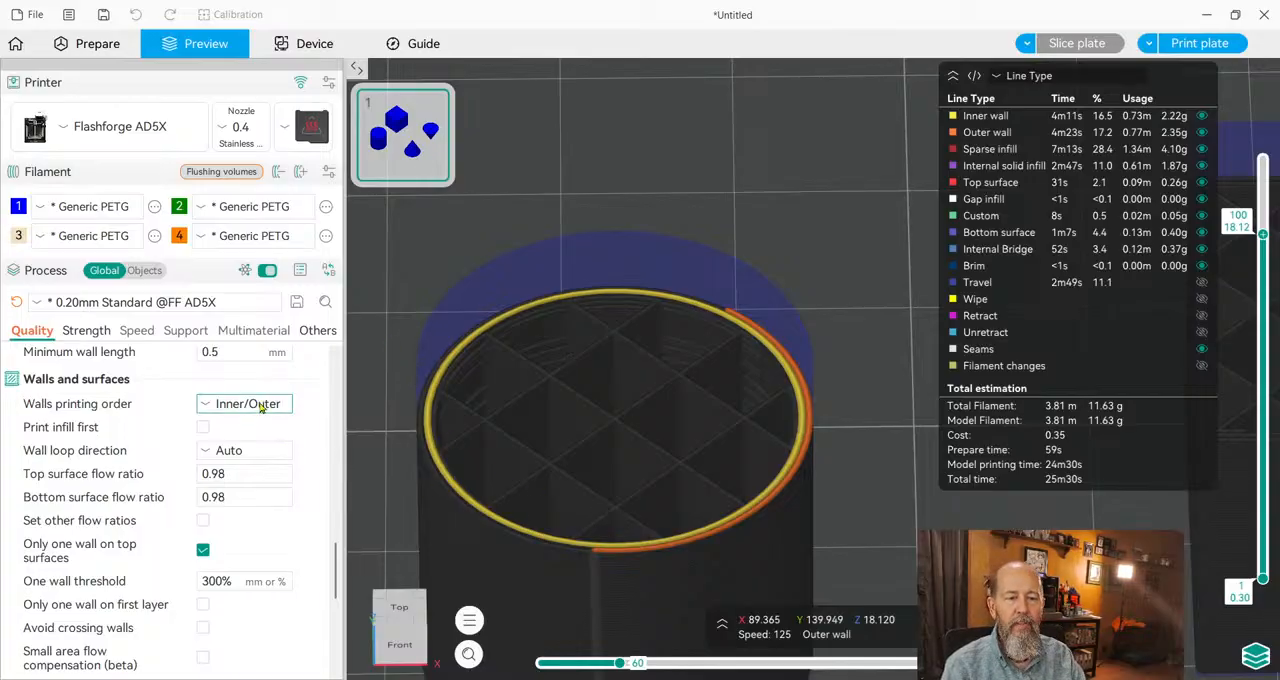
Set the walls printing order to Outer/Inner, slice the plate and hide the inner walls in the preview.
click(285, 451)
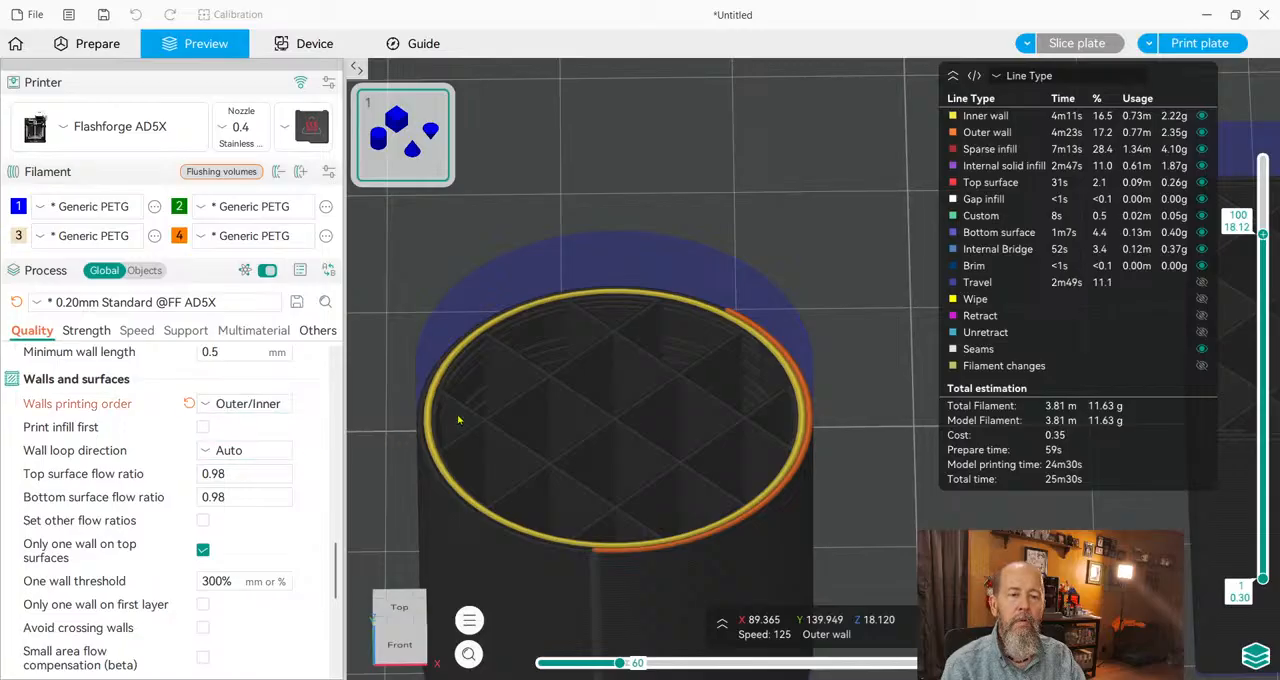
click(1078, 43)
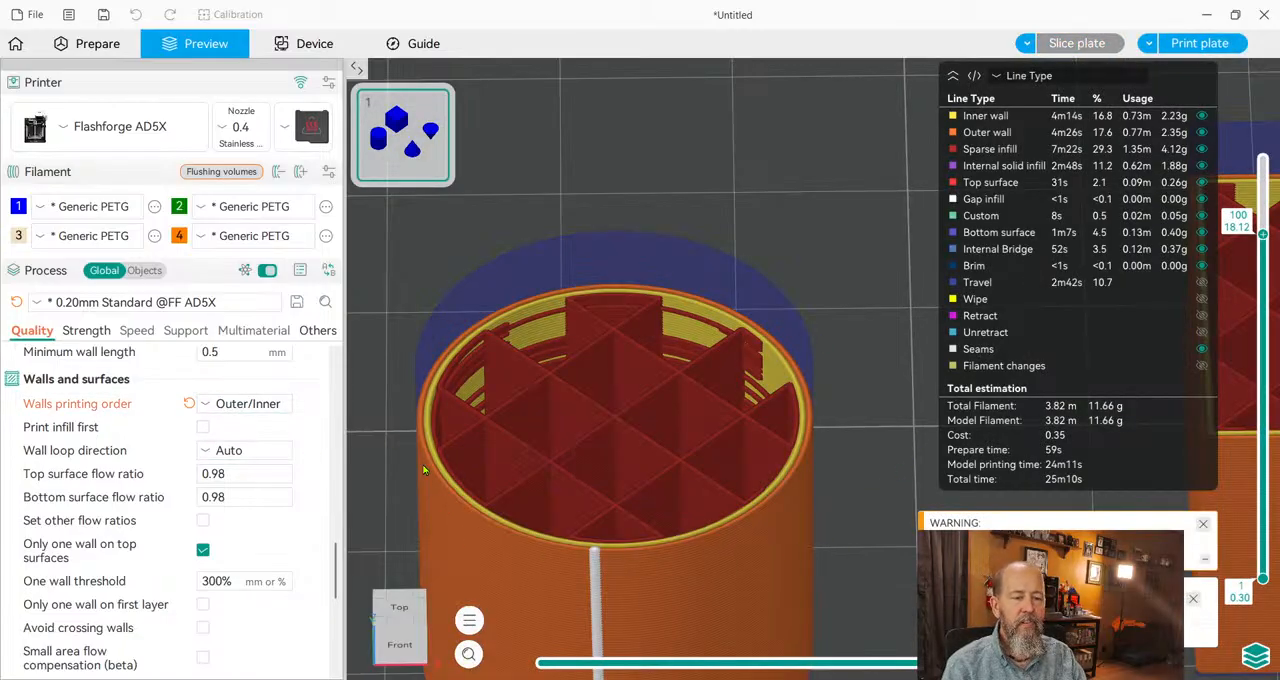
click(977, 134)
click(977, 134)
click(986, 116)
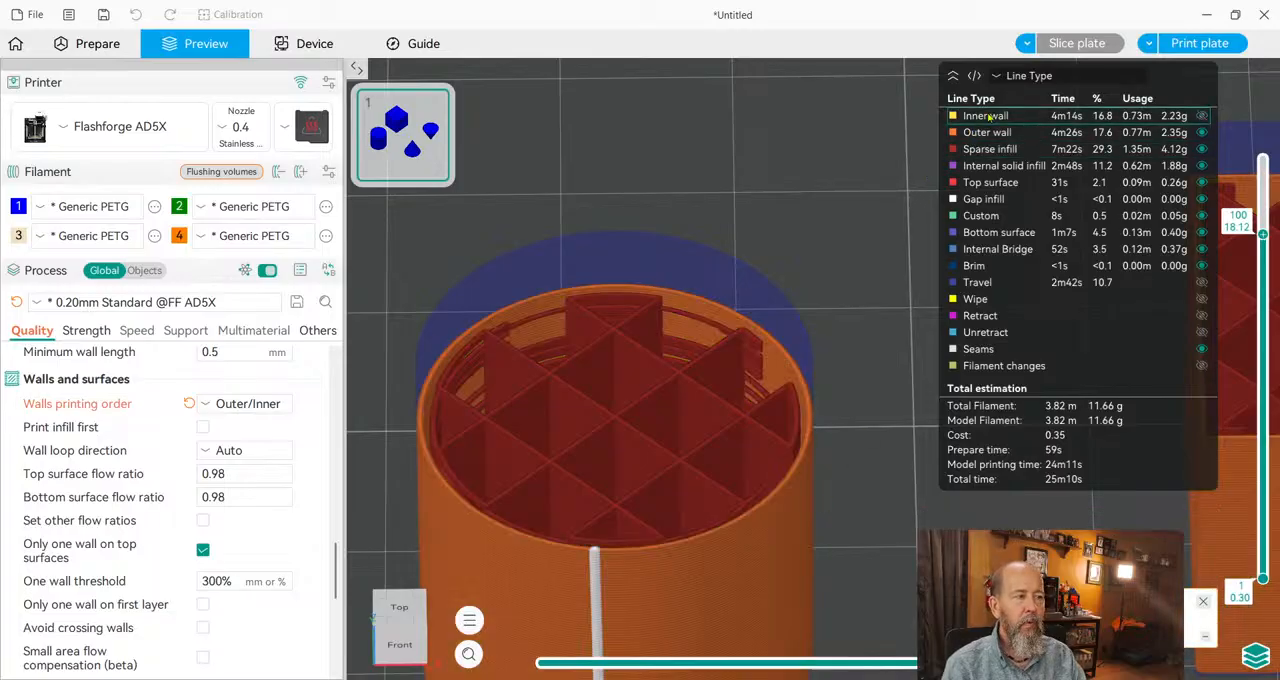
Show the inner walls, inspect the layer 100 toolpath at move 55, and change the walls printing order to the option starting with Inner/Outer.
click(986, 116)
drag(914, 663, 615, 663)
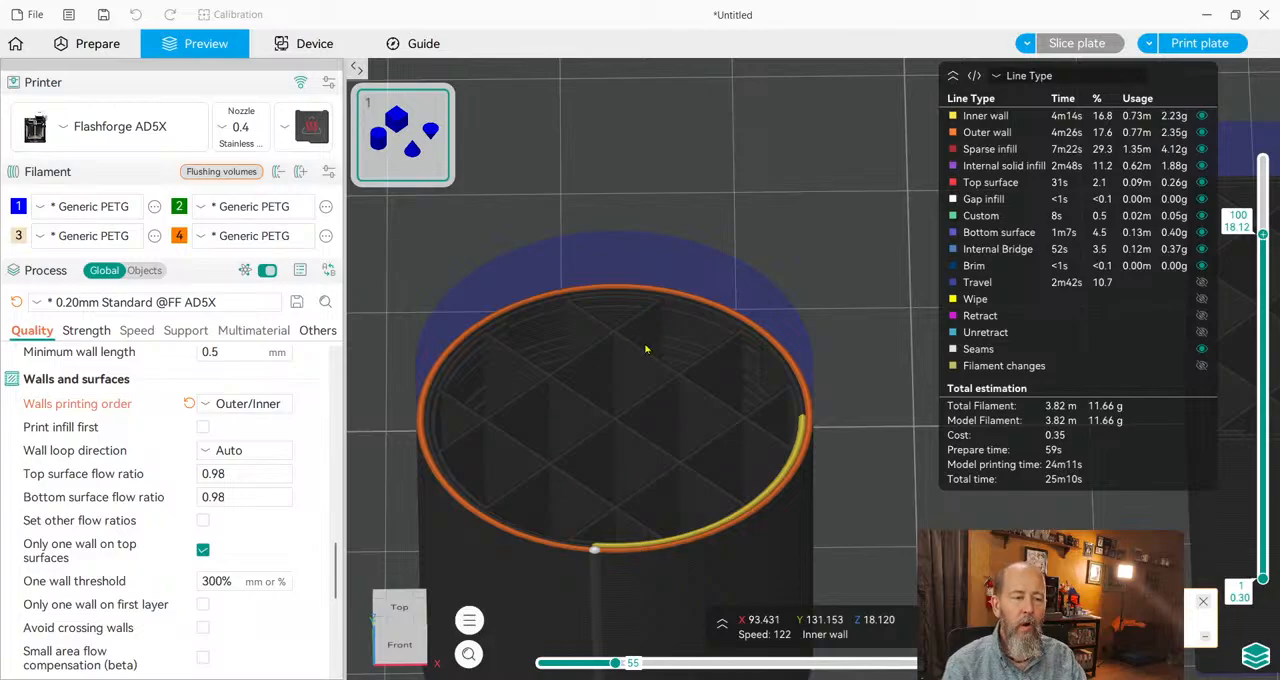
click(312, 478)
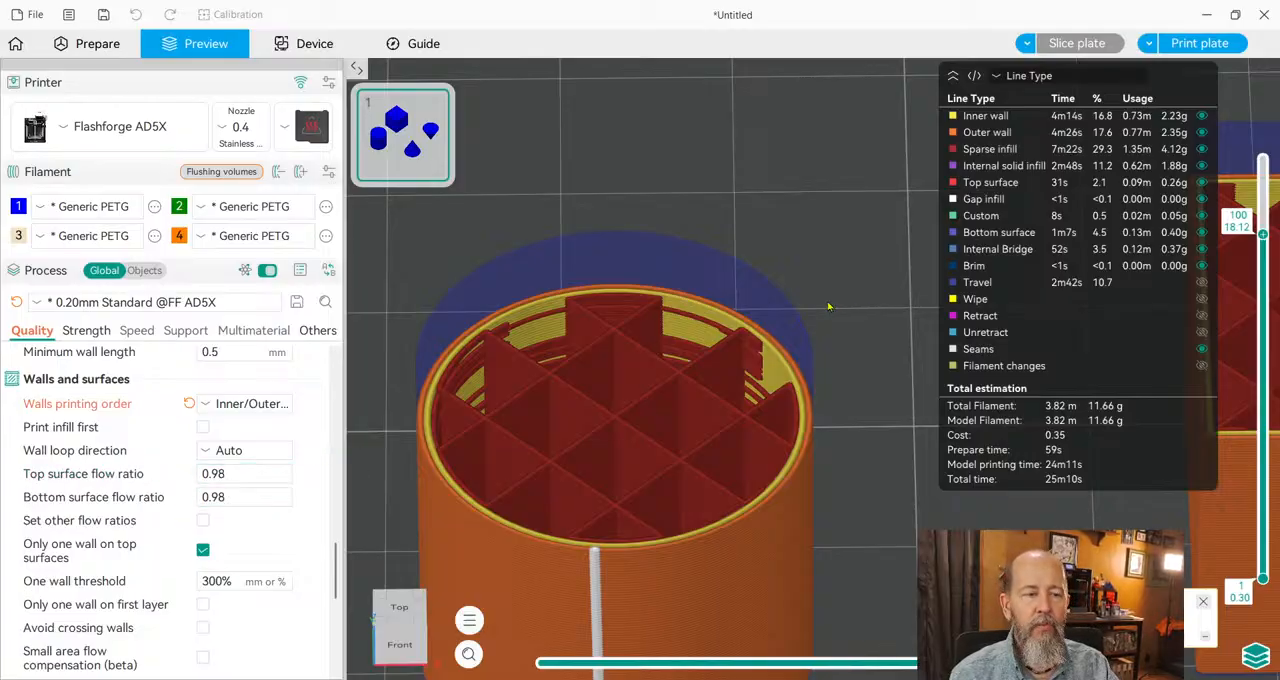
Lower the cylinder preview to layer 1 and set the top surface flow ratio to 1.05.
drag(1263, 233, 1263, 577)
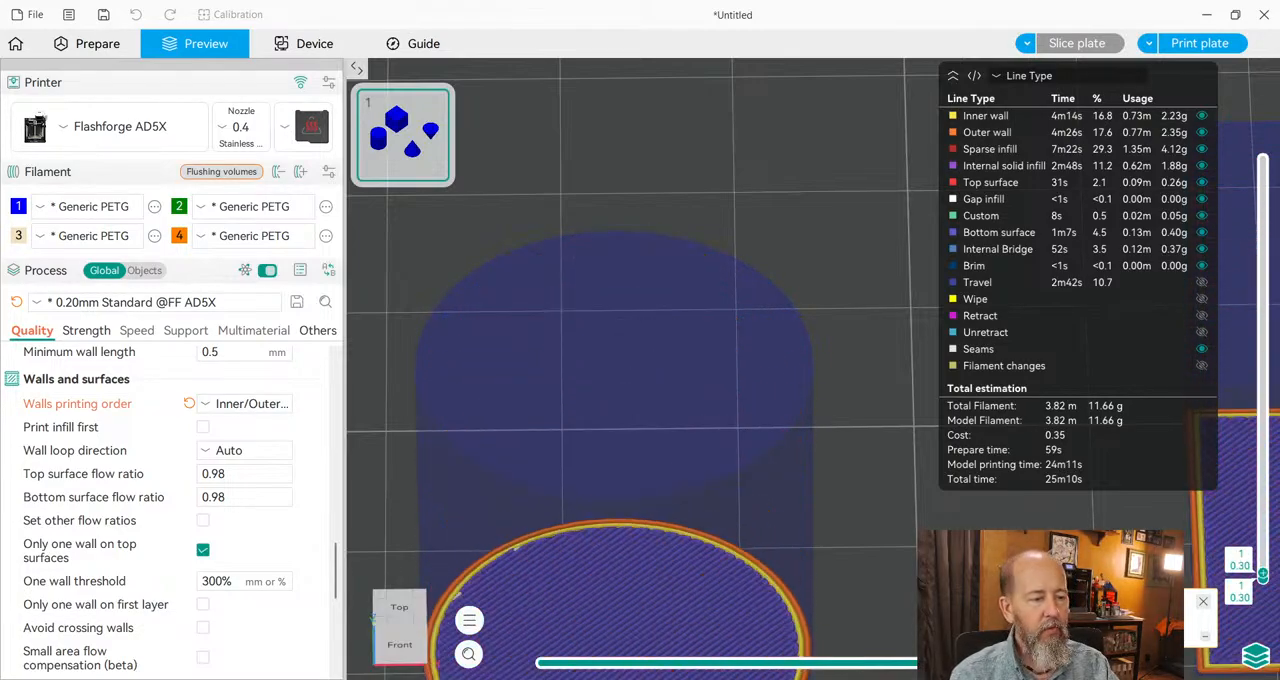
middle_drag(895, 519, 881, 326)
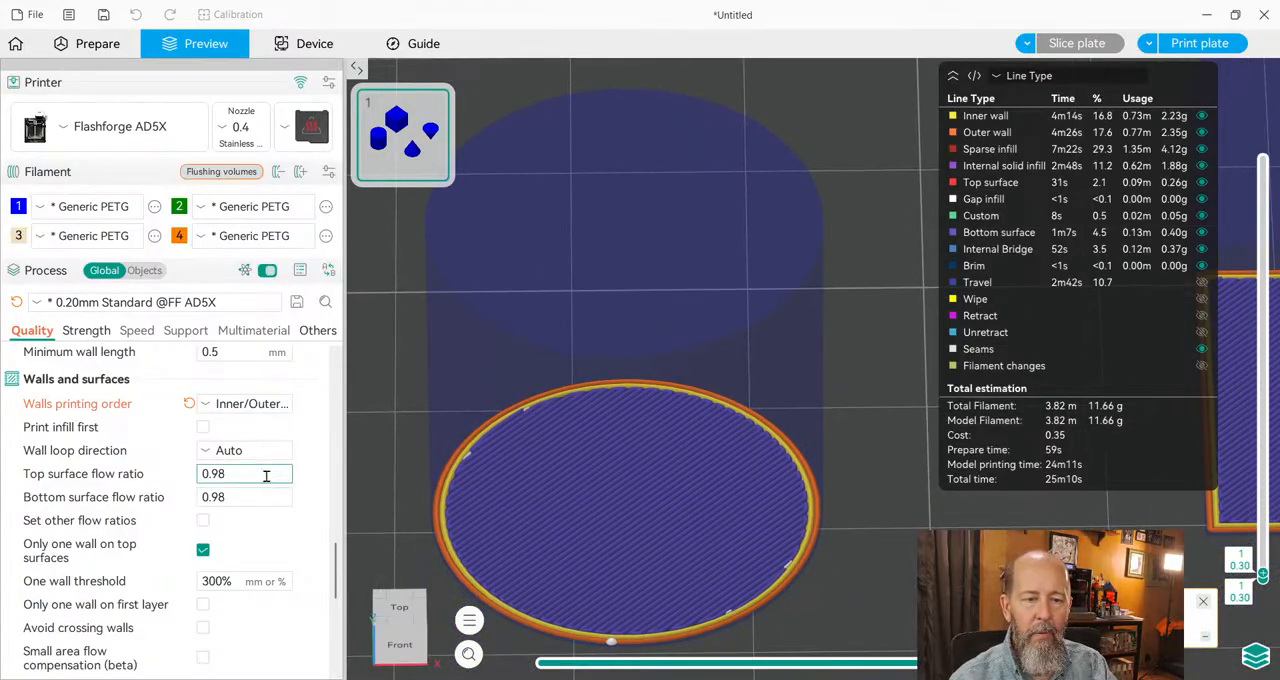
drag(266, 472, 160, 468)
text(1)
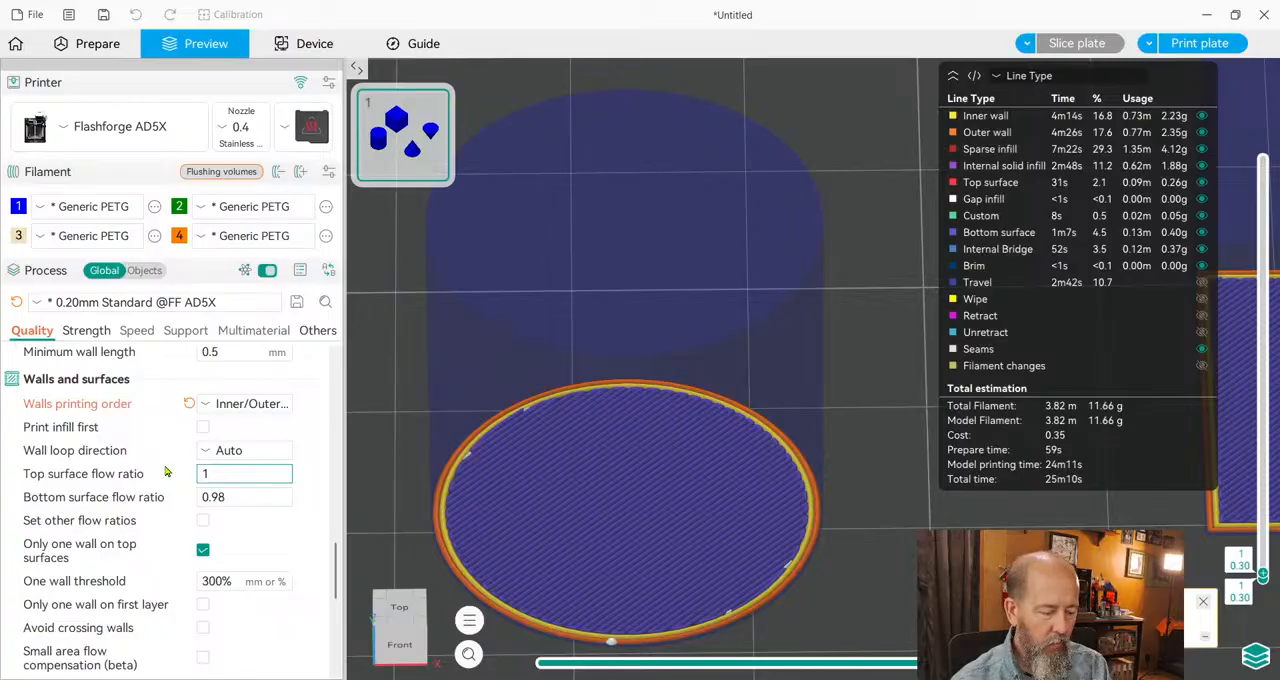
text(.05)
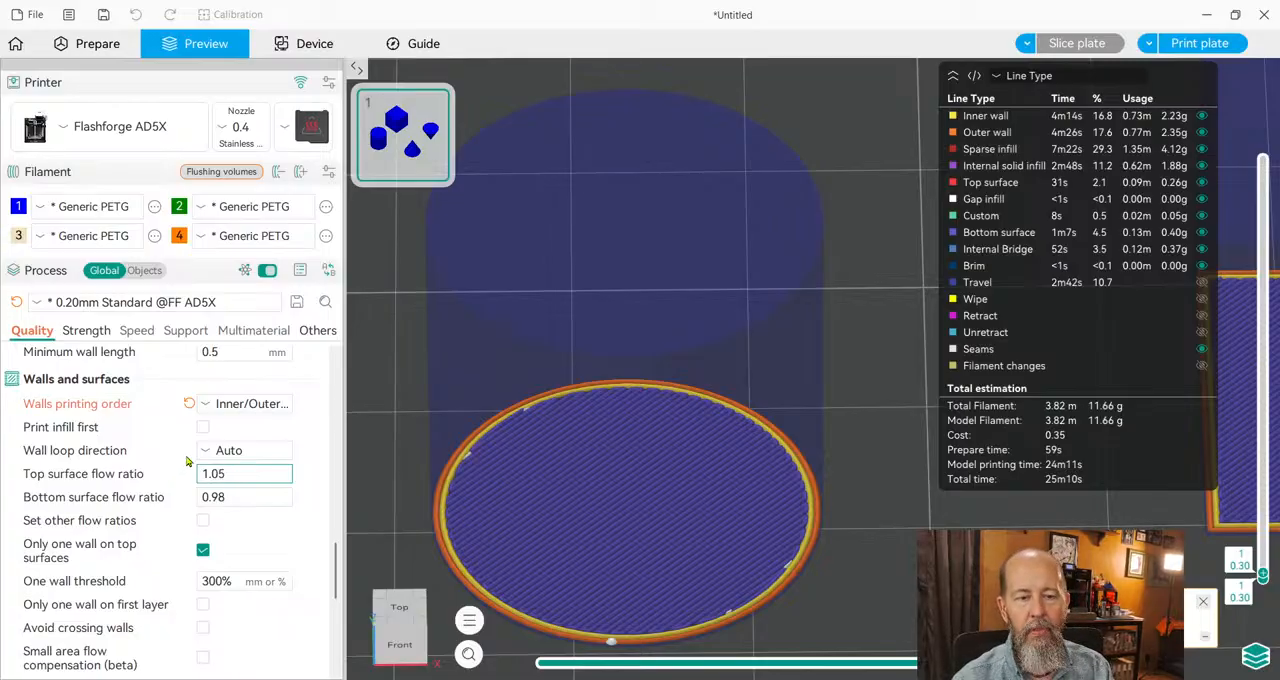
Set the bottom surface flow ratio to 1.05 and slice the plate.
drag(246, 500, 193, 505)
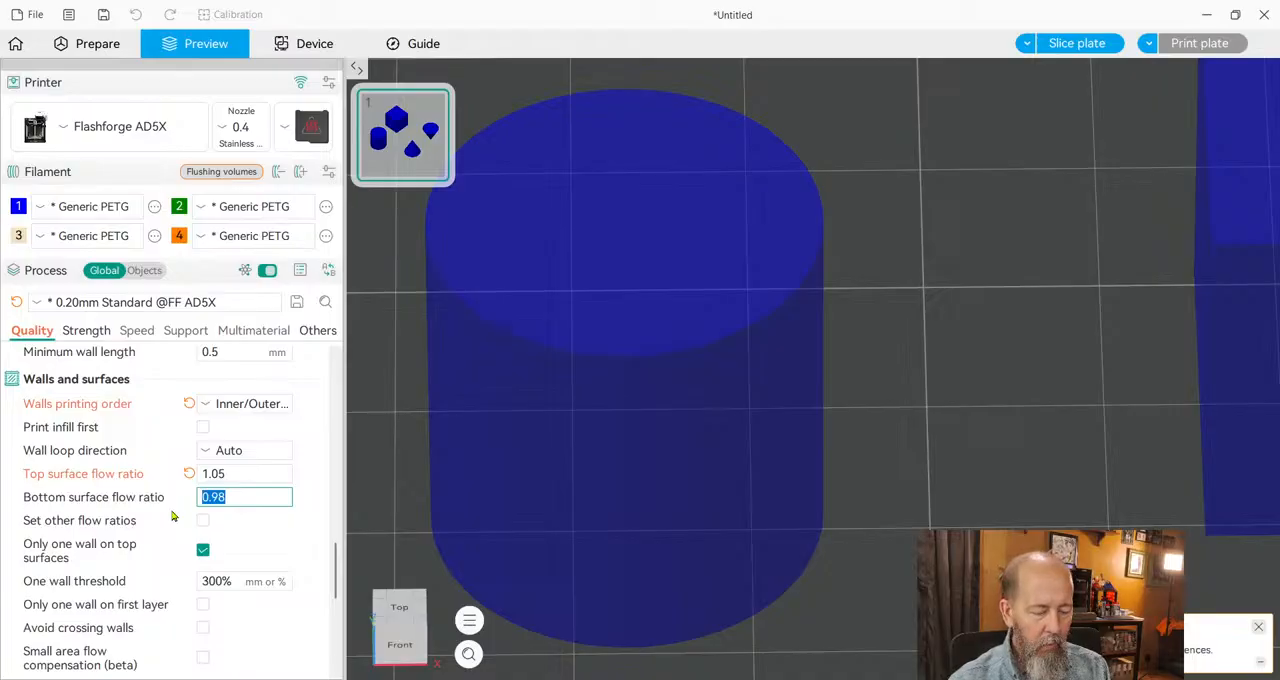
text(1.005)
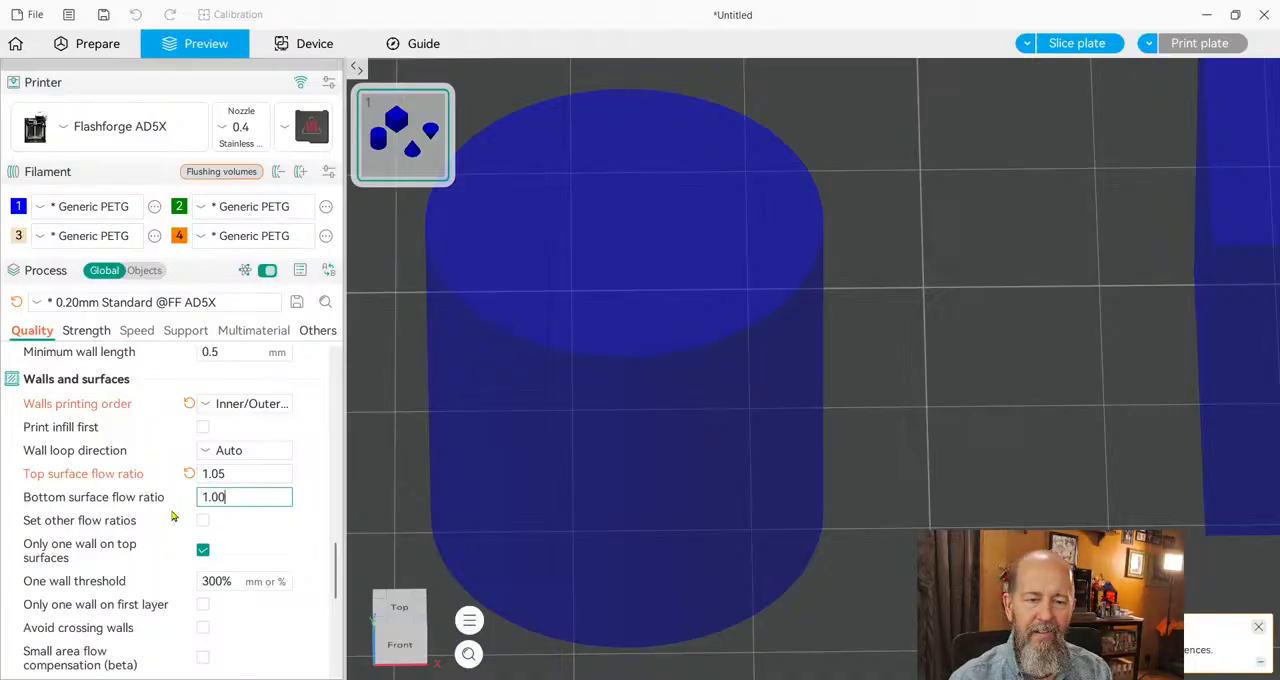
key(BackSpace)
text(5)
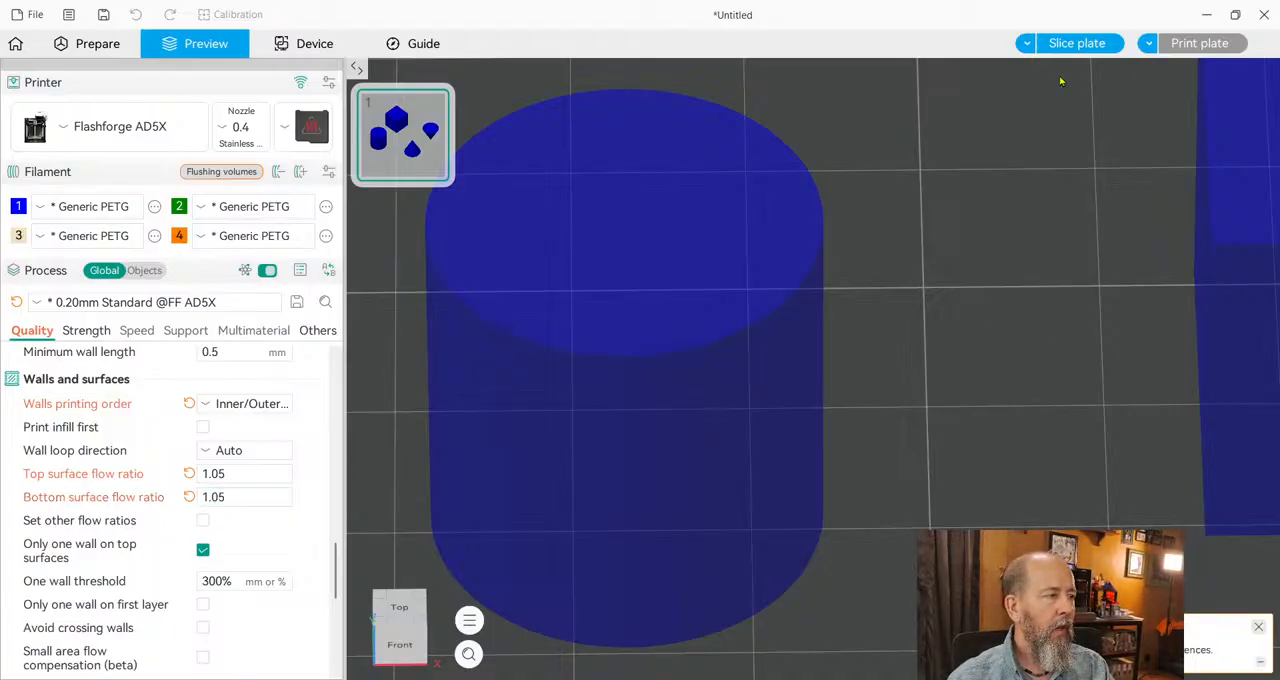
click(1065, 44)
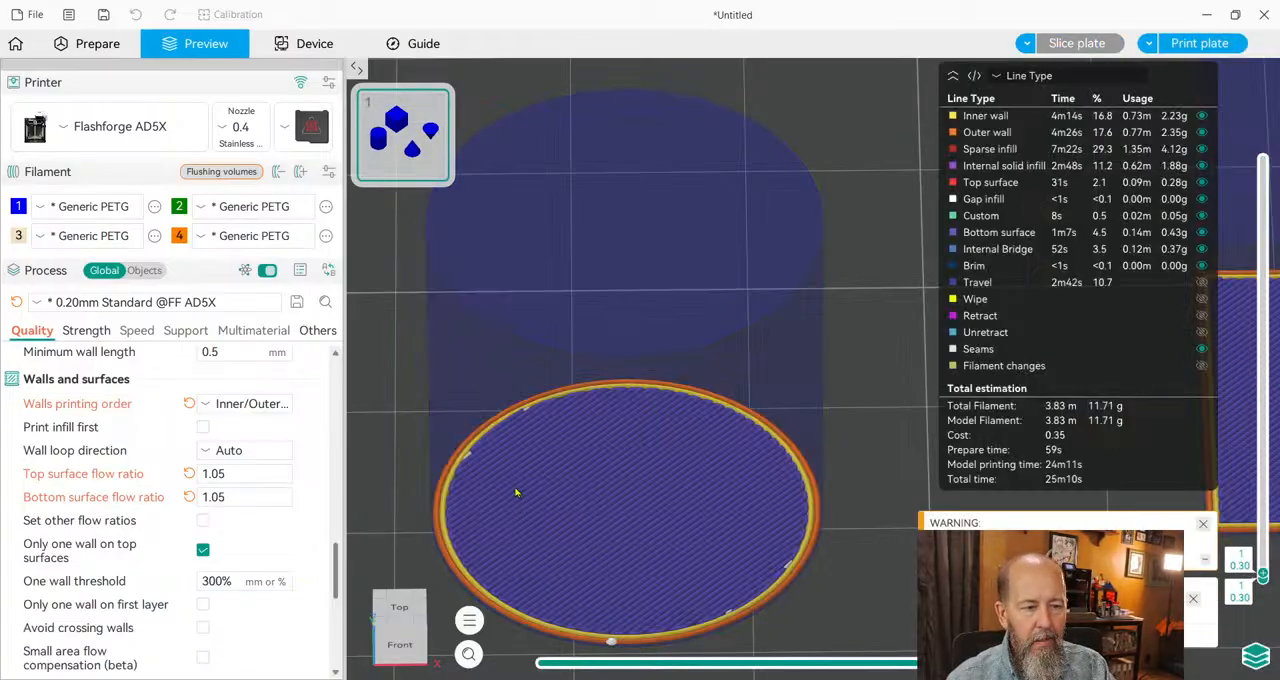
Examine the cylinder's first layer up close, and raise the preview to layer 122 to inspect its top surface lines.
scroll(517, 490, up, 5)
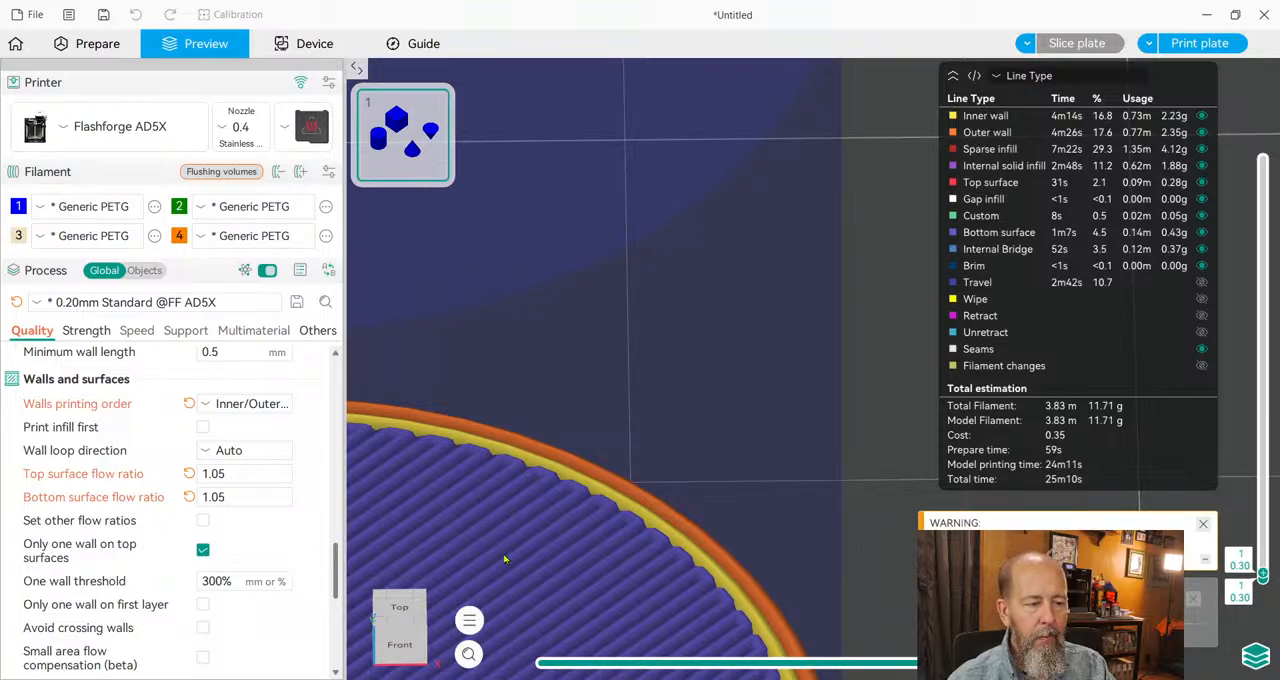
right_drag(530, 498, 691, 123)
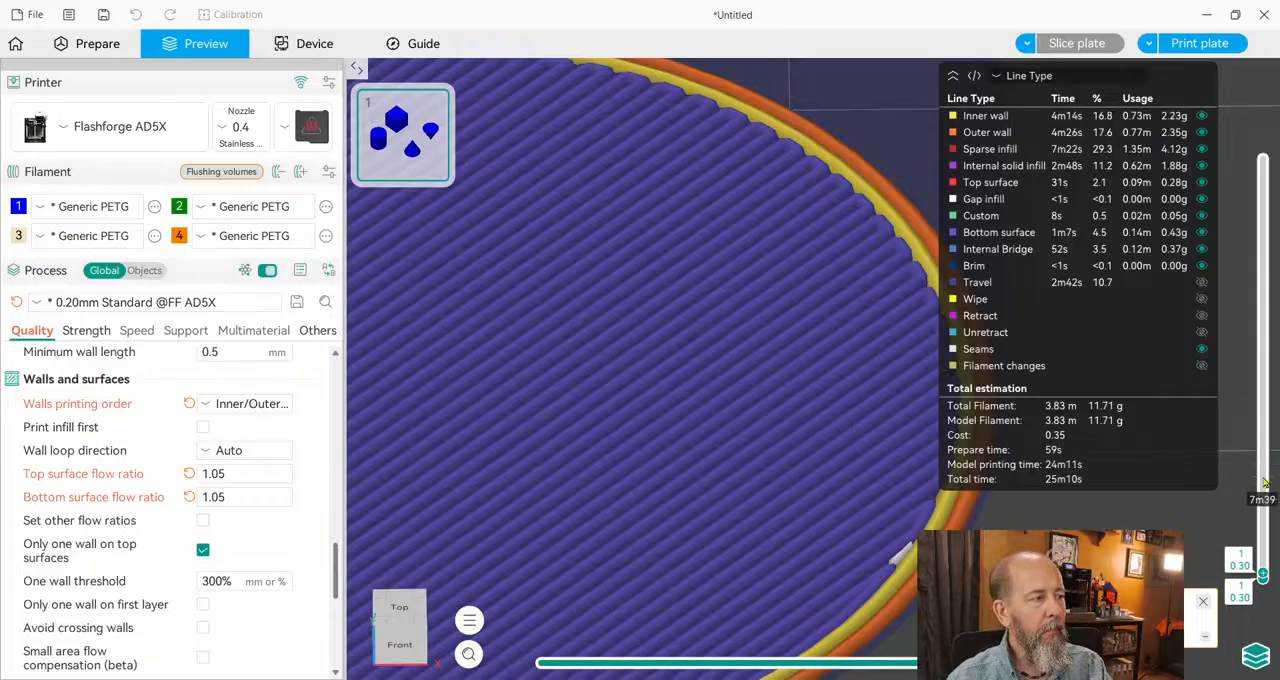
mouse_move(1263, 574)
mouse_down()
mouse_move(1263, 422)
mouse_move(1263, 578)
mouse_up()
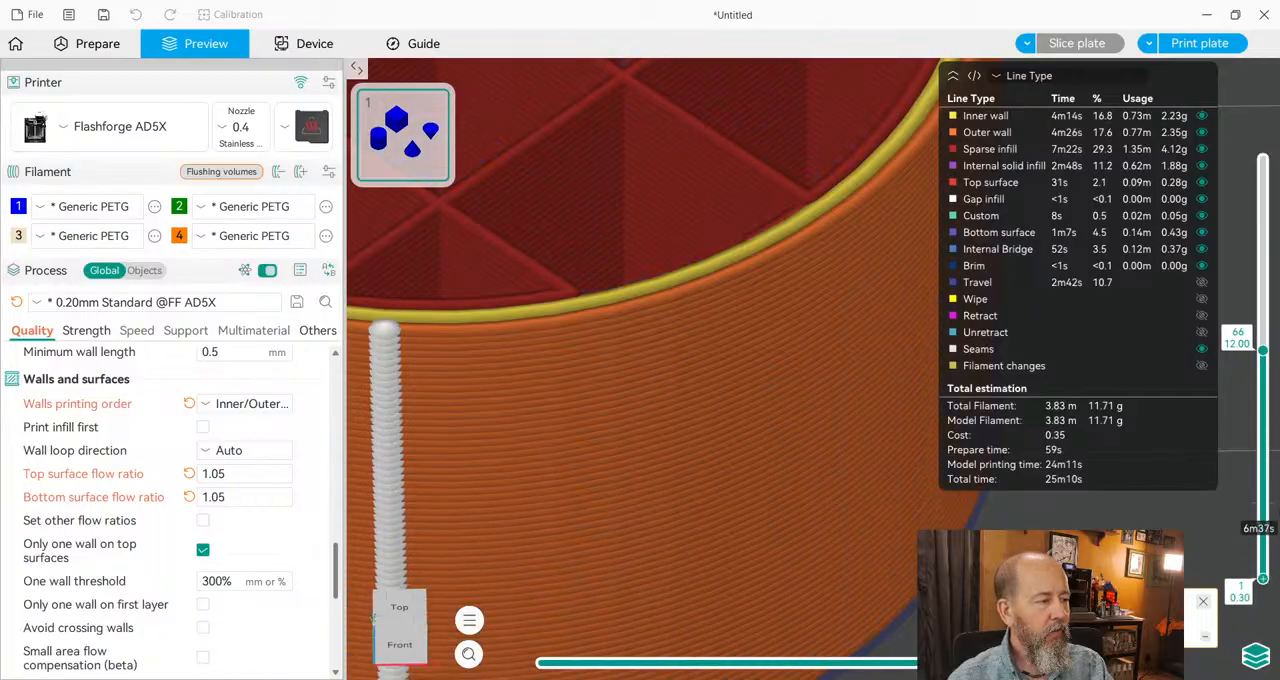
drag(1263, 350, 1263, 143)
scroll(826, 240, down, 5)
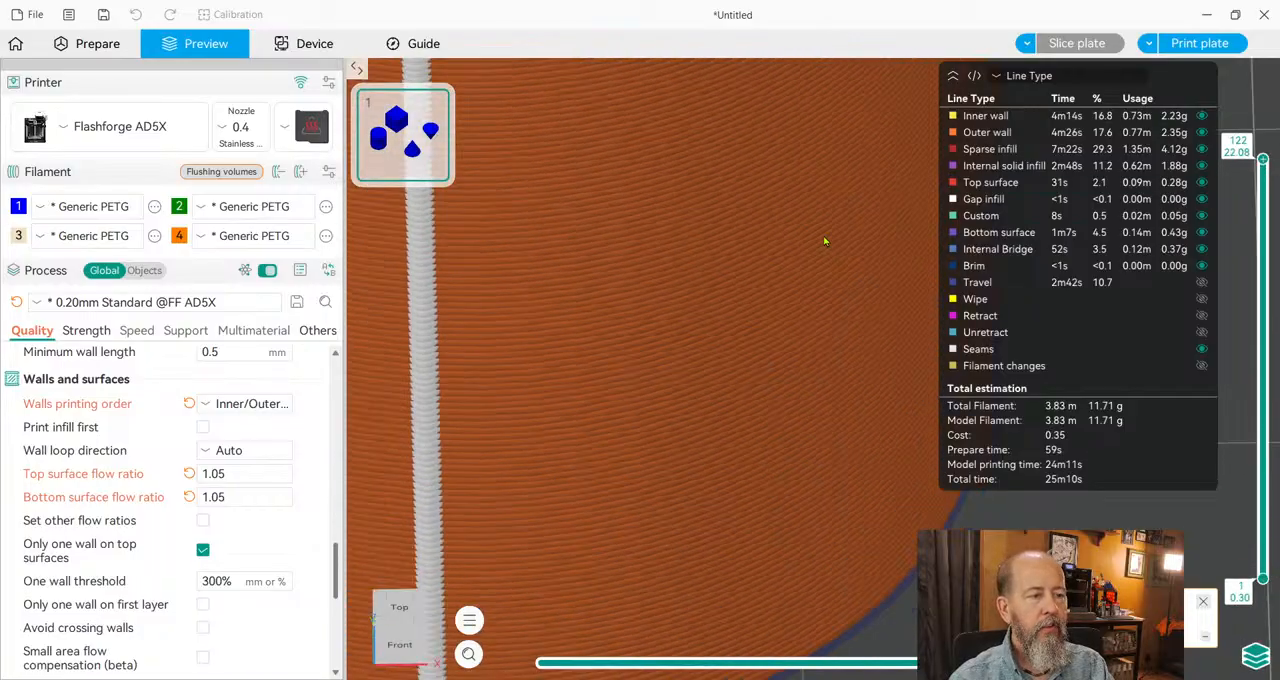
right_drag(708, 223, 794, 549)
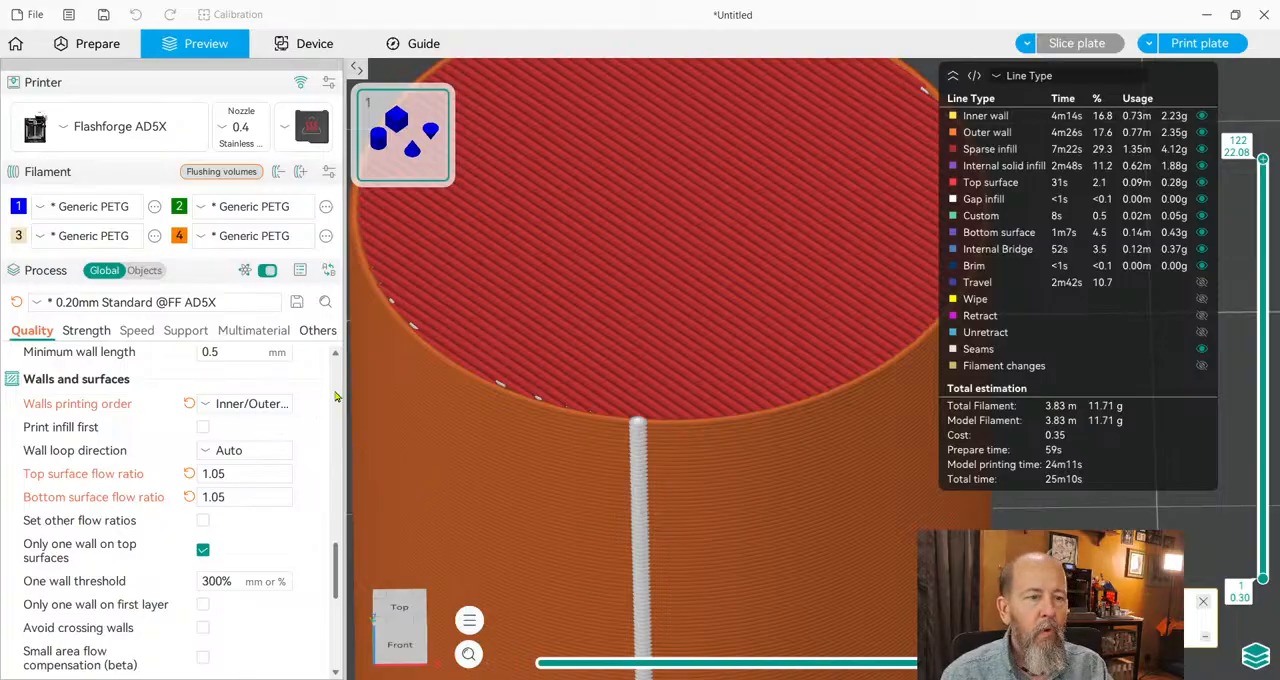
Set the wall loops to 3 in the strength settings, slice the plate and lower the preview to layer 96.
click(86, 331)
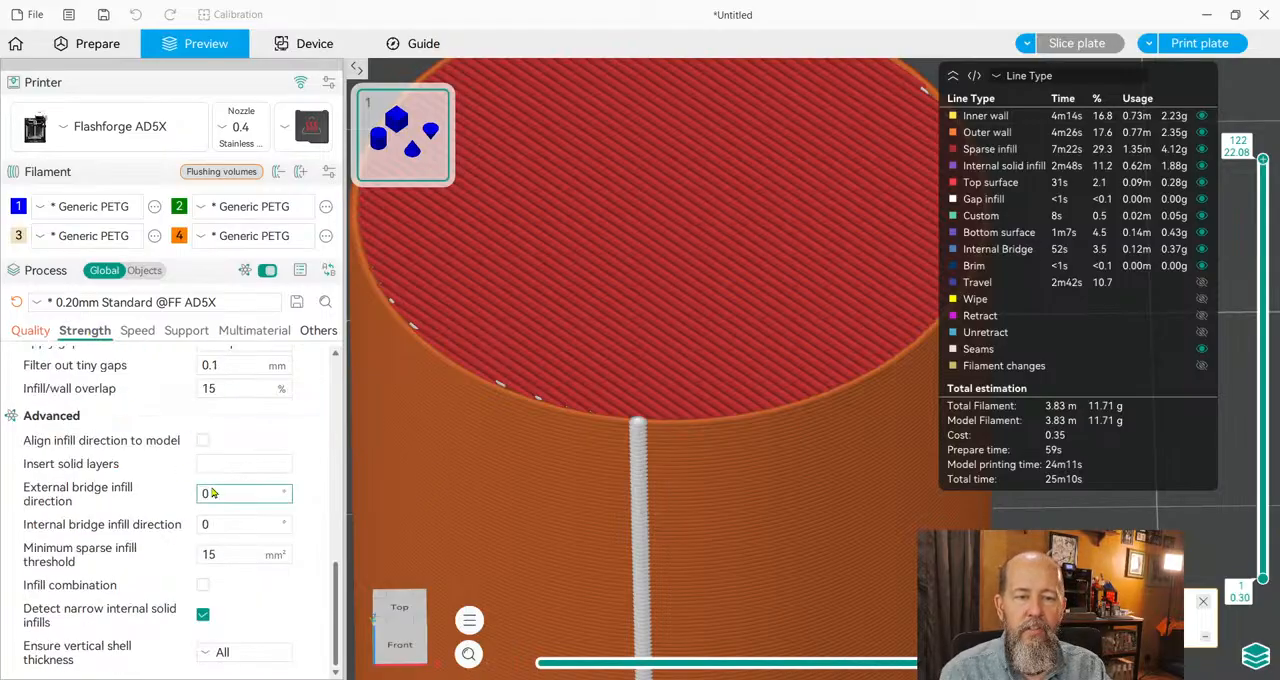
scroll(207, 495, up, 10)
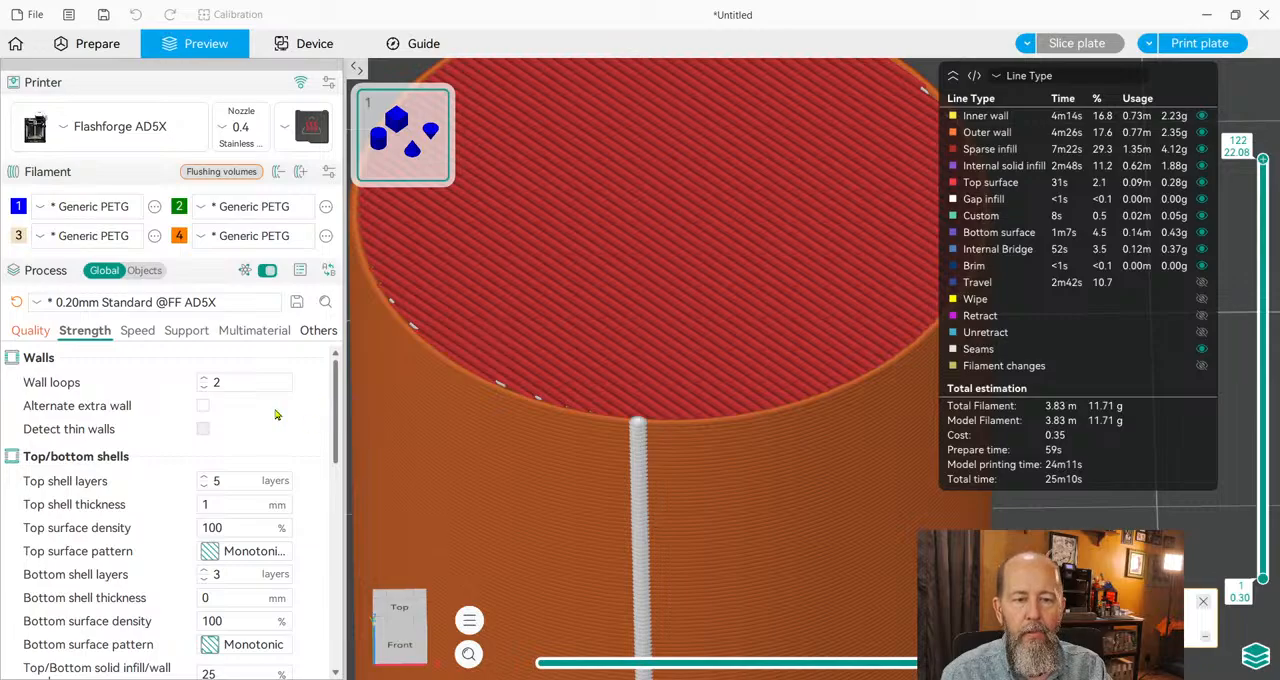
click(216, 384)
text(3)
key(Return)
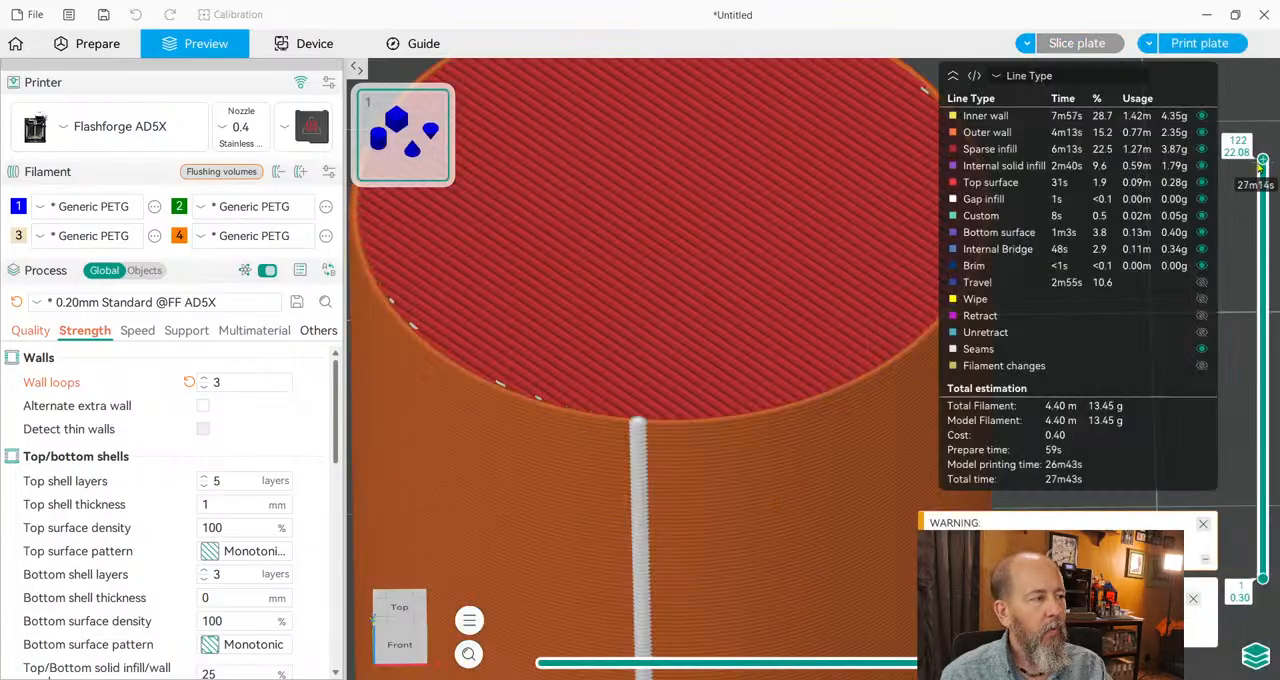
drag(1262, 162, 1262, 247)
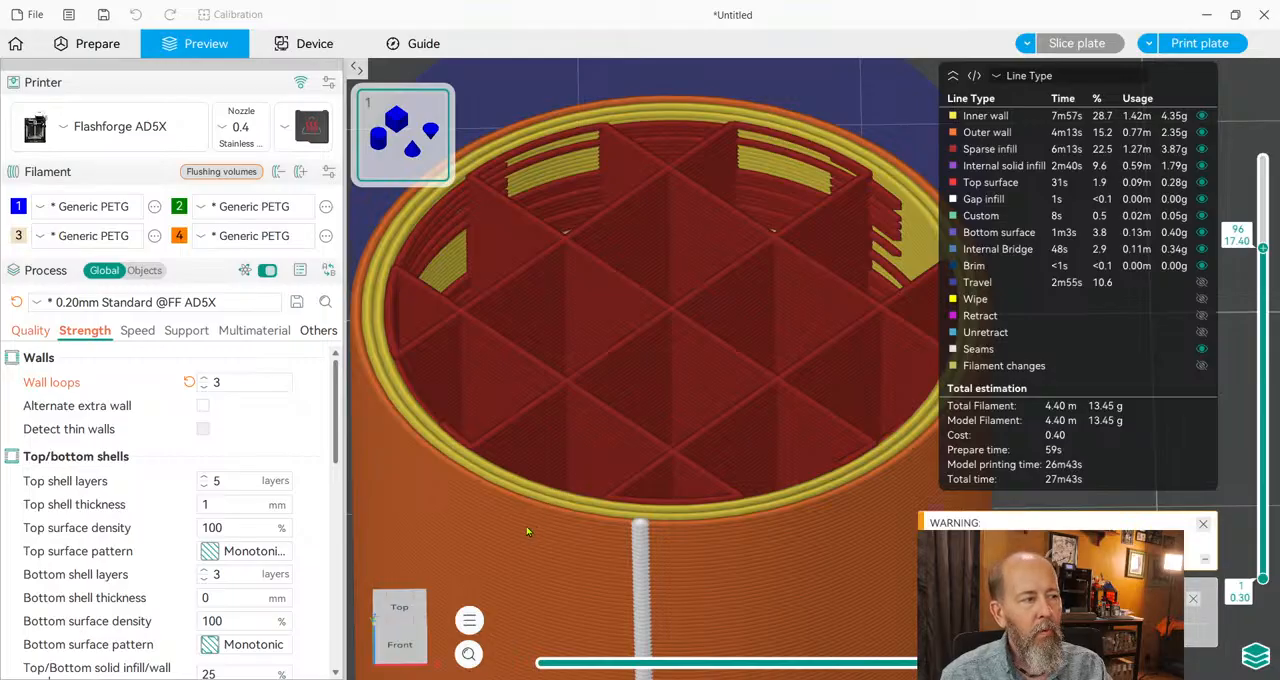
Increase the wall loops to 4 and slice the plate again.
click(203, 379)
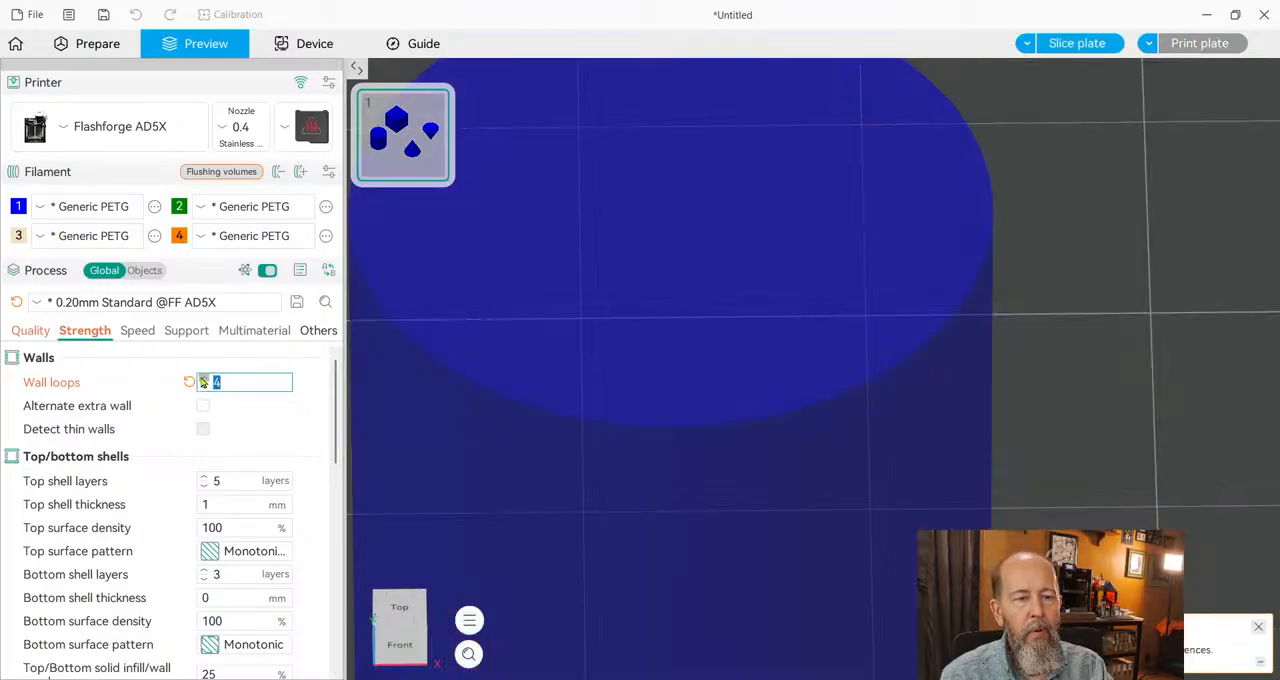
click(1079, 46)
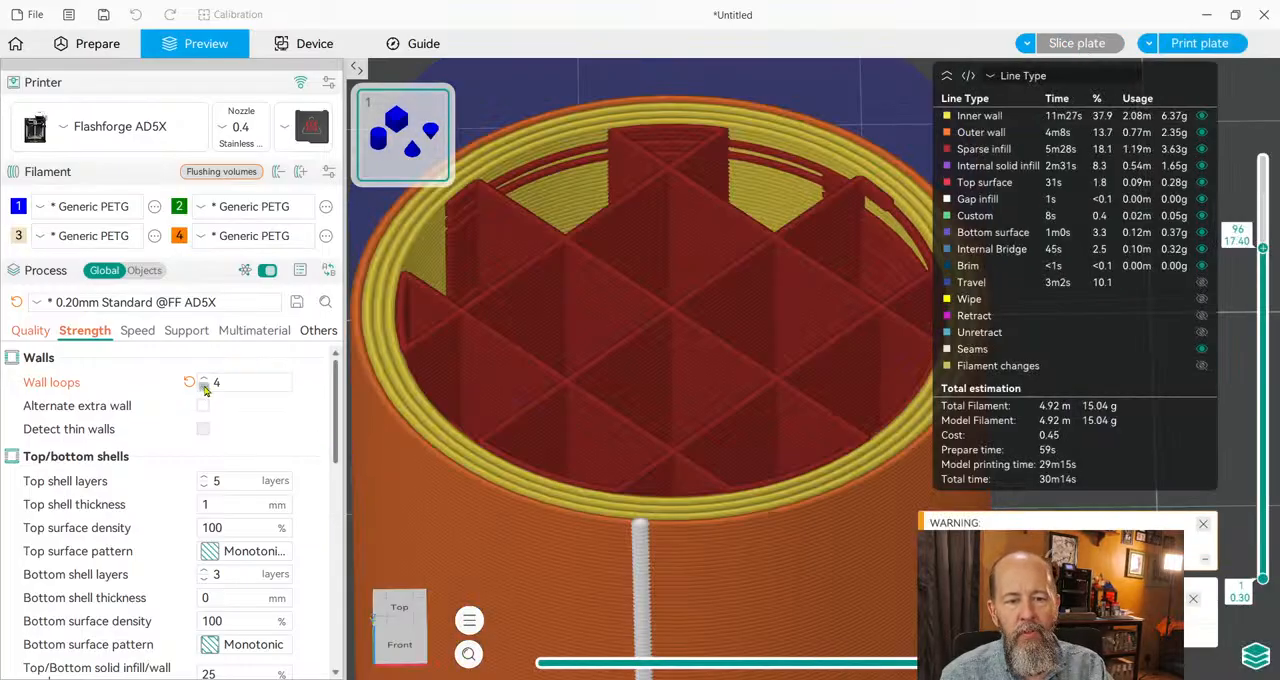
Return the wall loops to 2, reslice the plate and raise the preview to layer 122.
click(203, 388)
click(203, 388)
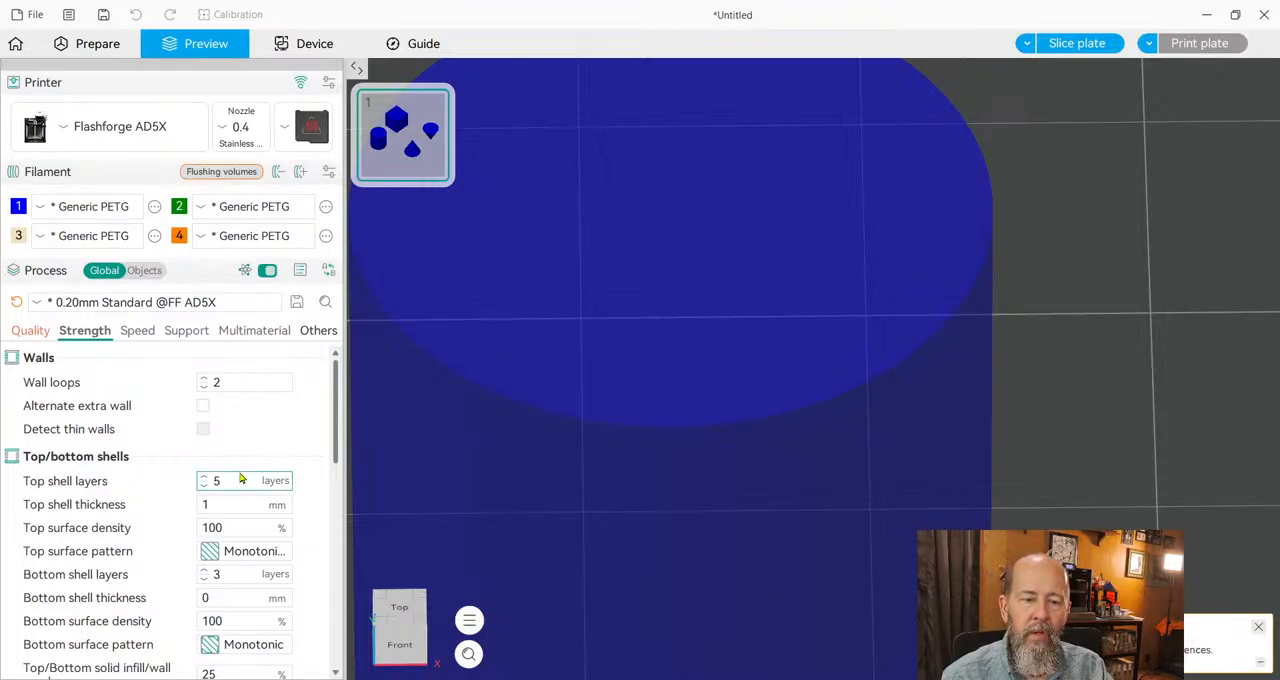
click(1078, 47)
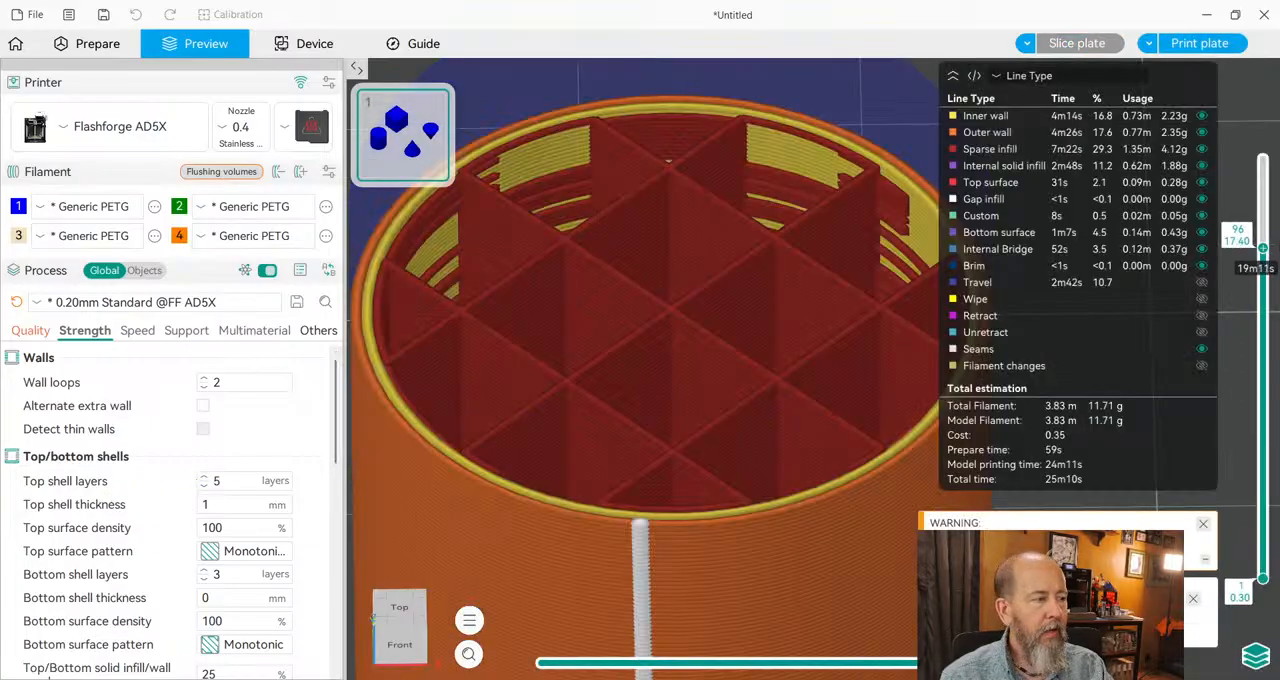
drag(1262, 247, 1262, 160)
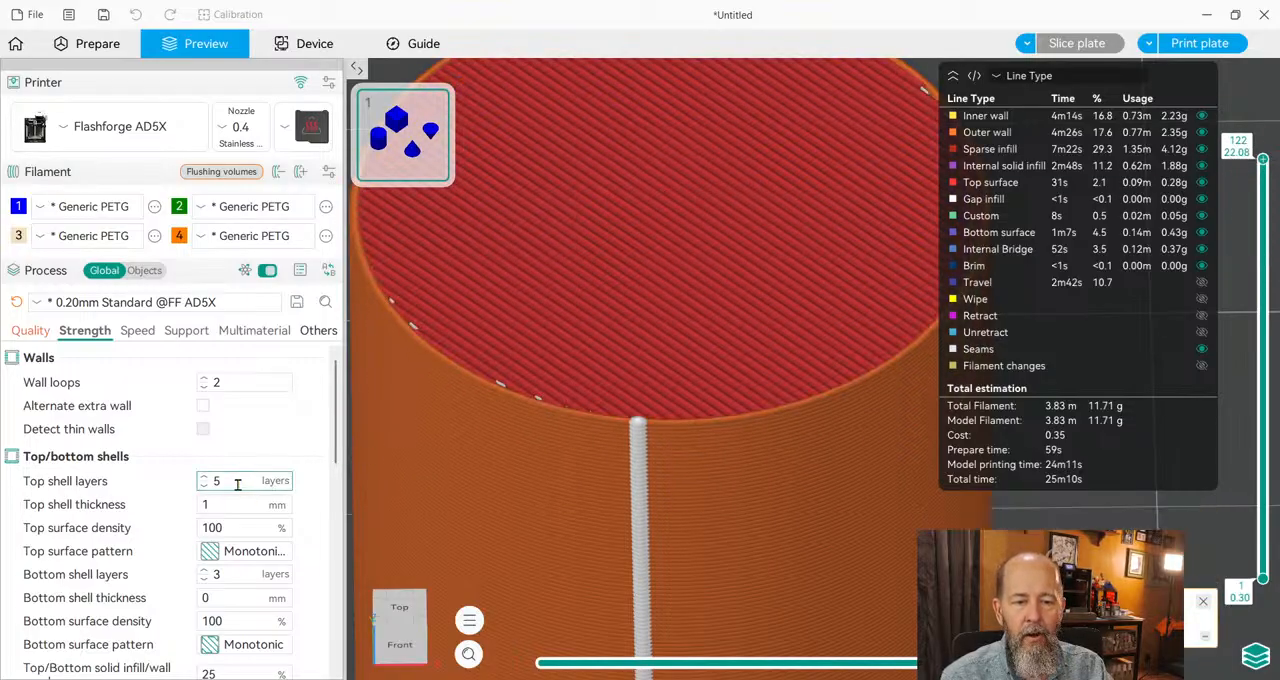
Set the top shell layers to 6 and the top shell thickness to 1.2 mm, and slice the plate.
click(204, 477)
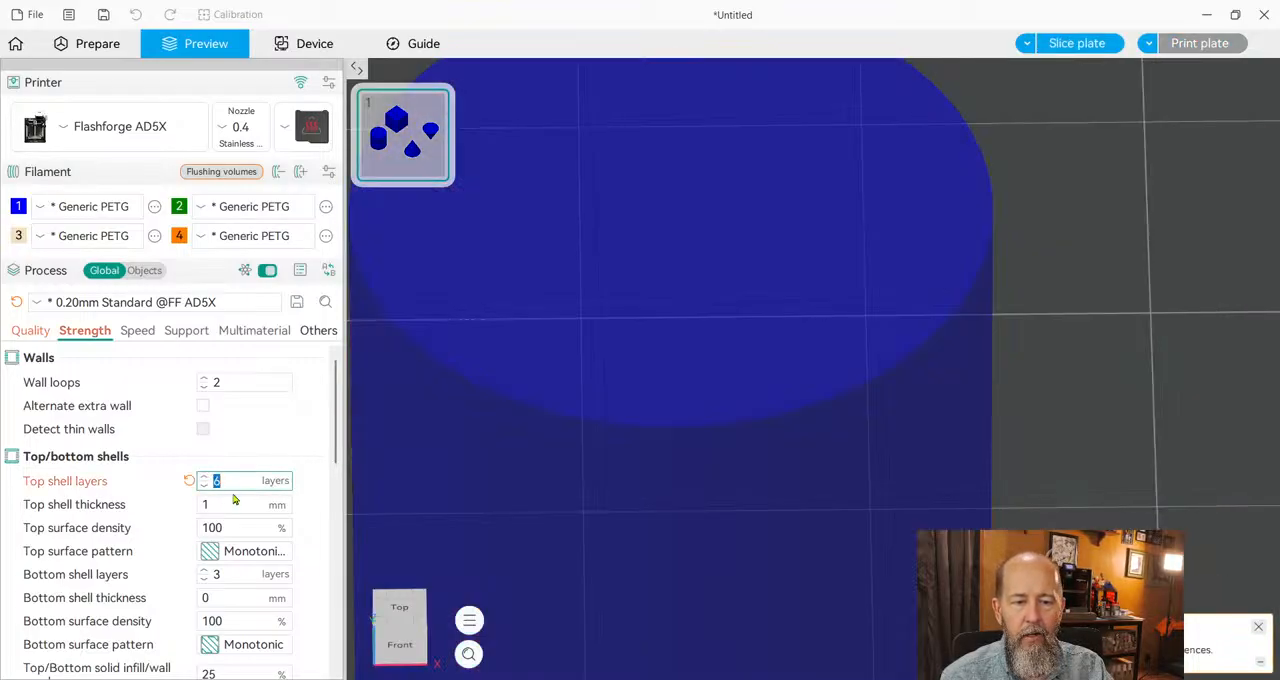
click(234, 500)
text(1)
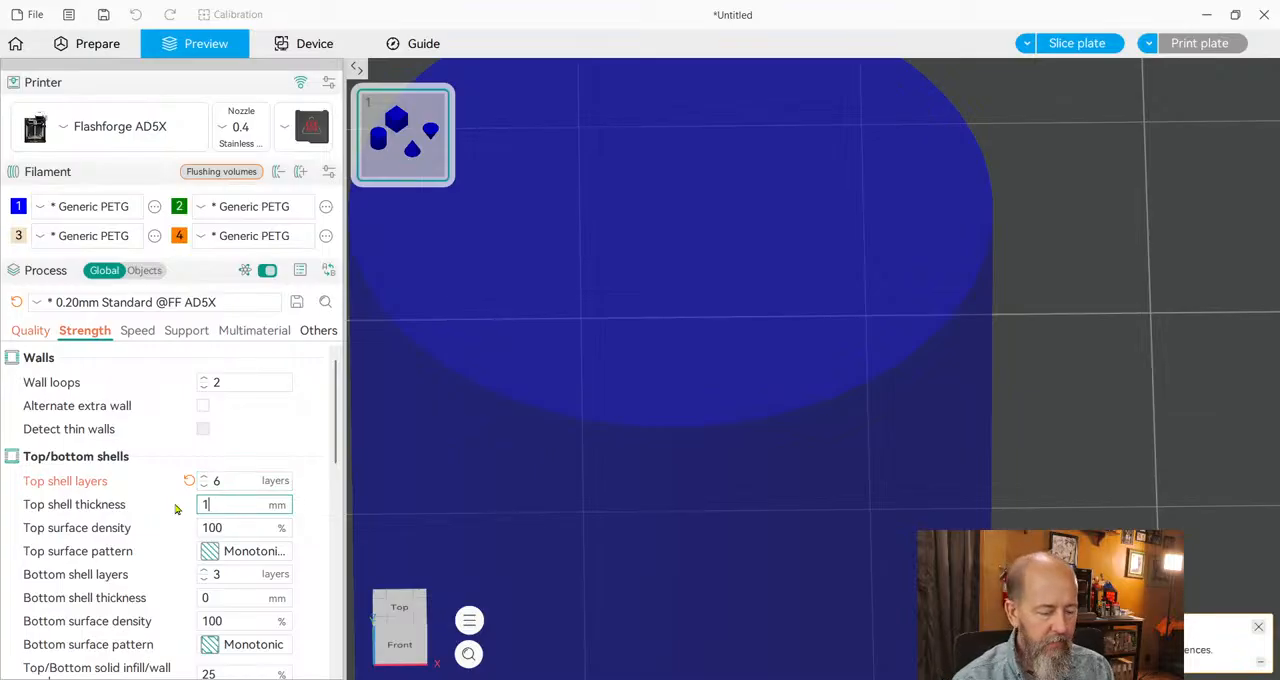
text(.2)
key(Return)
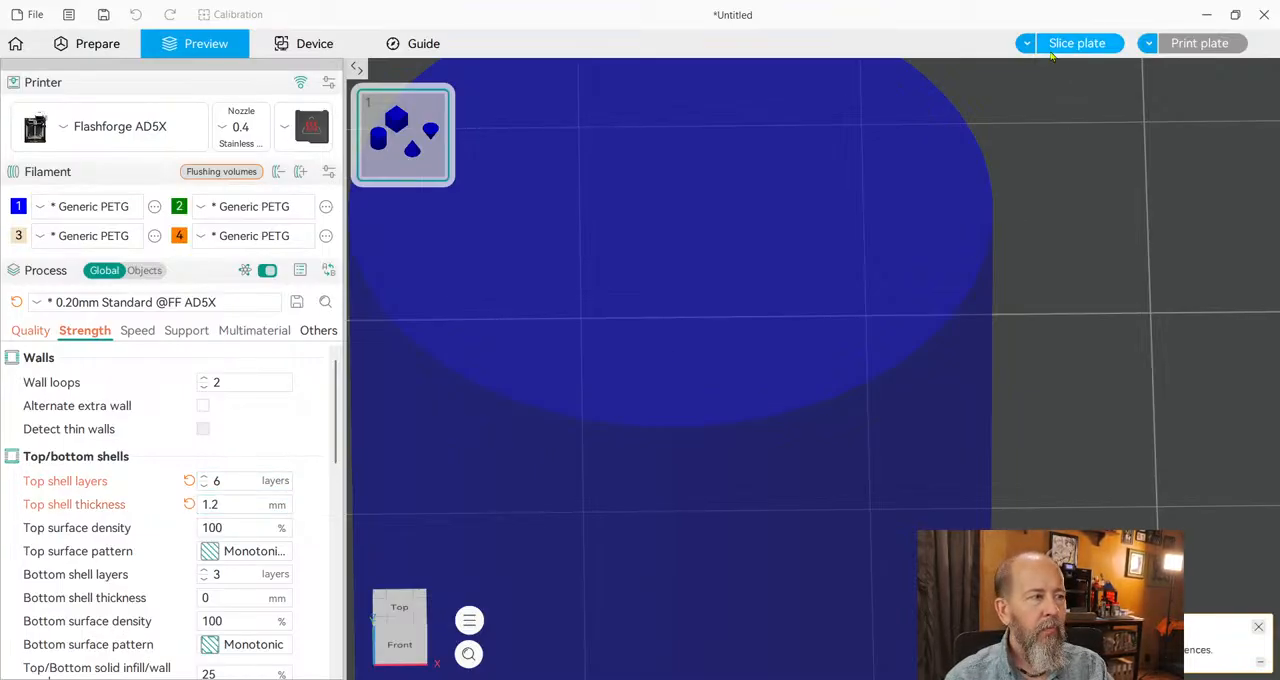
click(1062, 44)
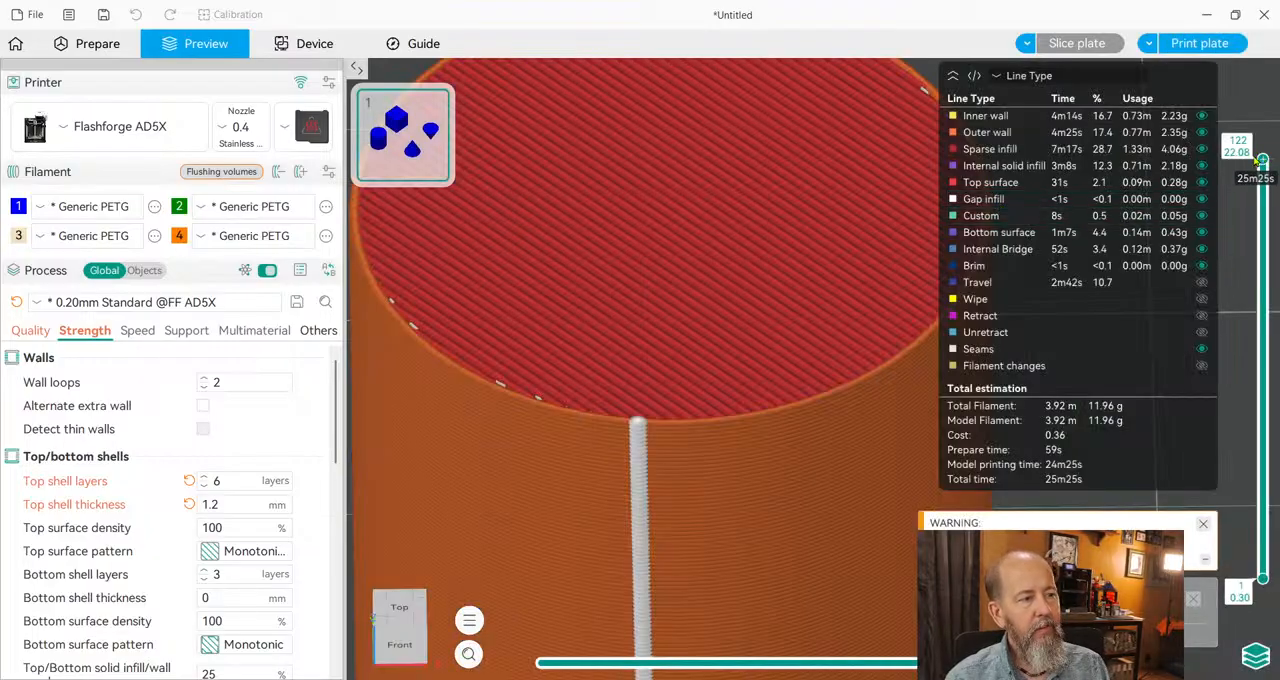
Examine the cylinder's top shell layer by layer, stepping the preview down to layer 115 and back up to layer 122.
scroll(1257, 163, down, 4)
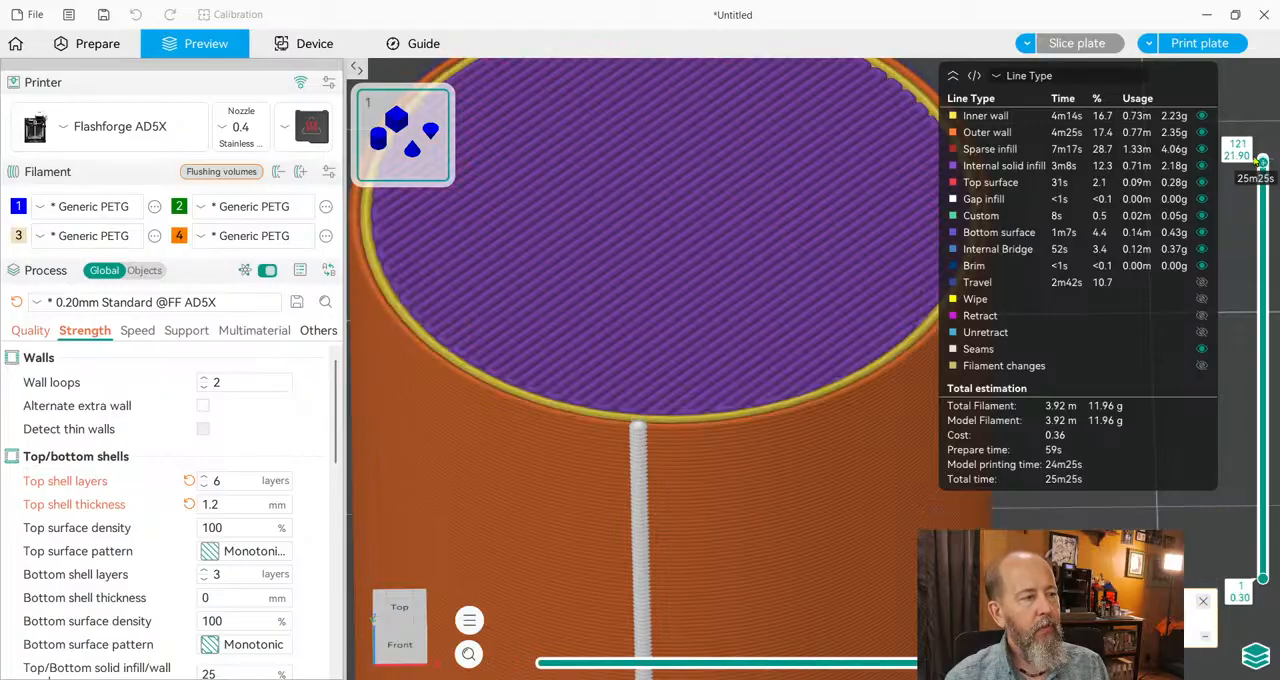
scroll(1257, 163, down, 2)
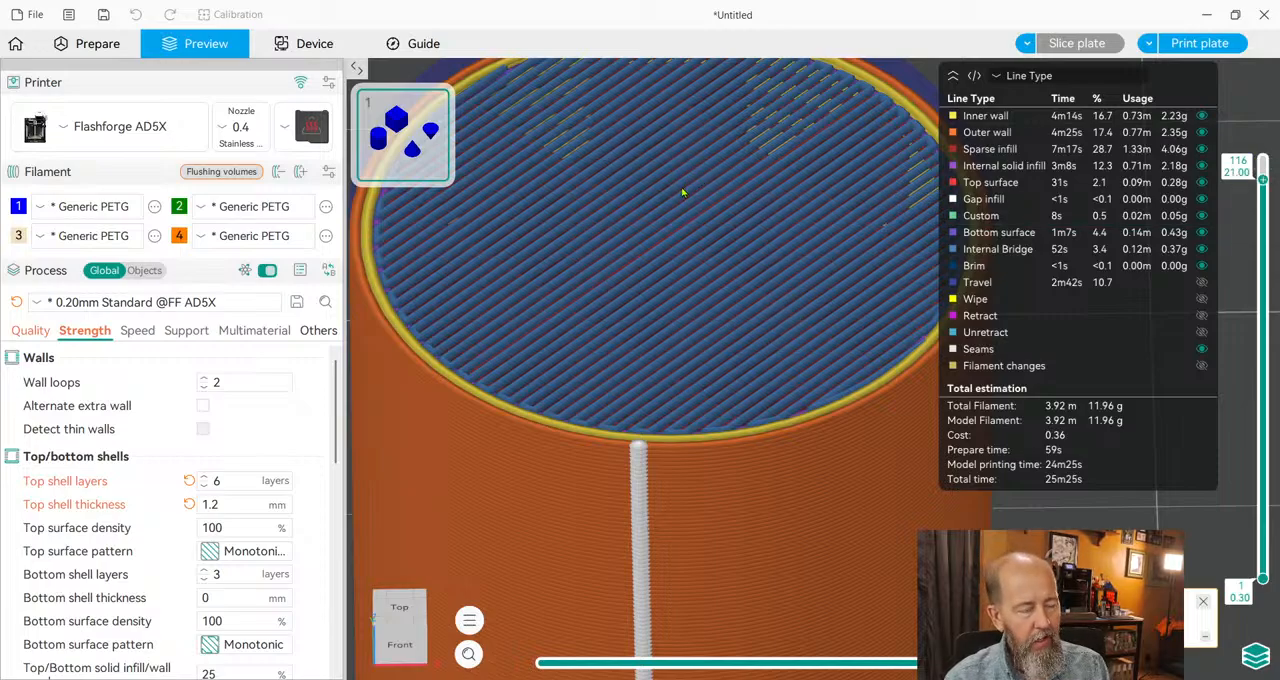
key(Down)
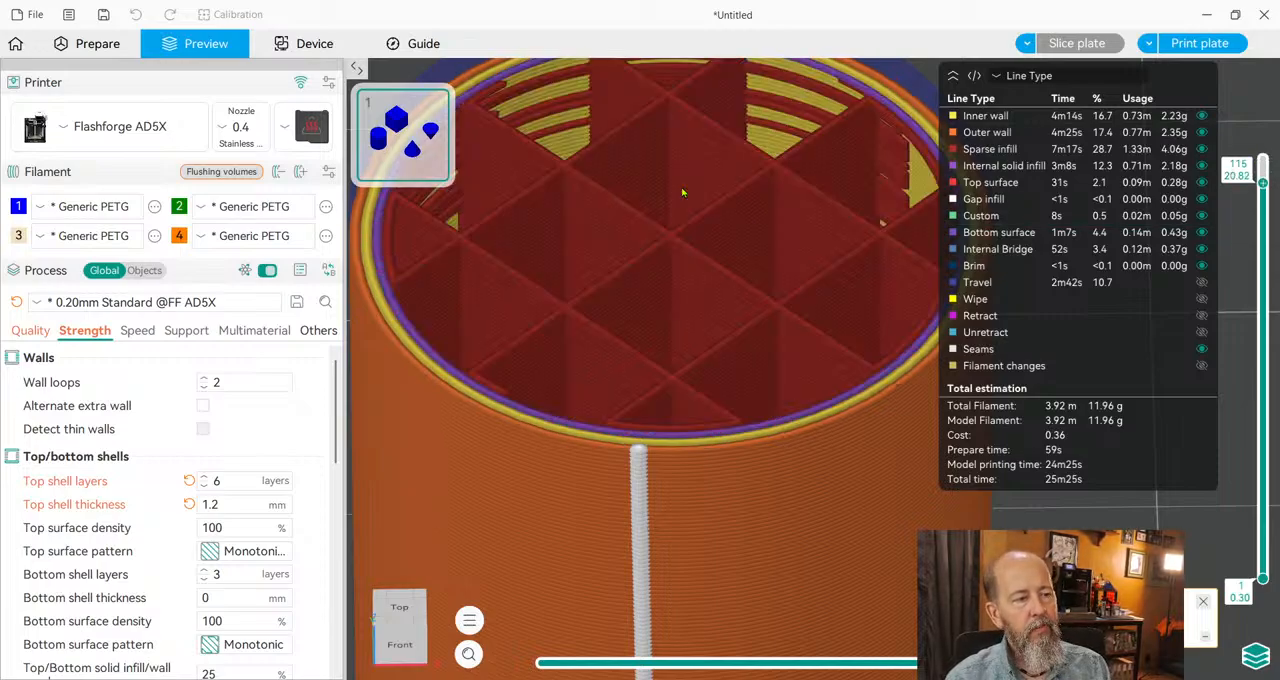
key(Up)
key(Up)
key(Up)
key(Up)
key(Up)
key(Up)
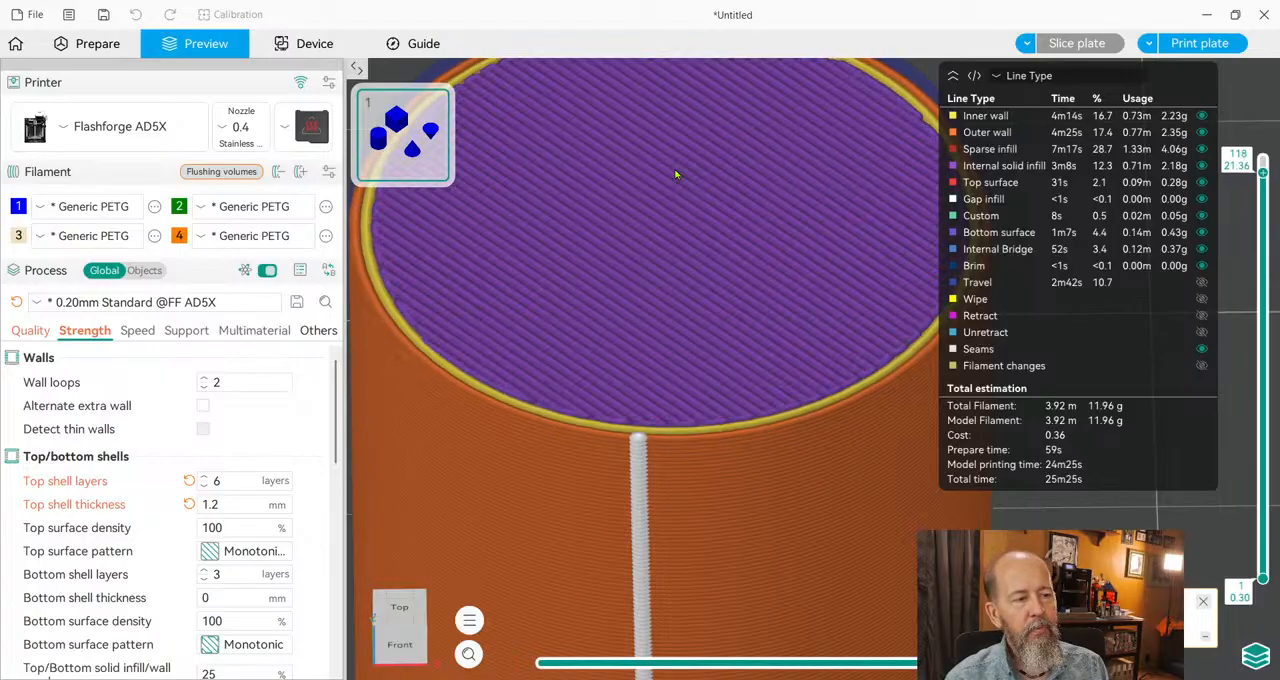
key(Up)
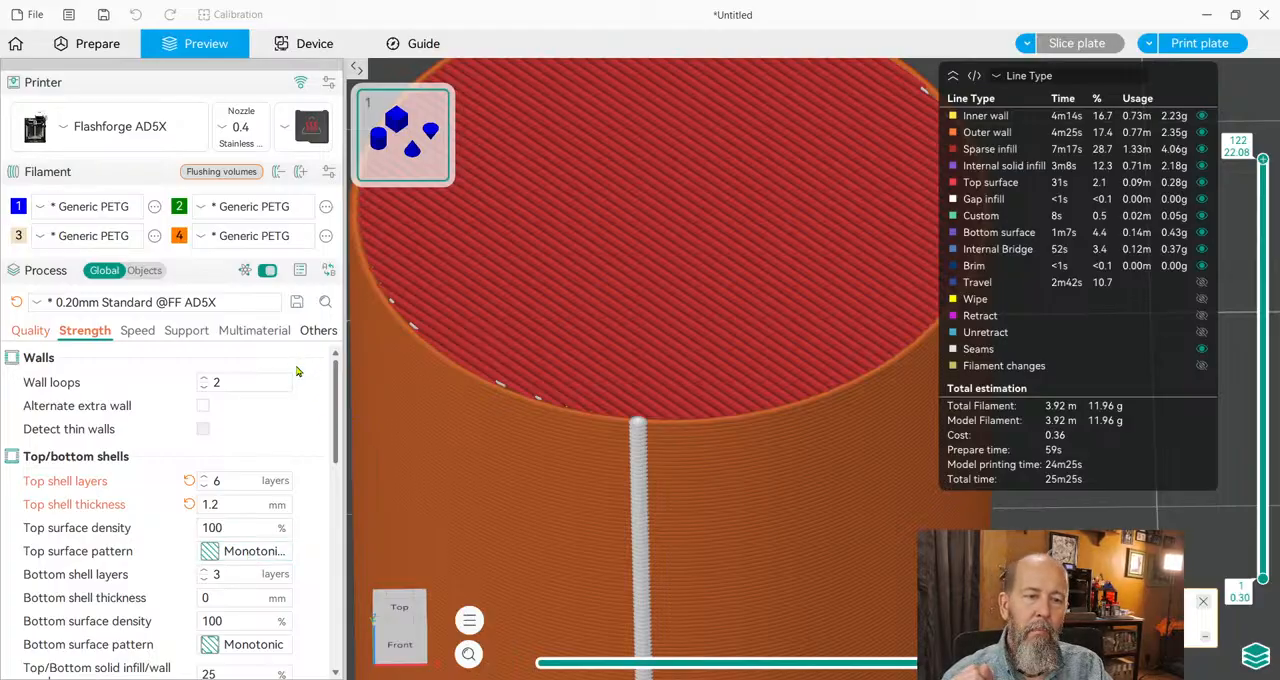
Set the top surface pattern to Hilbert Curve, slice the plate and inspect the cylinder's whole top surface.
click(298, 474)
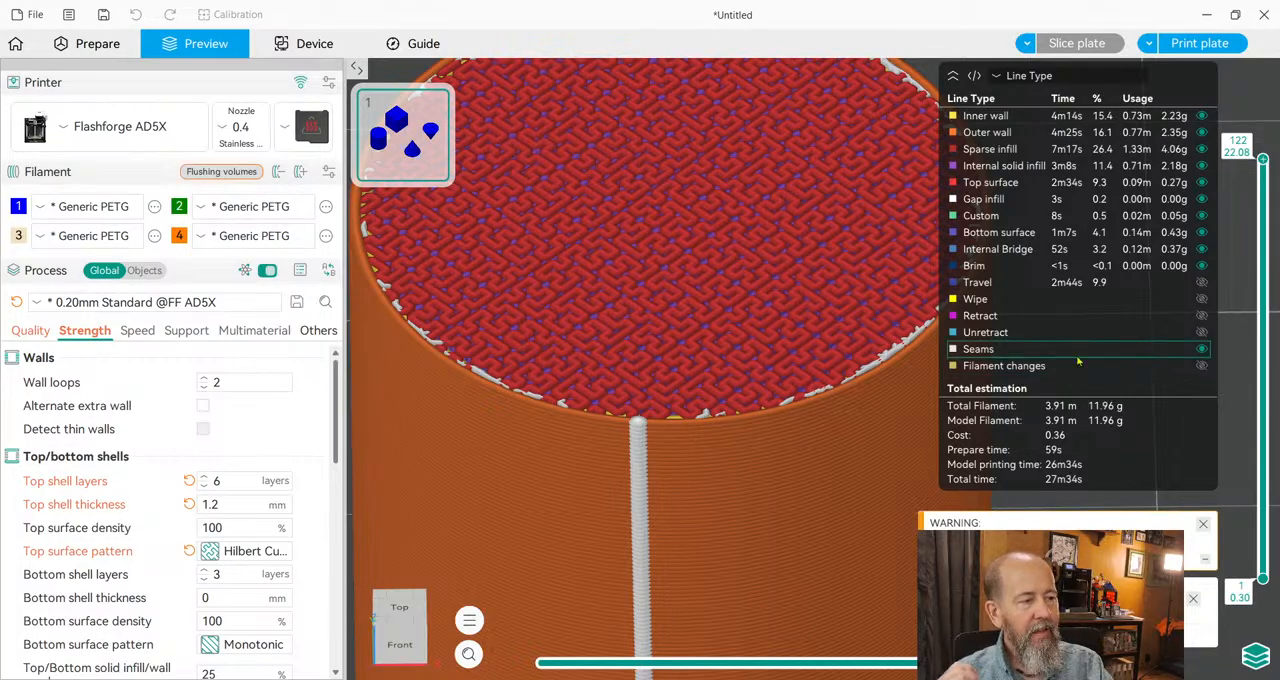
drag(870, 360, 760, 556)
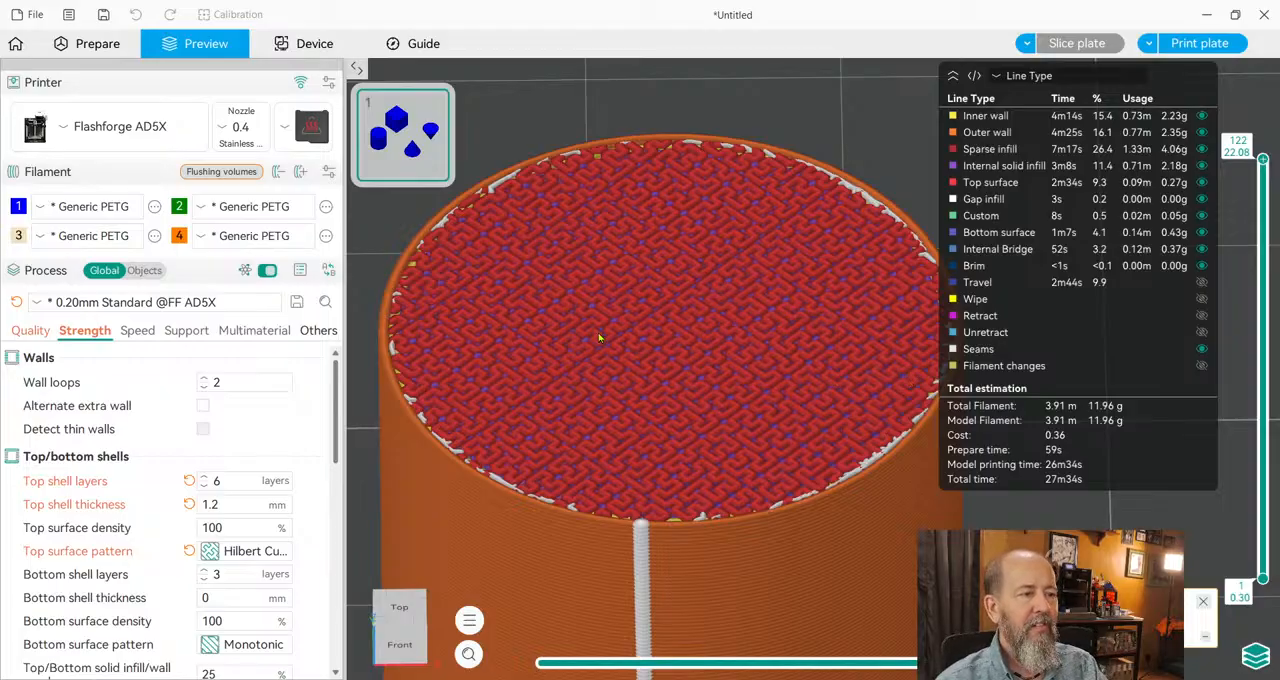
Examine the cylinder's bottom shell by stepping the preview from layer 1 up to layer 5 and back down to layer 1.
scroll(322, 481, down, 2)
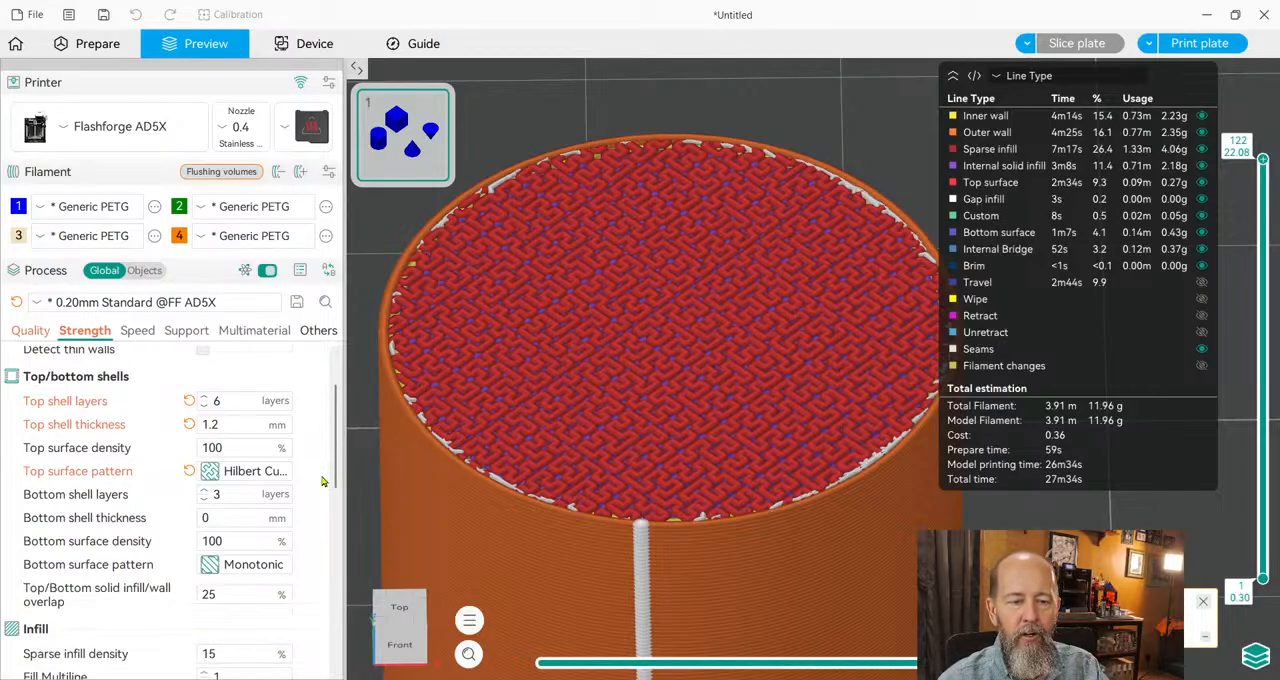
scroll(250, 475, down, 1)
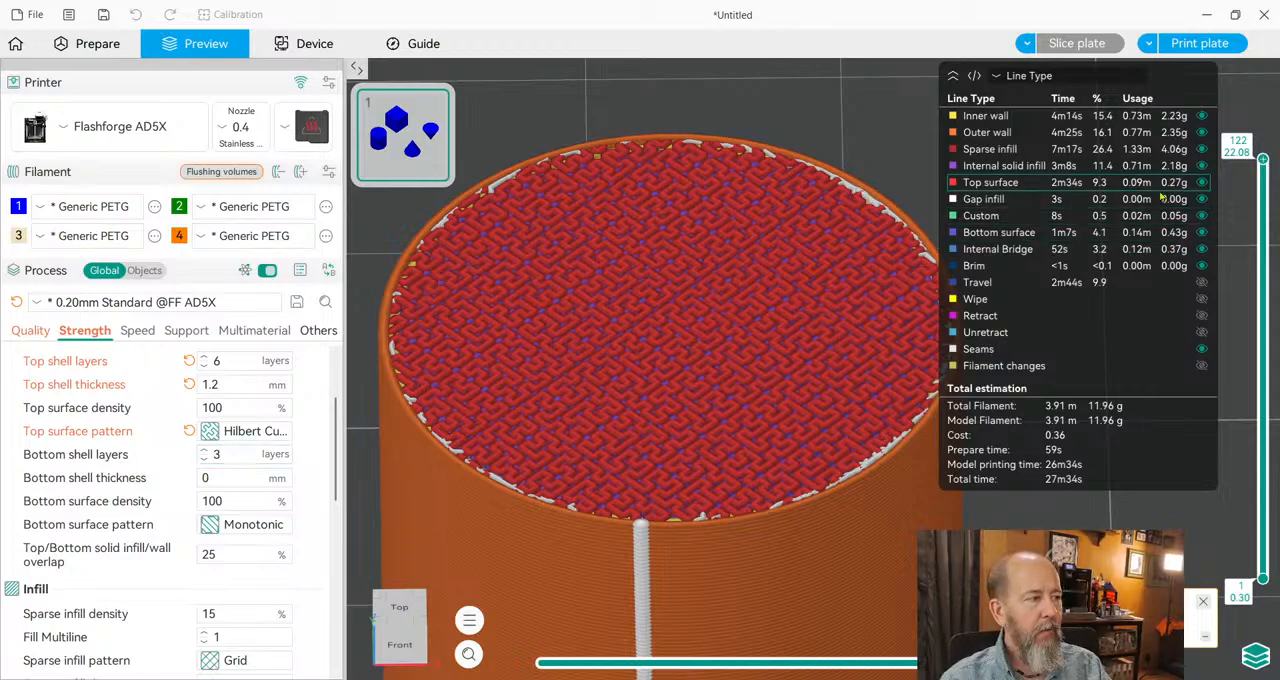
drag(1262, 150, 1262, 576)
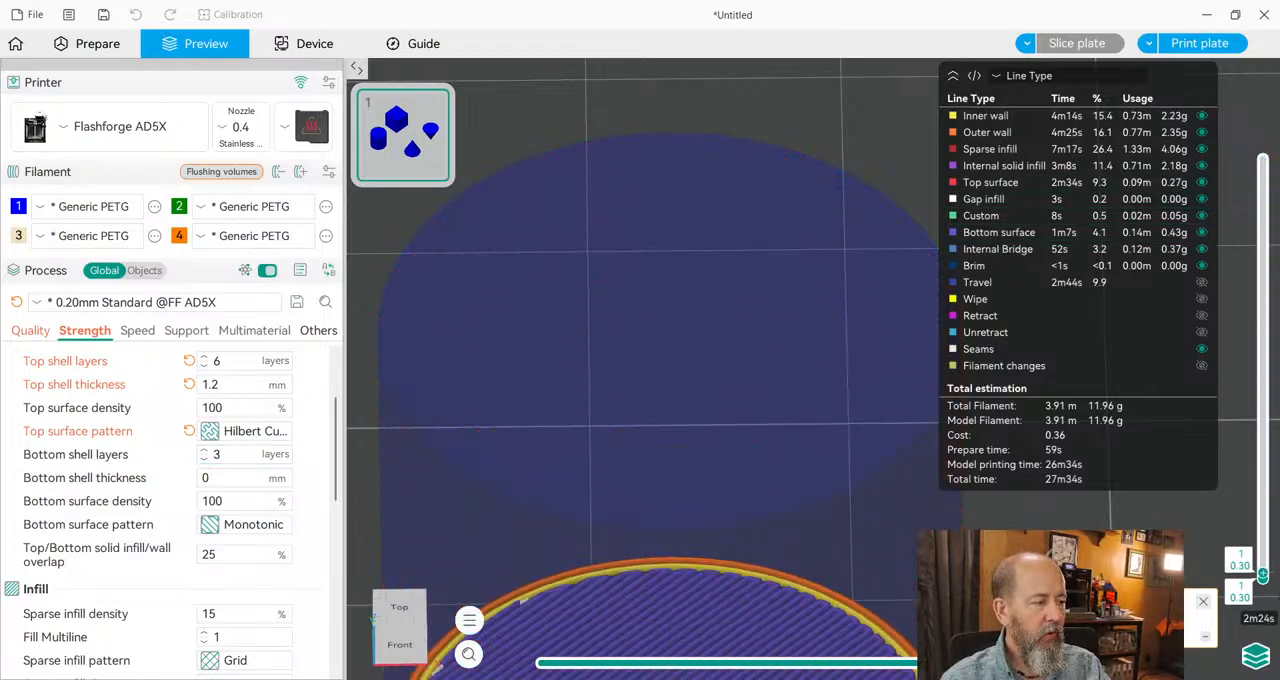
right_drag(802, 574, 811, 201)
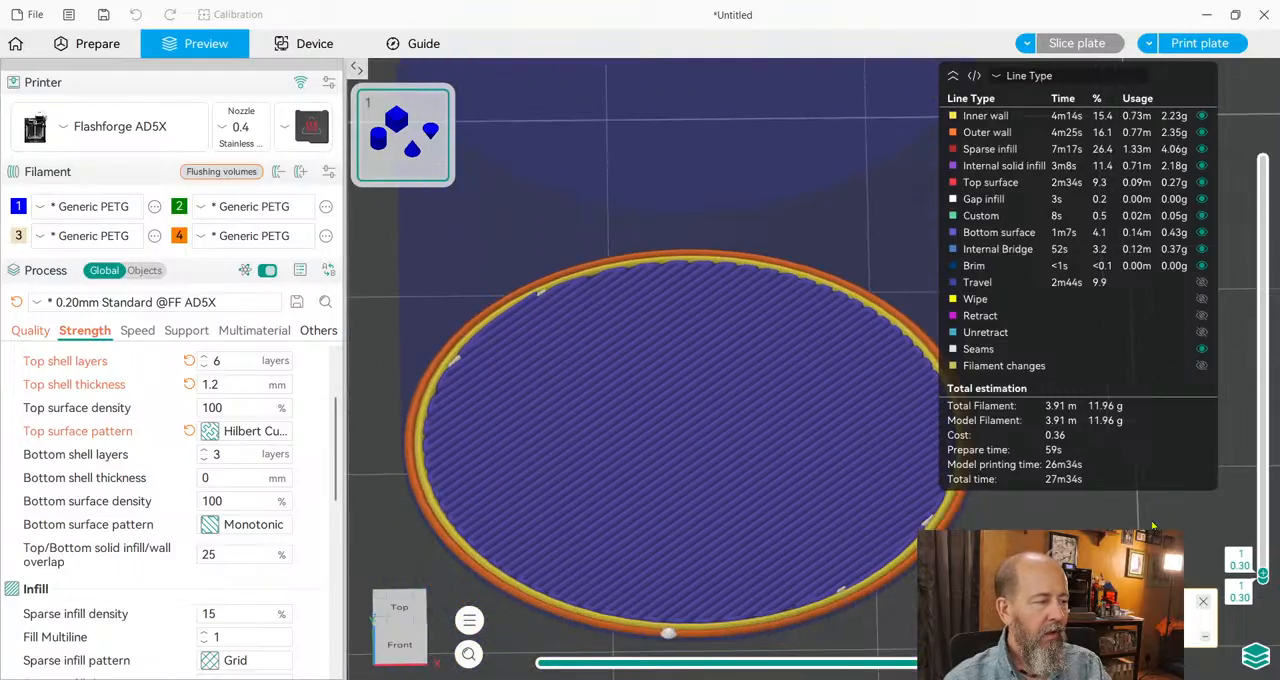
key(Up)
key(Up)
key(Up)
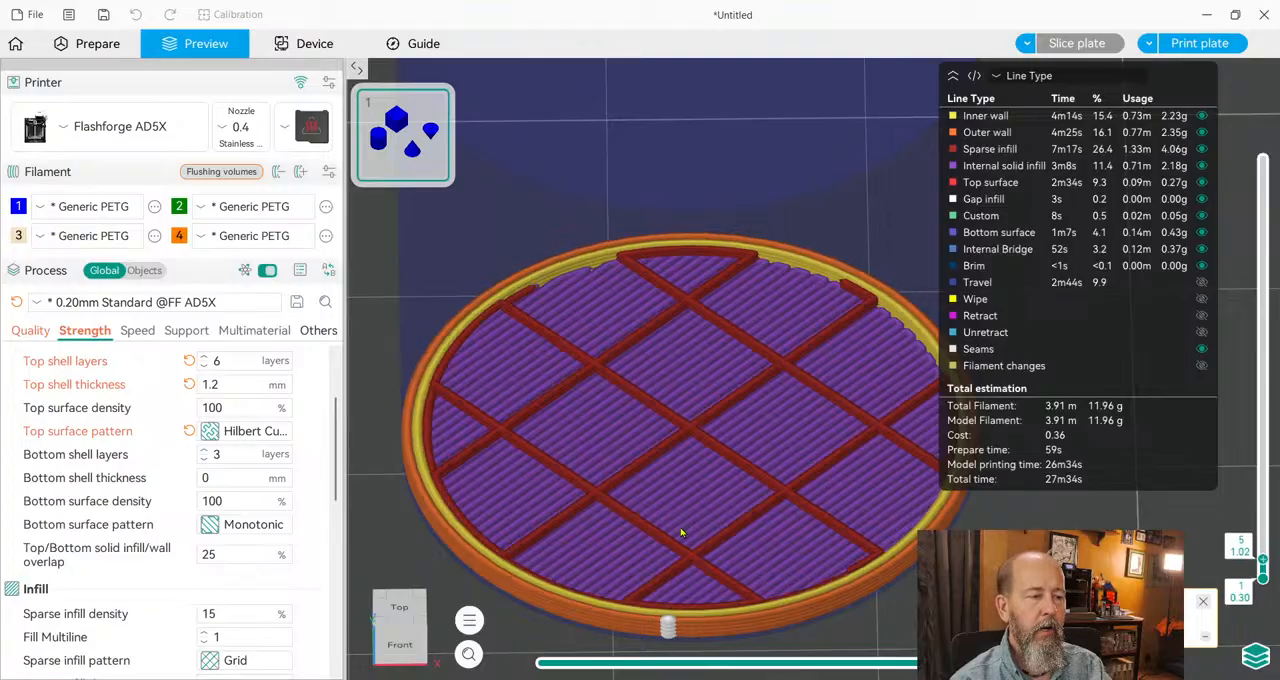
key(Down)
key(Down)
key(Down)
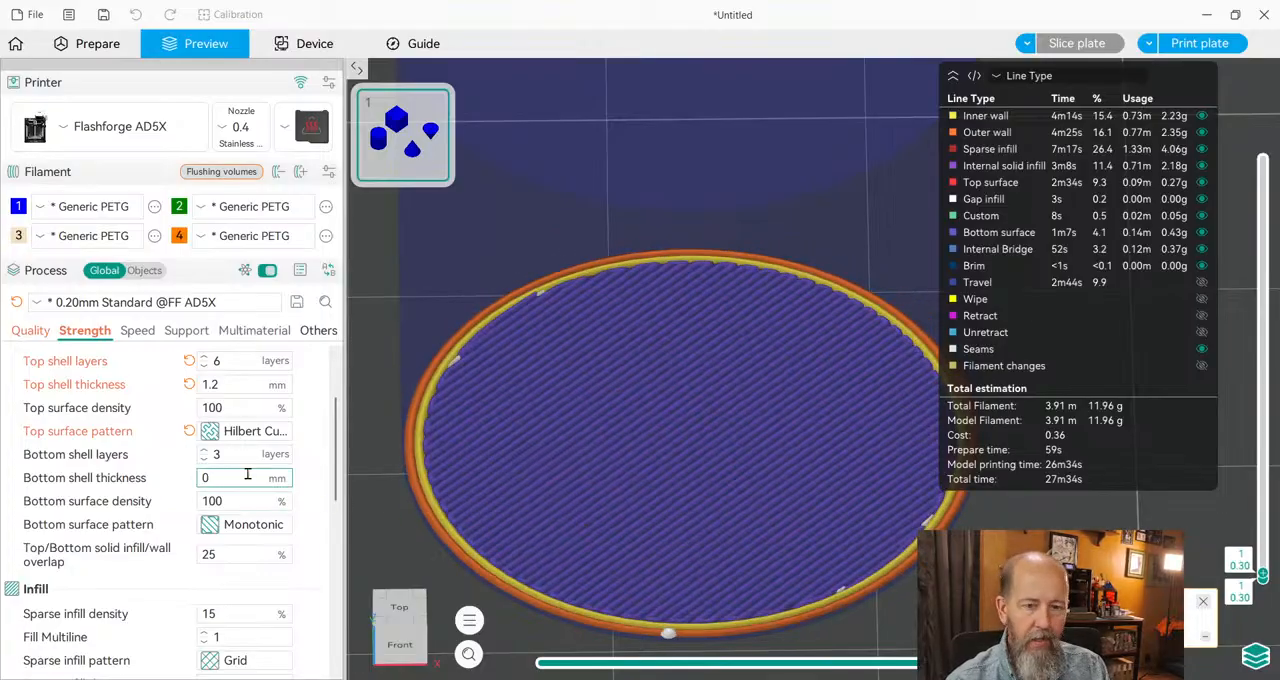
Set the bottom shell thickness to 0.6 mm and slice the plate.
text(.6)
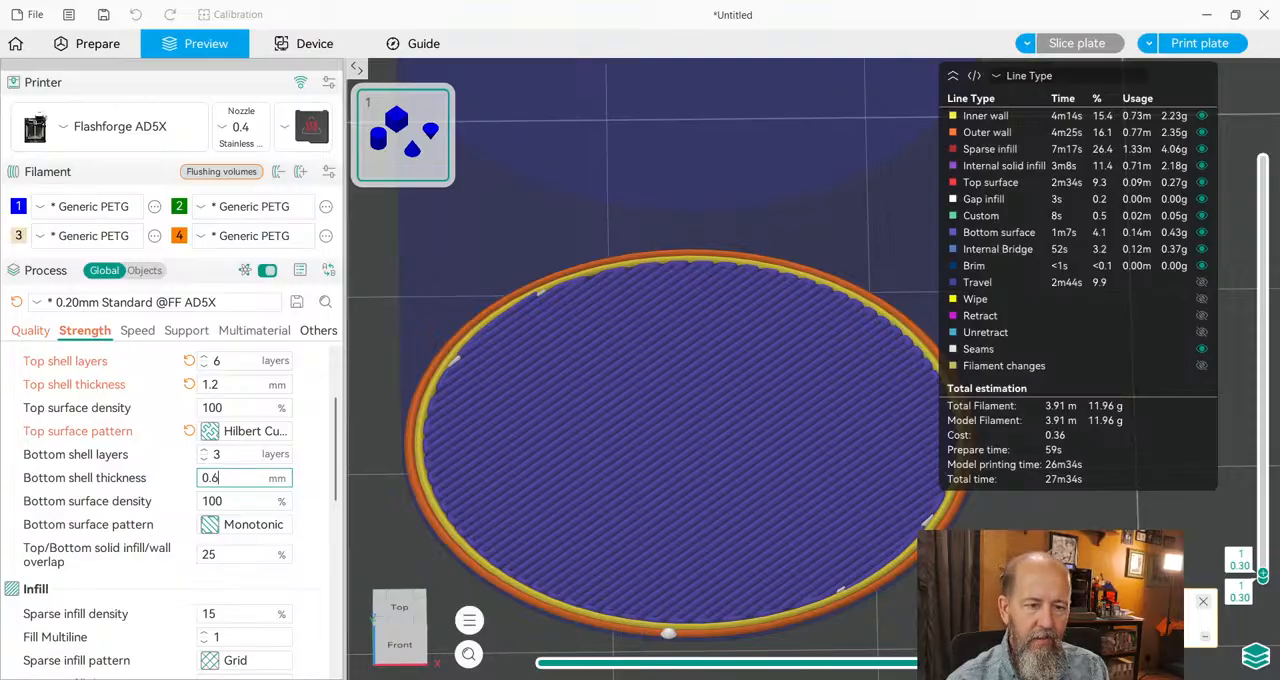
click(397, 443)
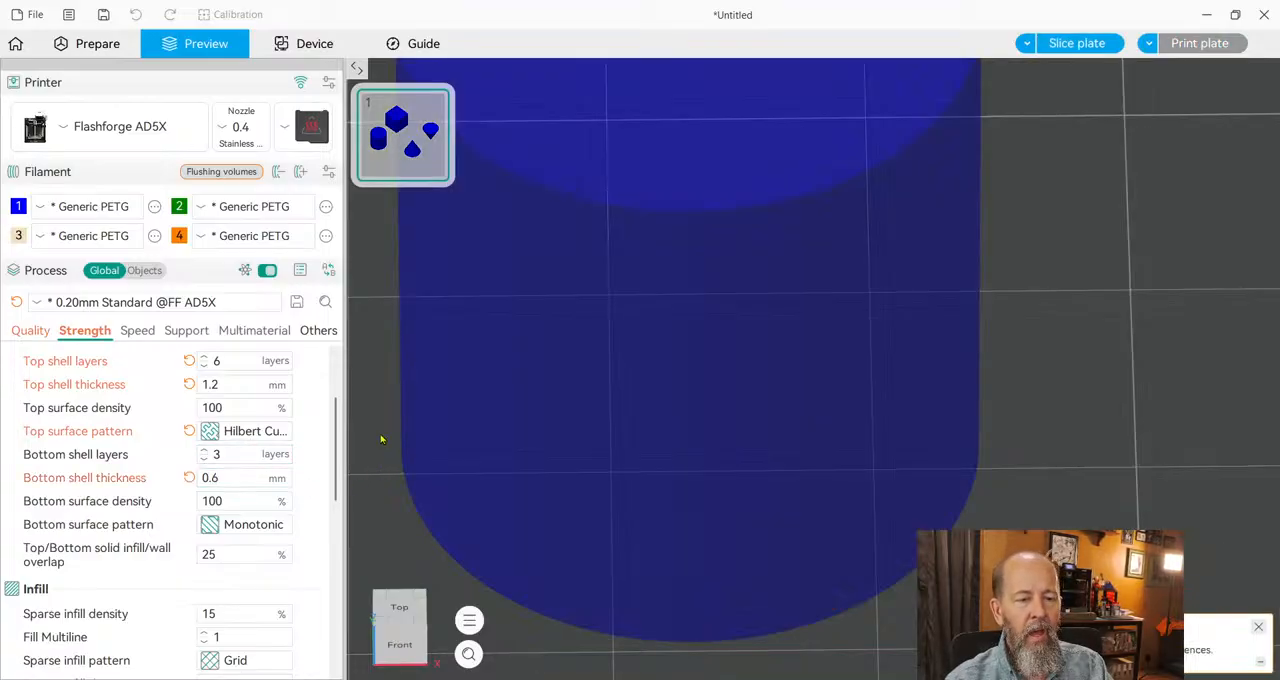
click(1077, 43)
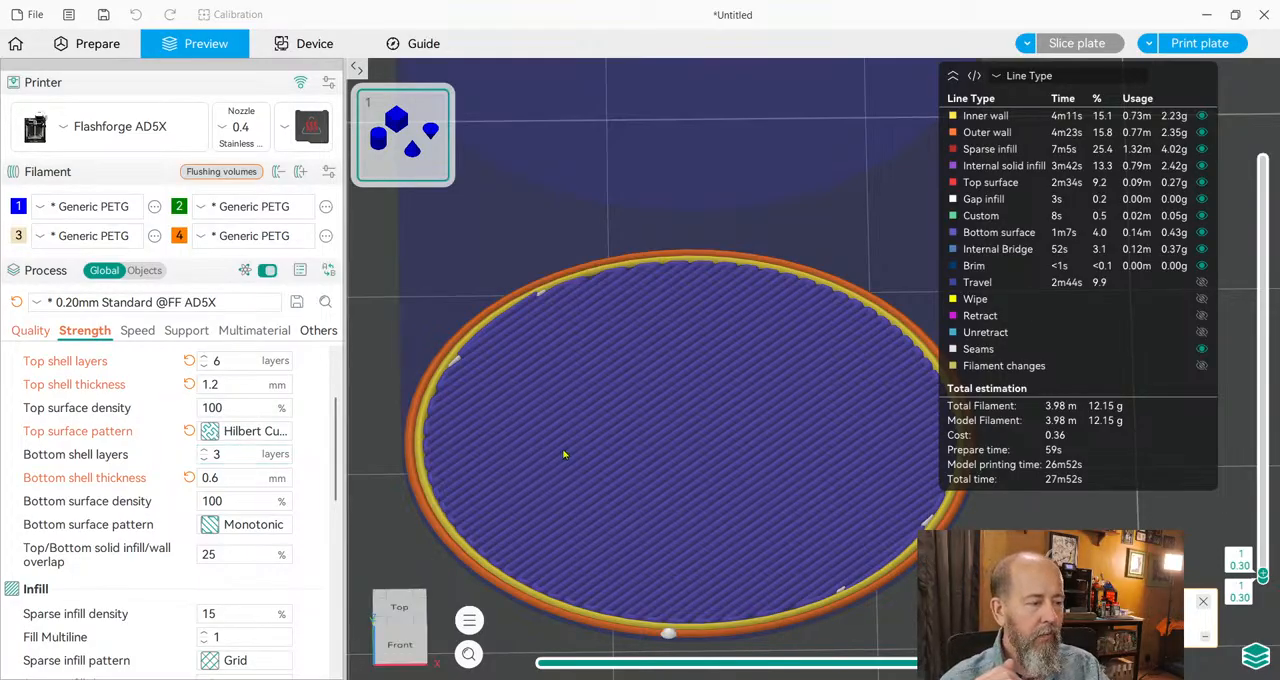
Set the bottom surface pattern to Hilbert Curve and slice the plate.
scroll(433, 452, down, 3)
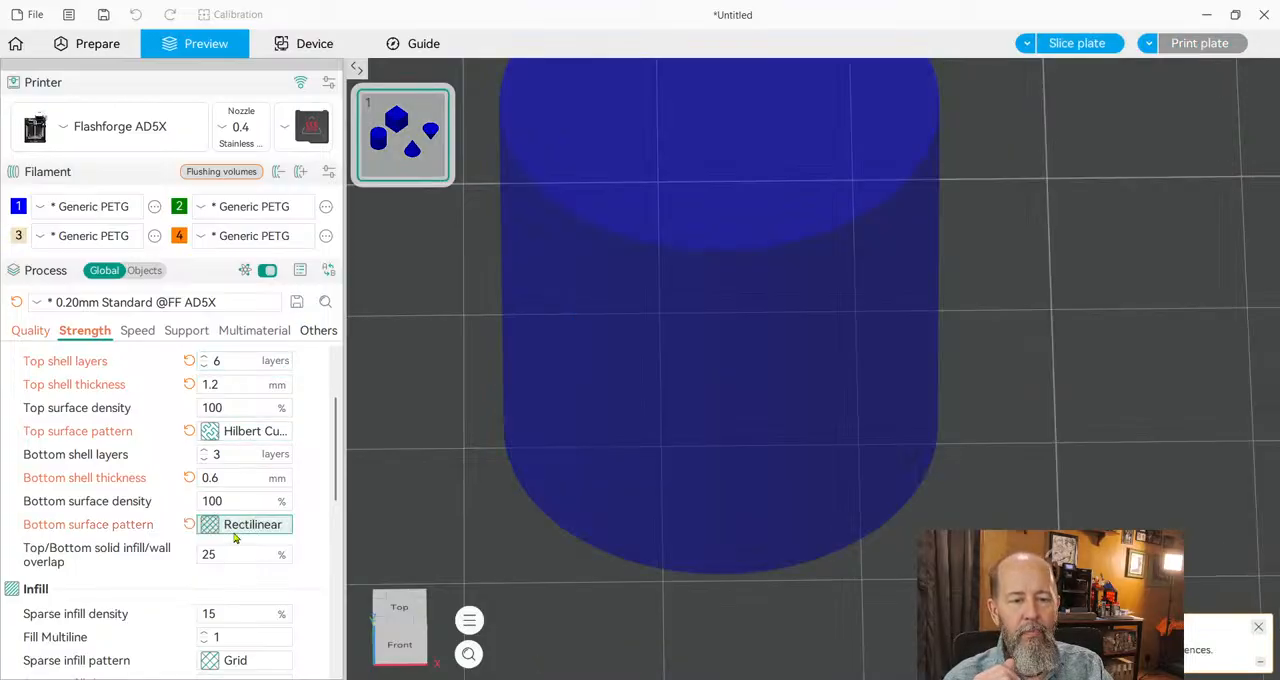
click(282, 451)
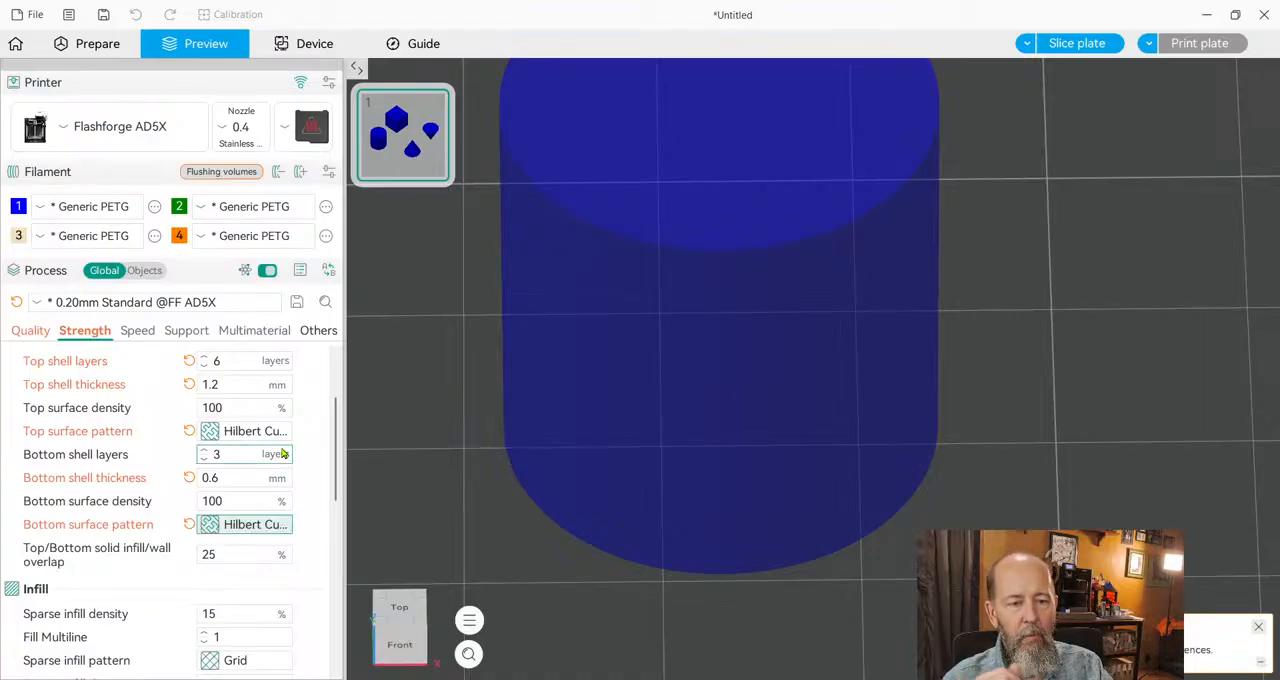
click(1077, 43)
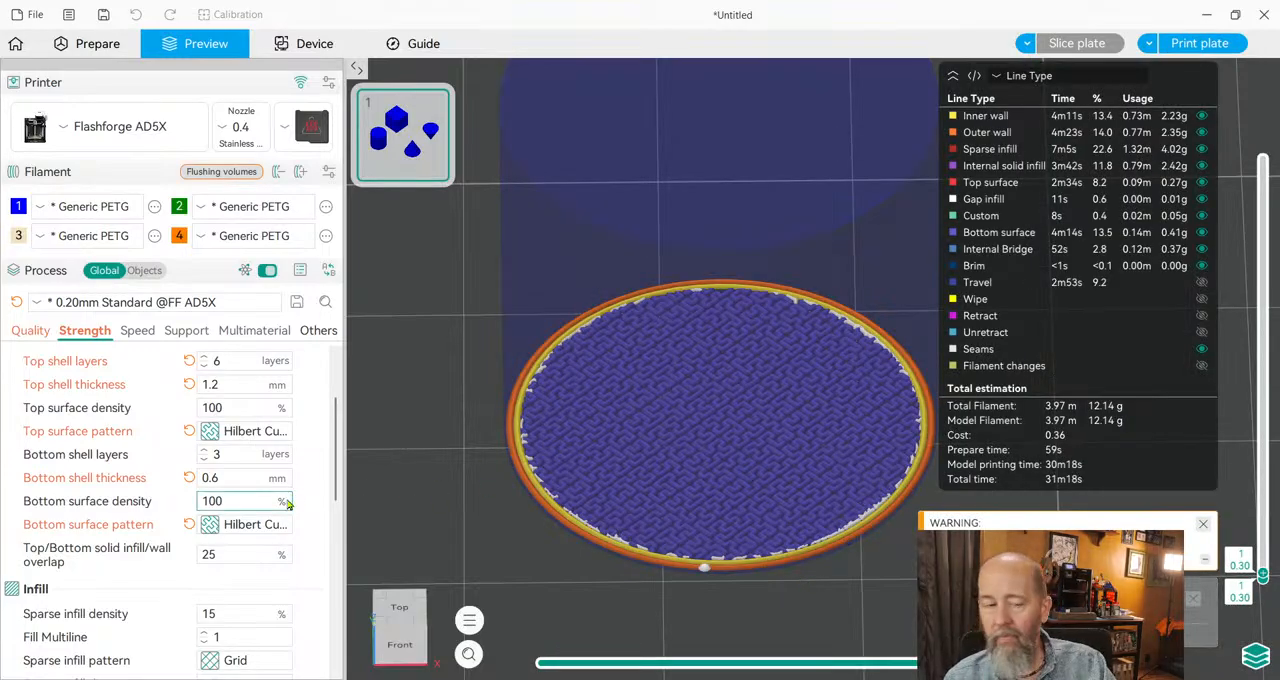
Raise the preview to layer 64, set the sparse infill density to 10%, and slice the plate.
scroll(252, 530, down, 2)
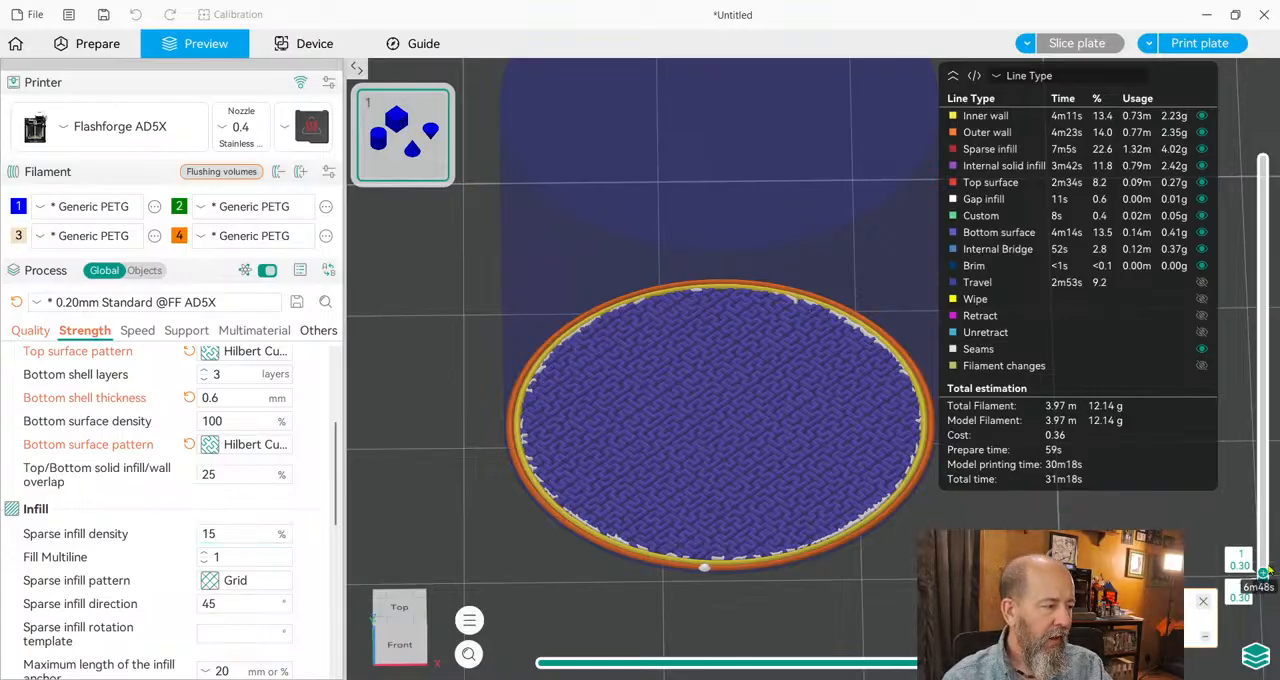
drag(1277, 566, 1263, 357)
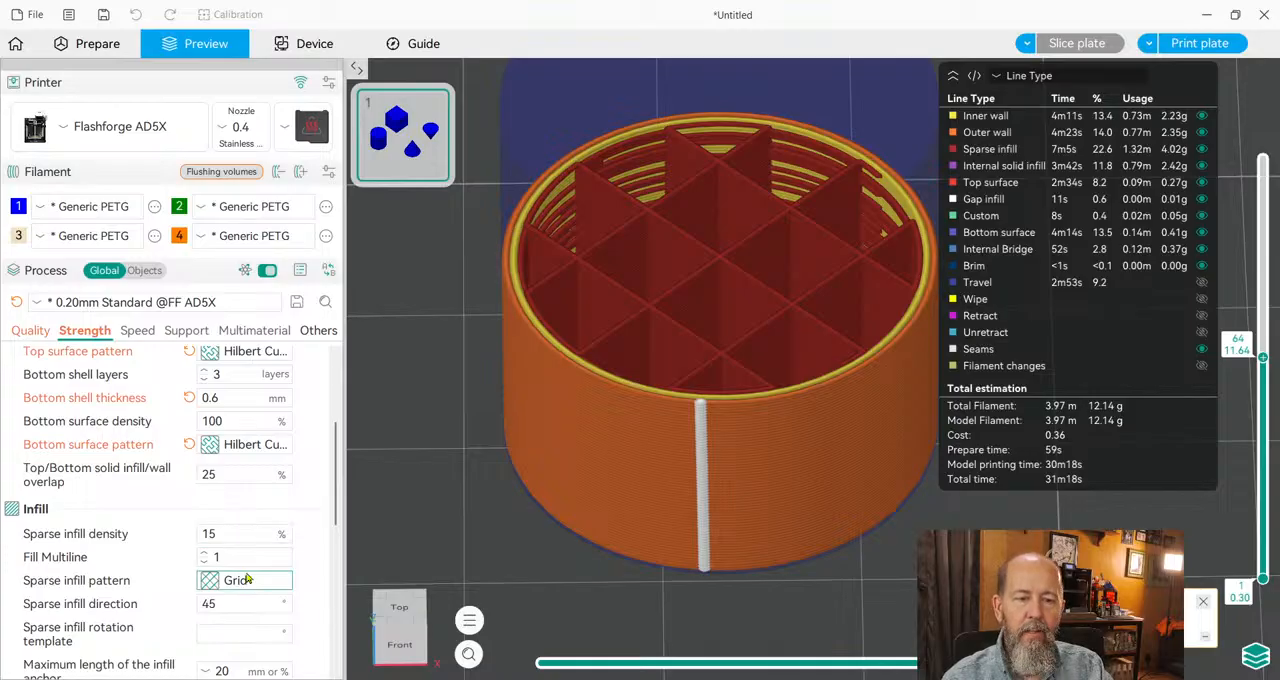
double_click(239, 533)
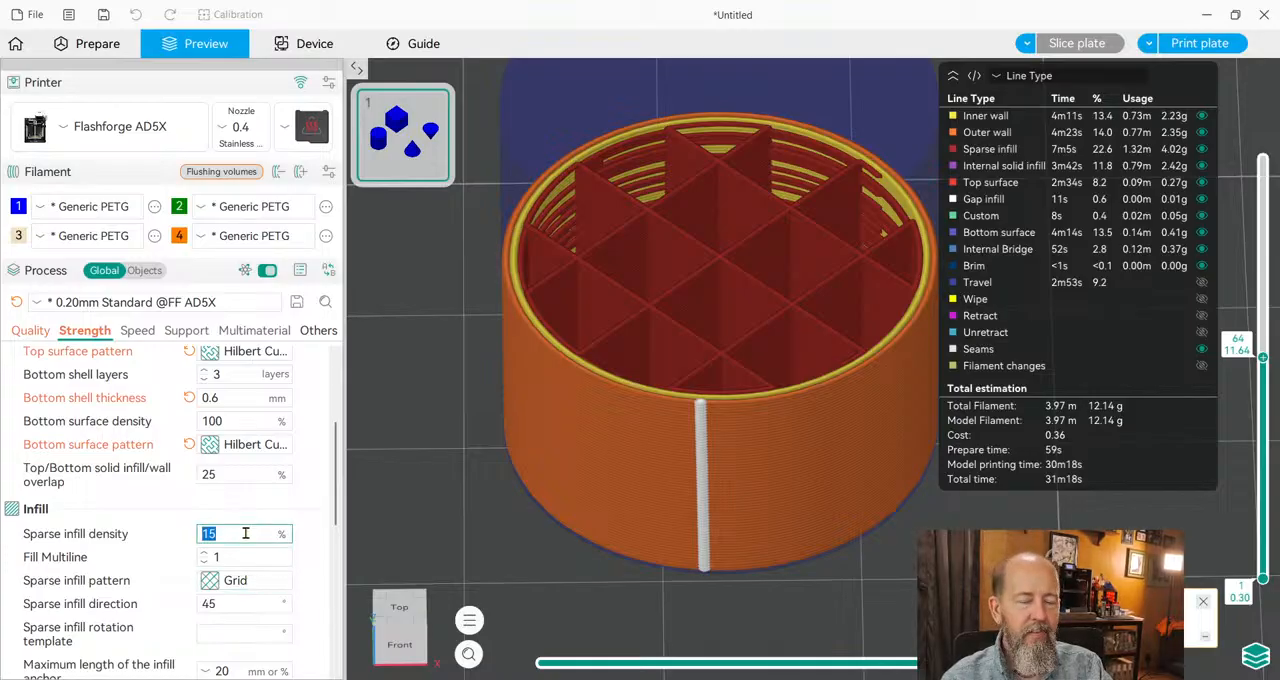
text(10)
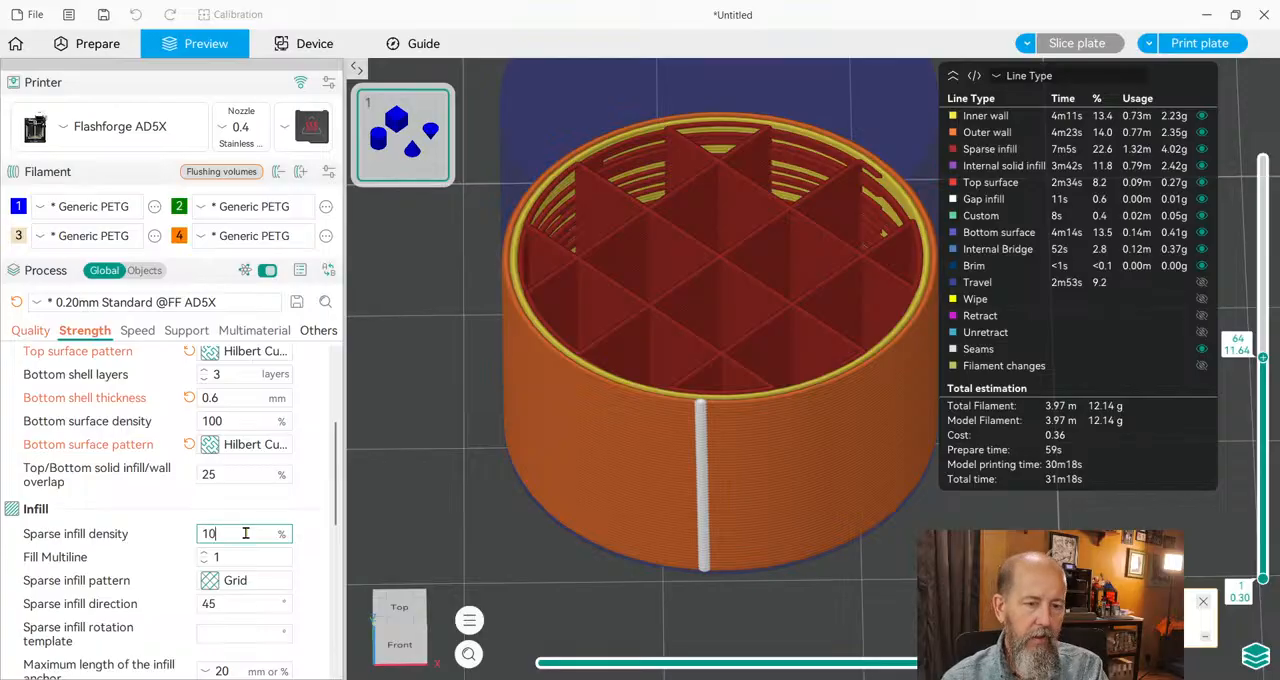
key(Return)
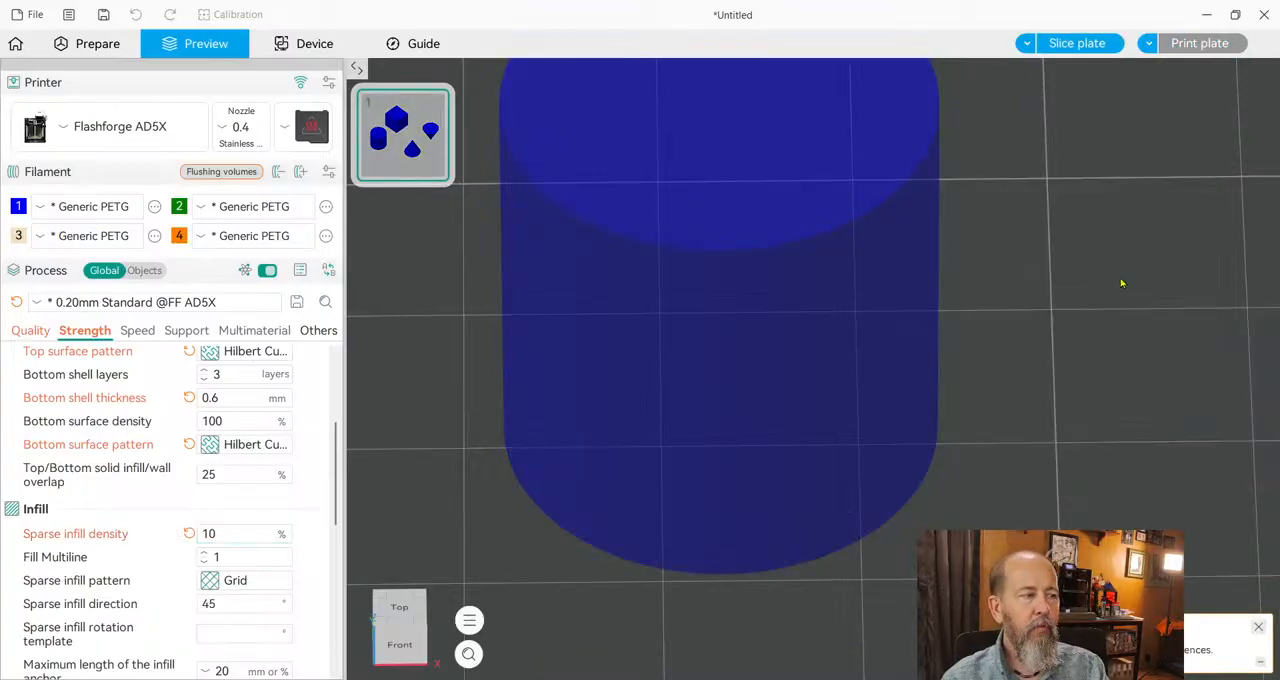
click(1064, 44)
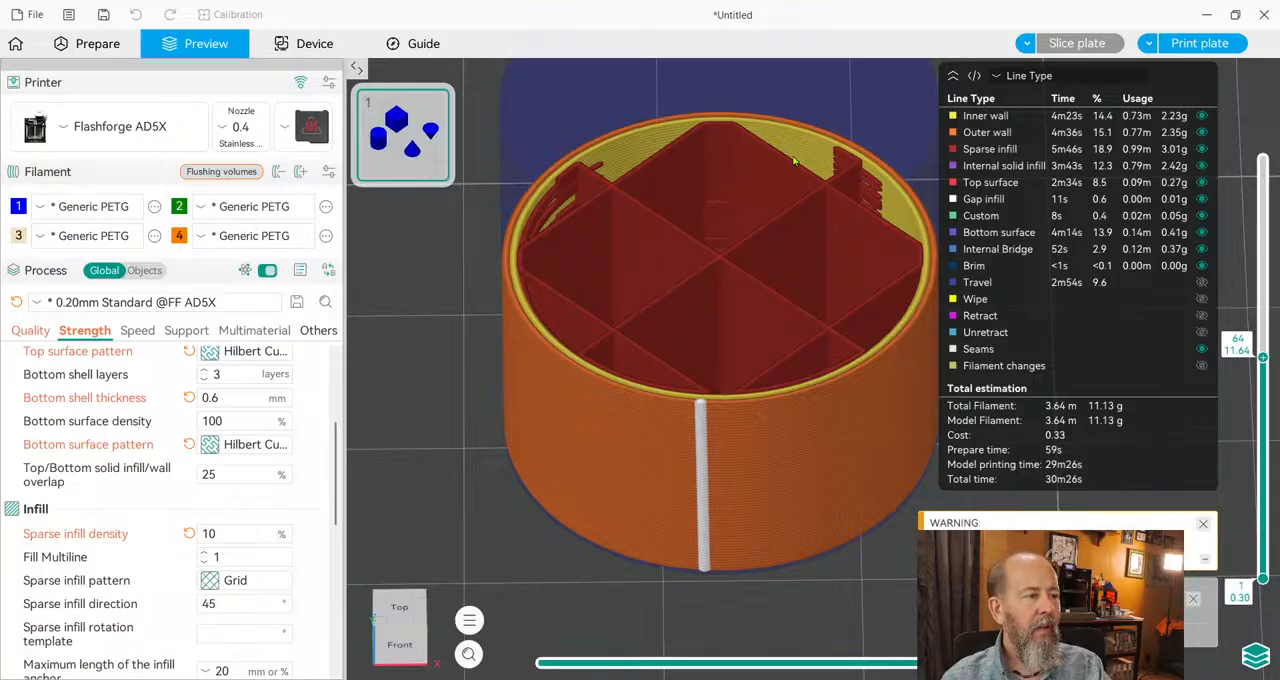
Examine how the cylinder's top shell bridges the infill, moving the preview to layer 120 and stepping down to layer 115.
drag(1263, 358, 1263, 163)
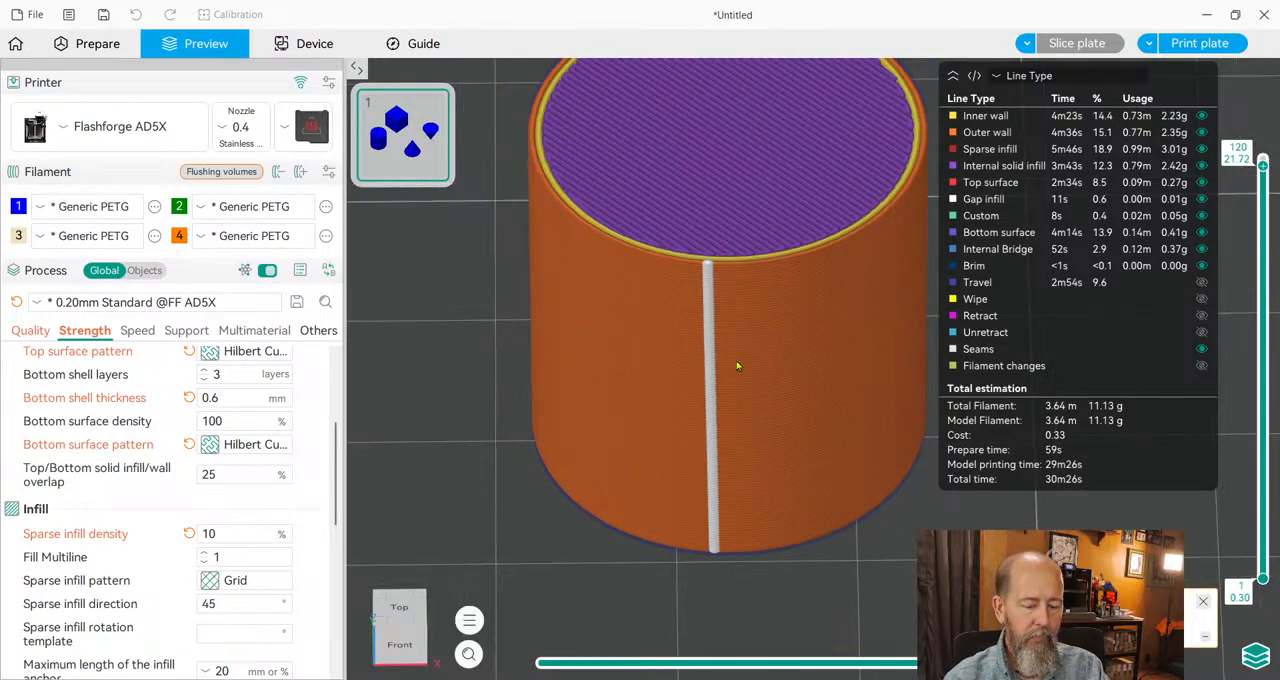
right_drag(735, 369, 713, 446)
scroll(1242, 243, down, 4)
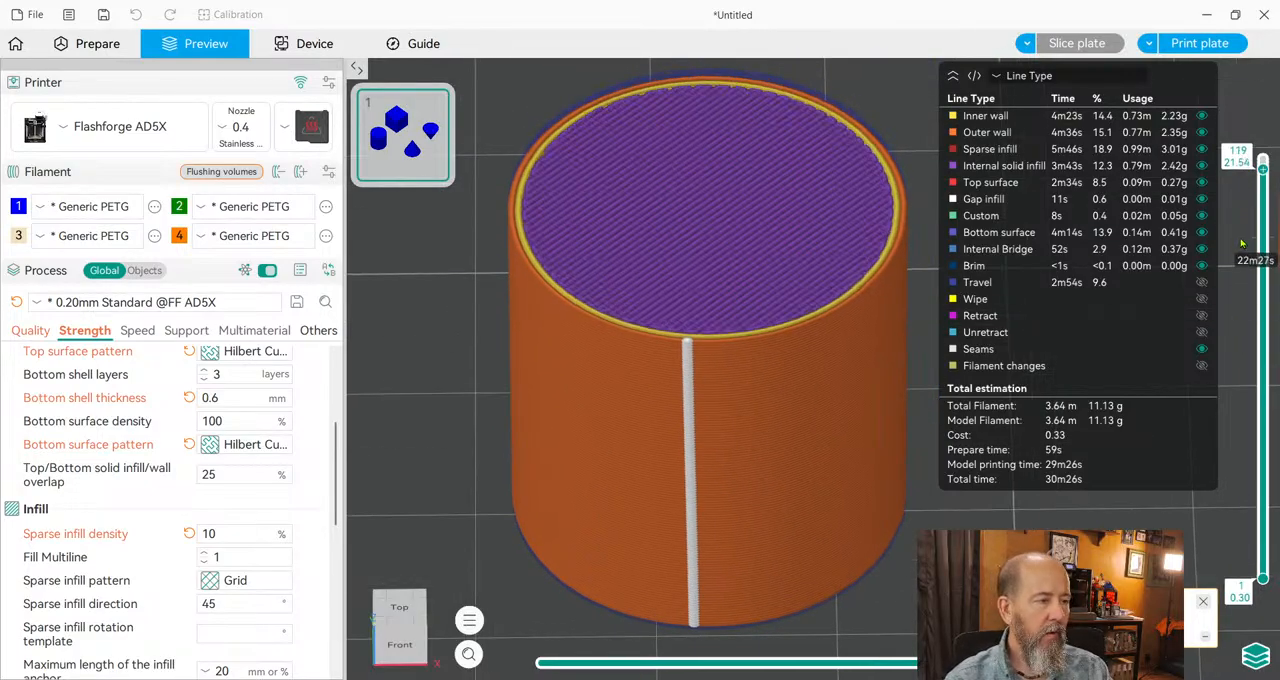
scroll(1242, 243, down, 1)
scroll(1242, 243, up, 1)
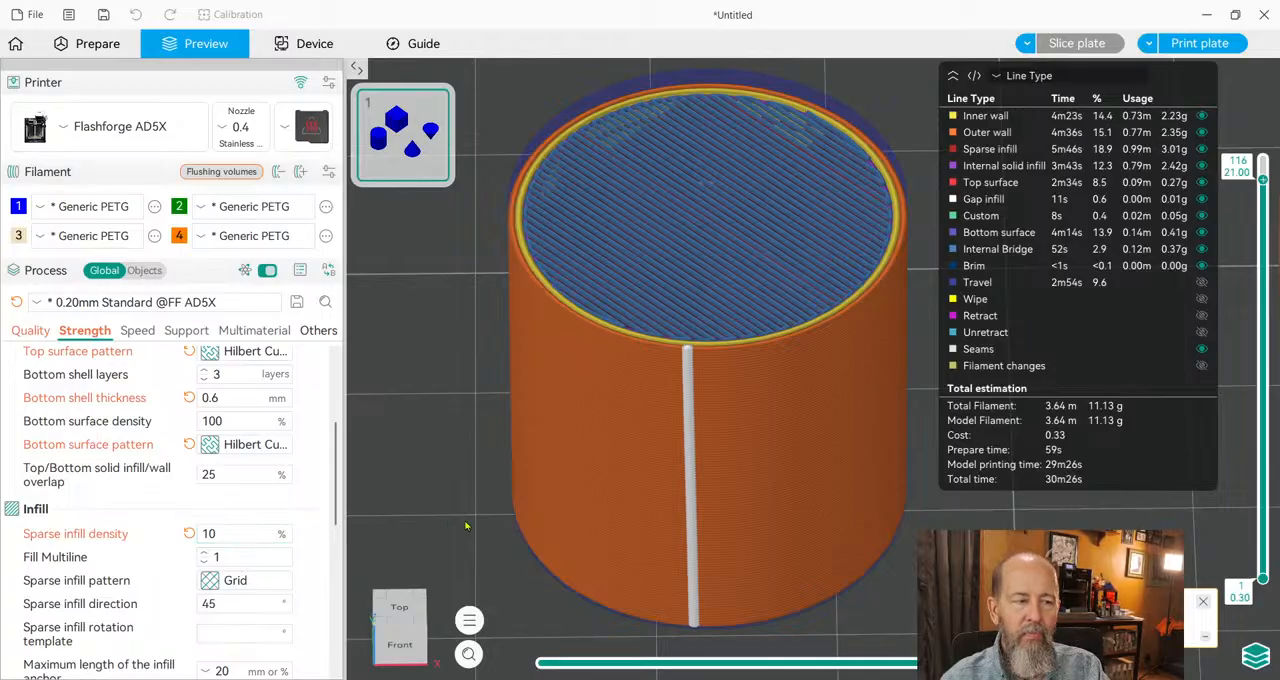
key(Down)
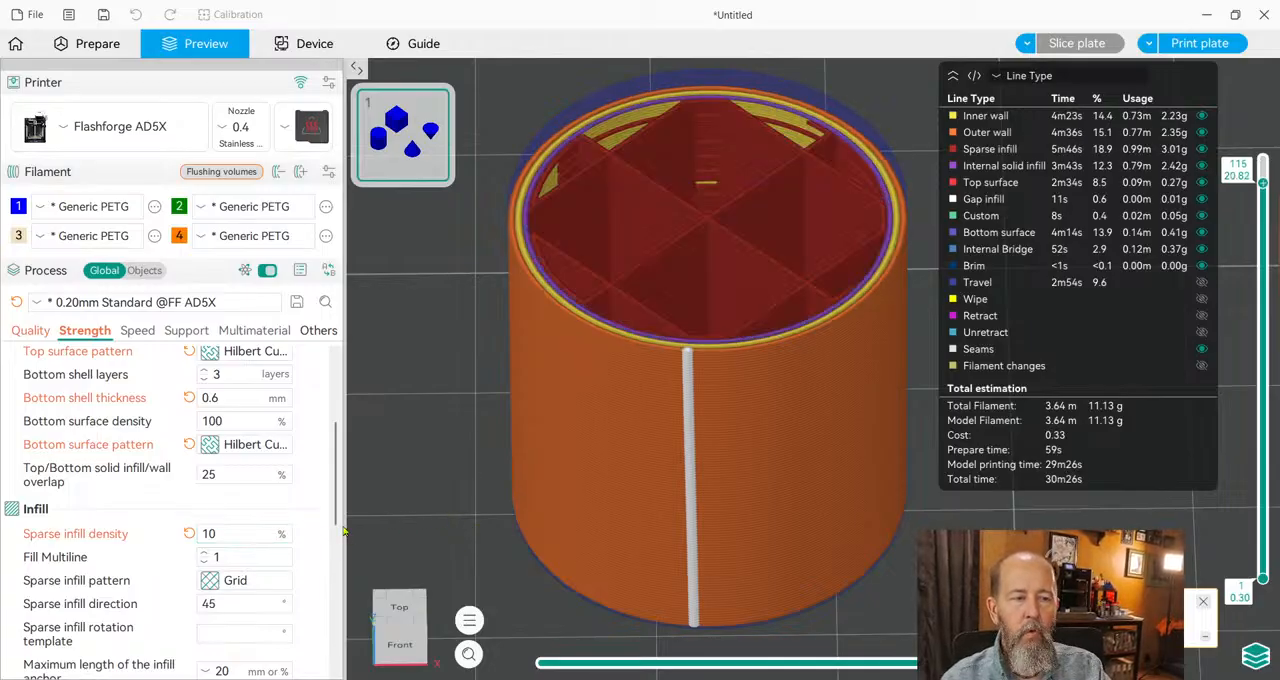
Try Fill Multiline values of 2 and 3, slicing the plate for each, and return the setting to 1.
click(206, 554)
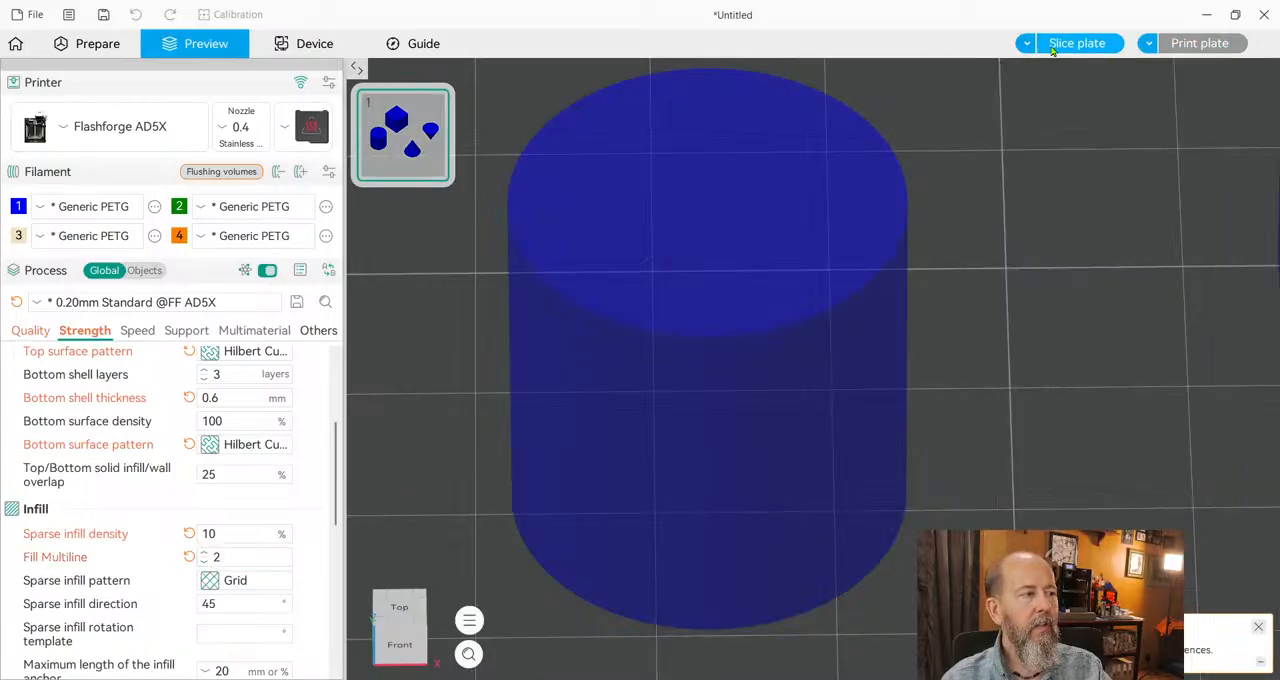
click(1060, 46)
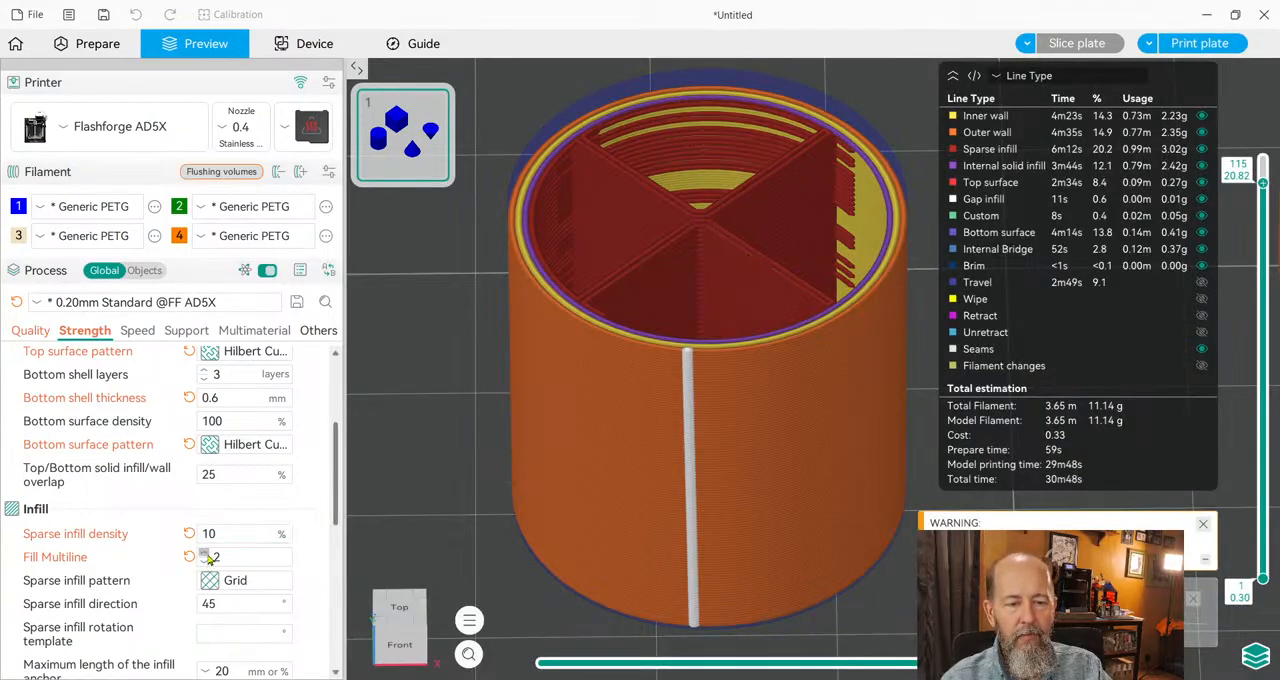
click(204, 553)
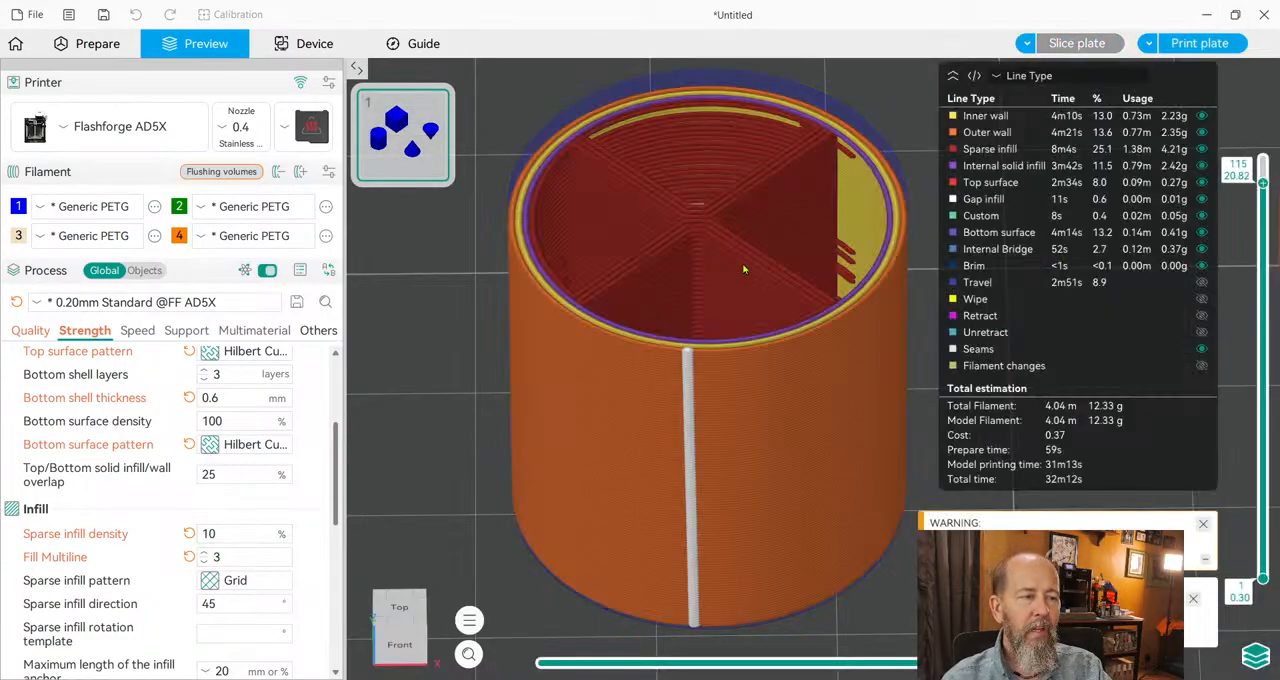
click(203, 561)
click(203, 561)
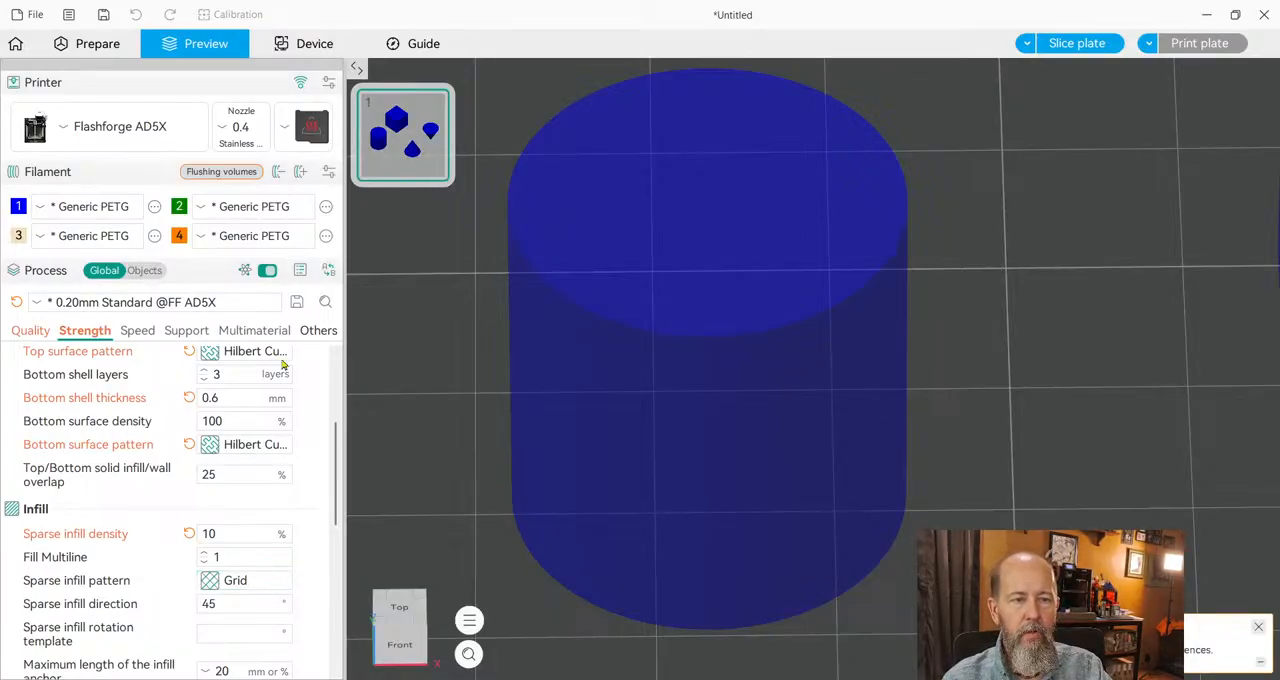
Set the sparse infill pattern to Gyroid, slice the plate and inspect the infill with the preview at layer 96.
click(273, 178)
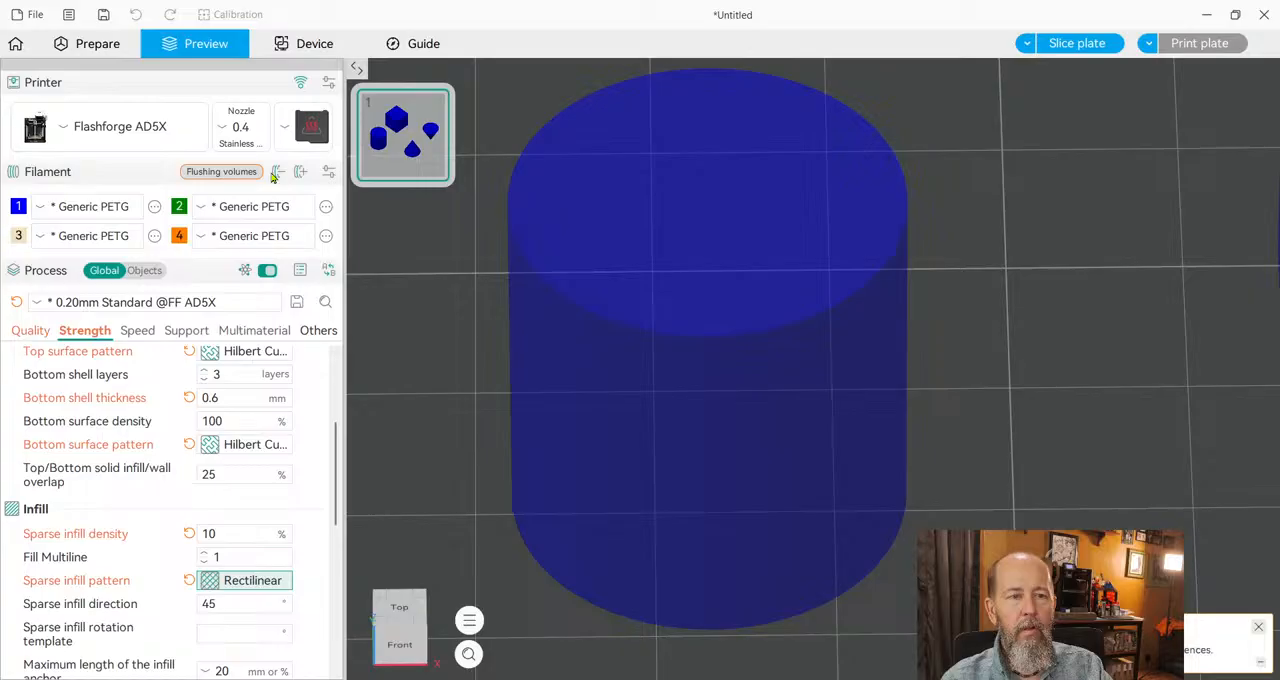
click(250, 586)
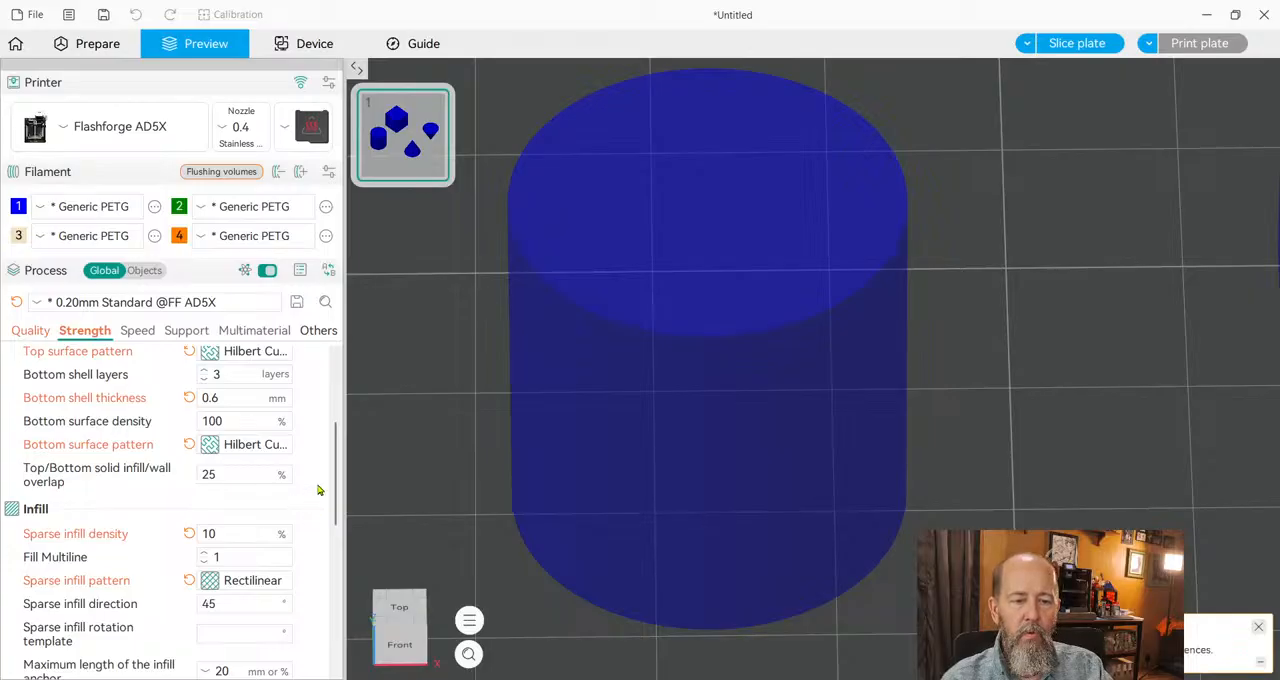
click(269, 453)
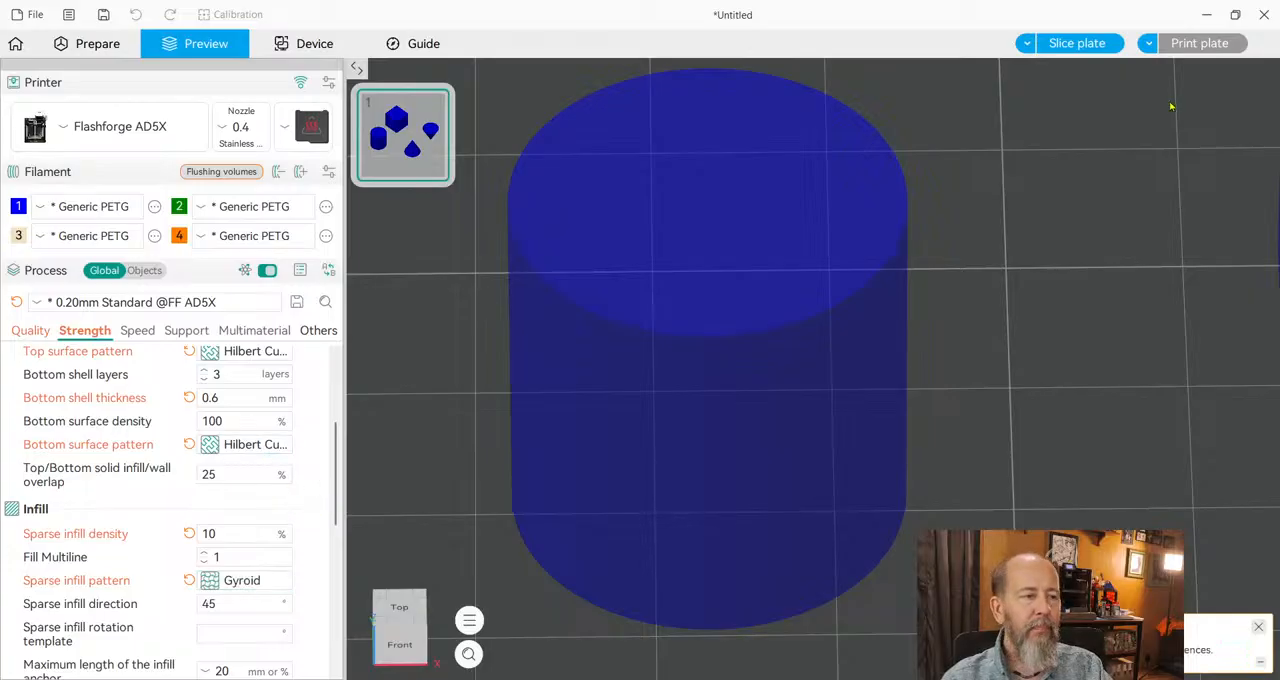
click(1078, 44)
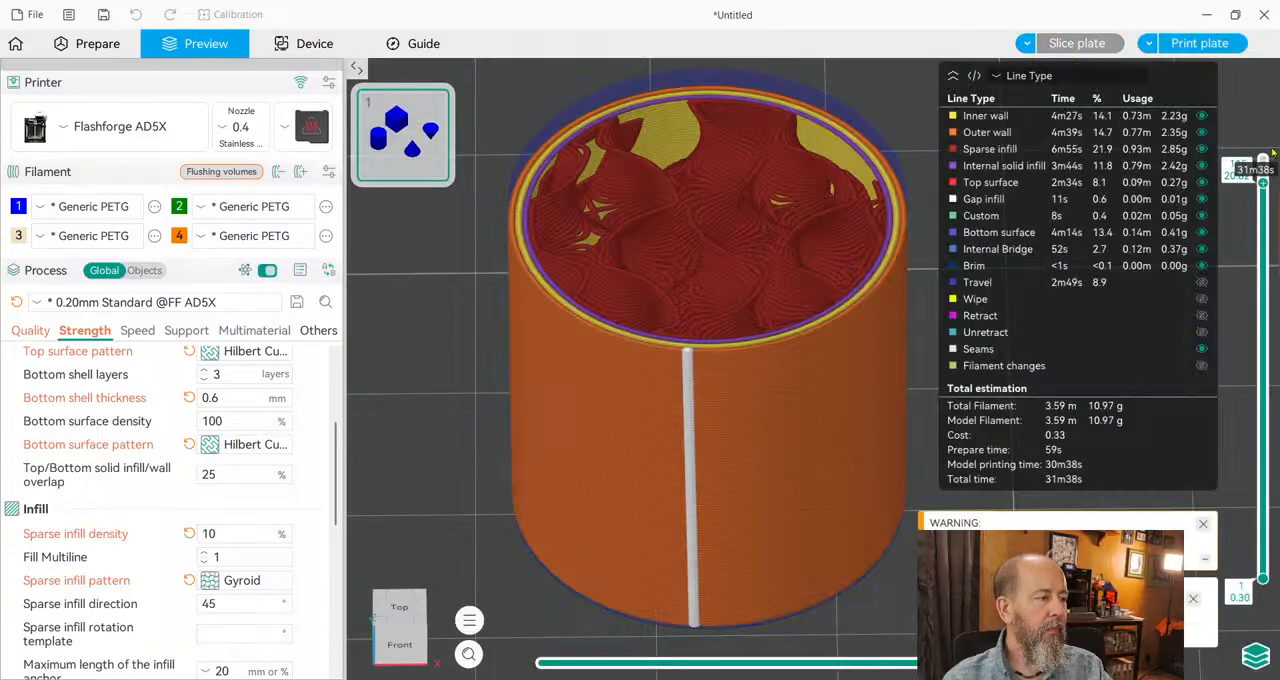
drag(1263, 182, 1263, 248)
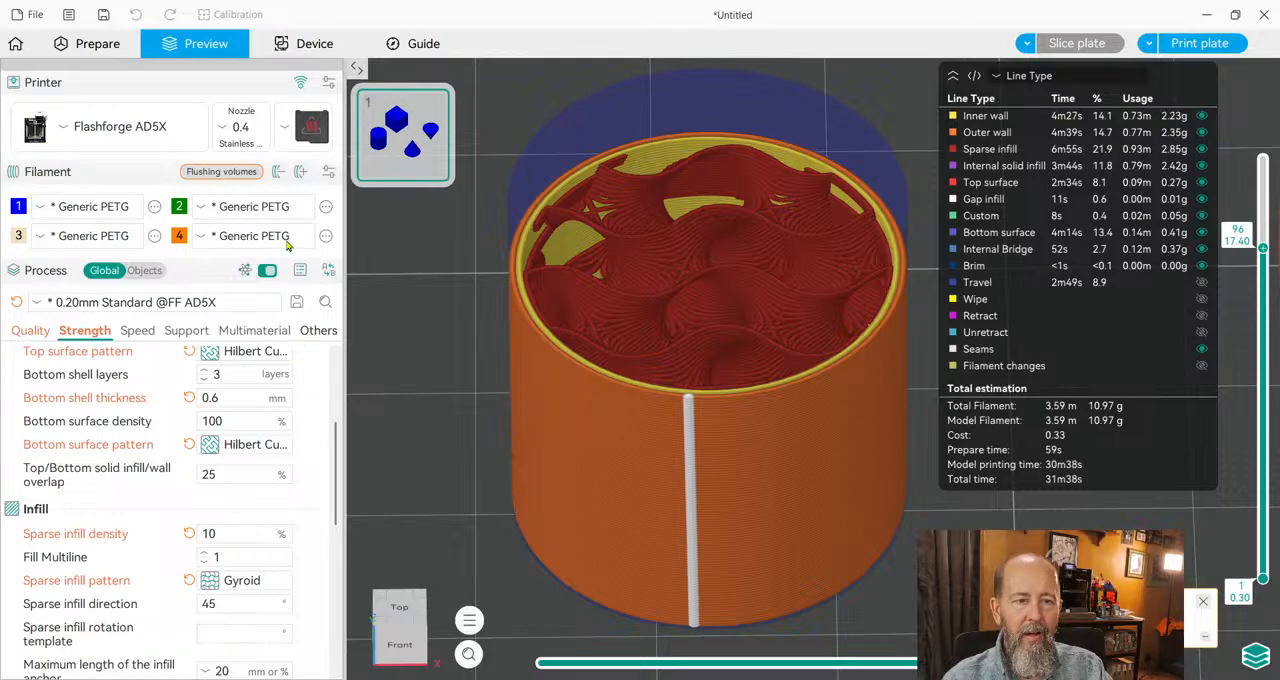
Return the sparse infill pattern to Grid, slice the plate and rewind the layer 96 toolpath to move 108.
click(268, 165)
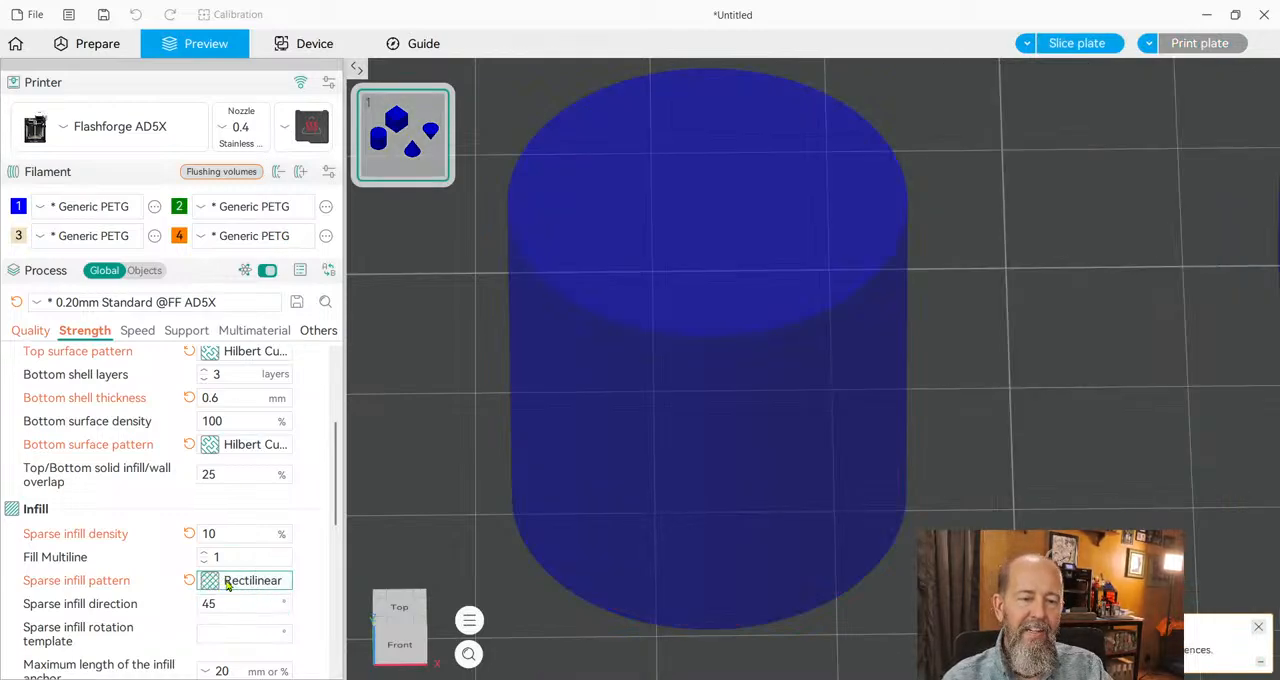
click(279, 334)
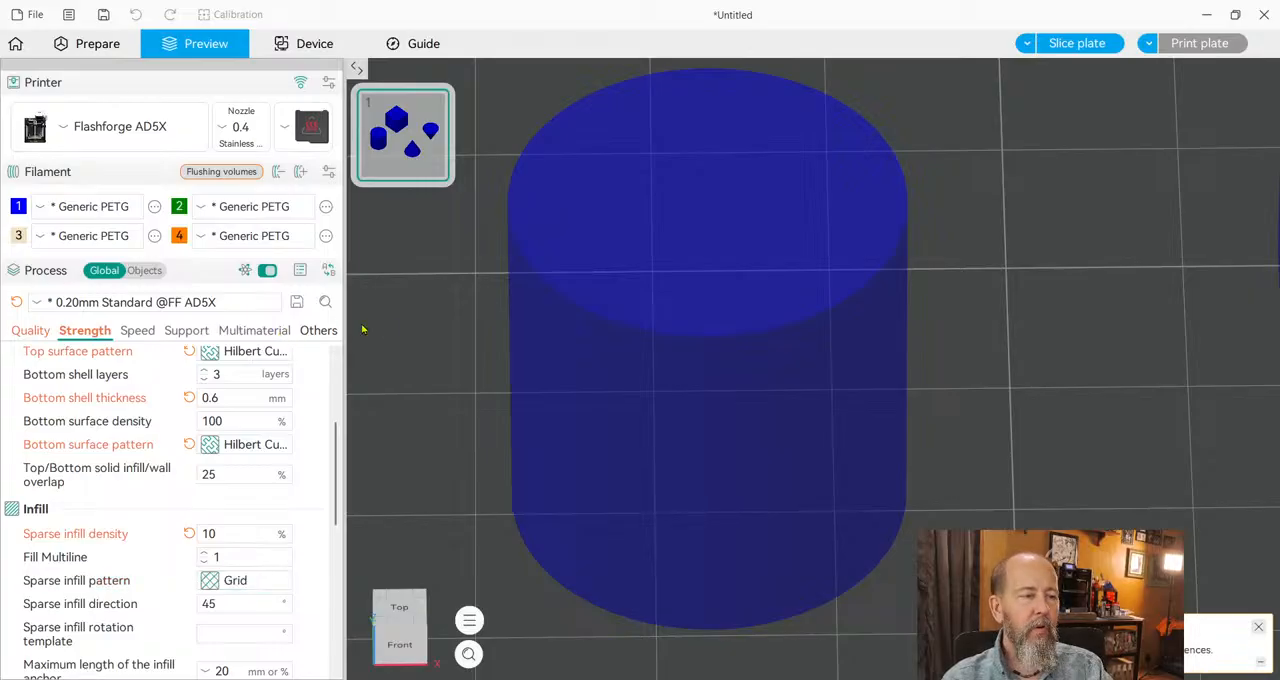
click(1077, 43)
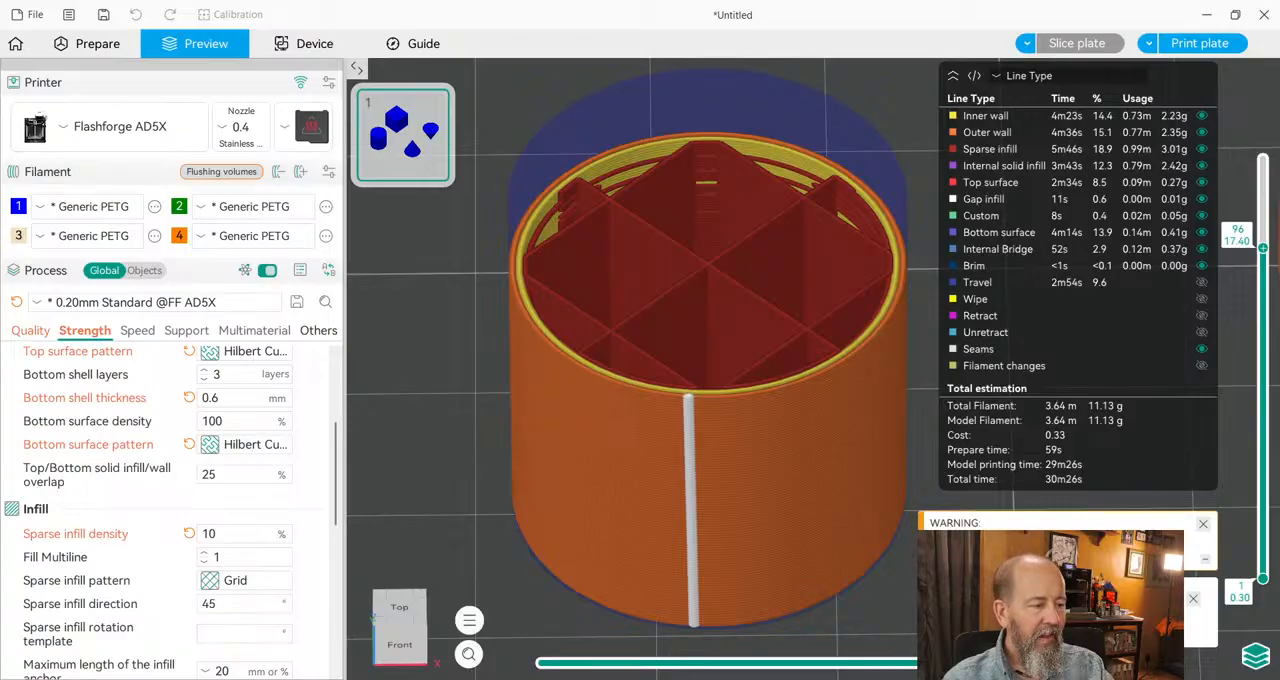
mouse_move(1088, 662)
mouse_down()
mouse_move(672, 660)
mouse_move(697, 652)
mouse_up()
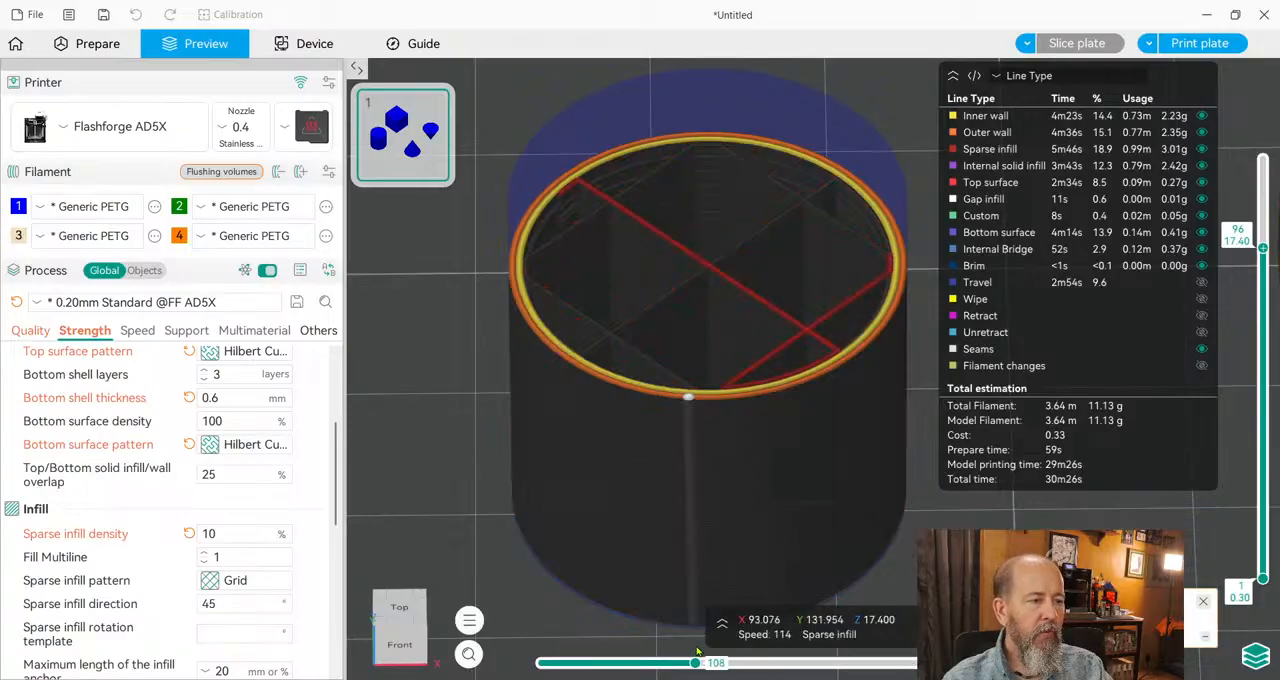
Step through the cylinder's grid infill toolpath on layer 96, back to move 106 and forward to move 111.
key(Left)
key(Left)
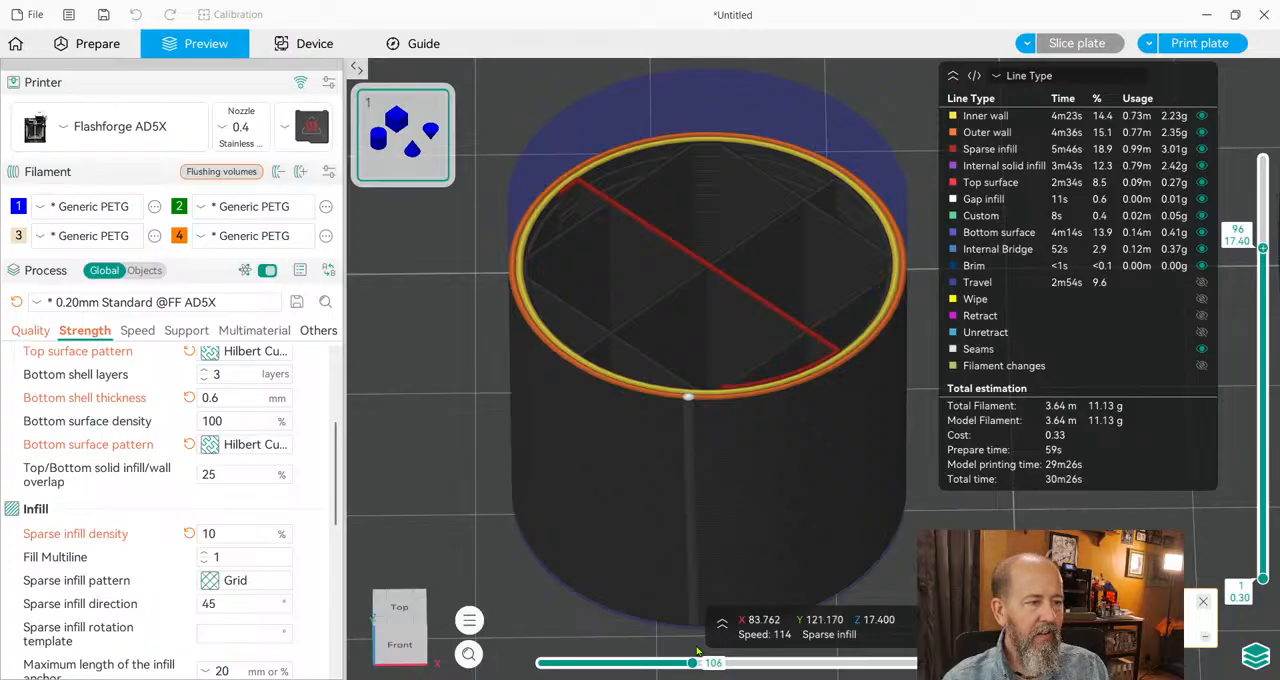
key(Right)
key(Right)
key(Right)
key(Right)
key(Right)
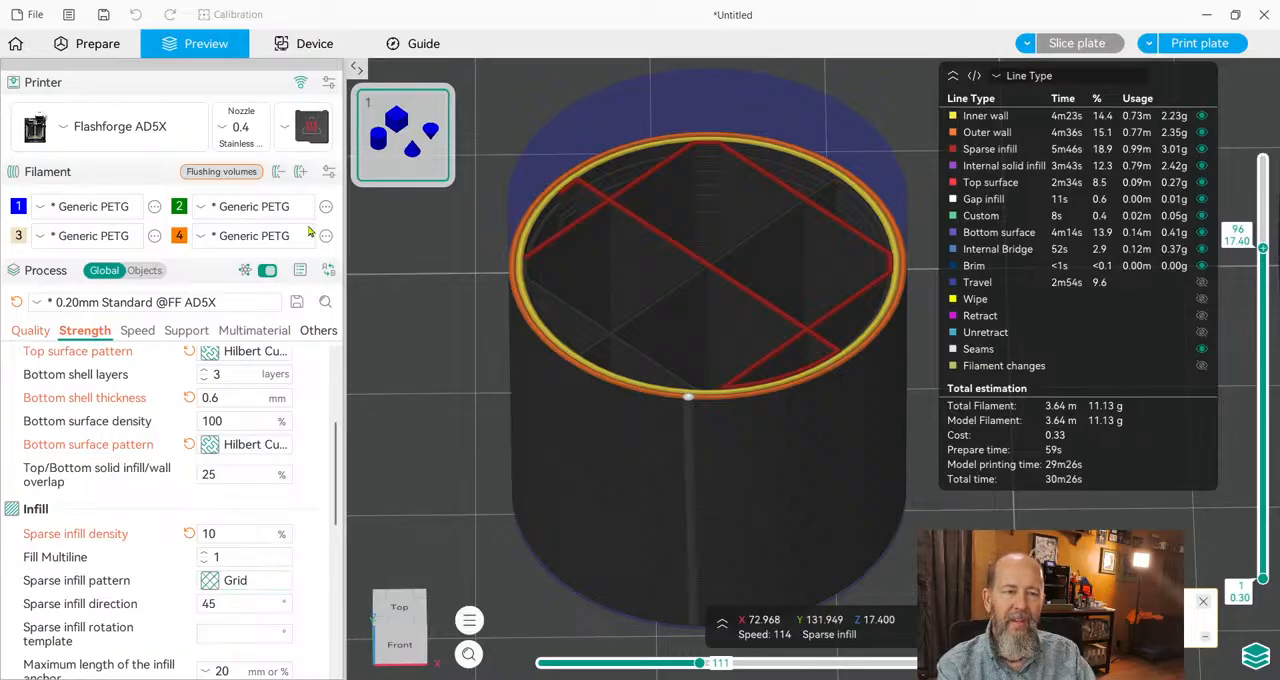
Set the sparse infill pattern to Rectilinear and look through the remaining infill settings.
click(288, 287)
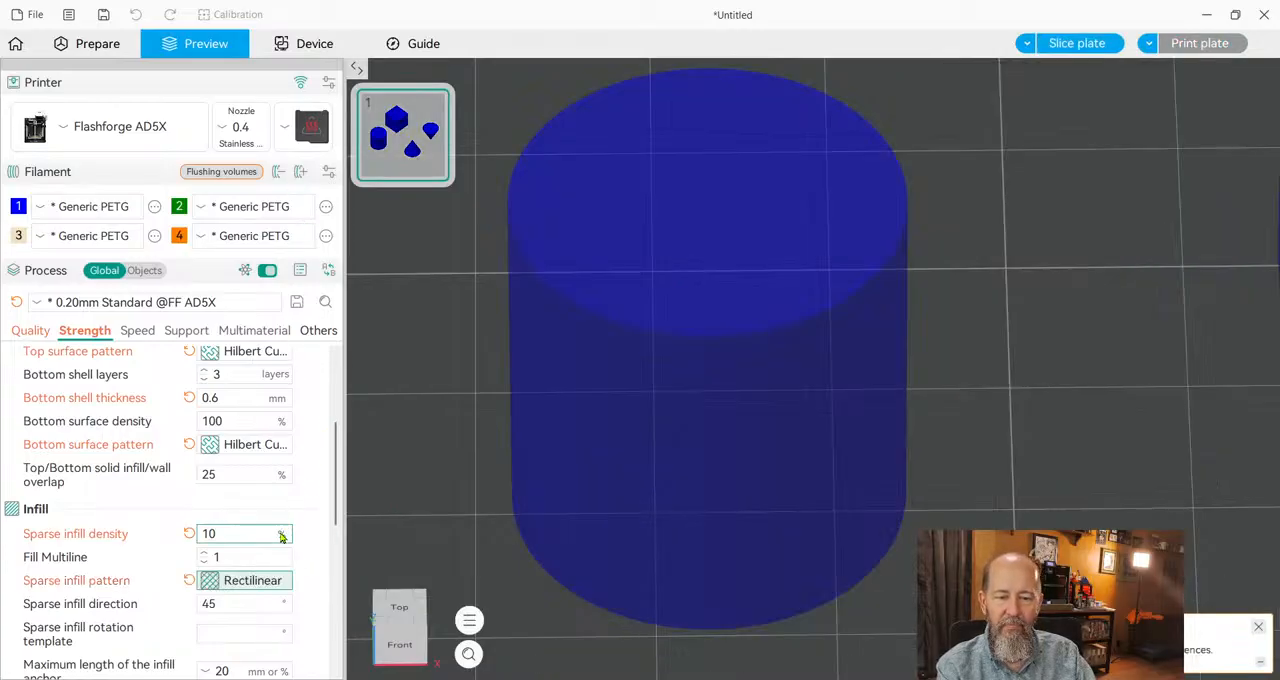
scroll(255, 625, down, 2)
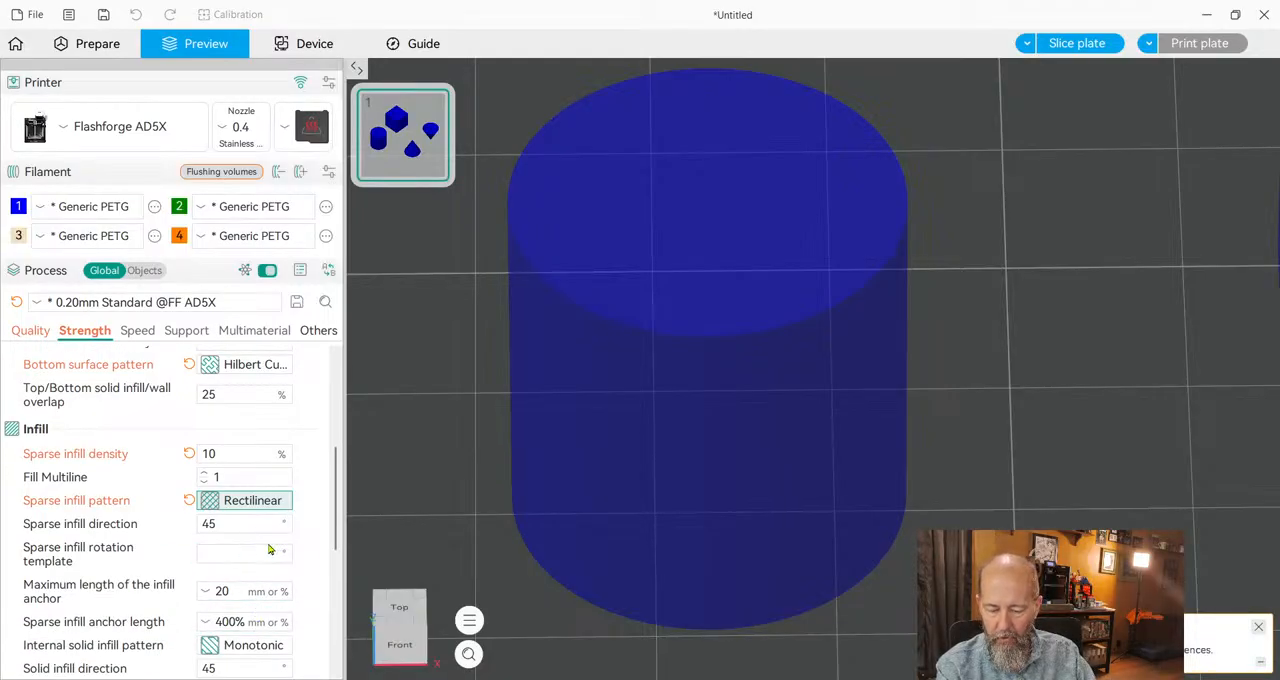
scroll(268, 549, down, 2)
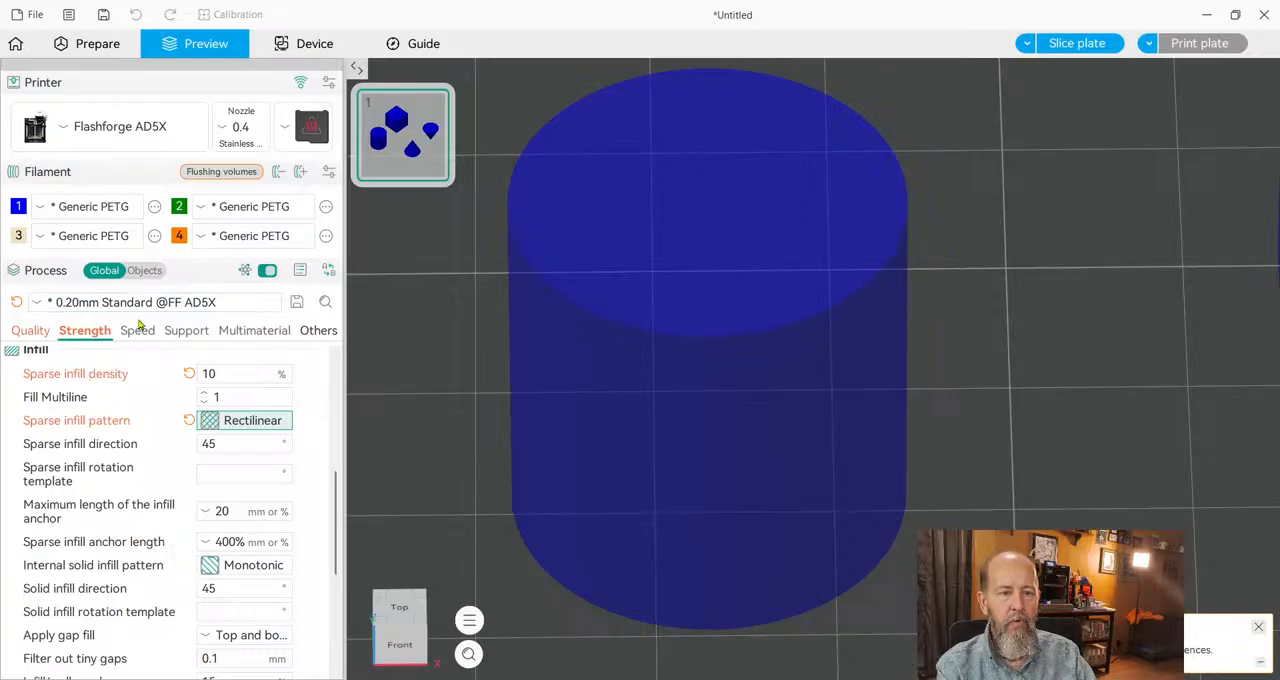
Bring up the speed settings, then slice the plate and lower the preview to layer 1.
click(140, 330)
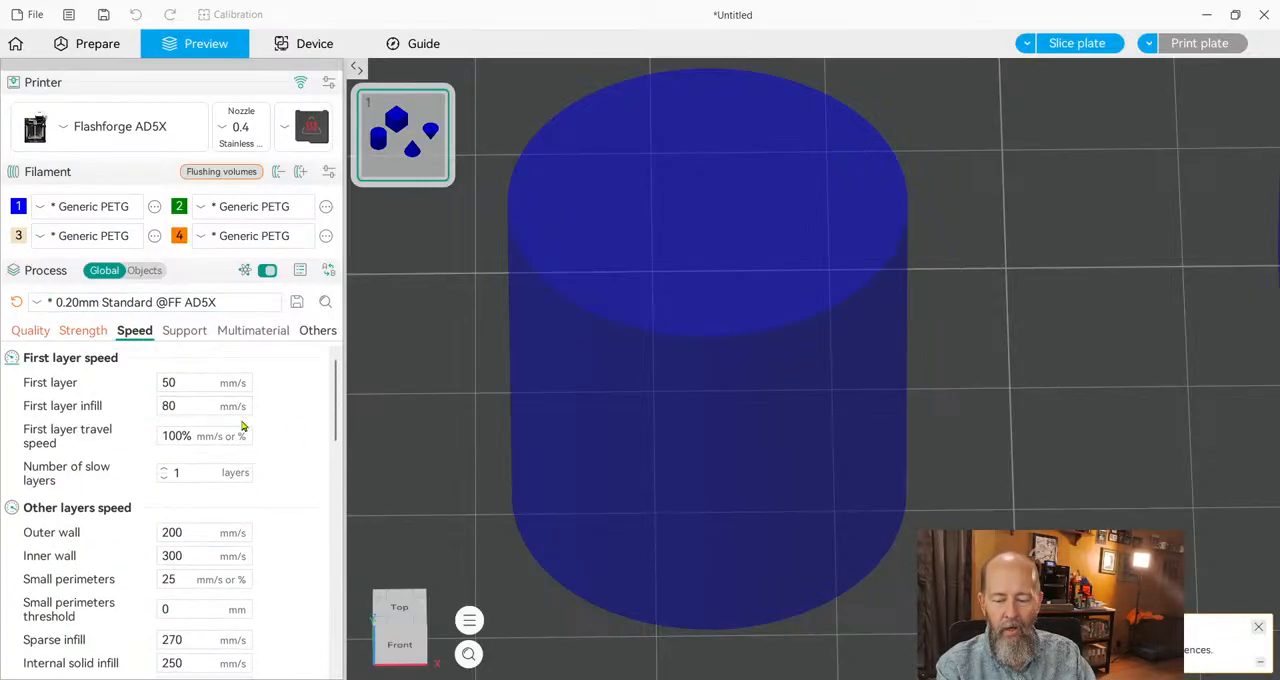
click(1085, 45)
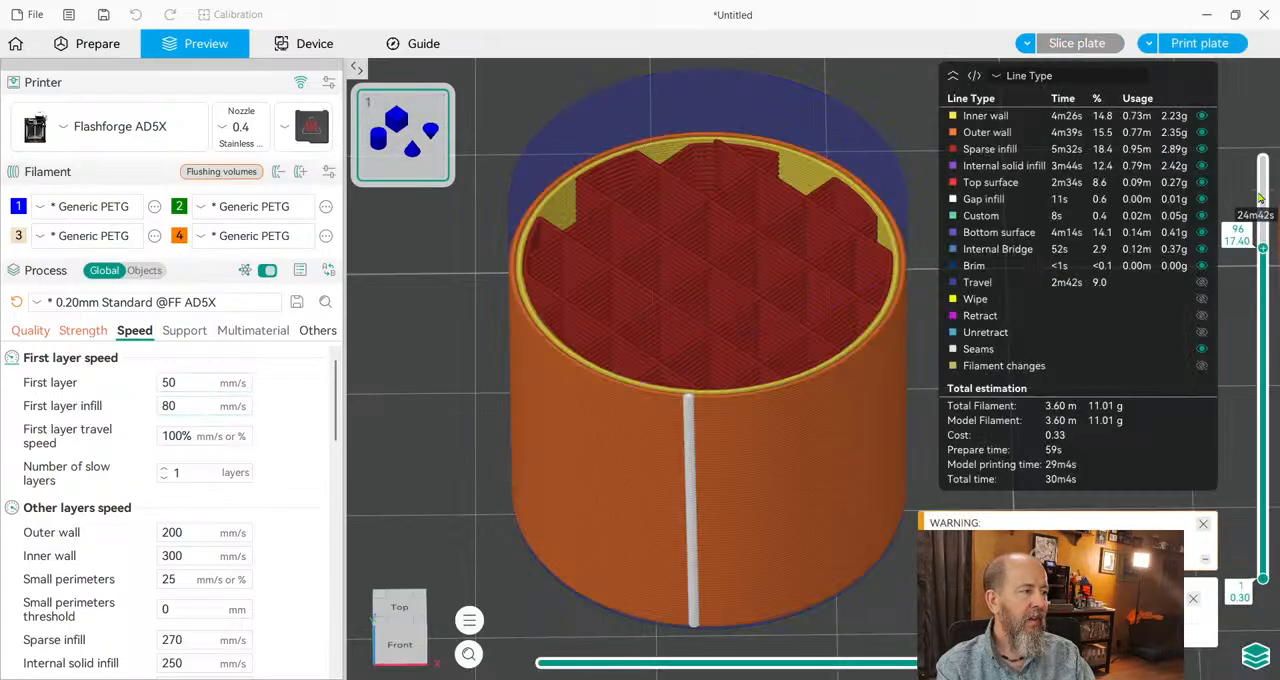
drag(1263, 250, 1263, 579)
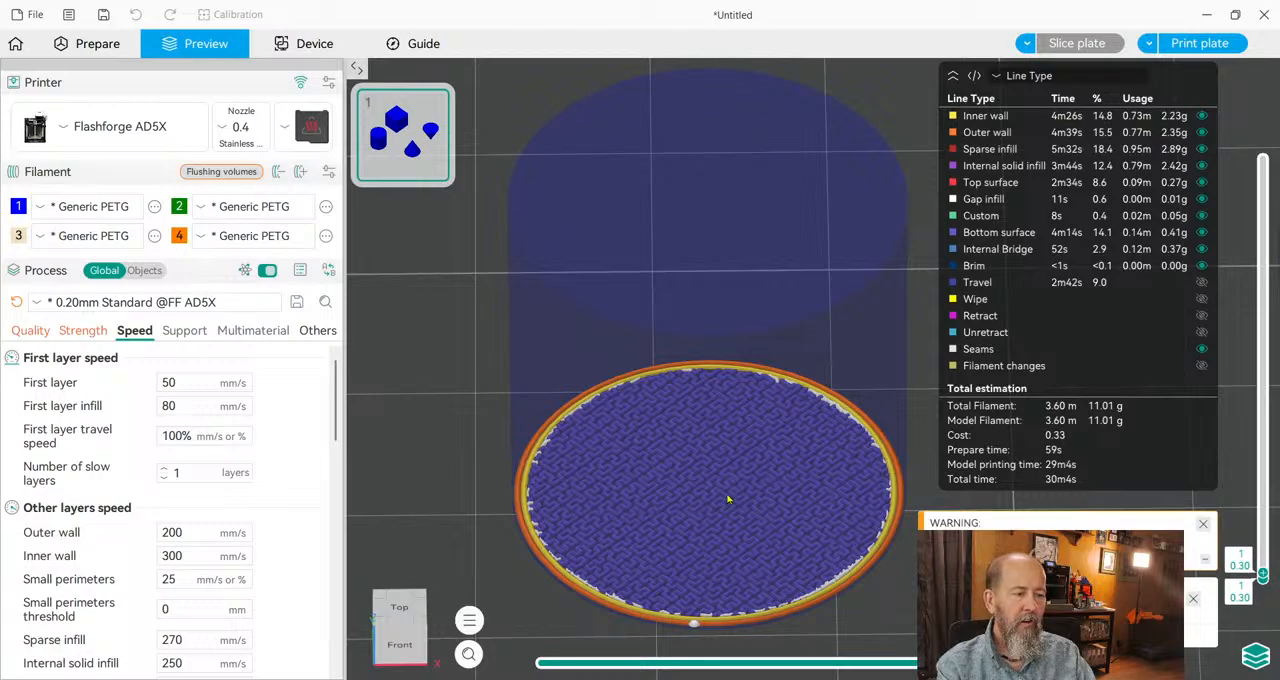
Set the first layer speed to 60 mm/s and first layer infill speed to 120 mm/s, and slice the plate.
double_click(168, 383)
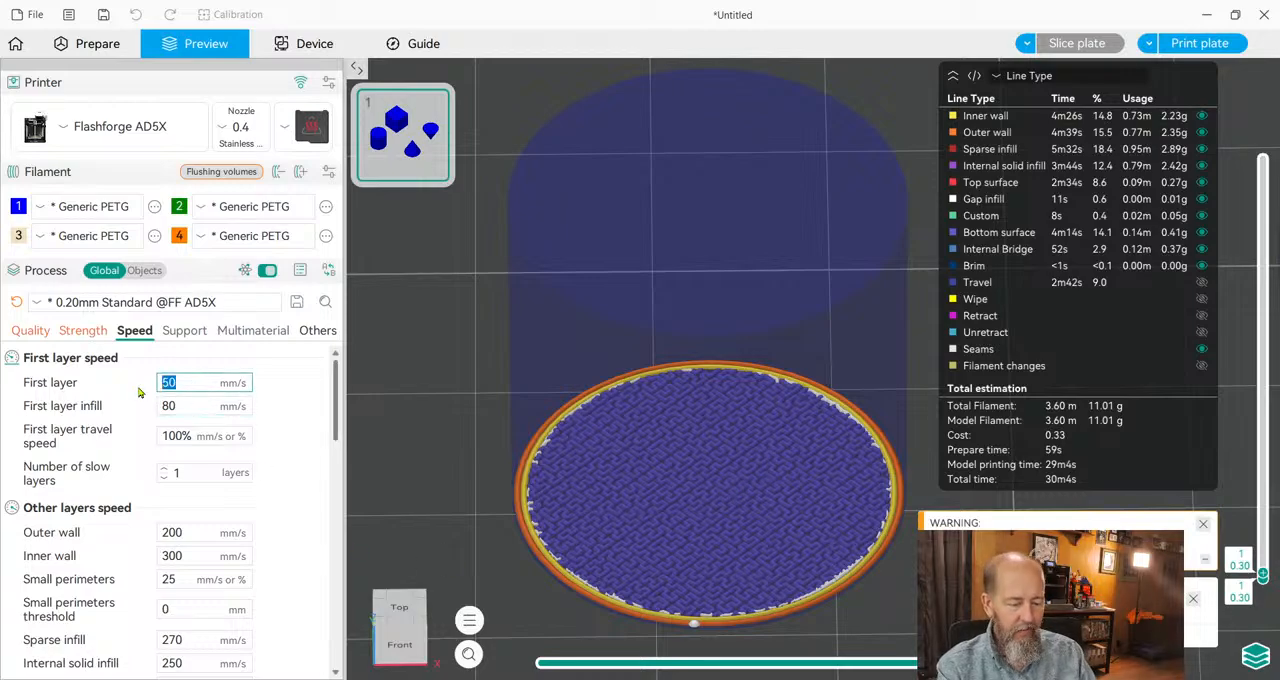
text(60)
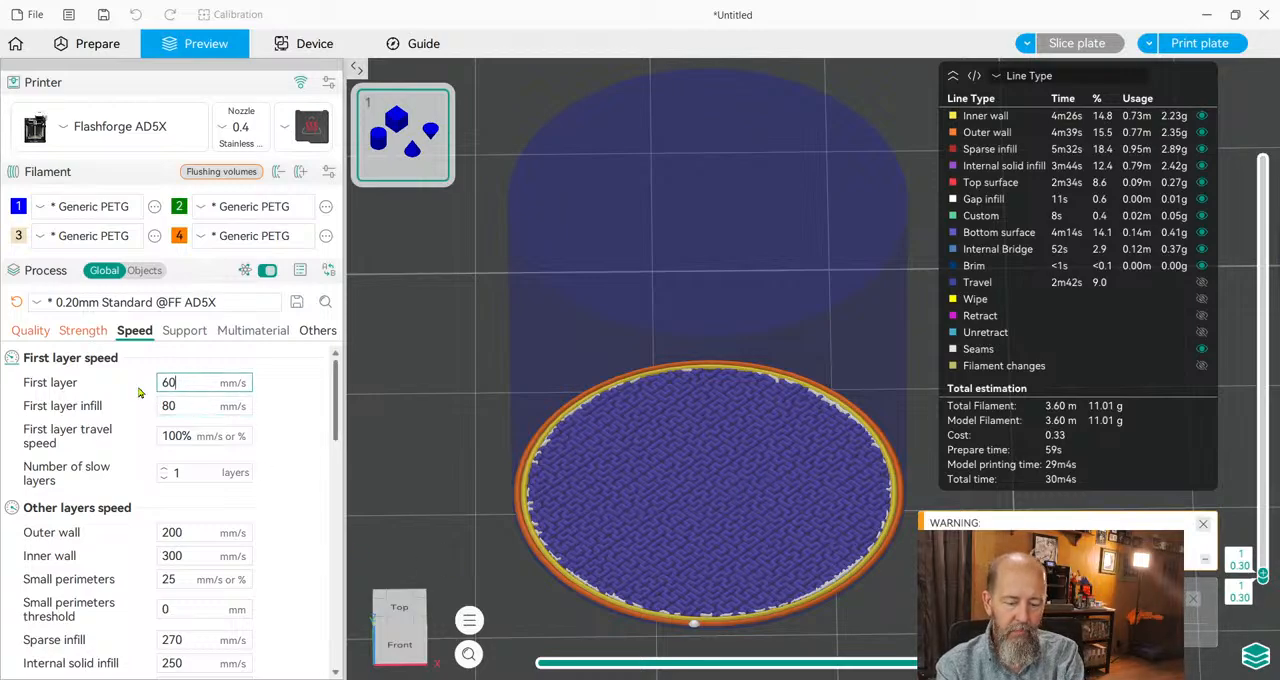
key(Tab)
text(120)
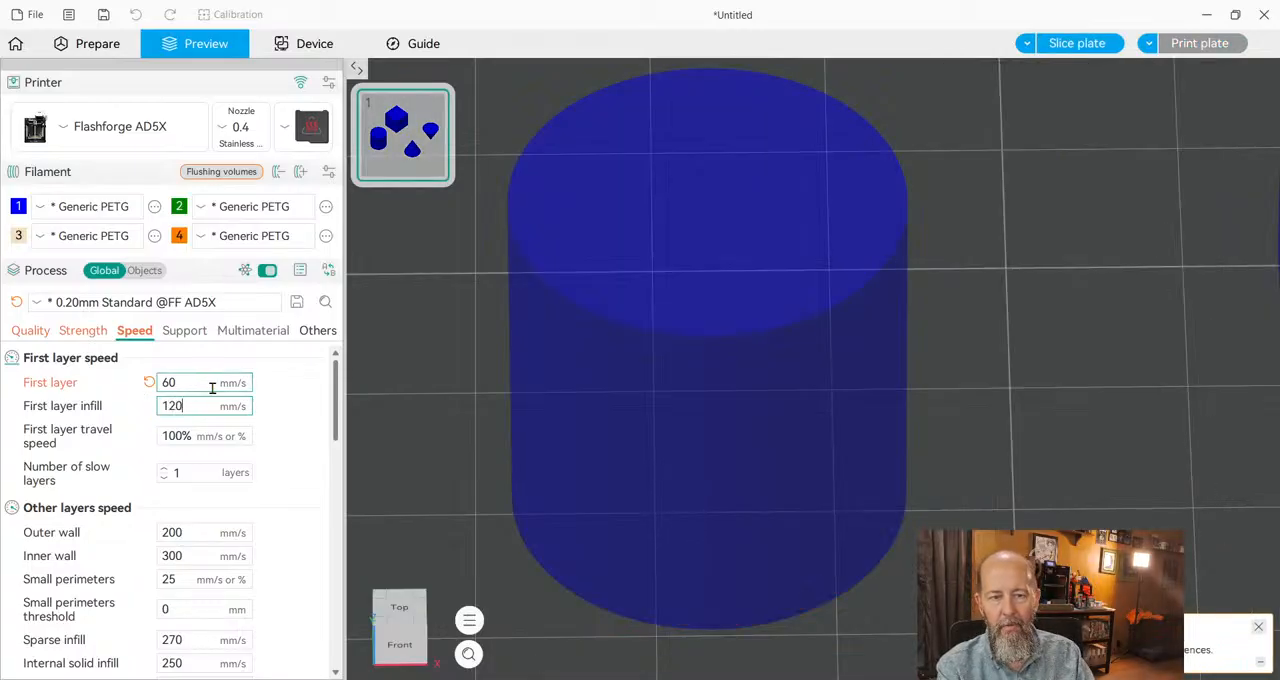
click(284, 412)
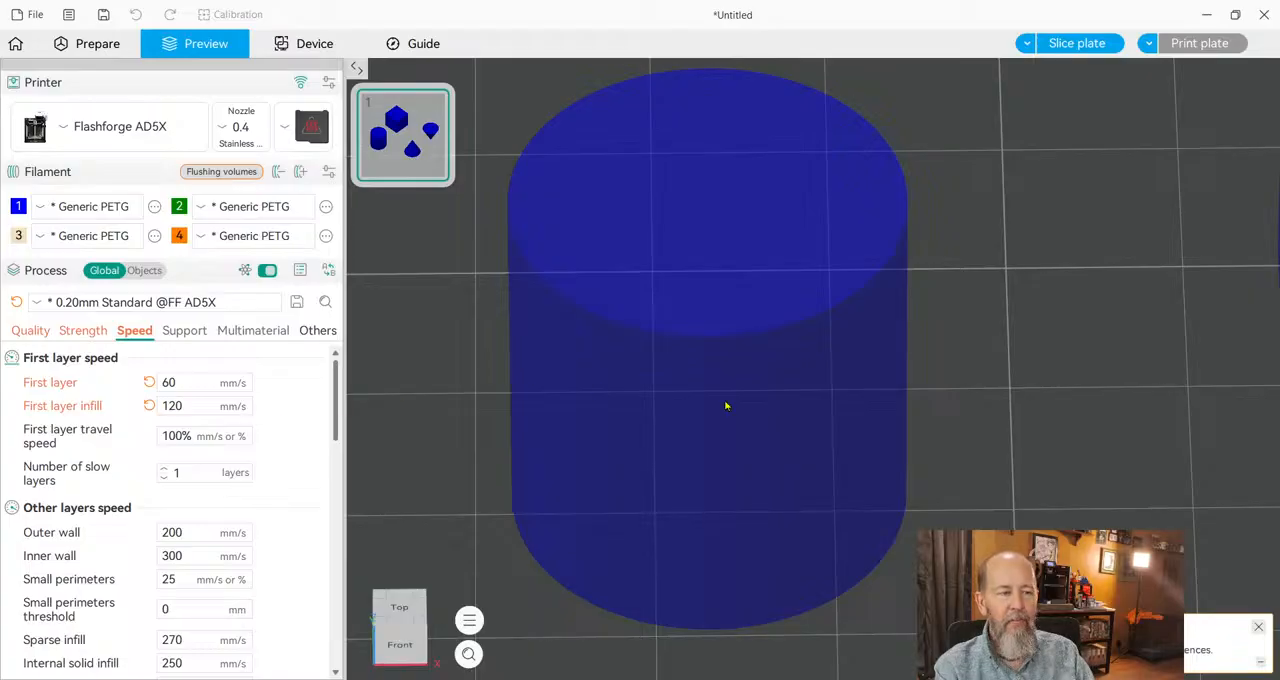
click(1072, 44)
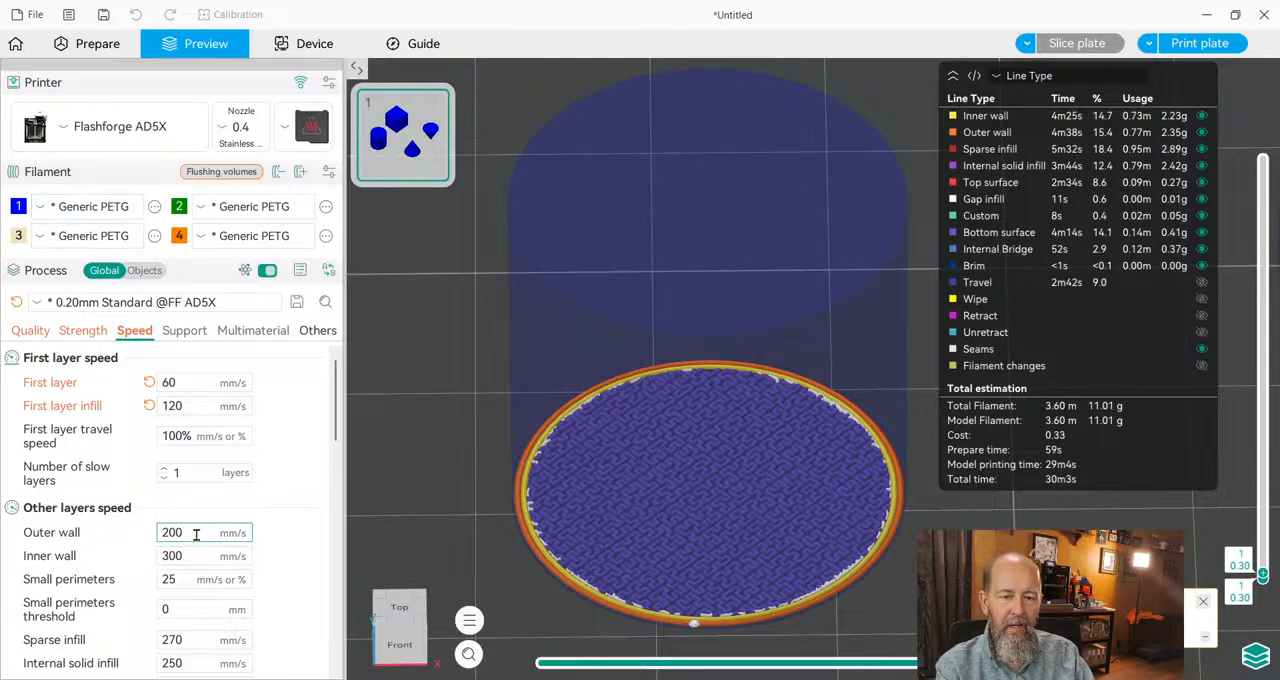
Set the outer wall speed to 300 mm/s and the top surface speed to 120 mm/s for the other layers.
double_click(178, 532)
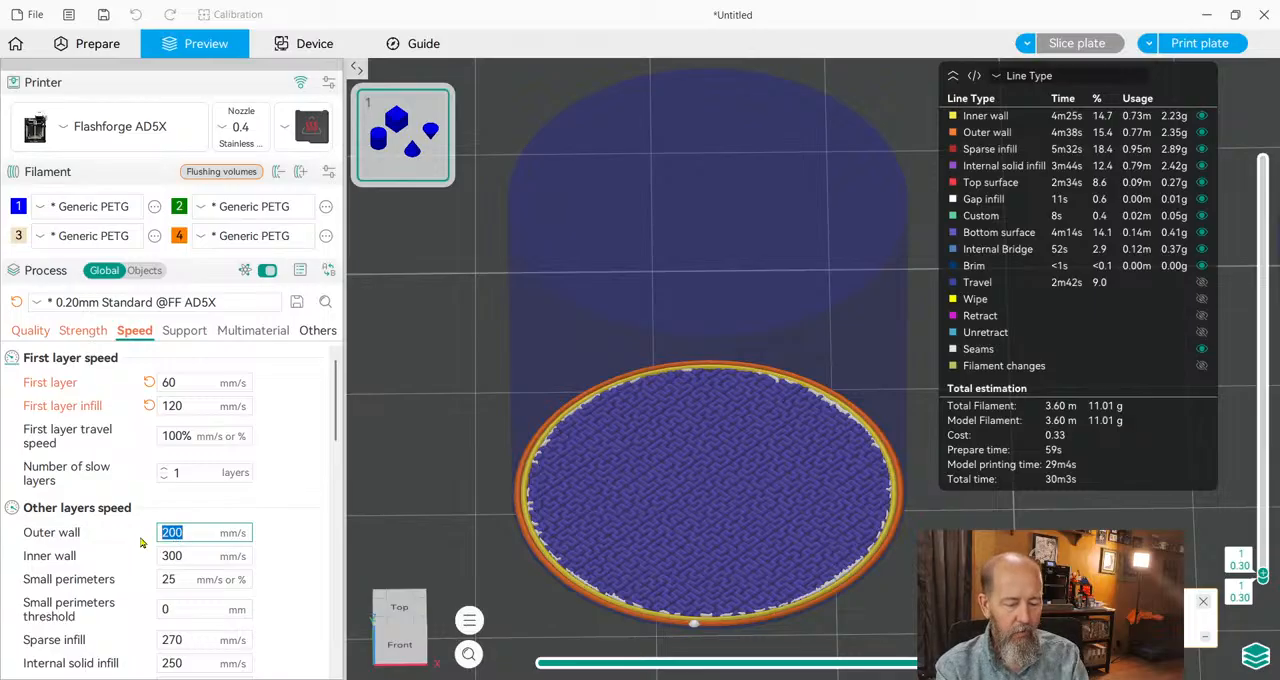
text(300)
key(Tab)
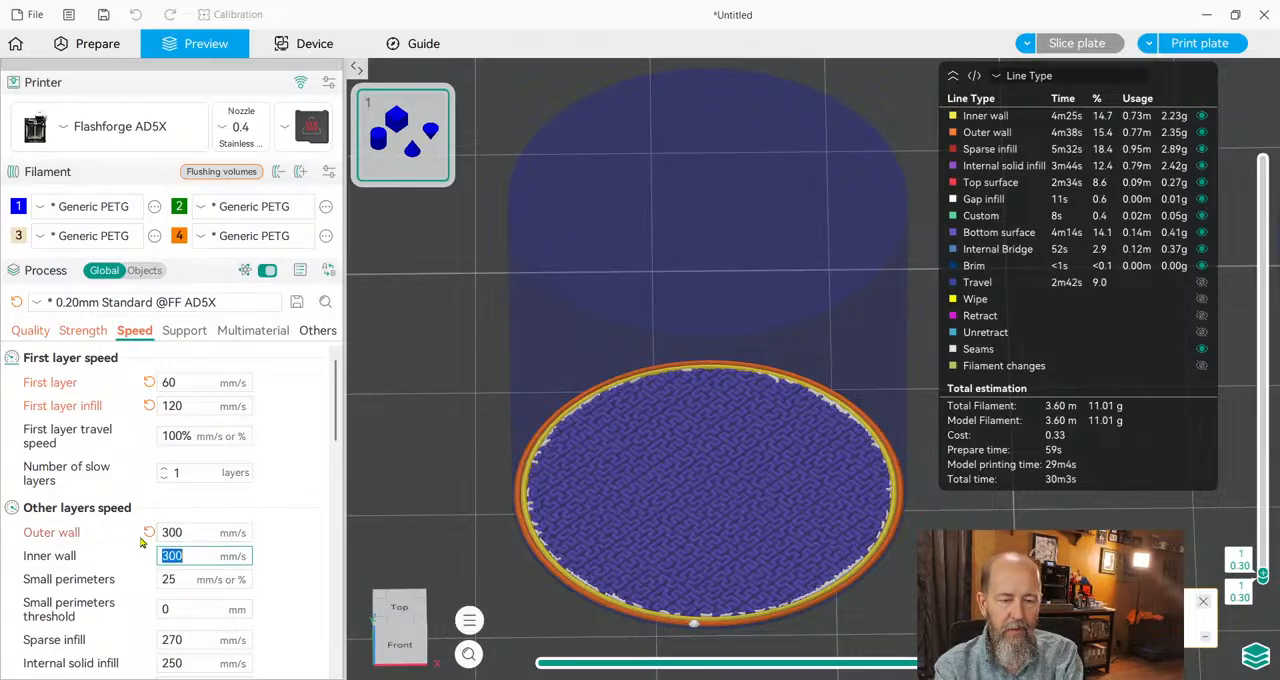
scroll(199, 557, down, 1)
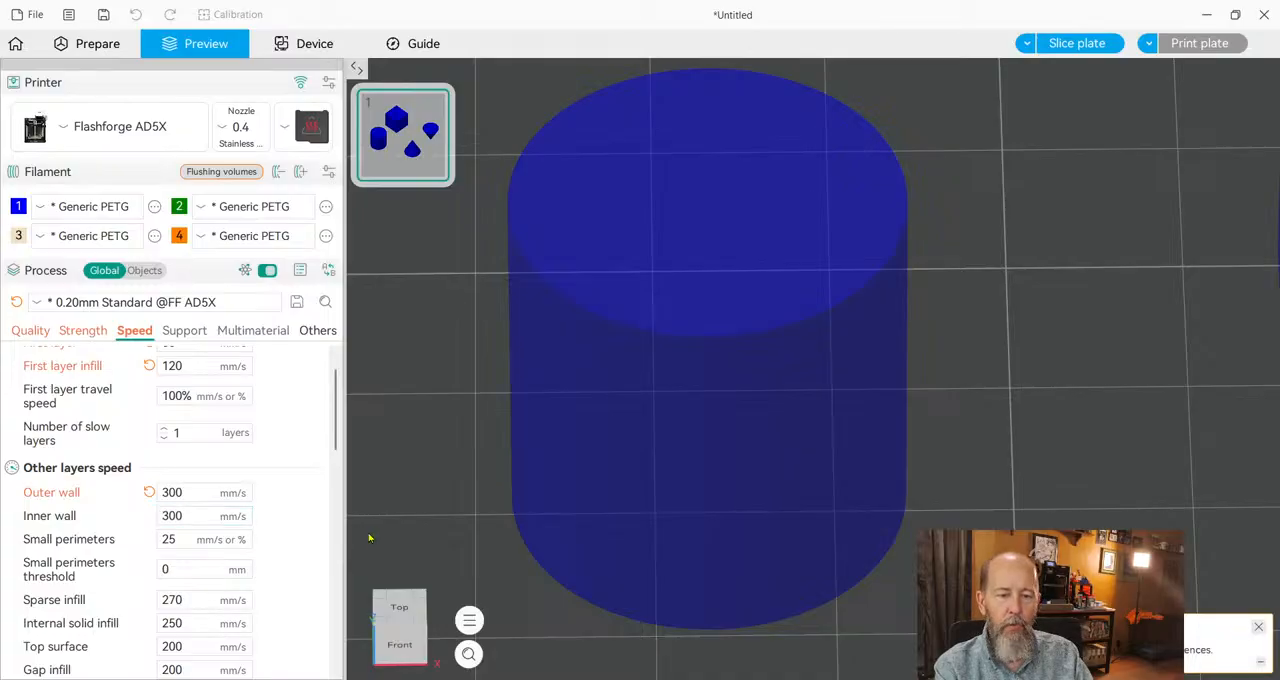
scroll(290, 515, down, 3)
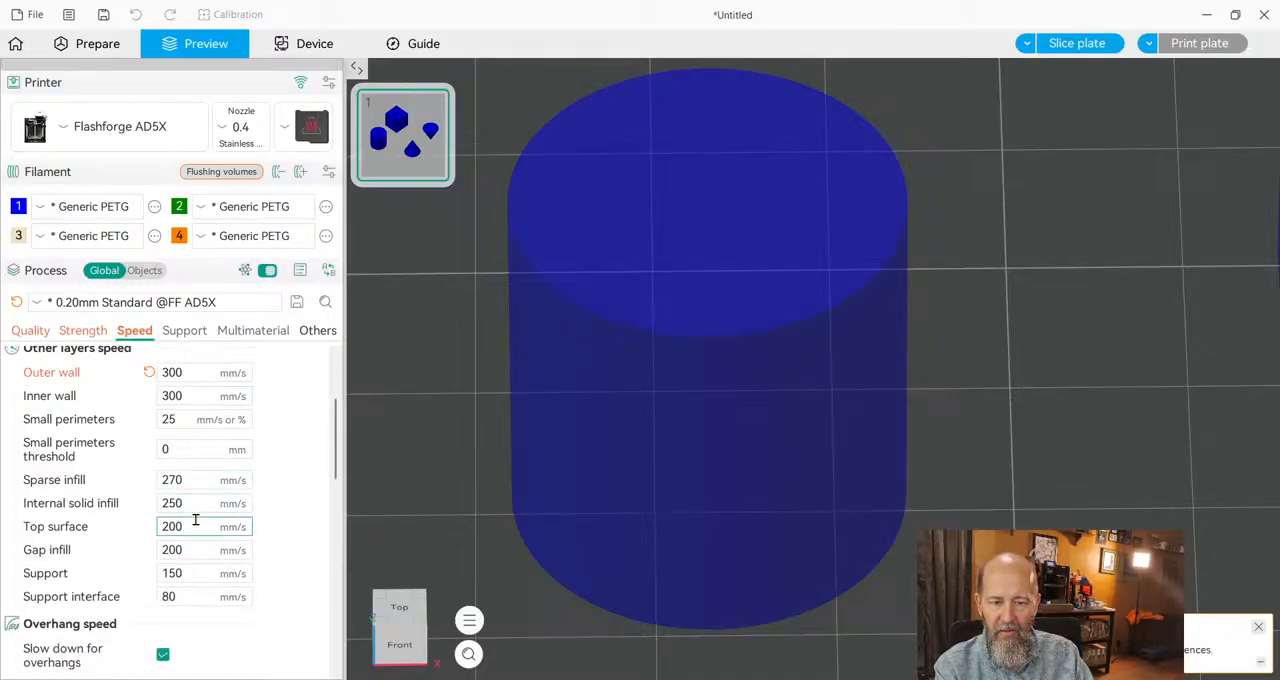
drag(200, 531, 149, 532)
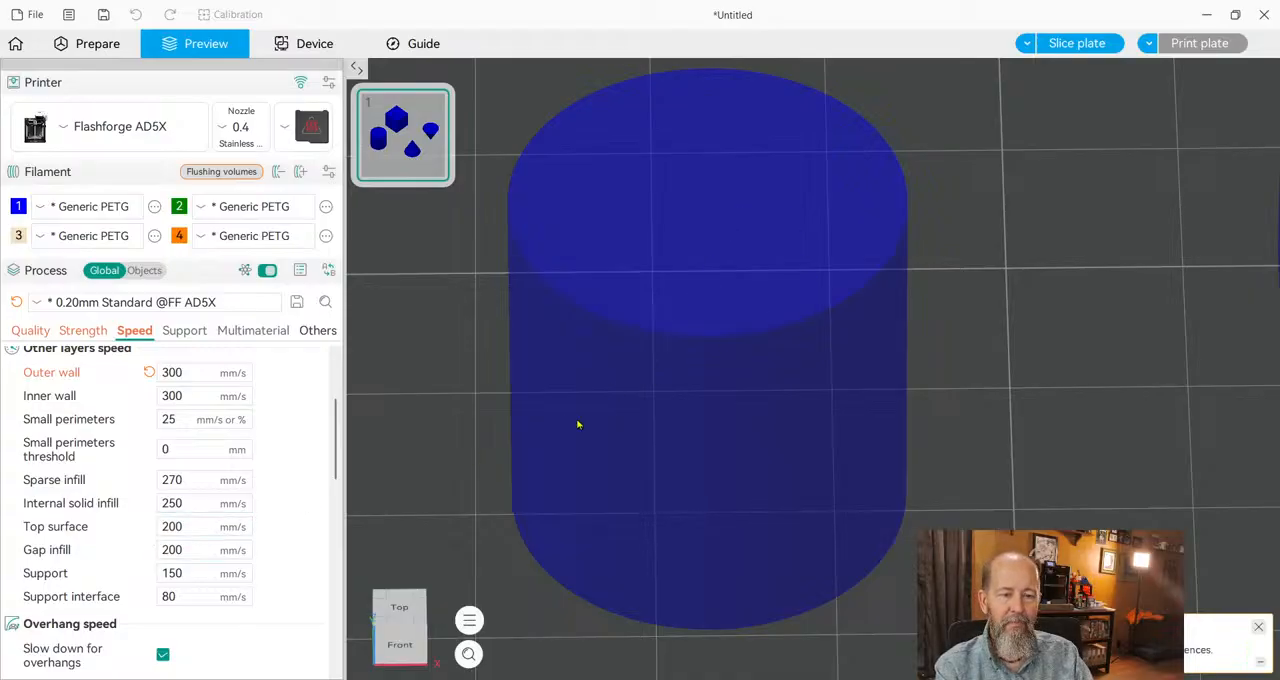
drag(184, 526, 160, 526)
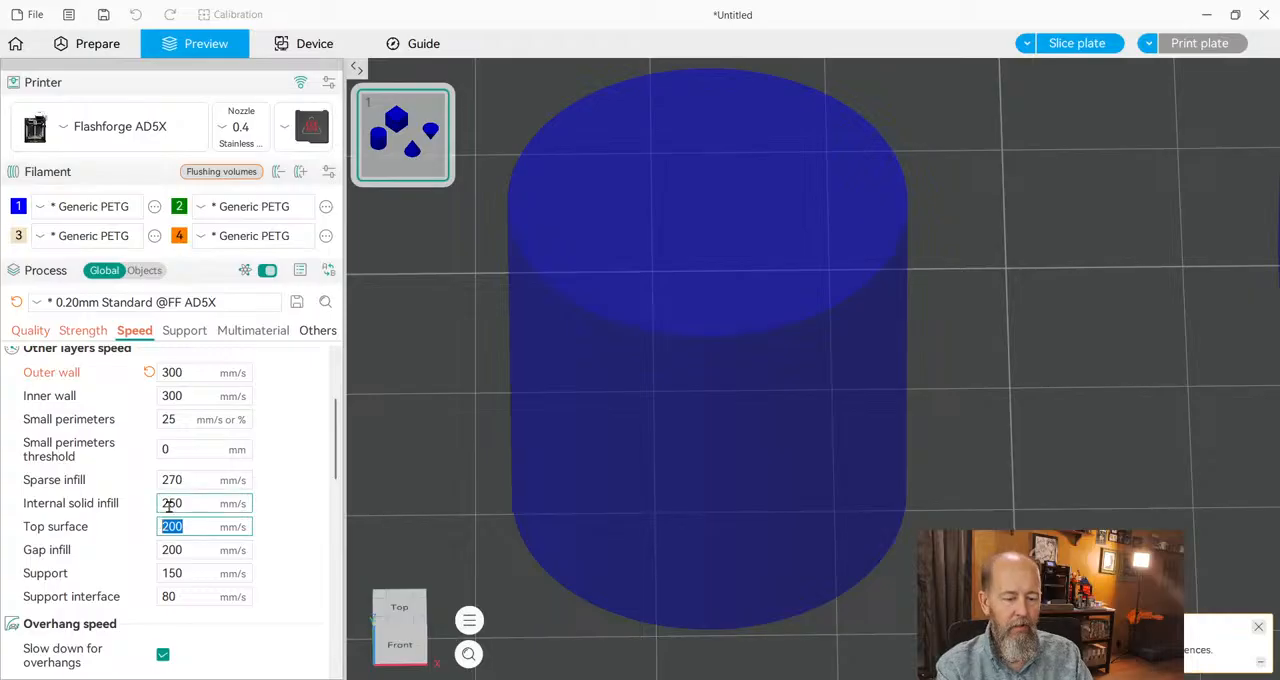
text(120)
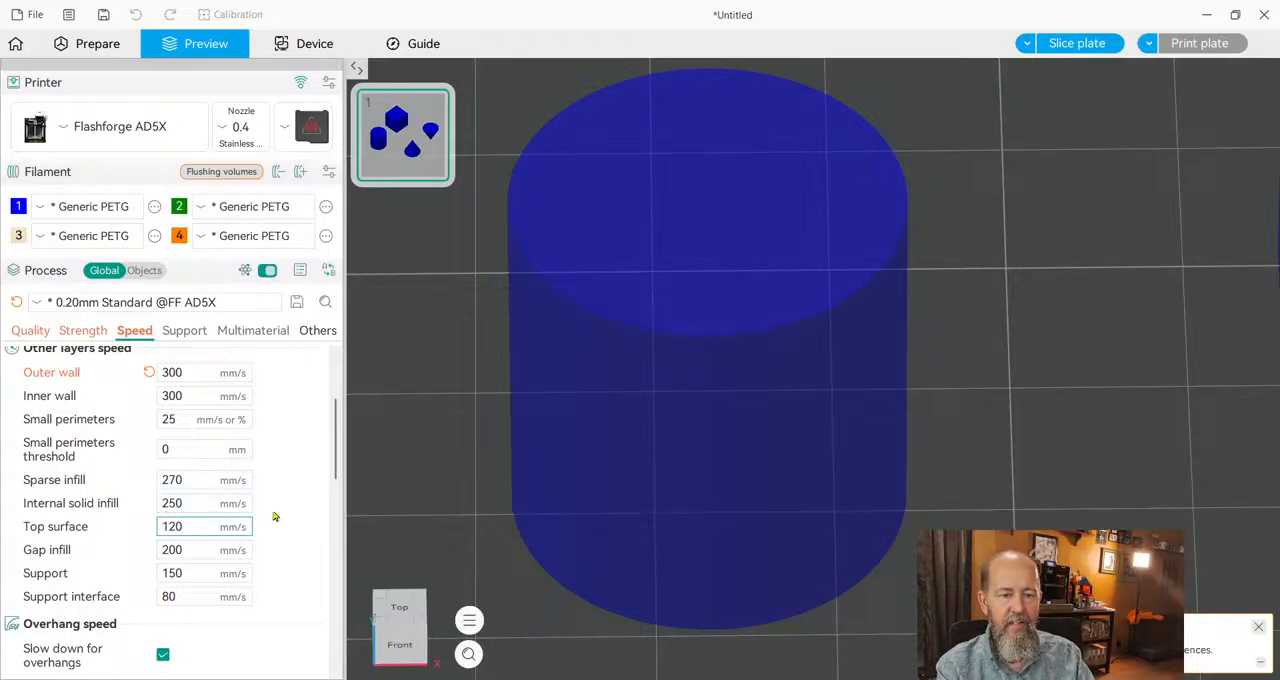
key(Return)
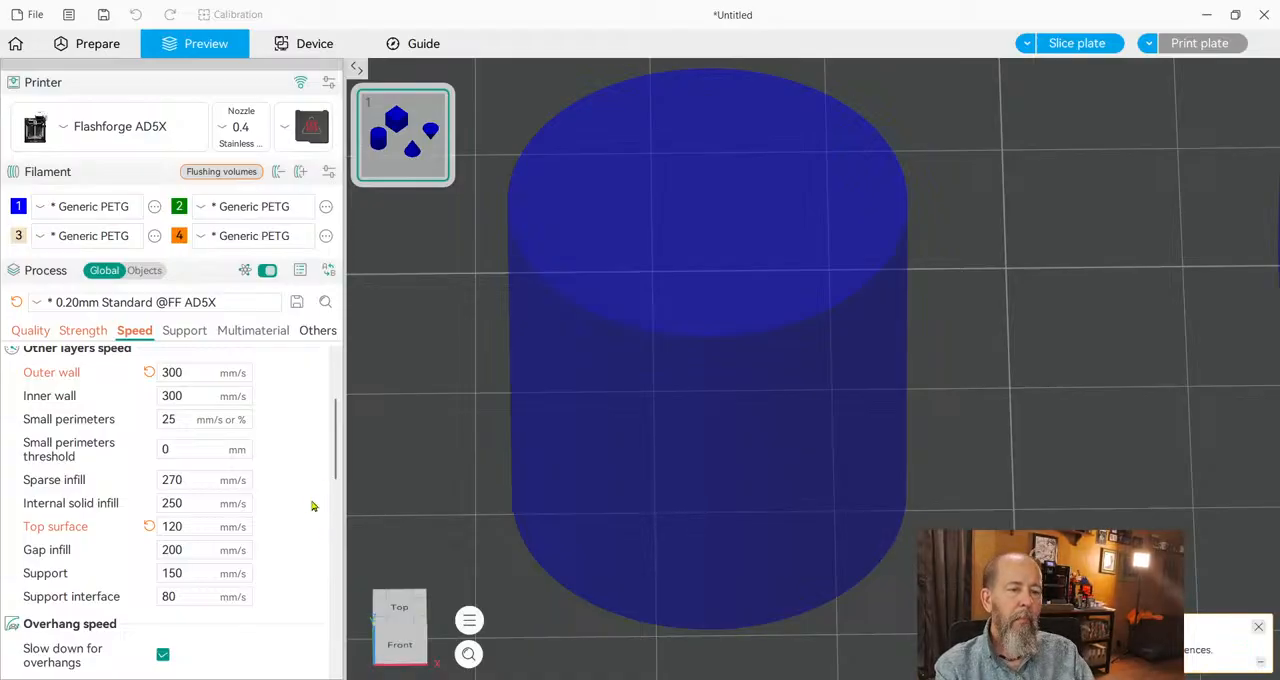
Review the overhang, bridge and travel speeds, slice the plate and raise the preview to layer 80.
scroll(279, 535, down, 1)
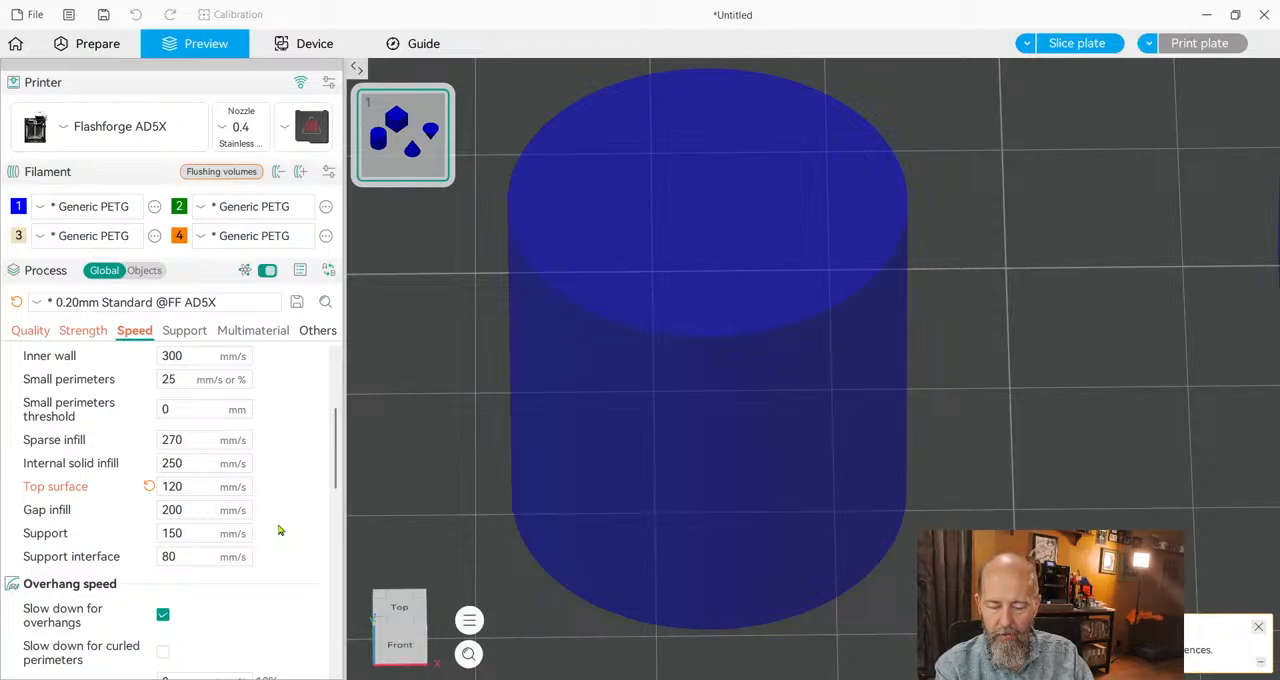
scroll(279, 530, down, 4)
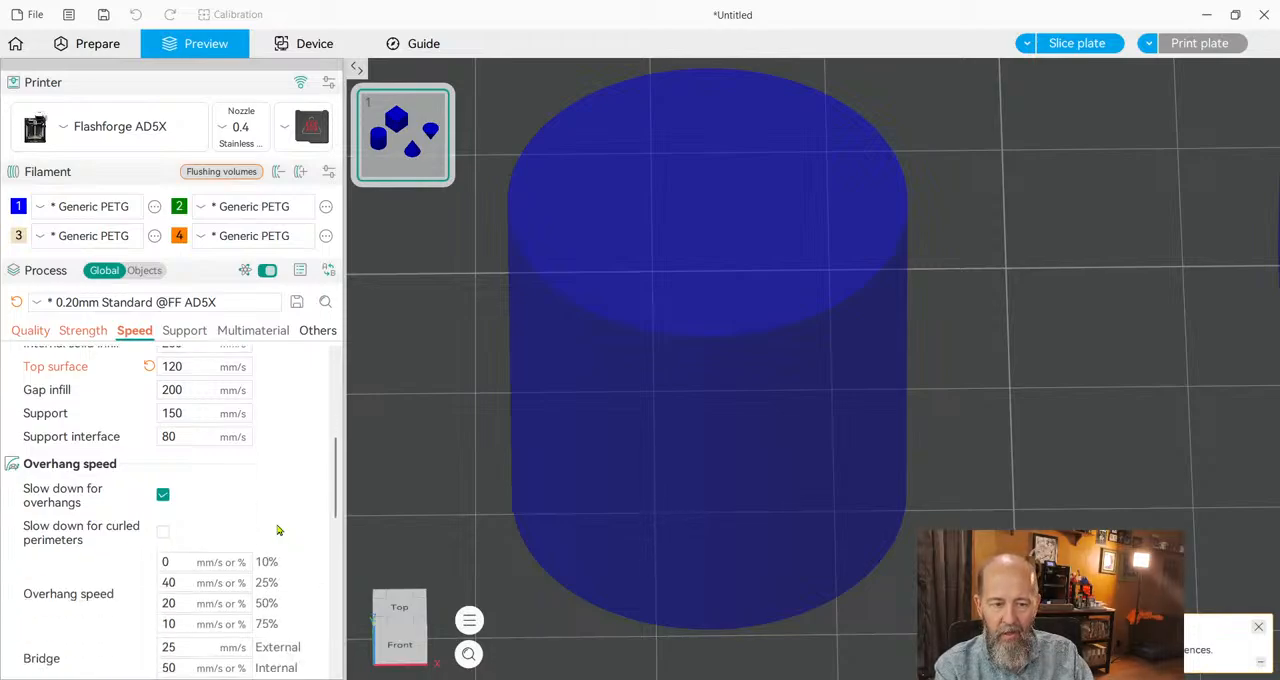
scroll(303, 487, down, 2)
scroll(303, 487, down, 3)
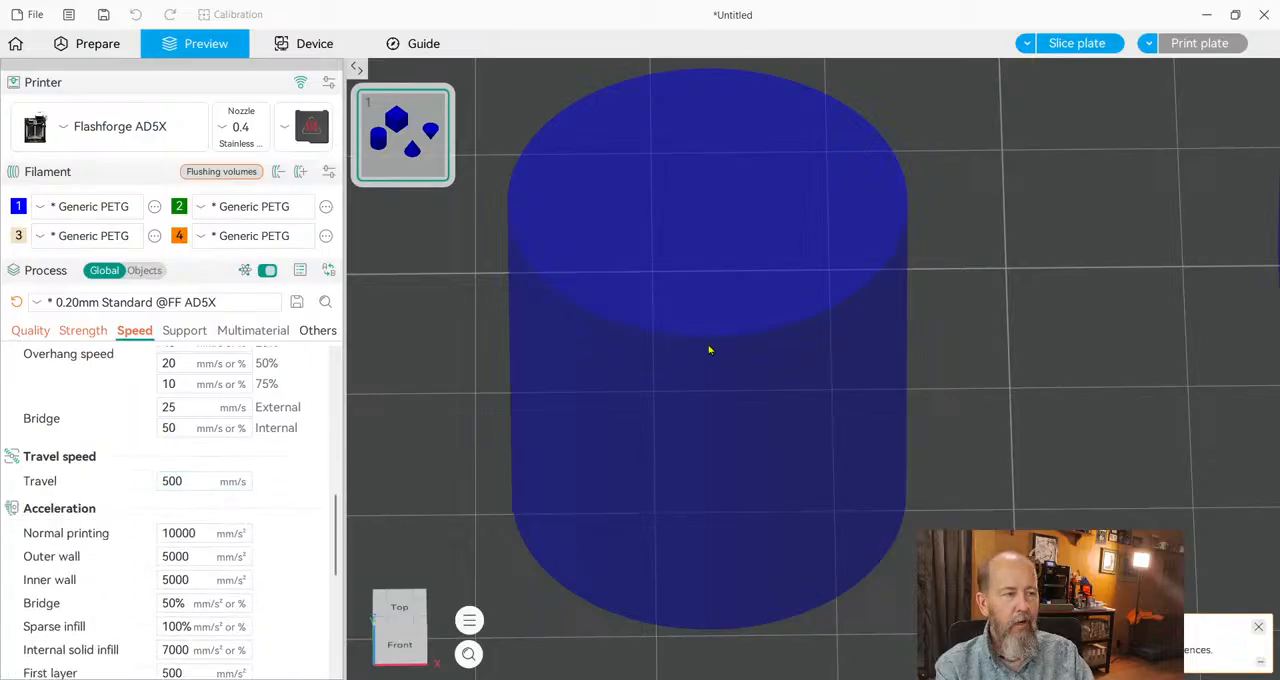
click(1080, 40)
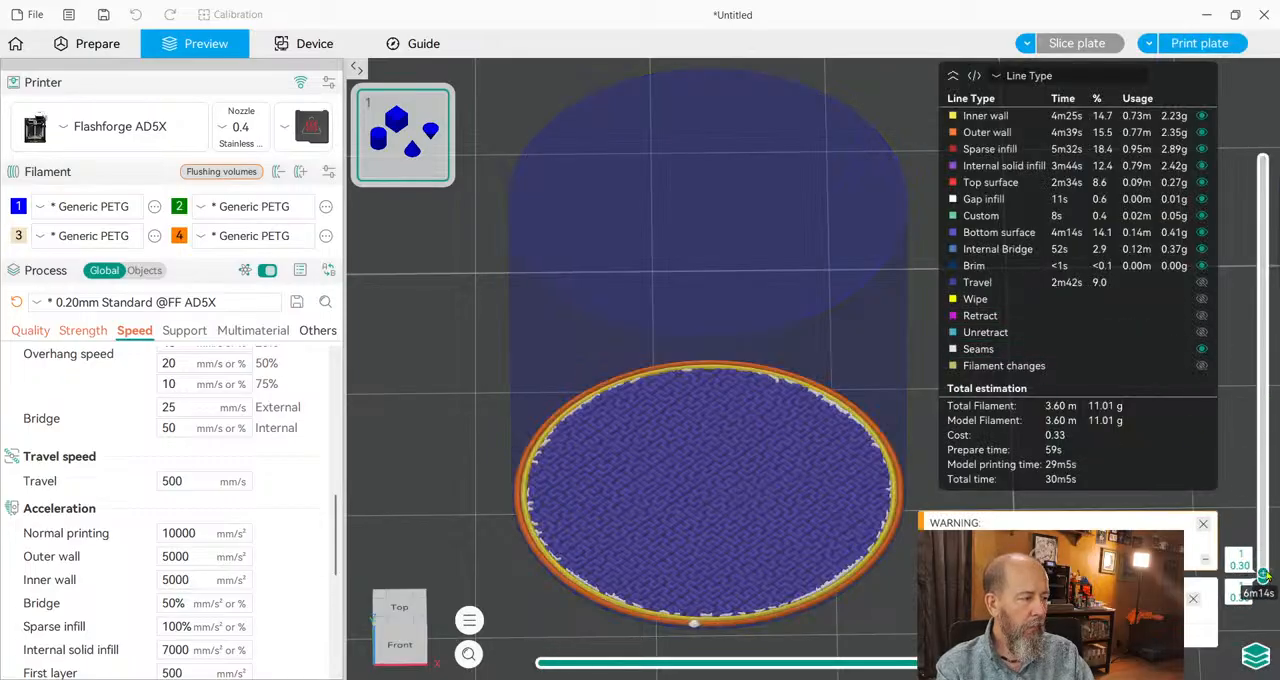
drag(1263, 577, 1245, 300)
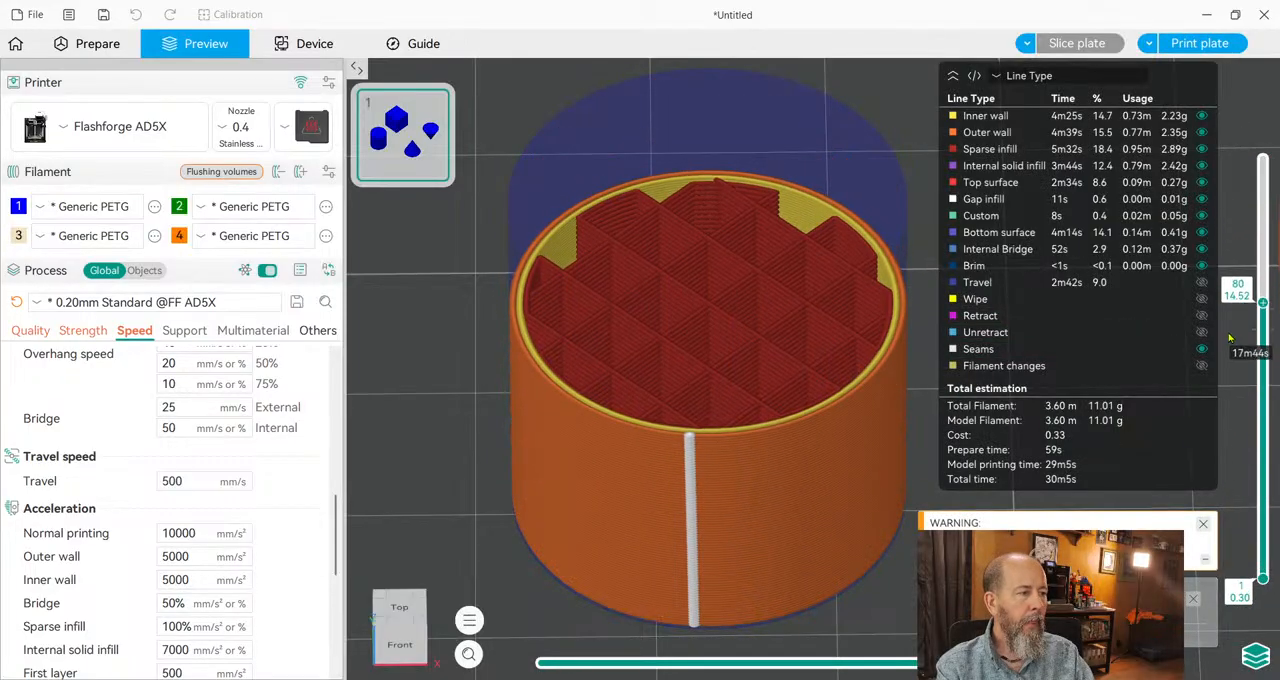
Show the travel moves in the preview and examine them between the four shapes up to layer 100.
click(990, 286)
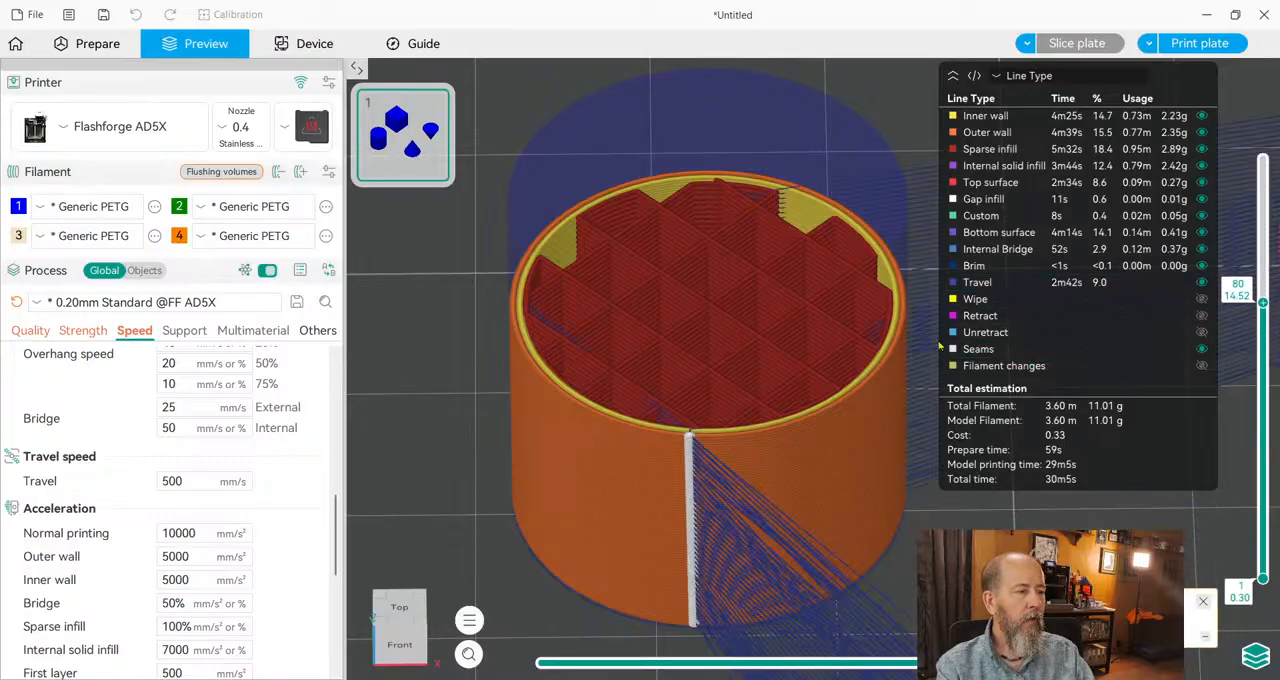
scroll(896, 489, down, 3)
scroll(870, 497, down, 3)
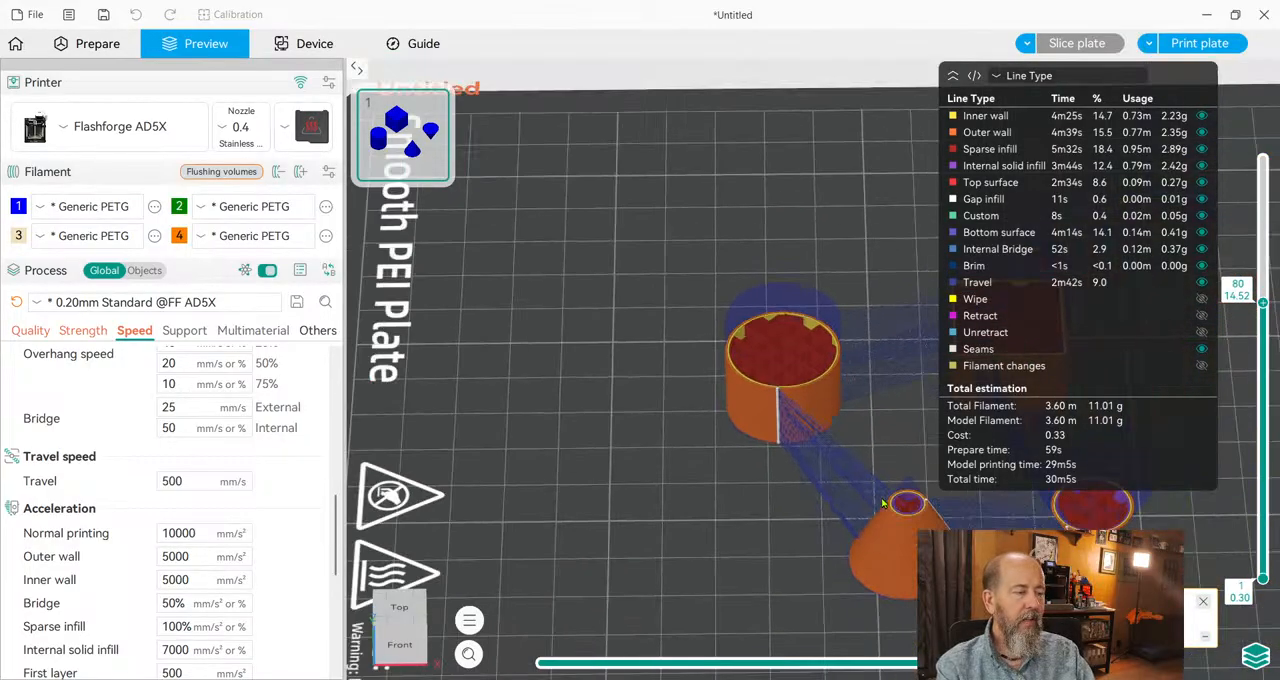
right_drag(872, 391, 616, 396)
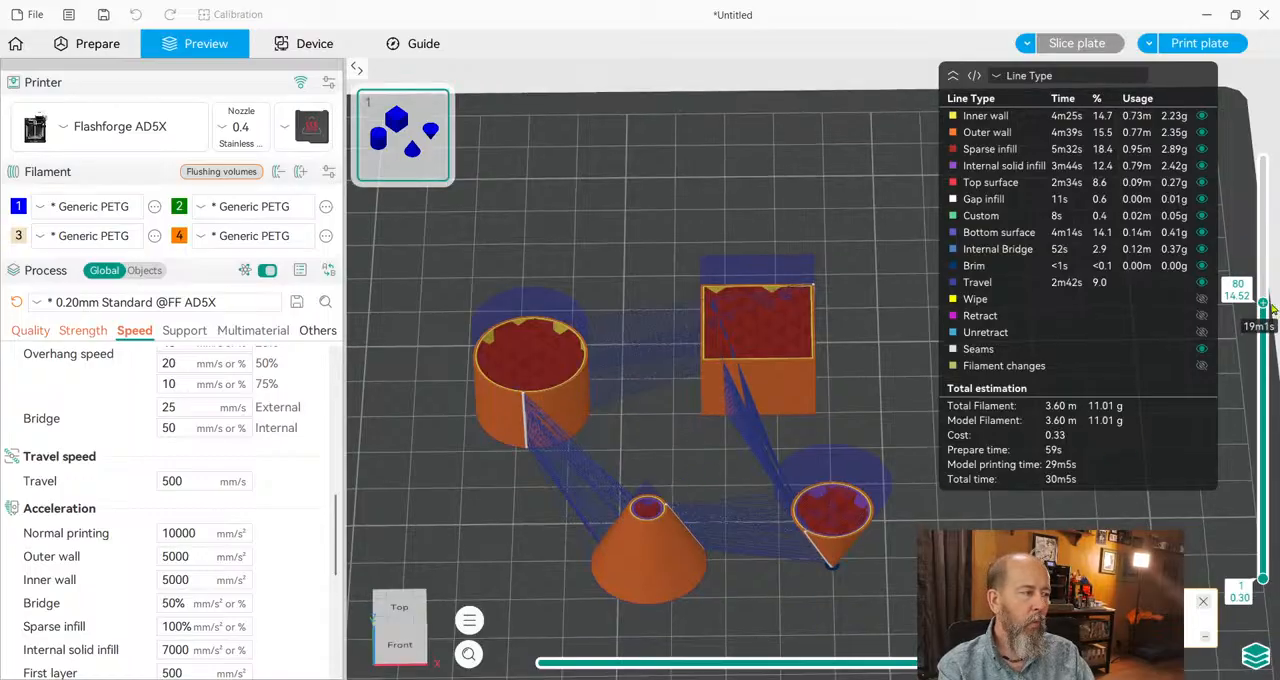
drag(1263, 302, 1263, 233)
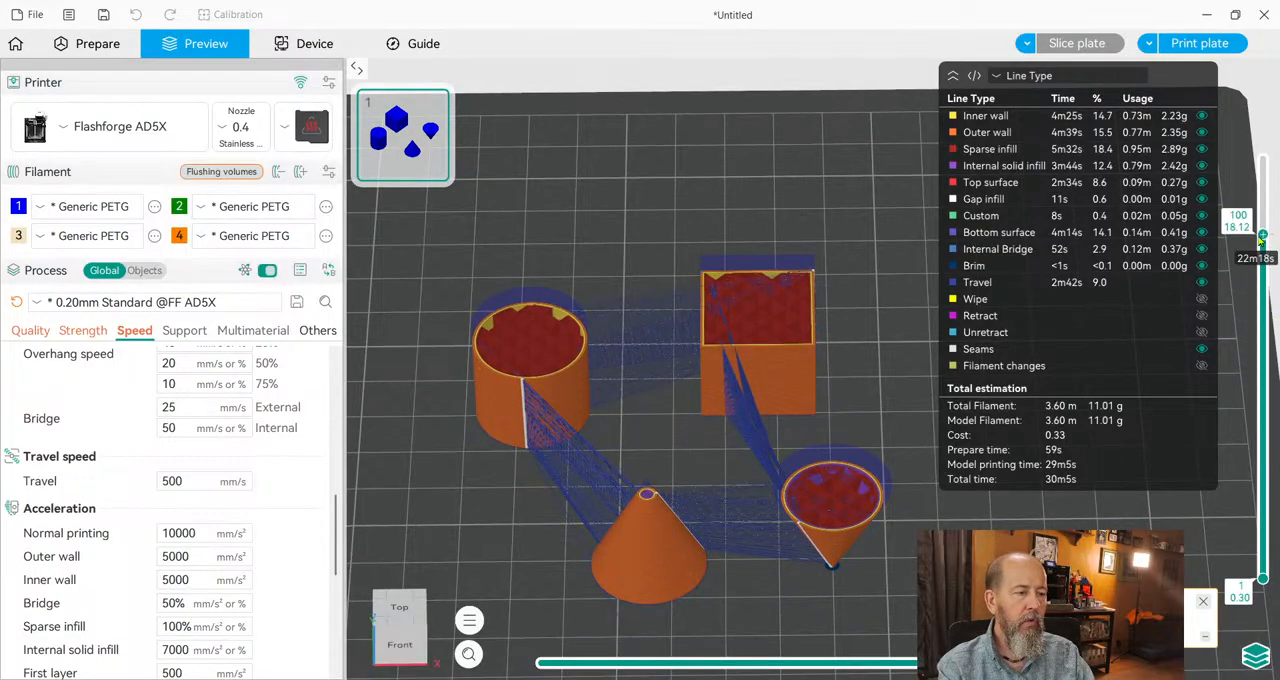
Set the travel speed to 20000 mm/s.
click(165, 481)
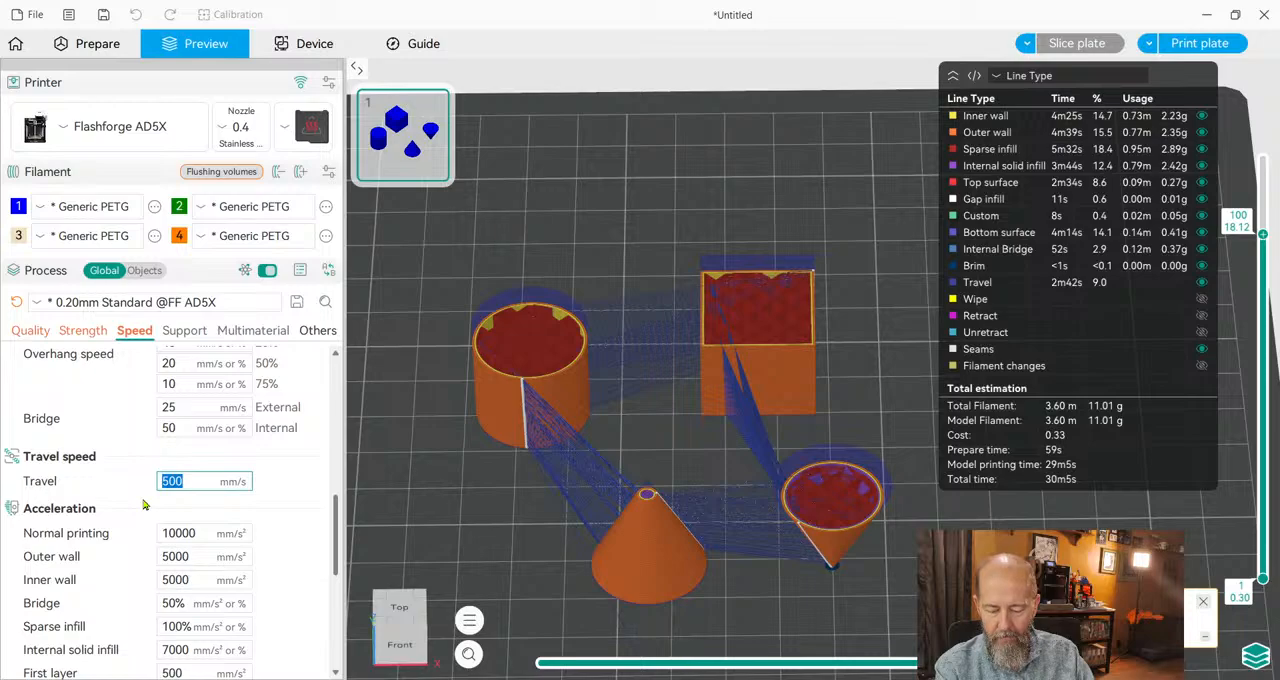
text(20)
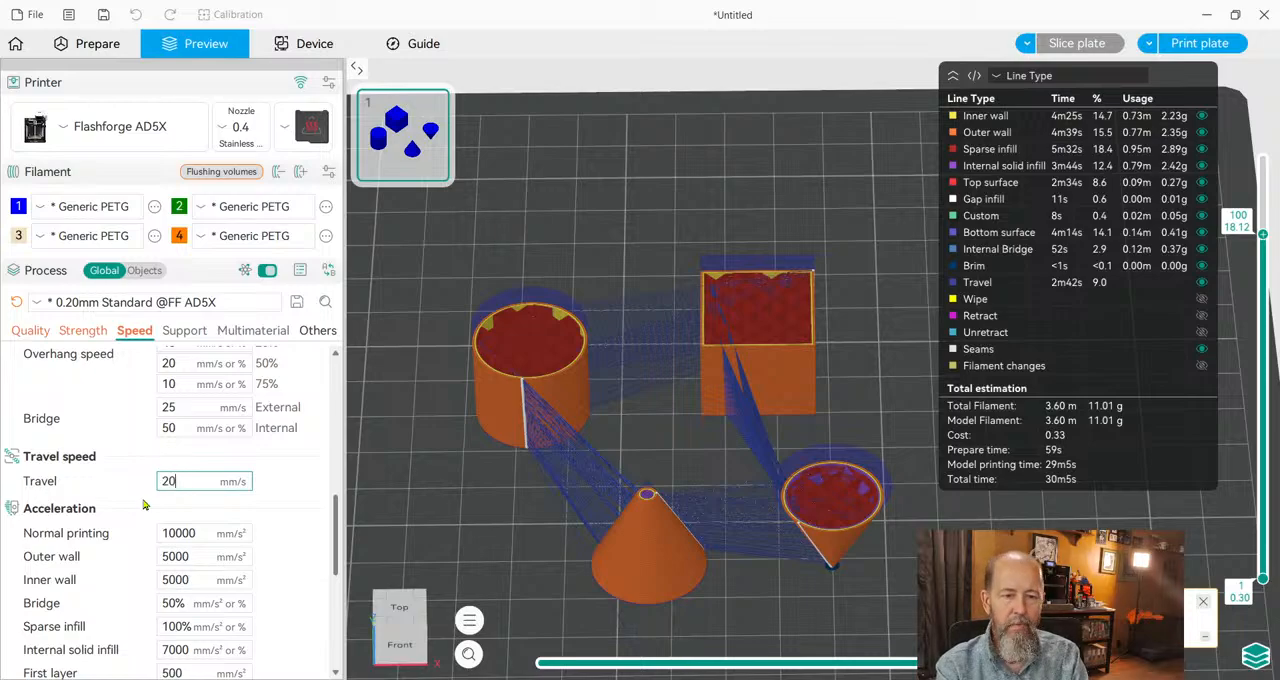
text(000)
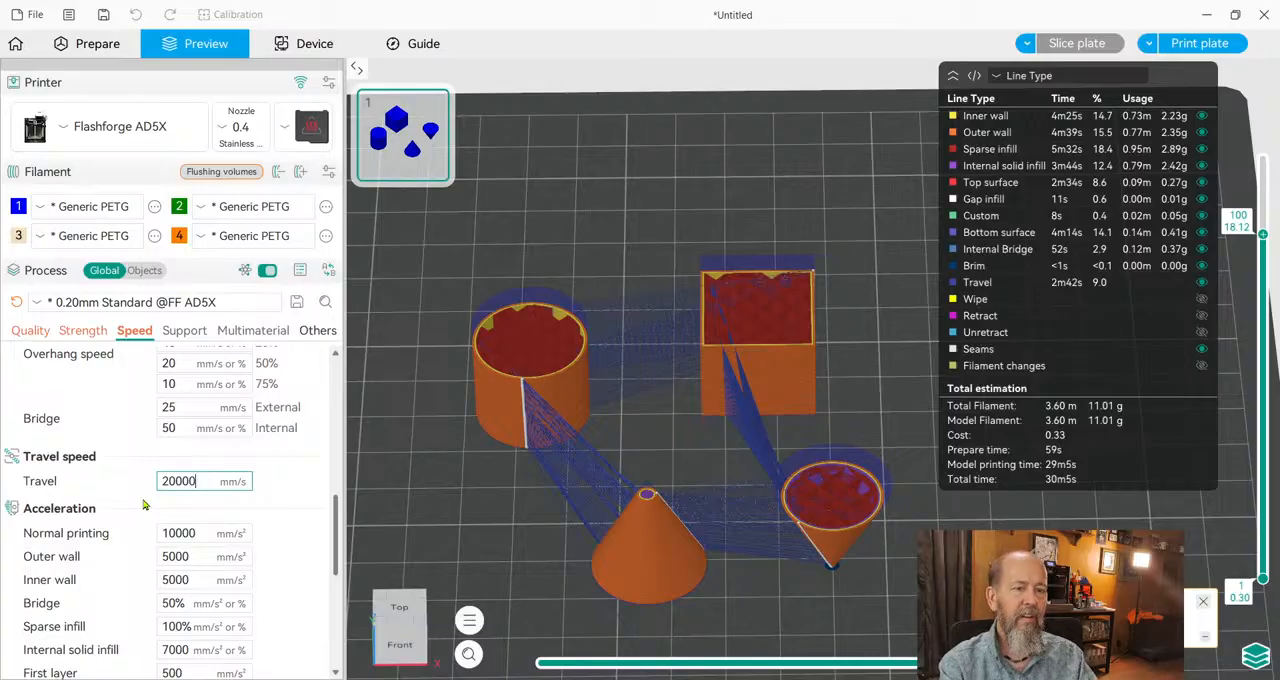
click(307, 497)
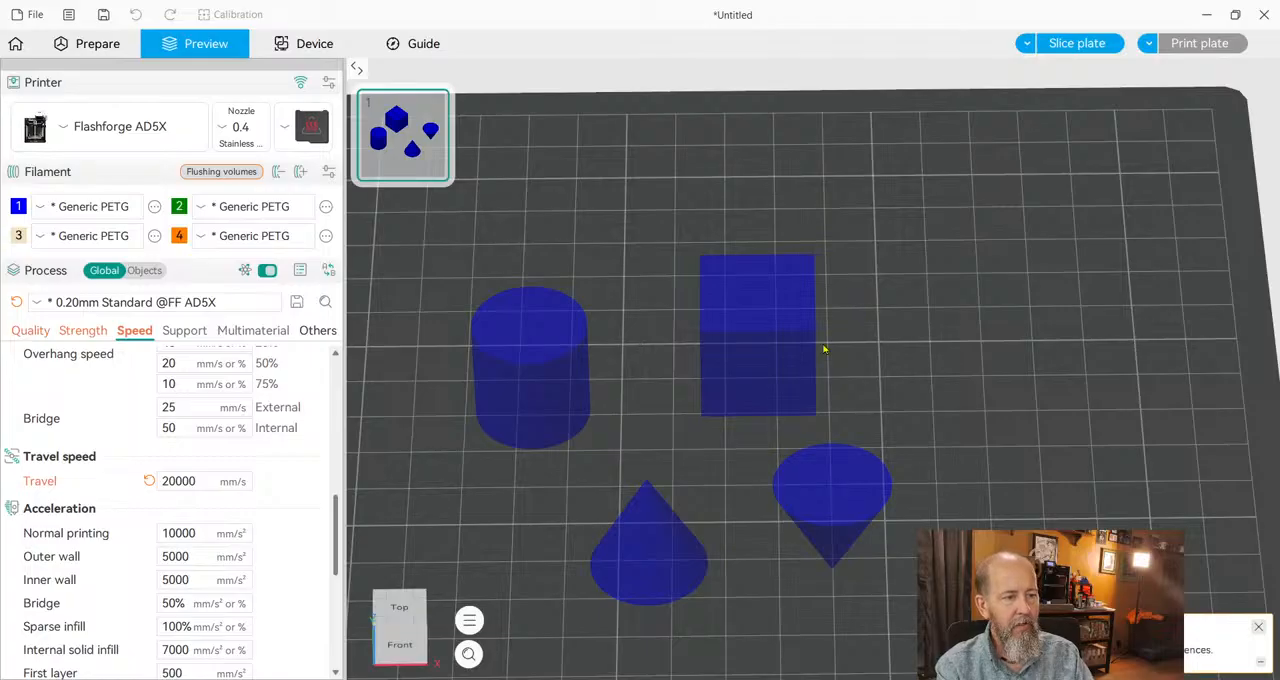
click(202, 535)
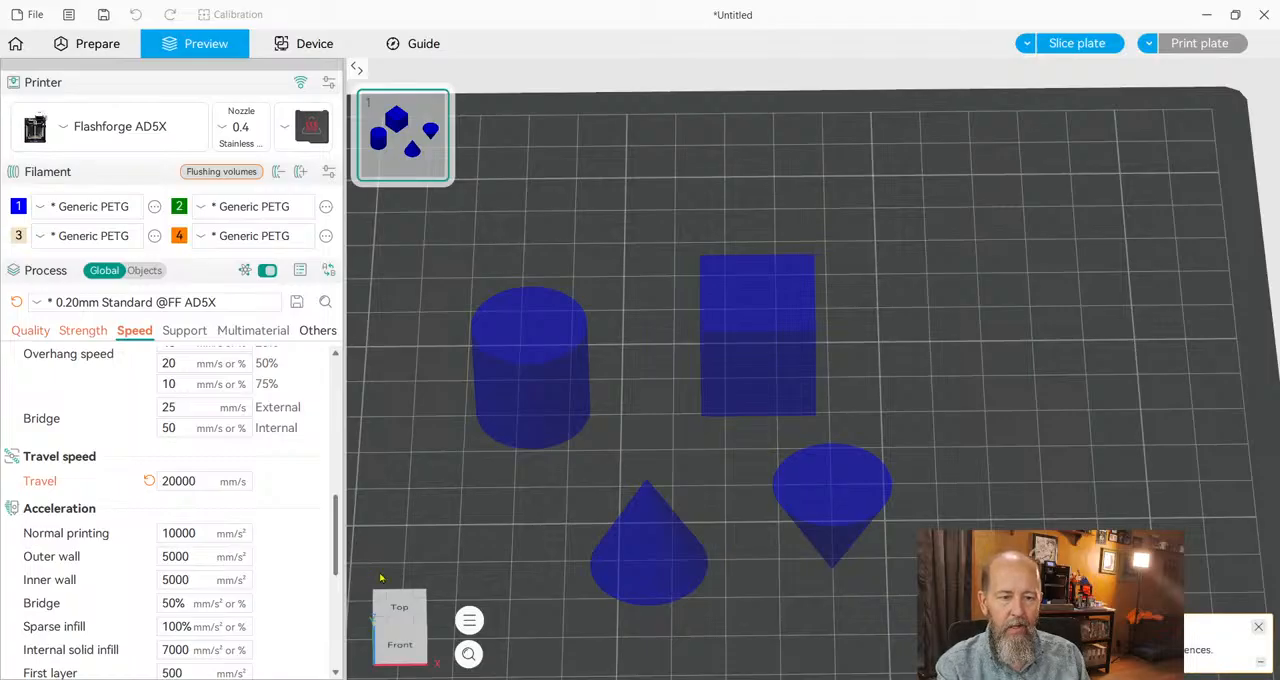
Set the normal printing acceleration to 20000 mm/s².
click(171, 533)
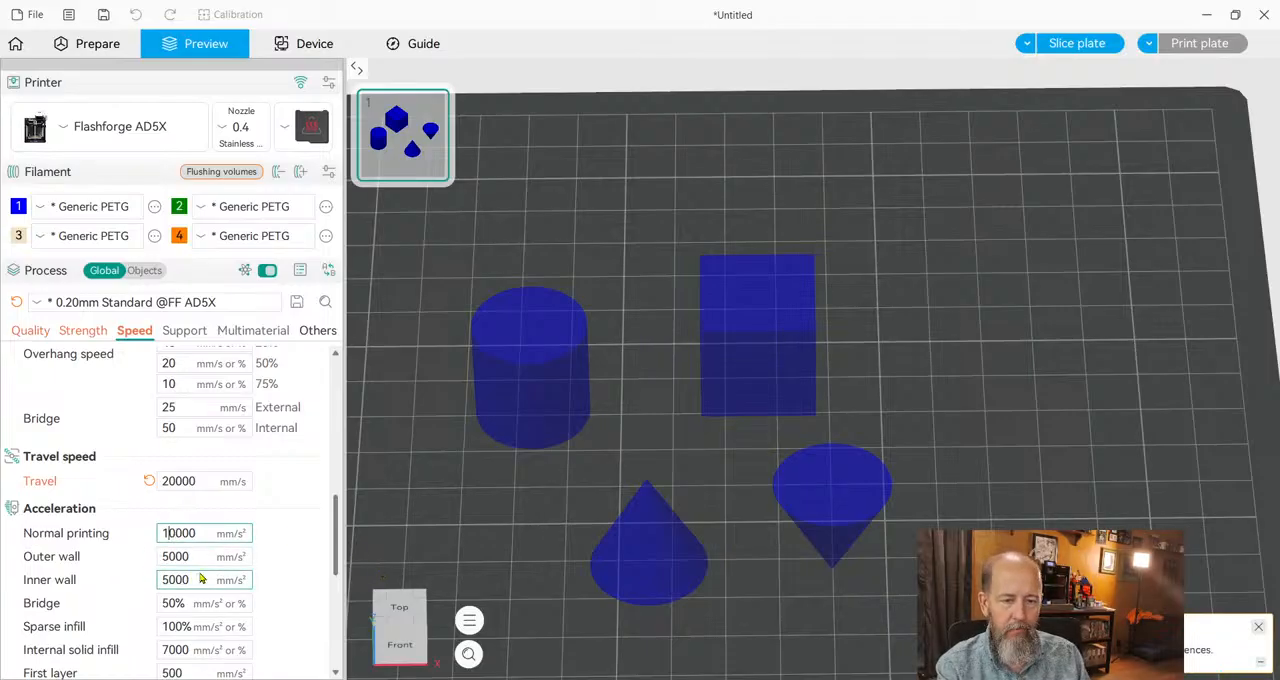
key(BackSpace)
key(BackSpace)
text(2)
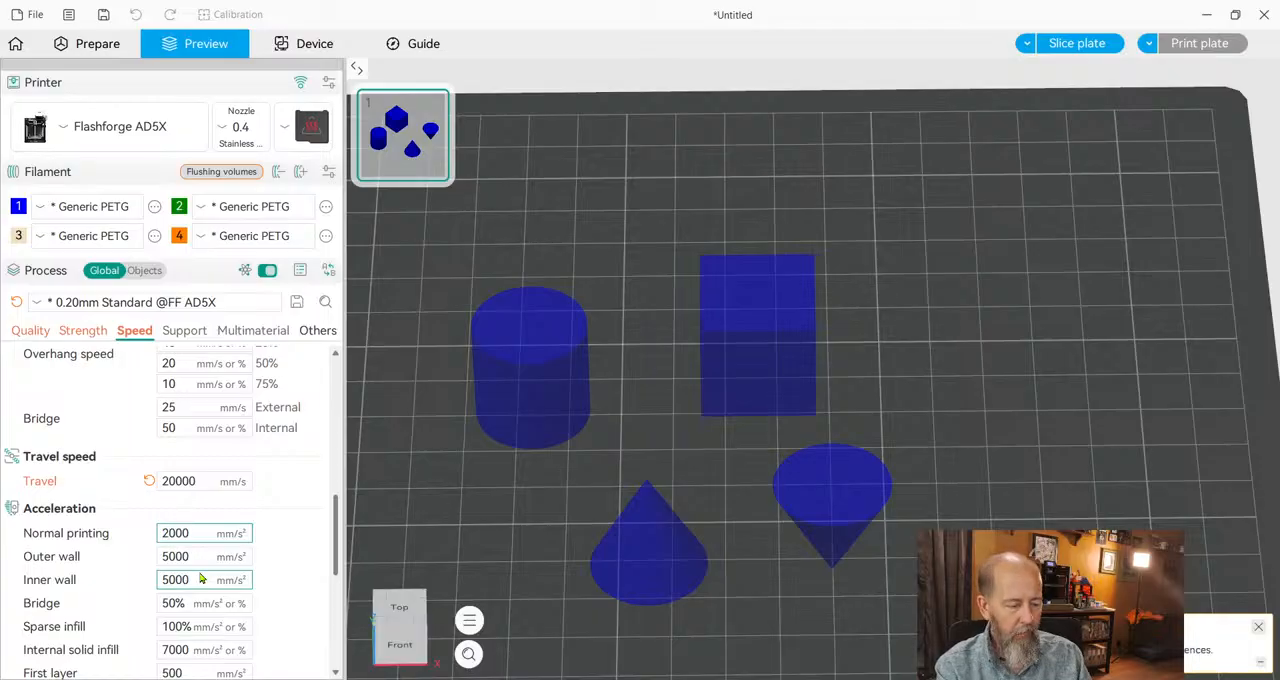
text(0)
Set both the outer wall and inner wall accelerations to 8000 mm/s².
click(197, 562)
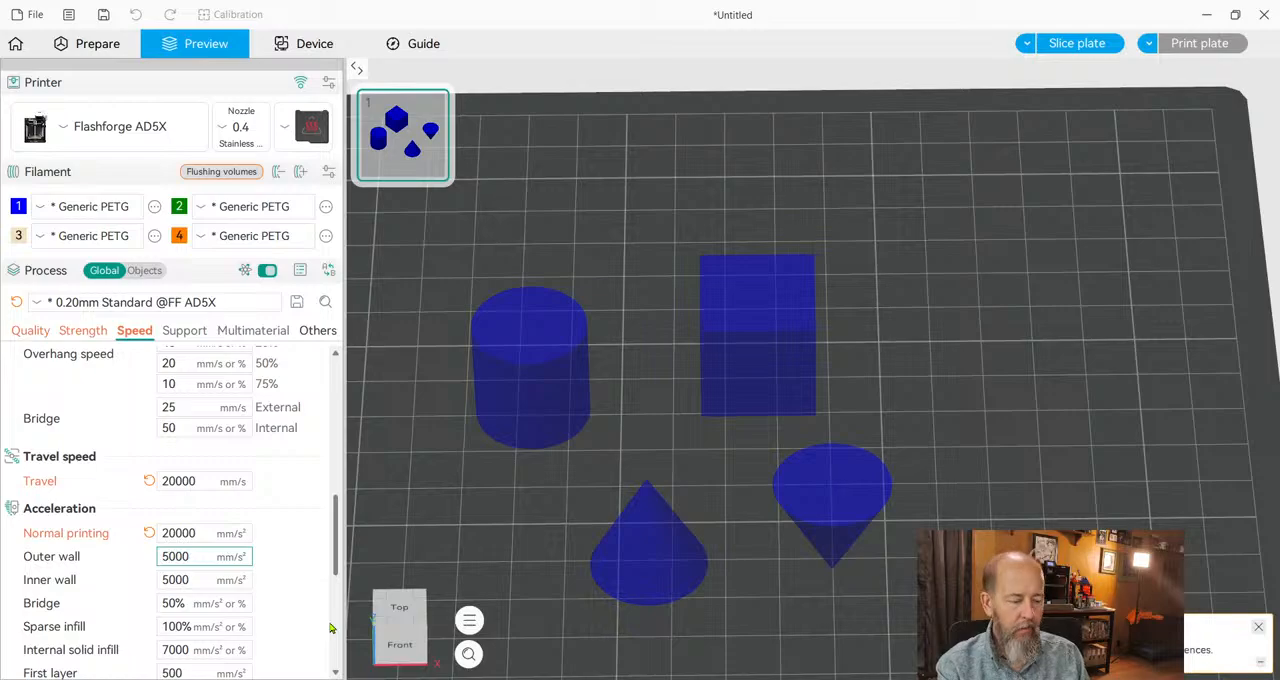
key(Home)
key(Delete)
text(8)
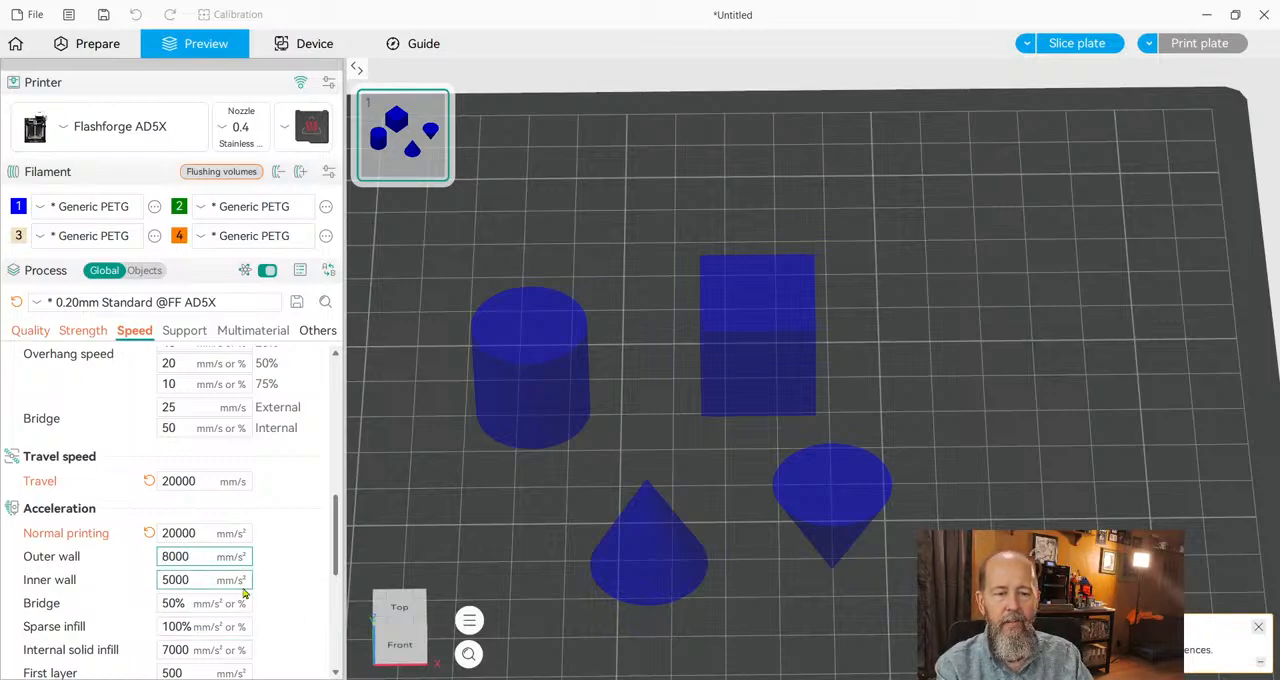
click(211, 581)
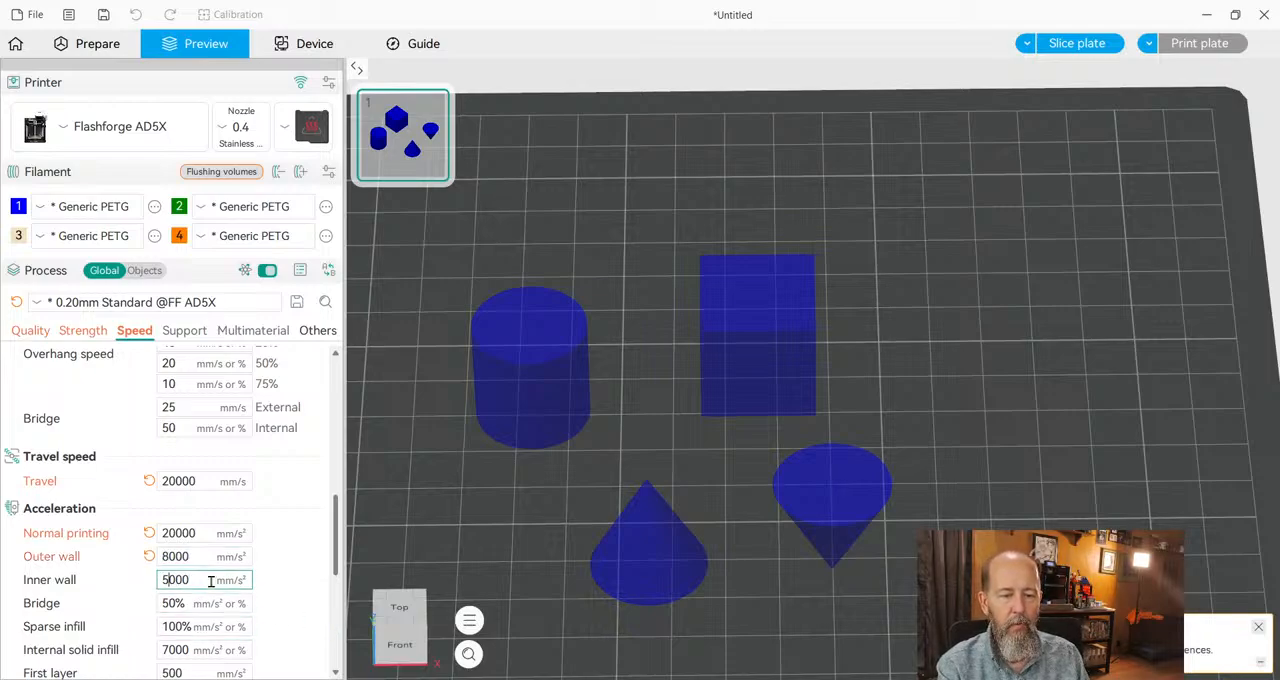
key(Home)
key(Delete)
text(8)
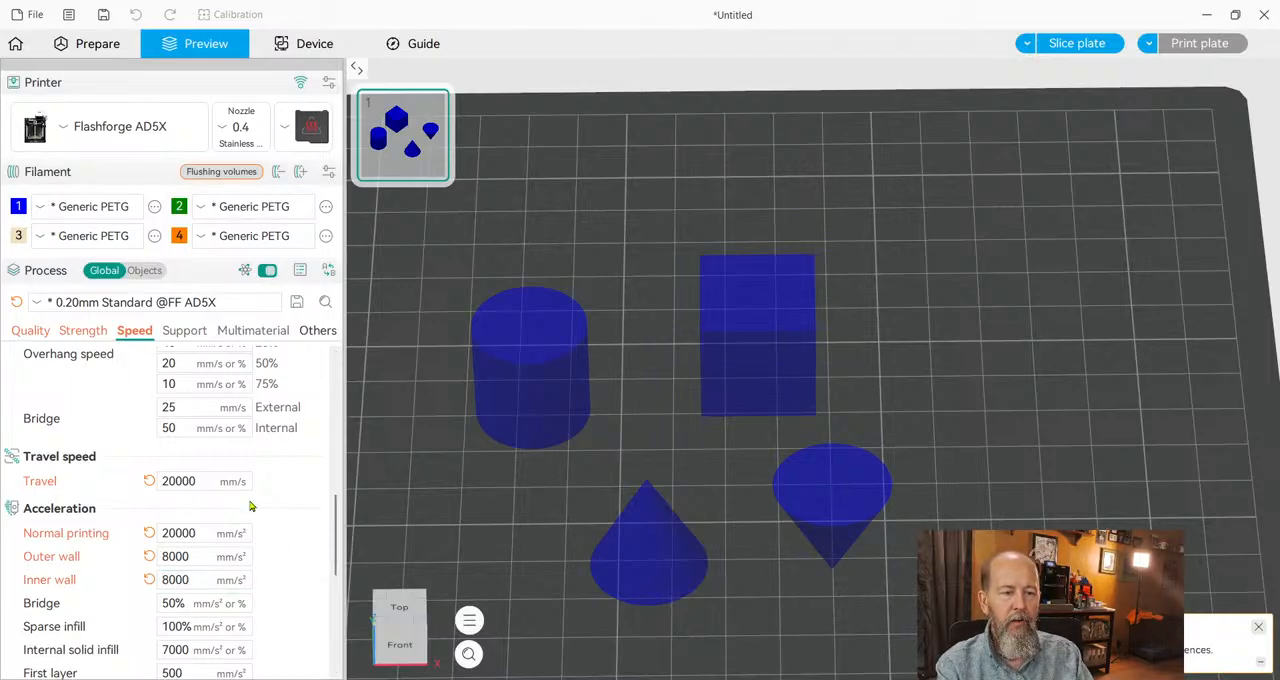
Set the travel acceleration to 20000 mm/s² and look over the jerk settings.
scroll(331, 511, down, 2)
scroll(333, 507, down, 1)
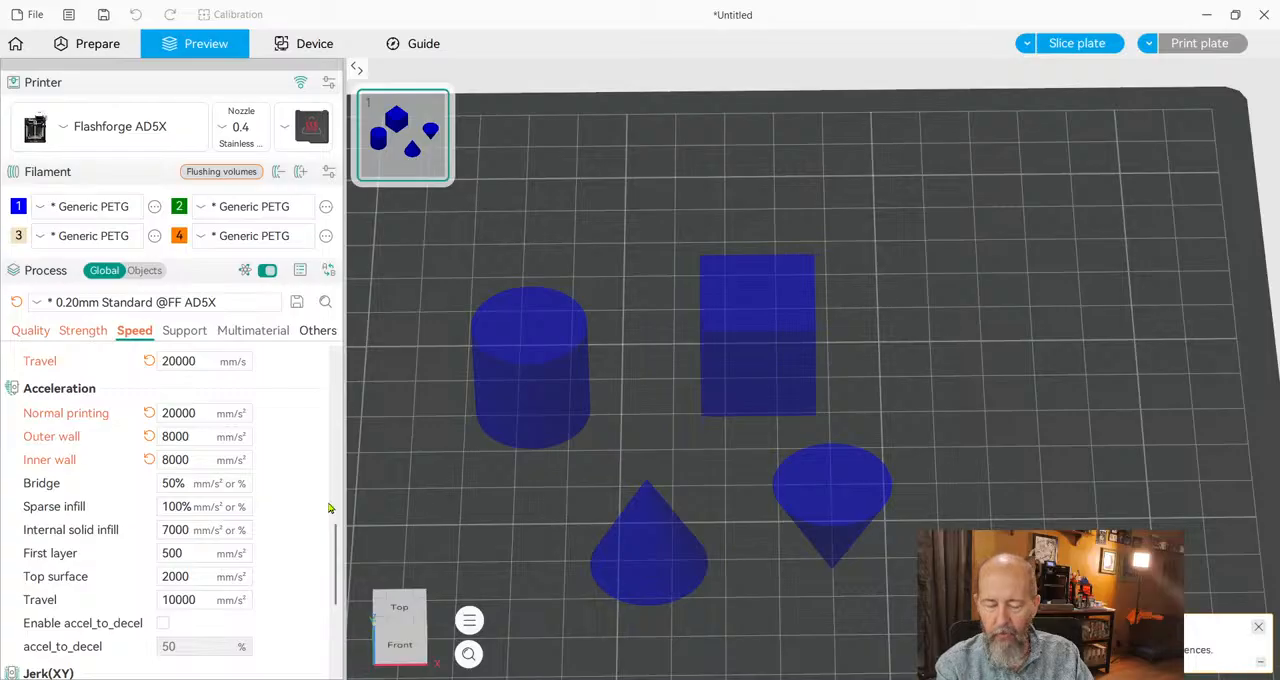
scroll(326, 490, down, 1)
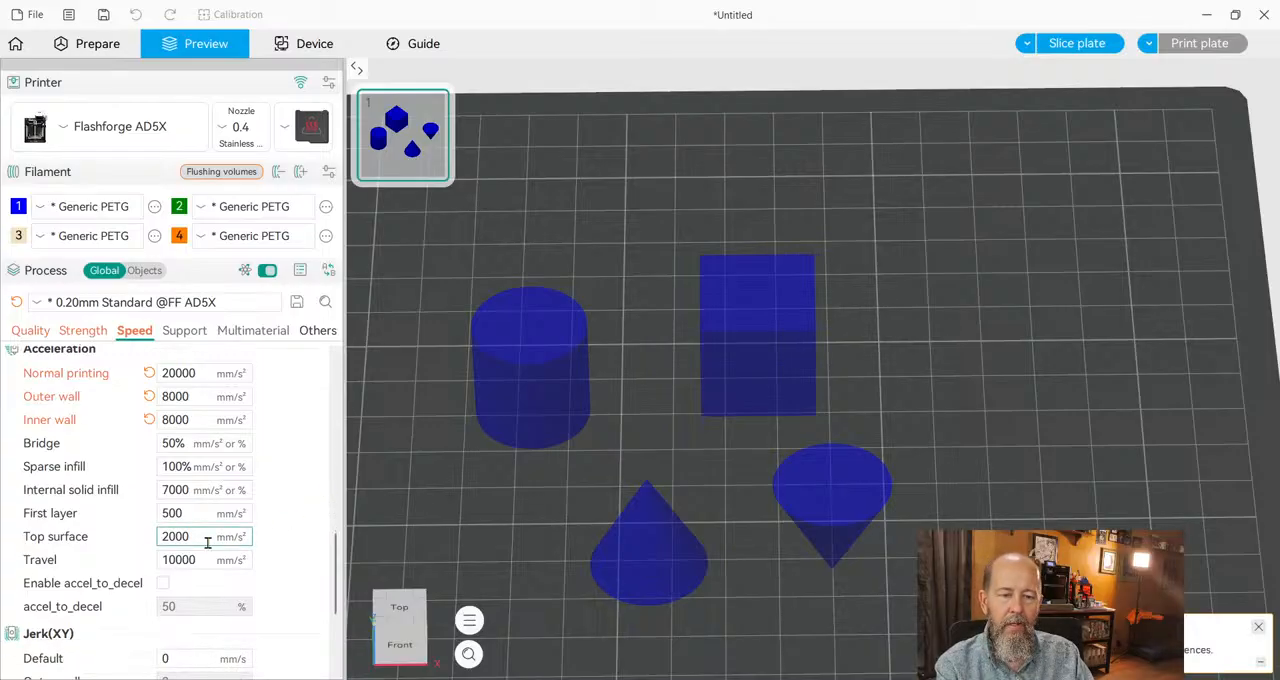
key(BackSpace)
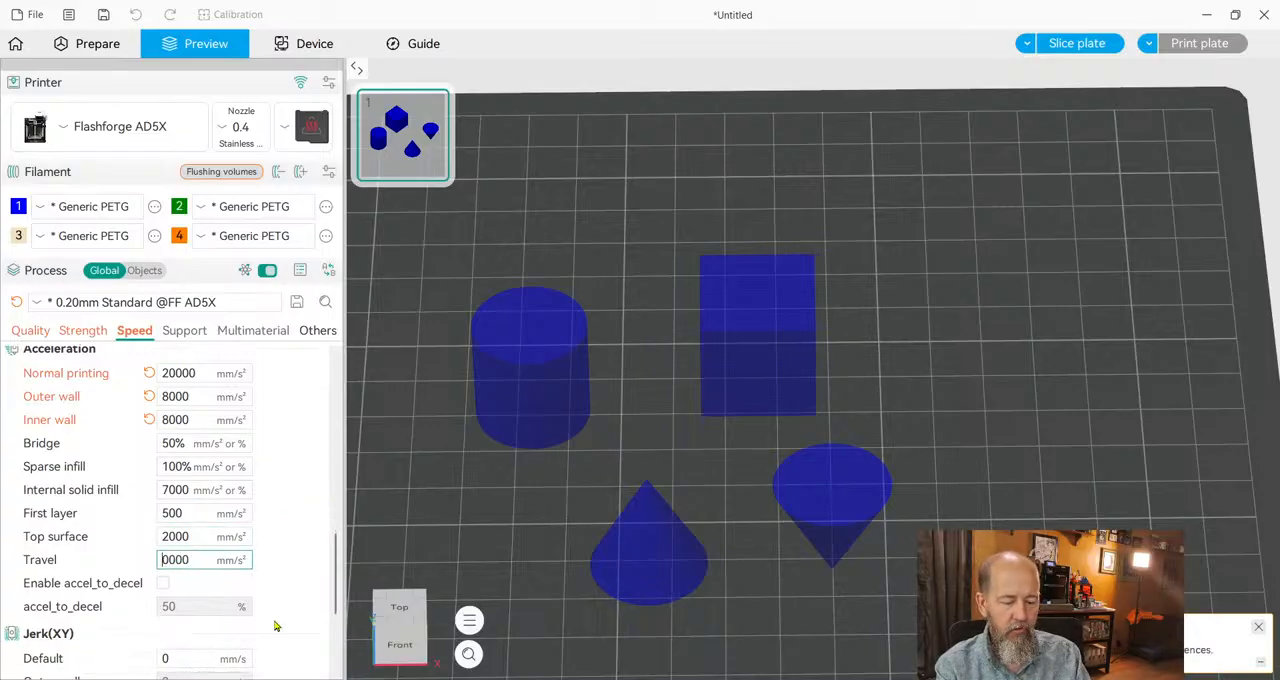
text(2)
scroll(306, 512, down, 5)
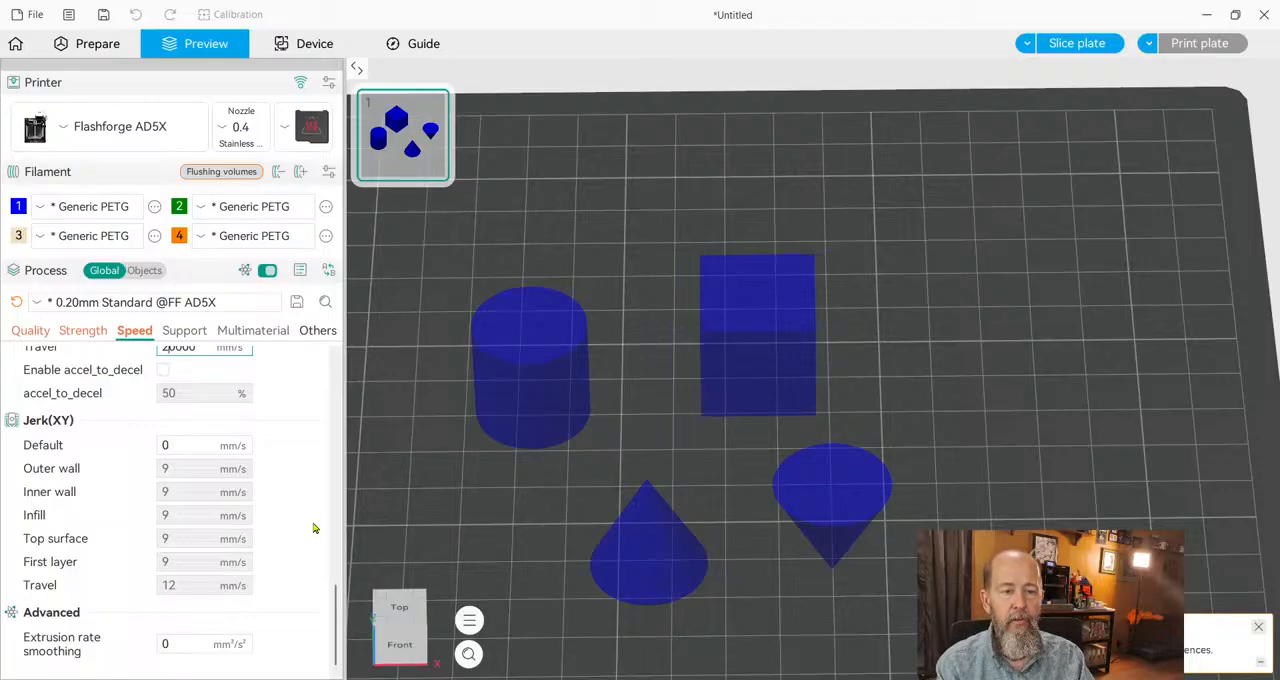
Enable supports of type Tree (auto) and set their style to Tree Slim.
click(178, 332)
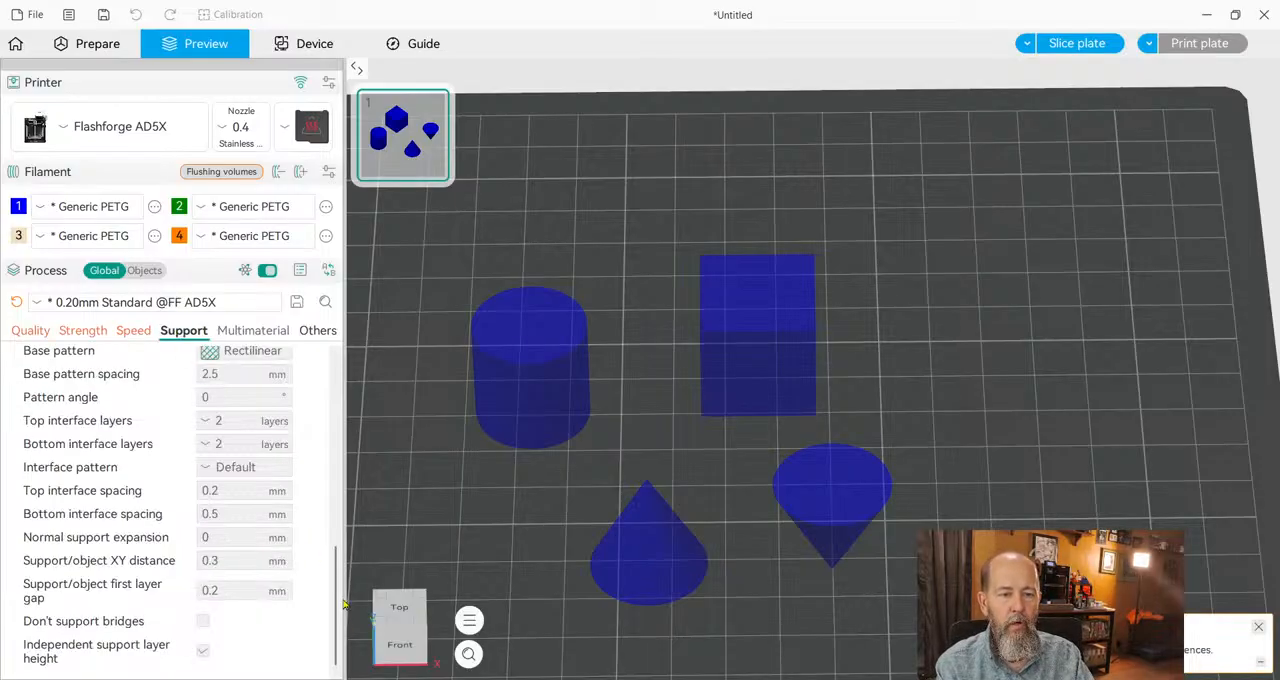
scroll(340, 600, up, 1)
drag(336, 575, 333, 388)
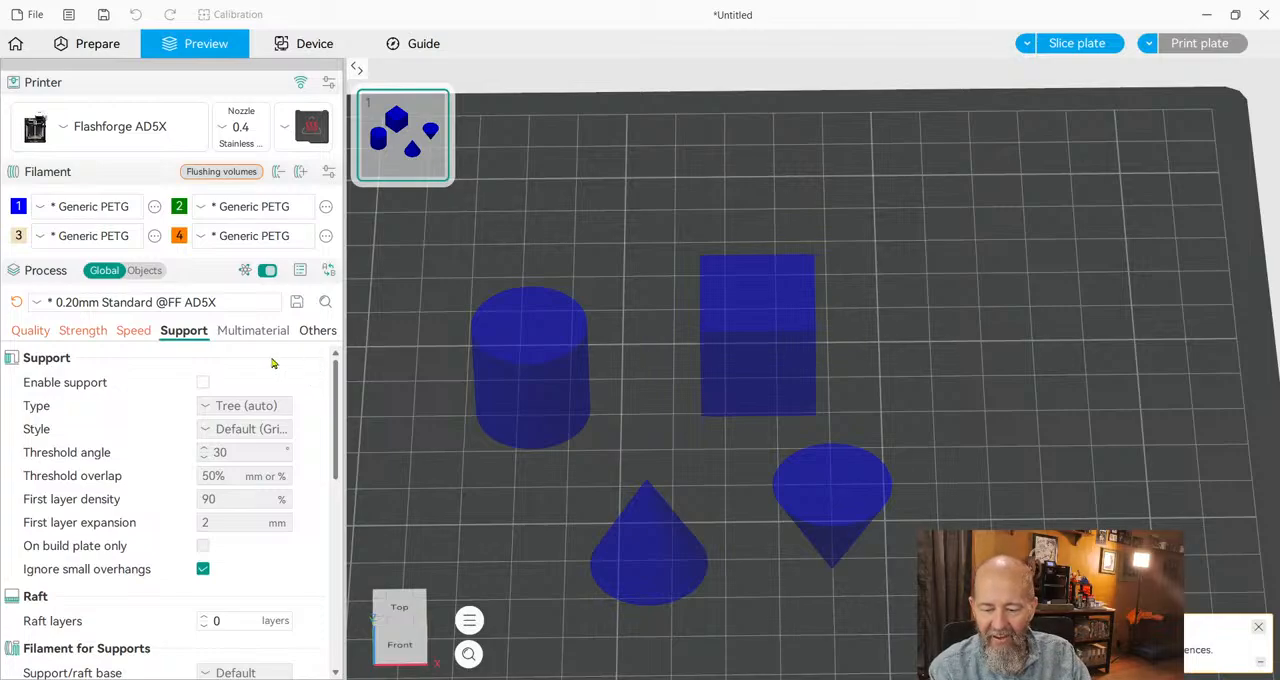
click(203, 383)
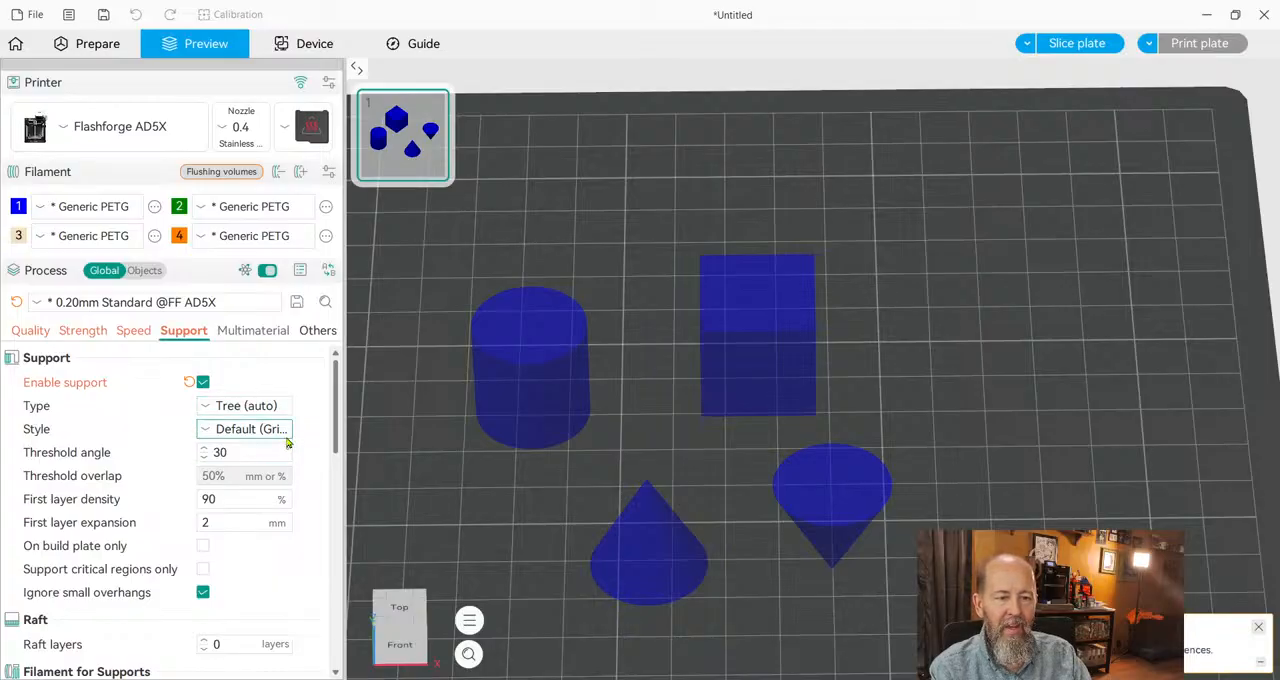
click(280, 481)
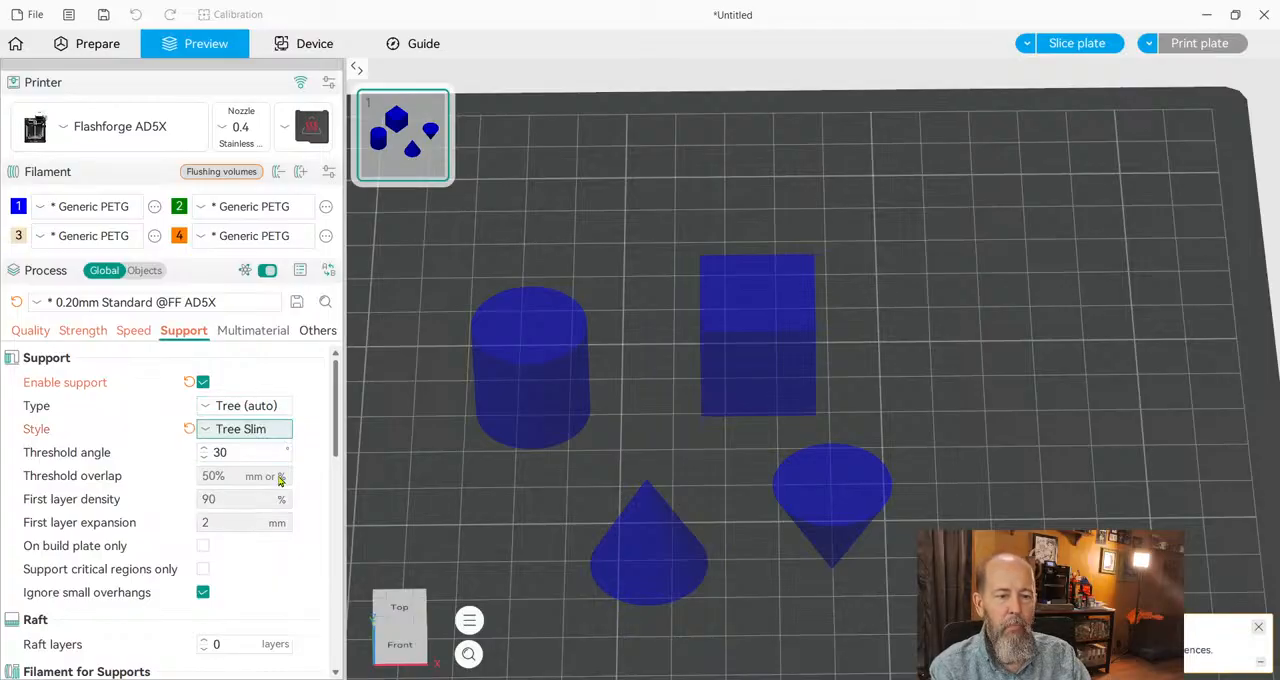
Slice the plate with supports and lower the preview to layer 33.
click(1065, 45)
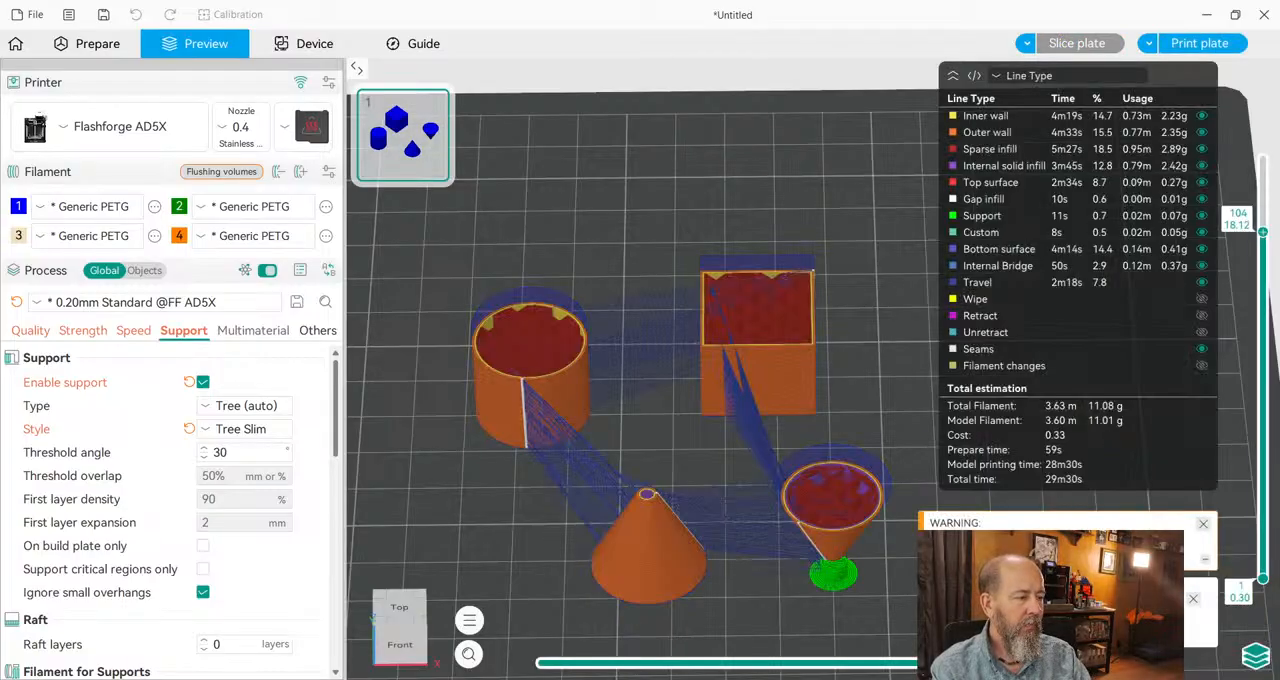
drag(843, 601, 1030, 527)
drag(1263, 232, 1277, 474)
drag(803, 589, 885, 645)
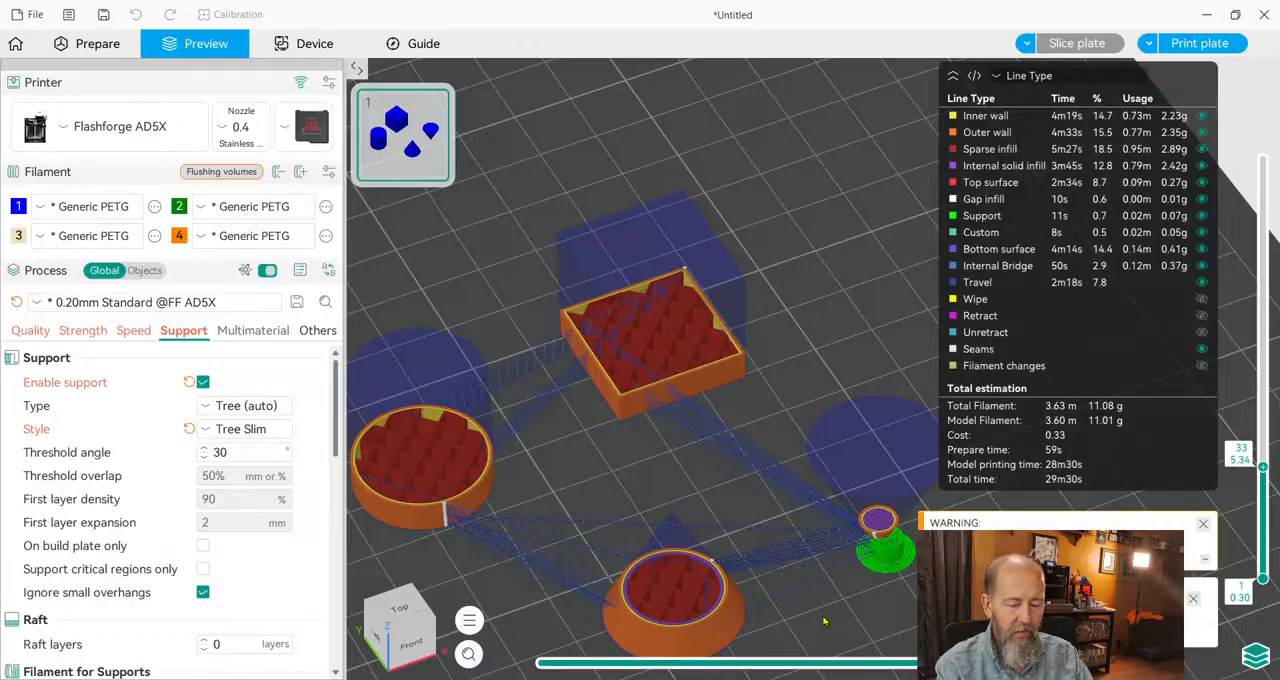
Examine the support under the inverted cone up close with the preview lowered to layer 22.
right_drag(826, 619, 580, 351)
scroll(644, 339, up, 4)
scroll(645, 339, up, 3)
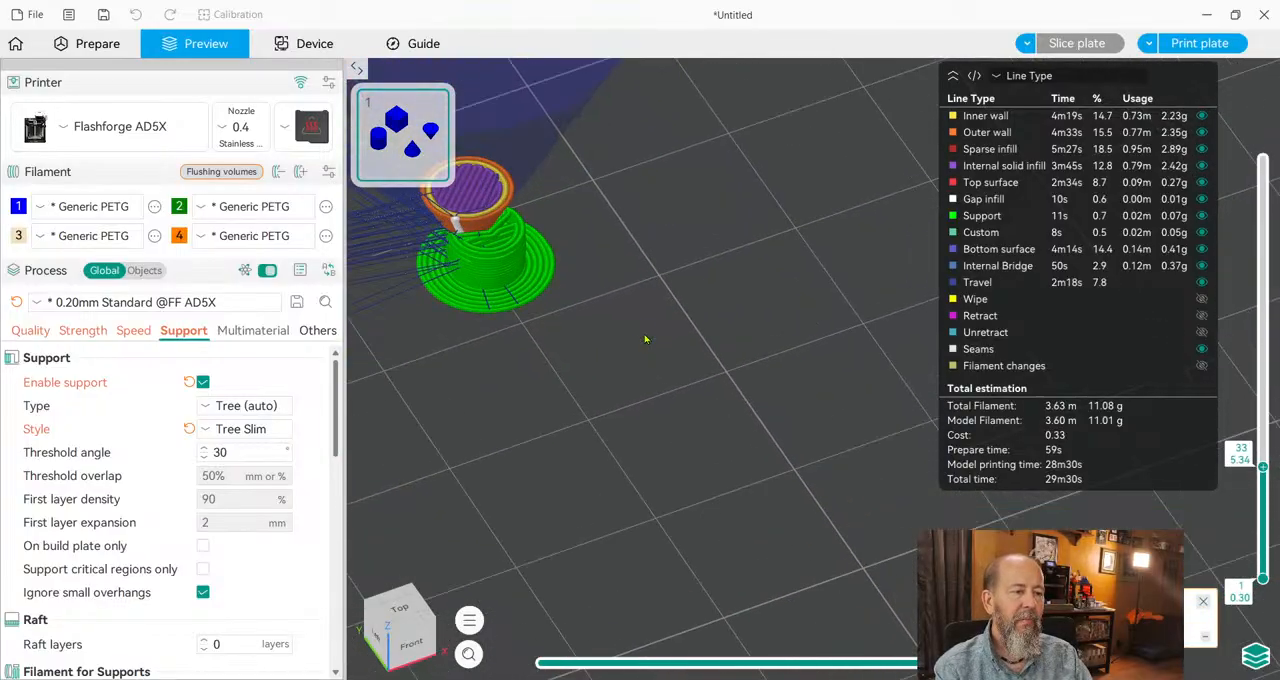
right_drag(639, 305, 773, 442)
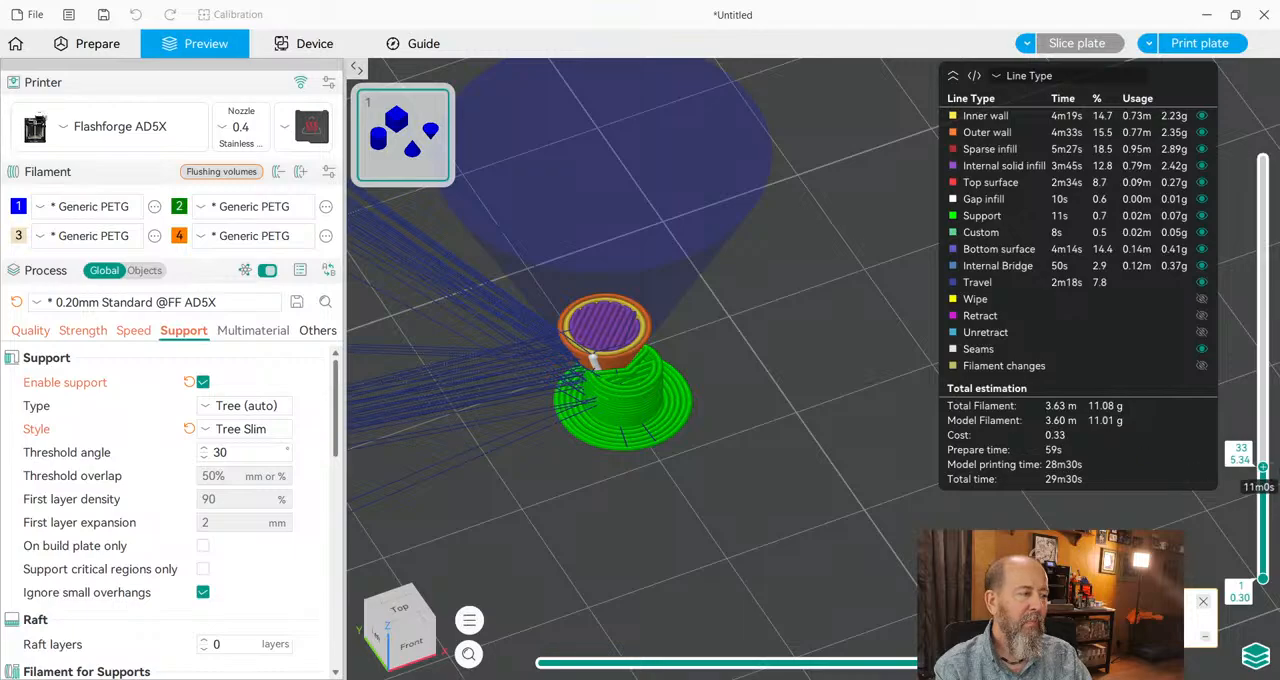
drag(1264, 467, 1263, 503)
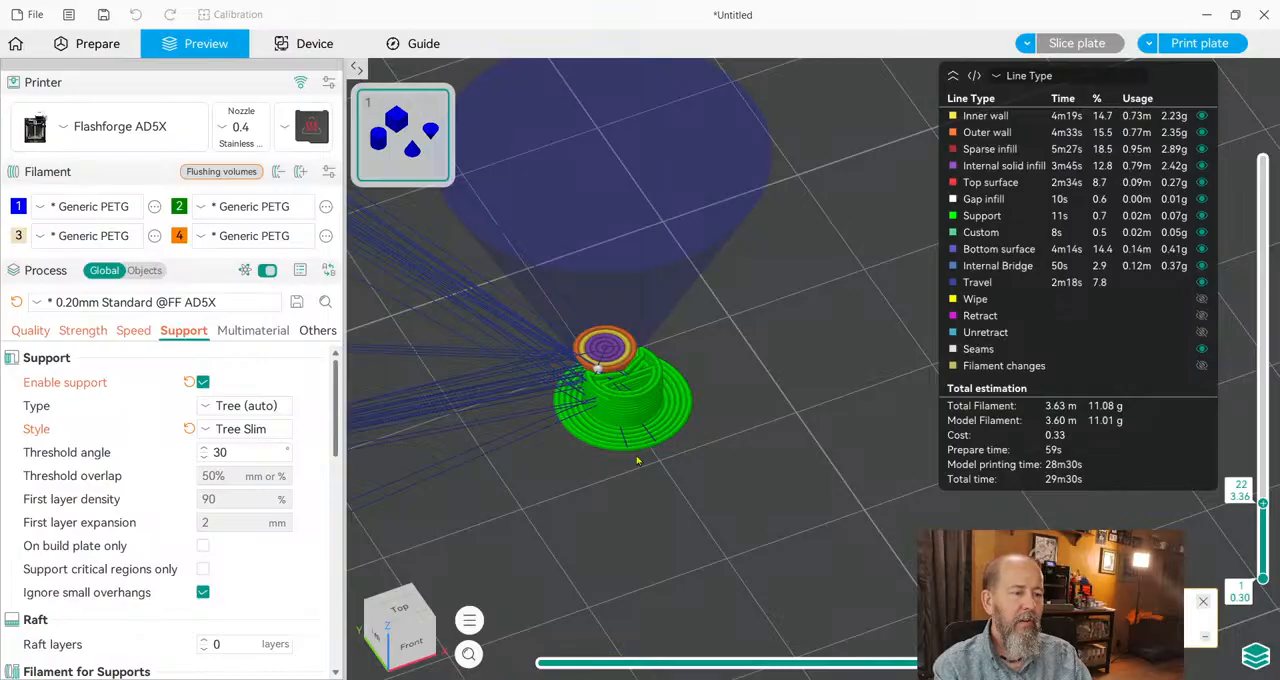
drag(638, 388, 662, 400)
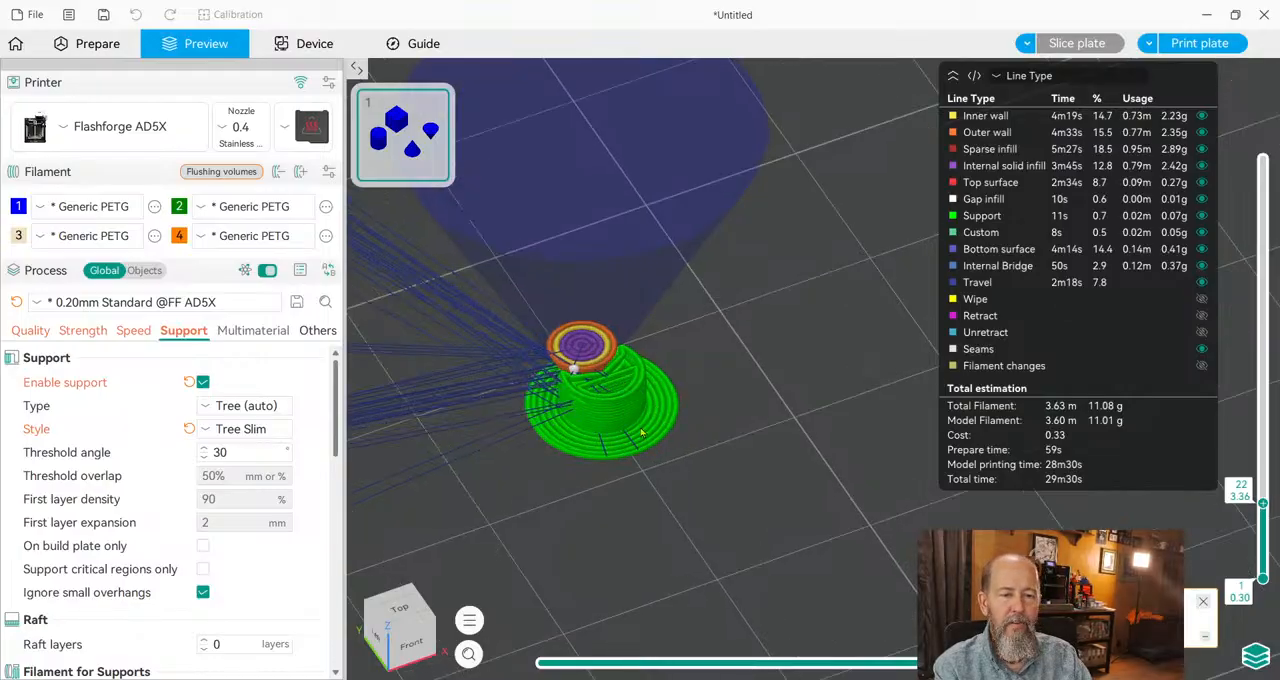
drag(523, 453, 640, 432)
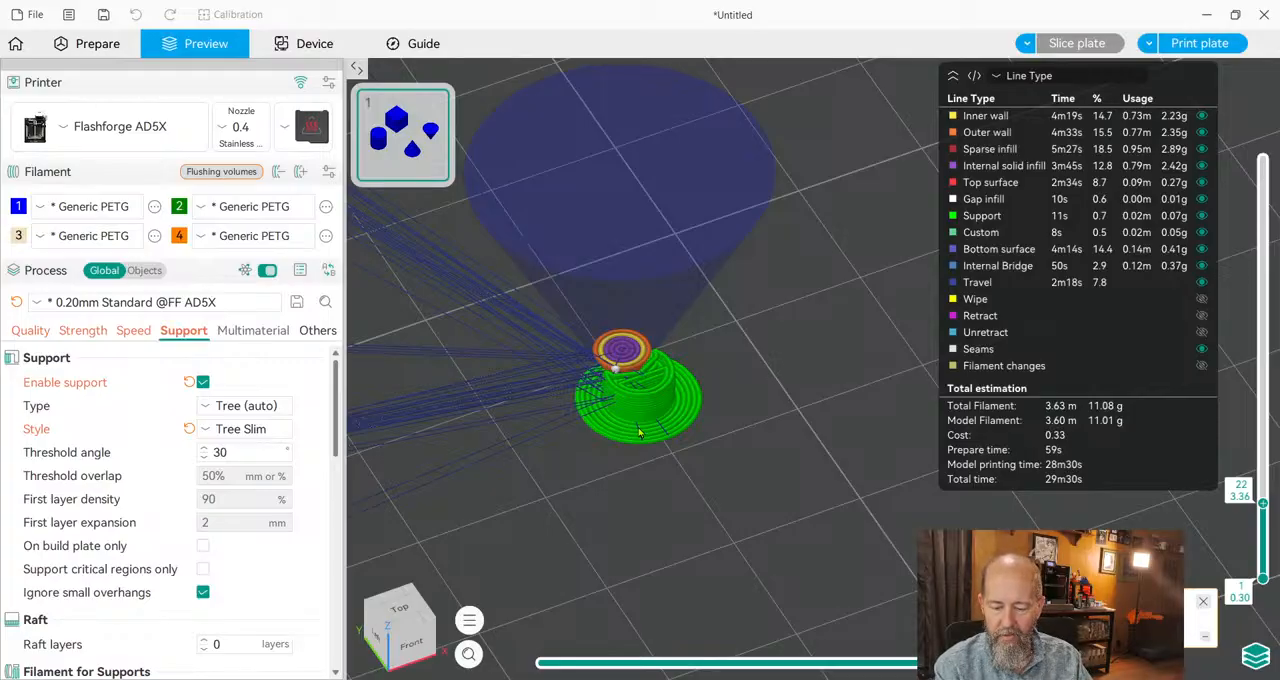
Restrict the supports to the build plate only and slice the plate again.
scroll(225, 470, down, 1)
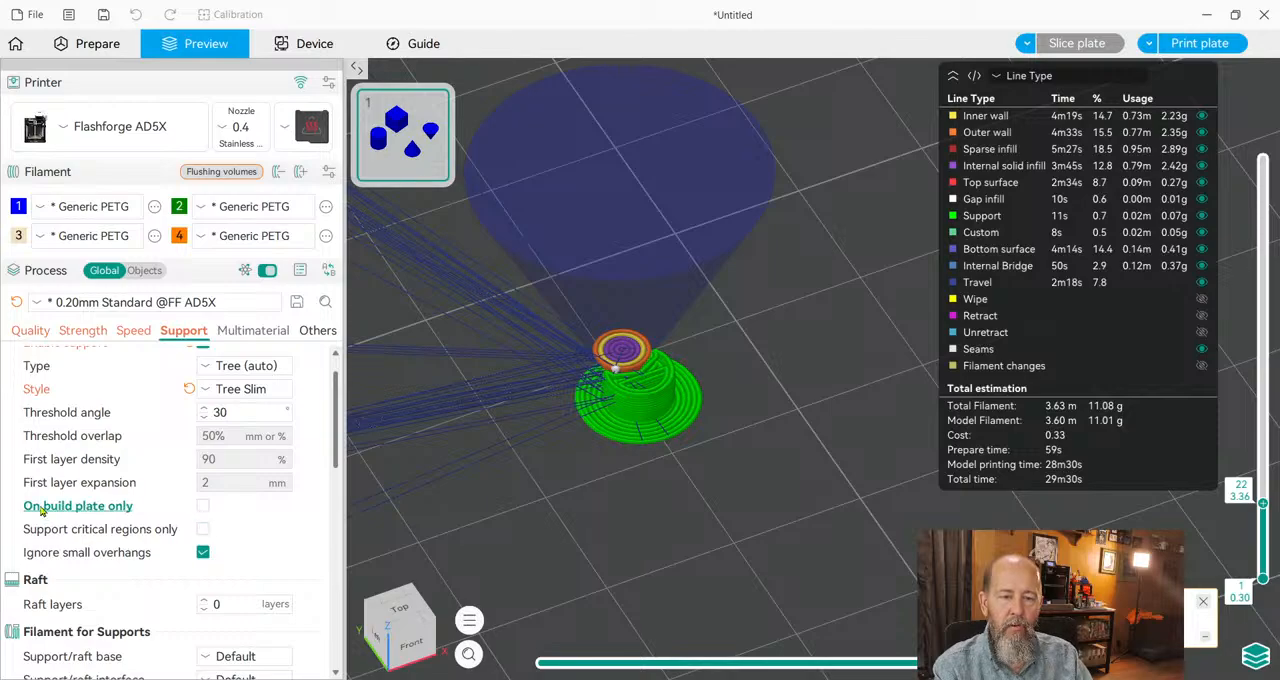
click(203, 507)
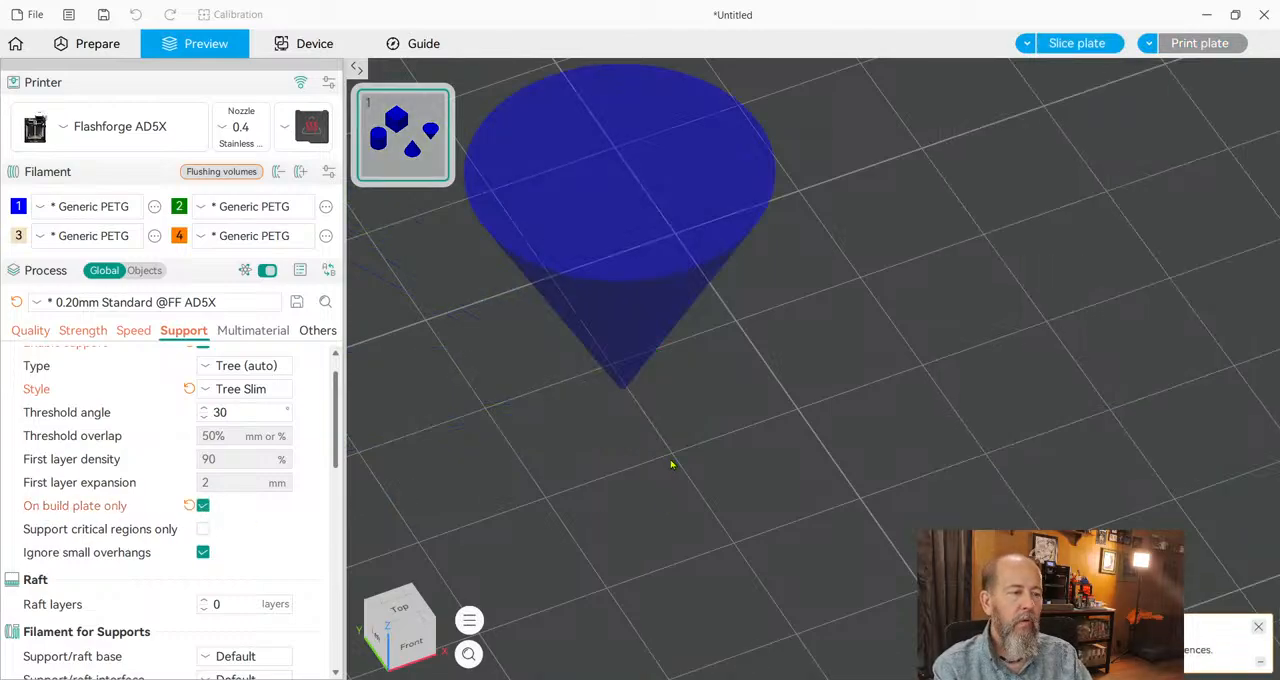
click(1077, 43)
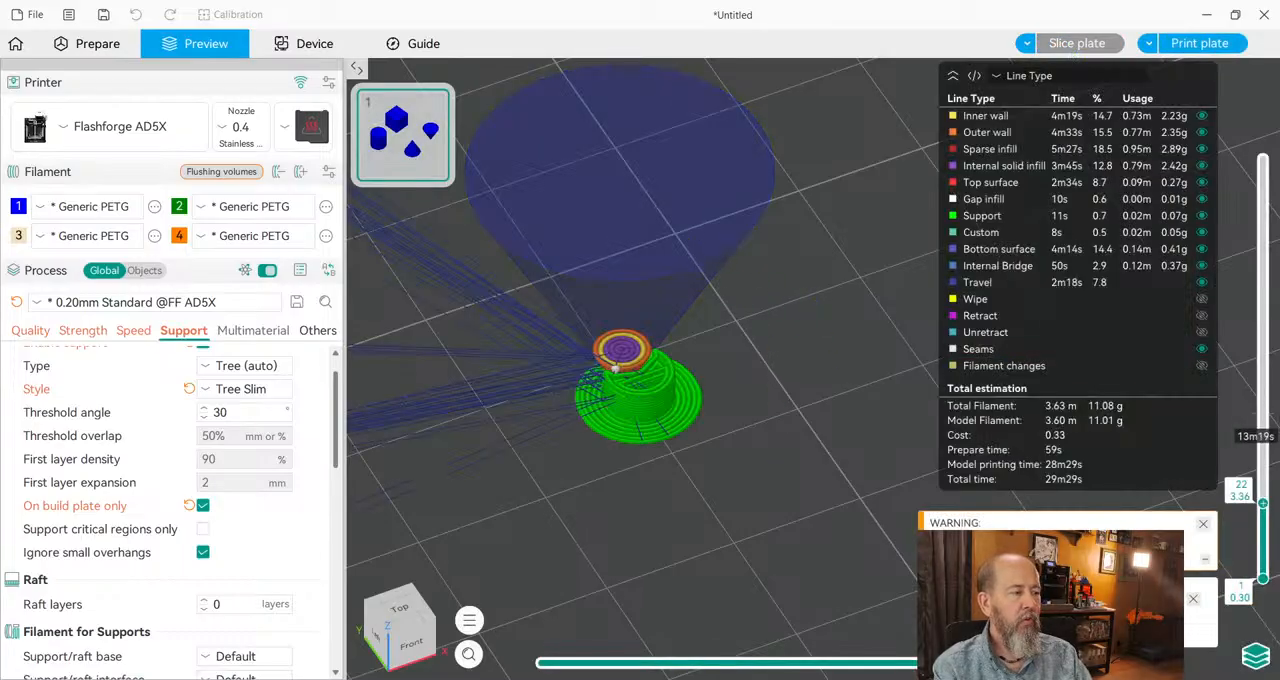
Raise the preview to layer 53 and examine the shapes and the inverted cone's support.
drag(1263, 508, 1263, 400)
scroll(748, 427, up, 2)
scroll(740, 430, down, 3)
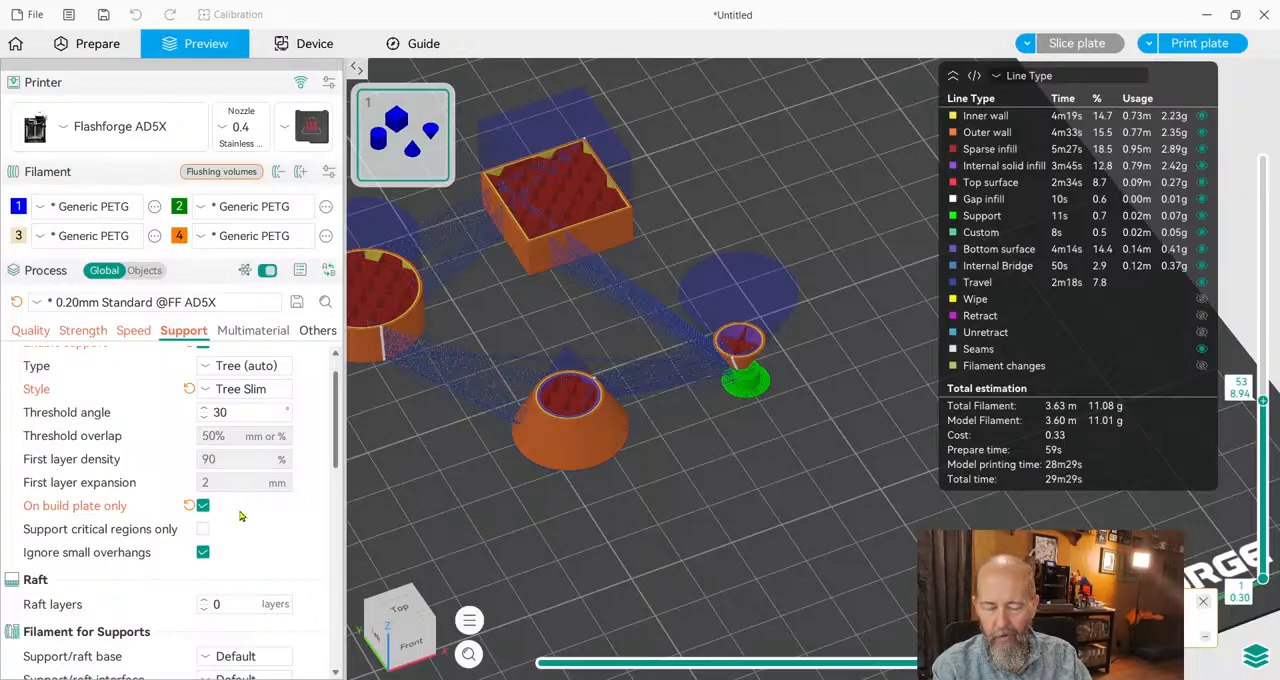
Set the support's top Z distance to 0.24 mm in the advanced support settings.
scroll(238, 515, down, 2)
scroll(212, 511, down, 1)
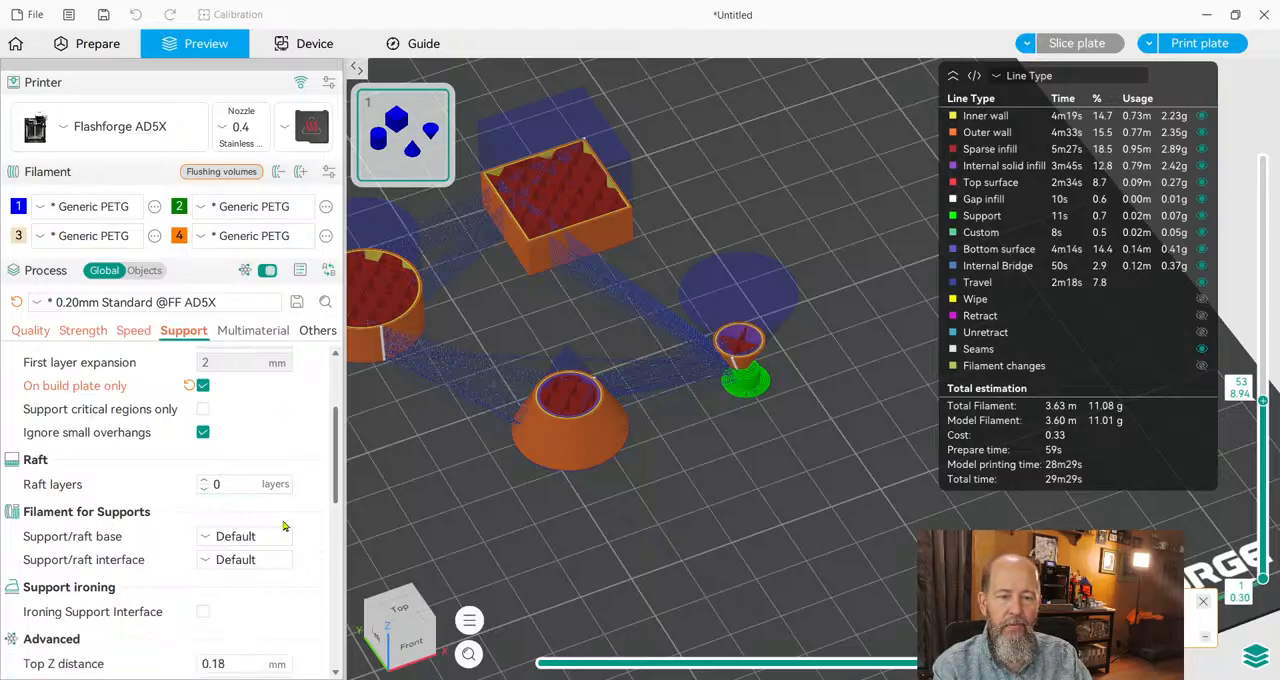
scroll(299, 506, down, 3)
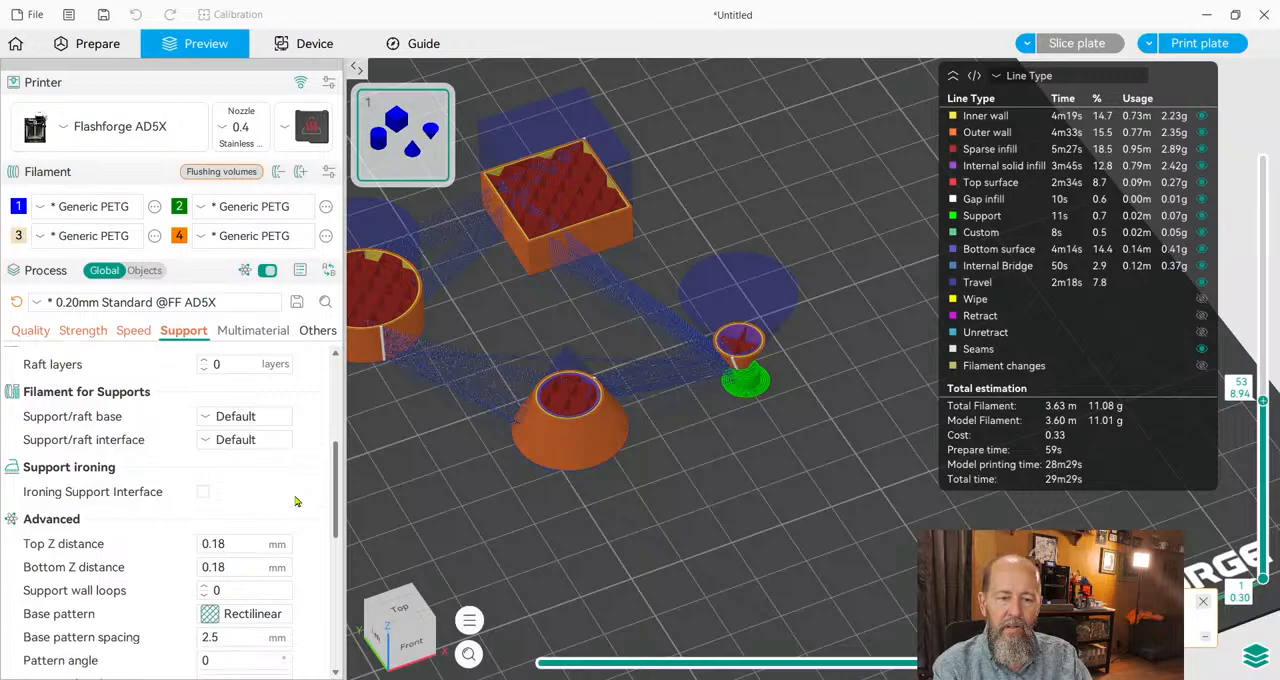
scroll(296, 501, down, 1)
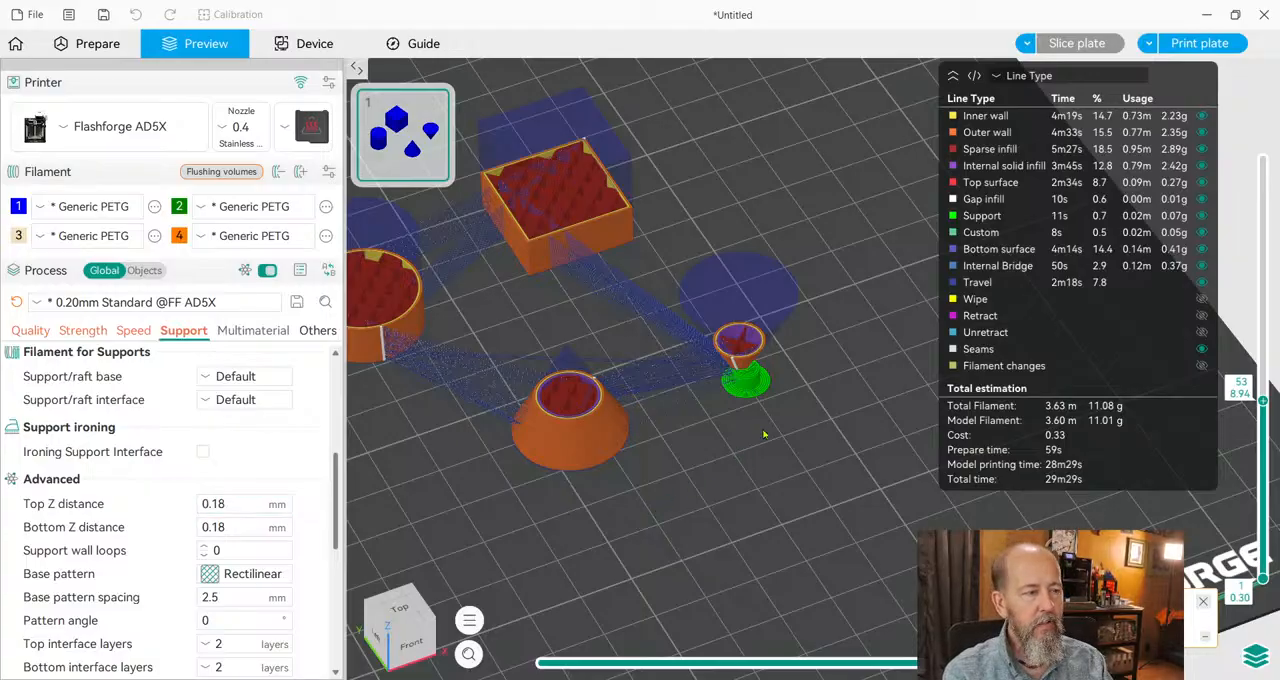
scroll(765, 434, up, 10)
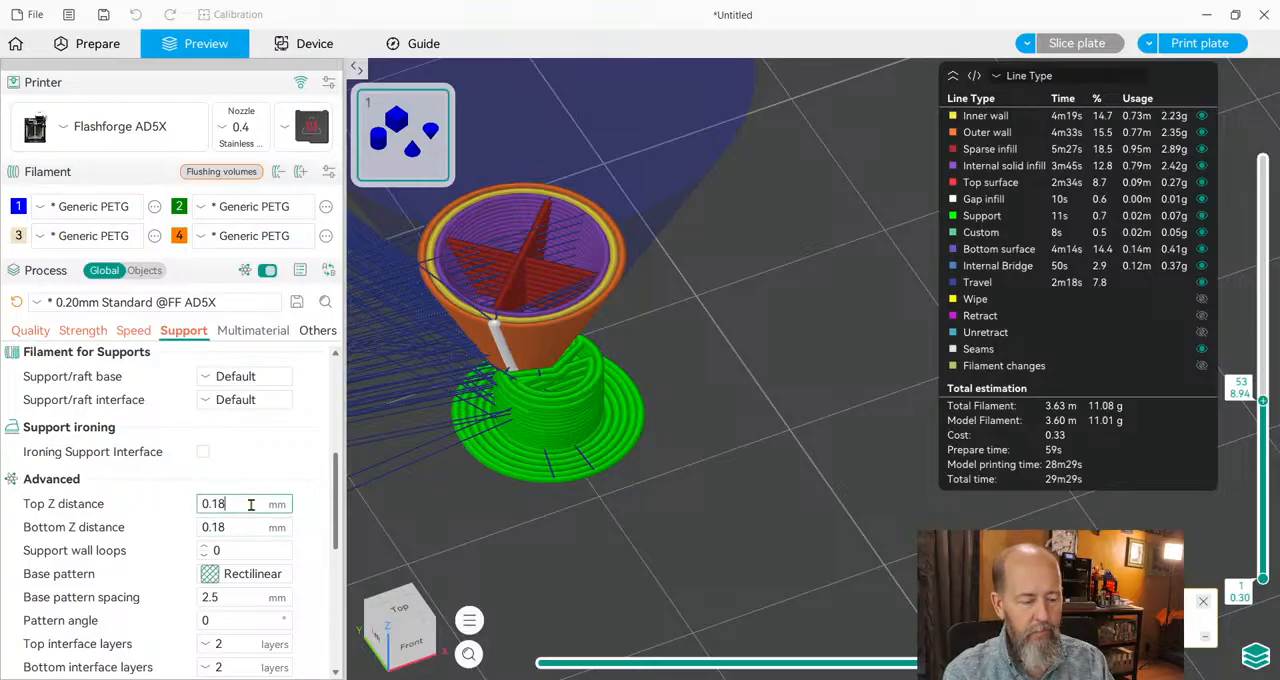
key(BackSpace)
key(BackSpace)
text(24)
key(Tab)
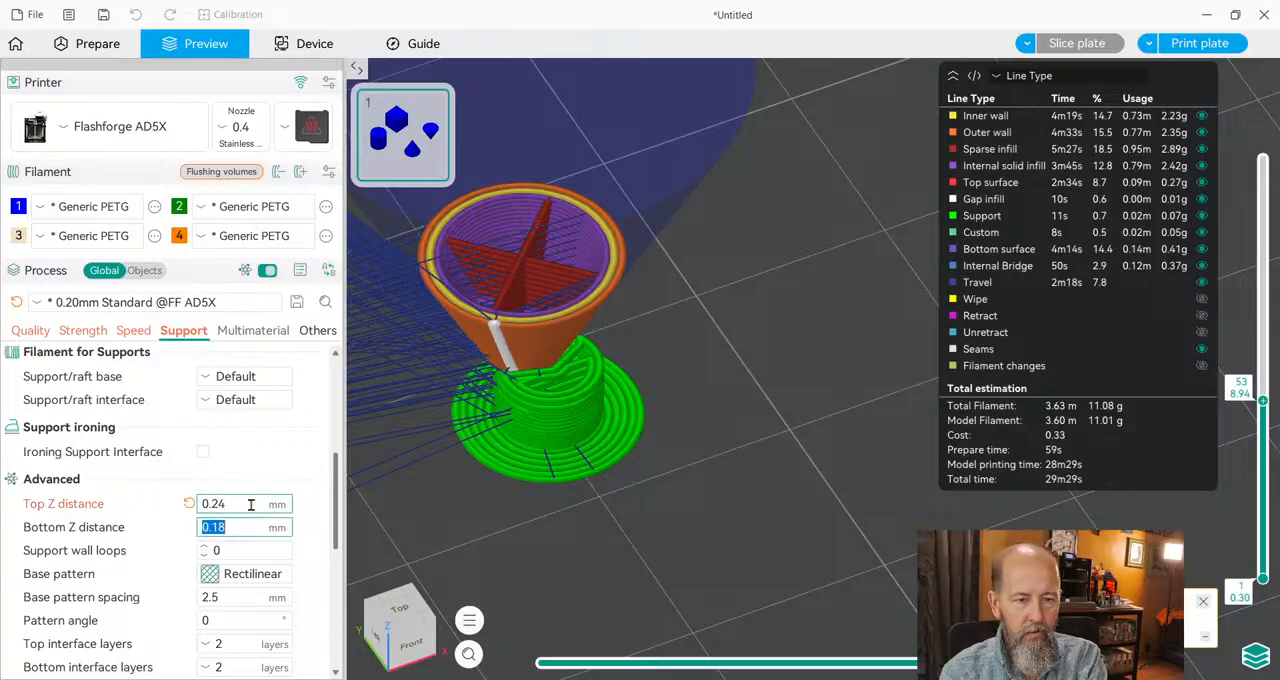
Set the support's bottom Z distance to 0.24 mm and slice the plate again.
text(0.1)
key(BackSpace)
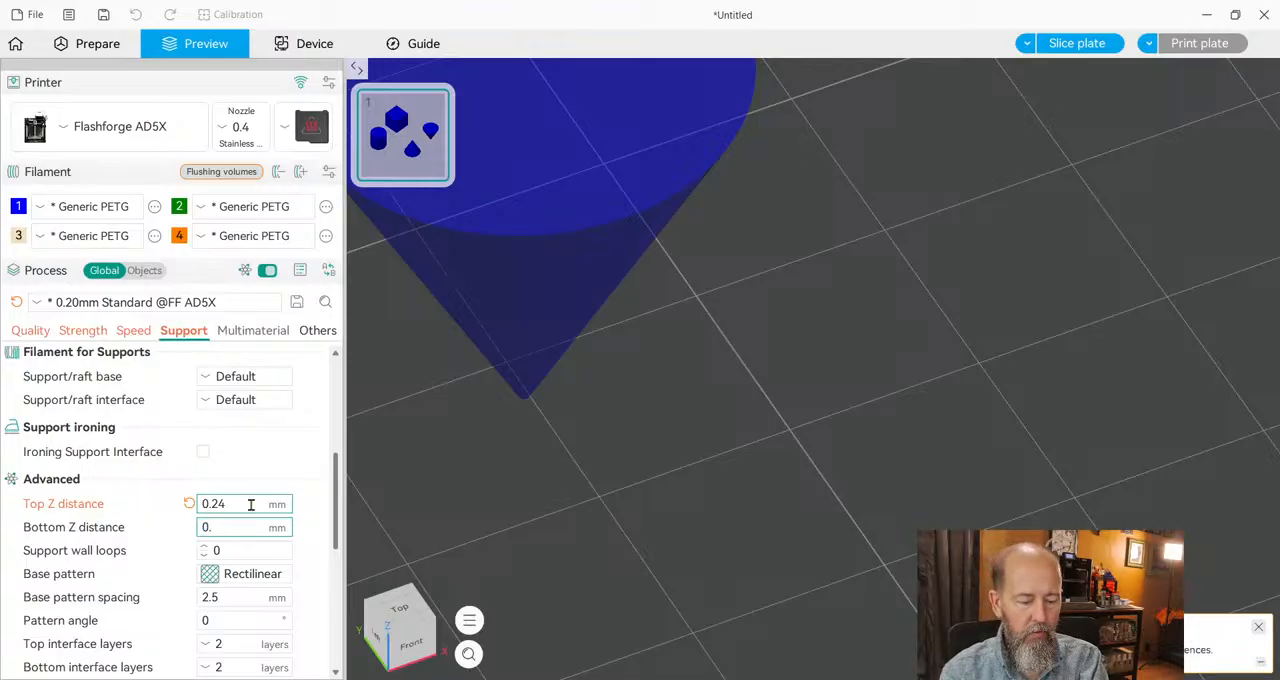
text(24)
click(546, 489)
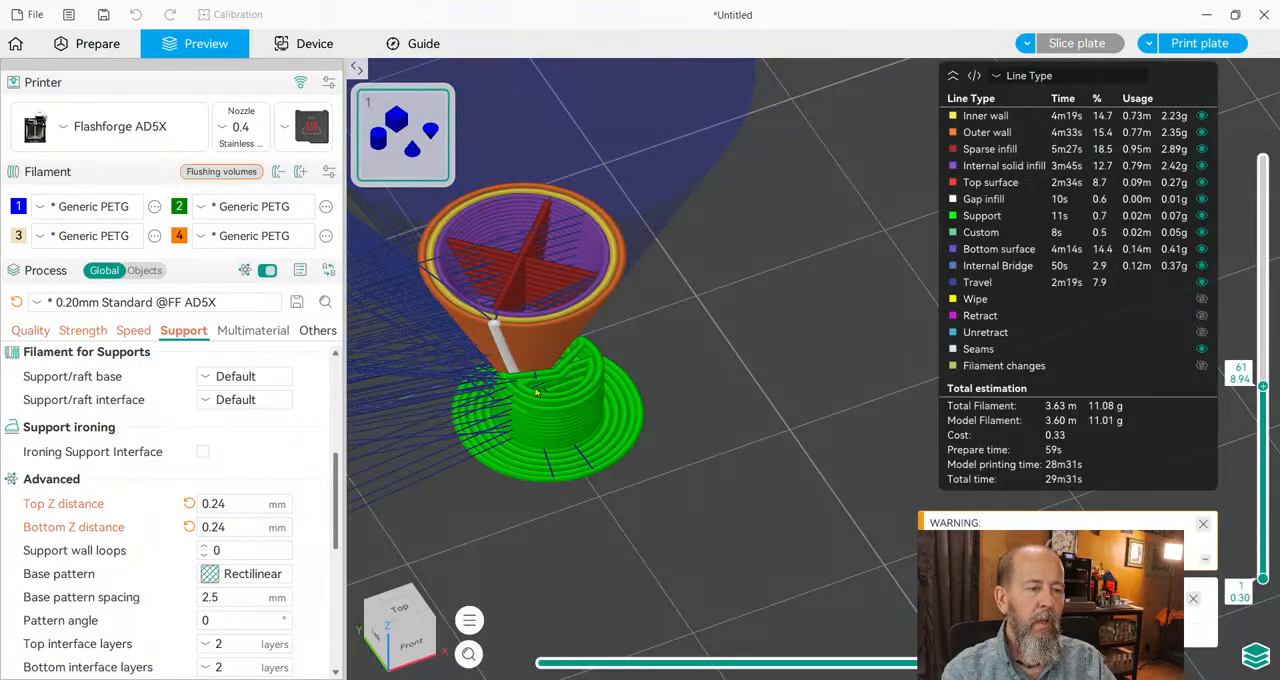
Inspect the gap between the inverted cone and its support in the preview, and return to the model preparation view.
scroll(540, 392, up, 2)
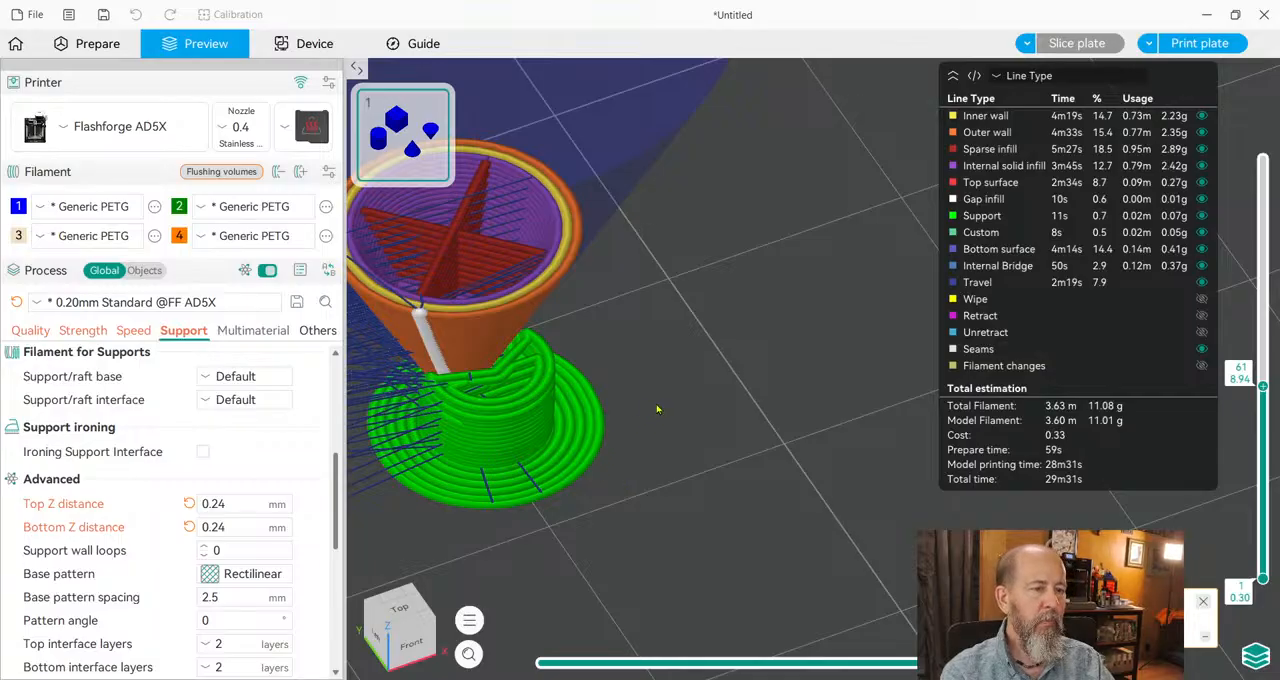
scroll(735, 373, down, 5)
scroll(735, 373, down, 2)
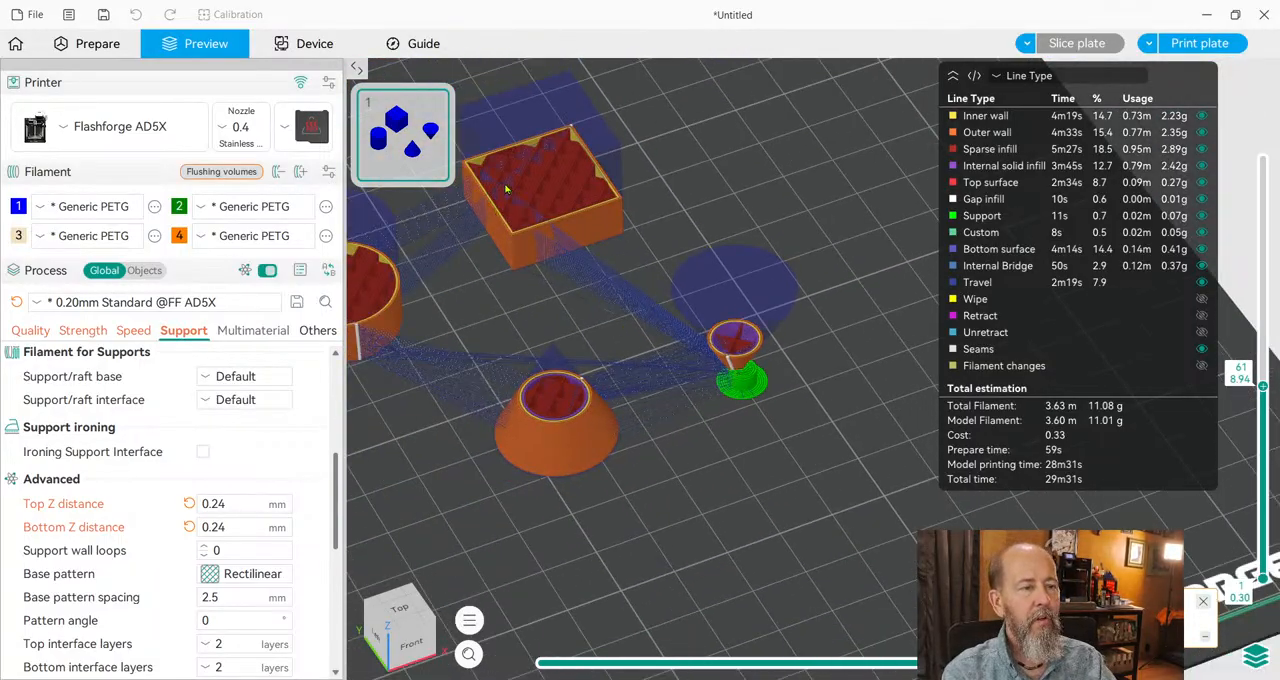
click(110, 43)
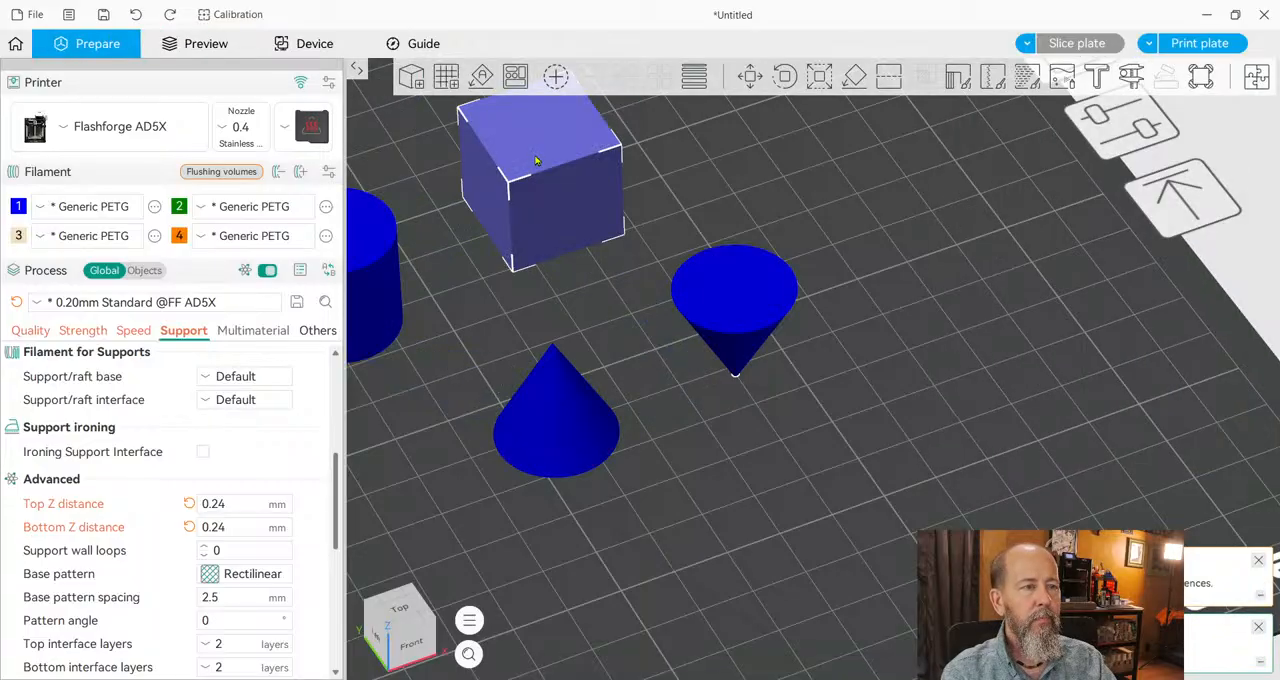
click(750, 80)
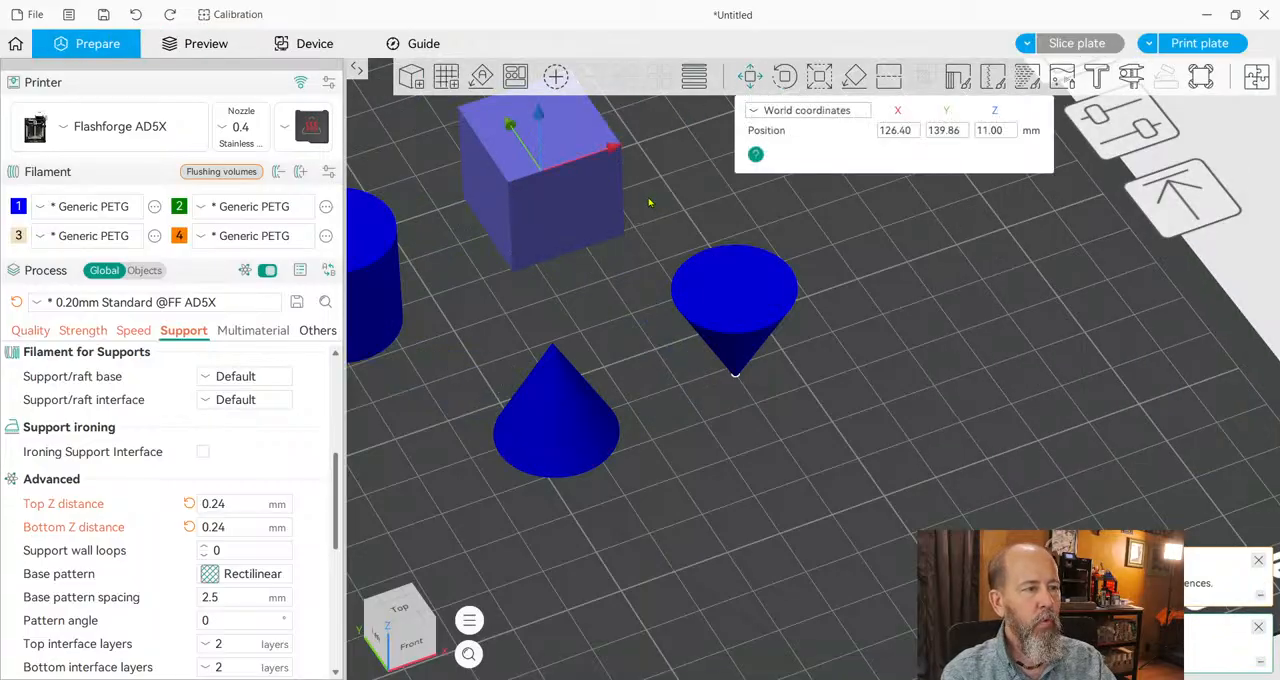
click(750, 77)
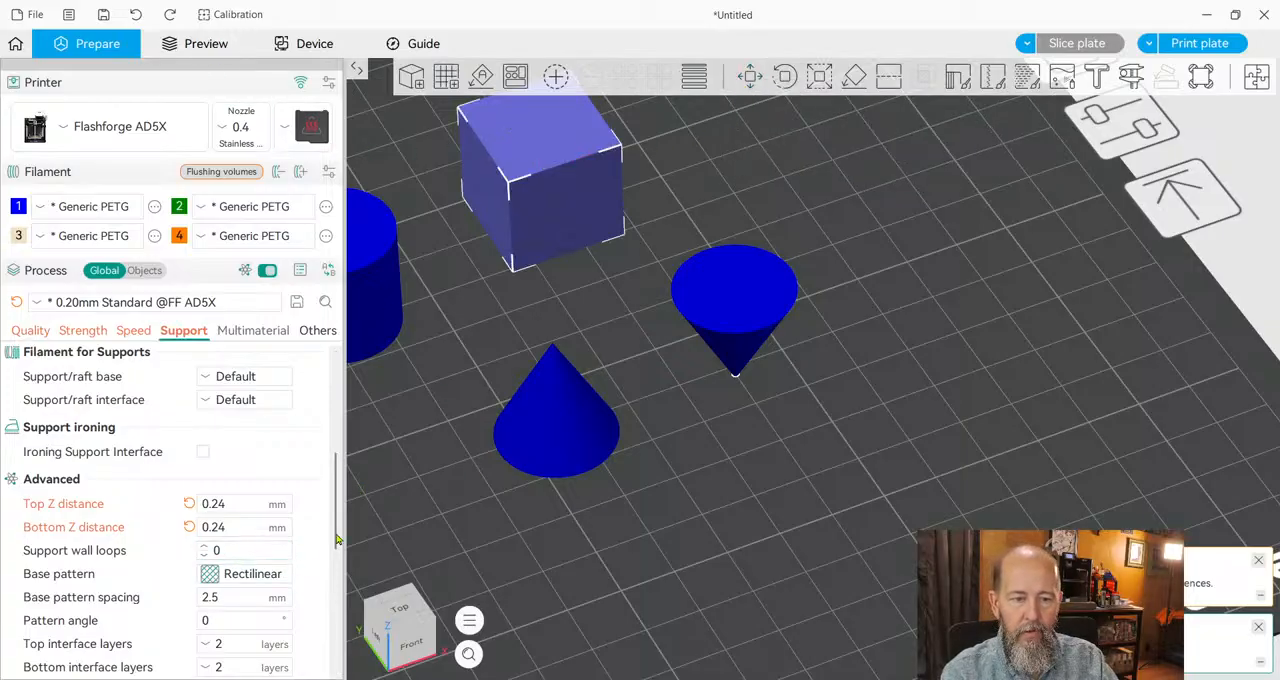
Return to the sliced preview, set the support base pattern to Hollow and slice the plate again.
click(206, 43)
scroll(690, 390, up, 6)
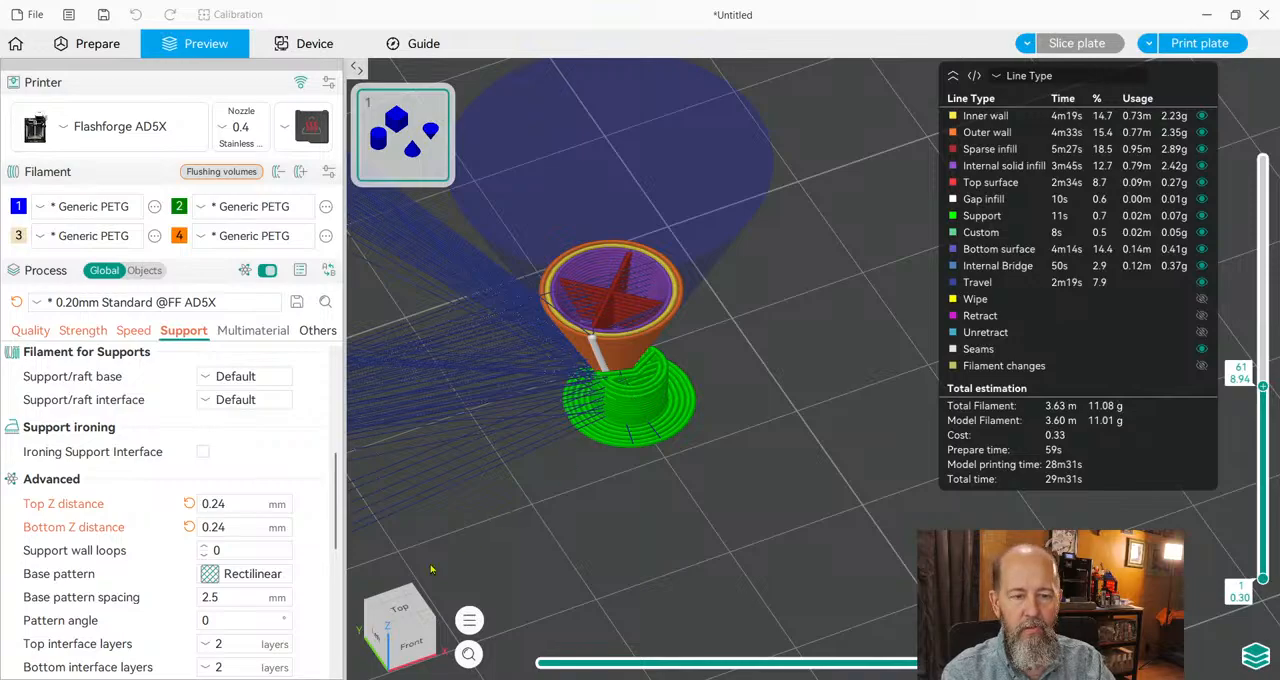
click(254, 552)
click(1070, 48)
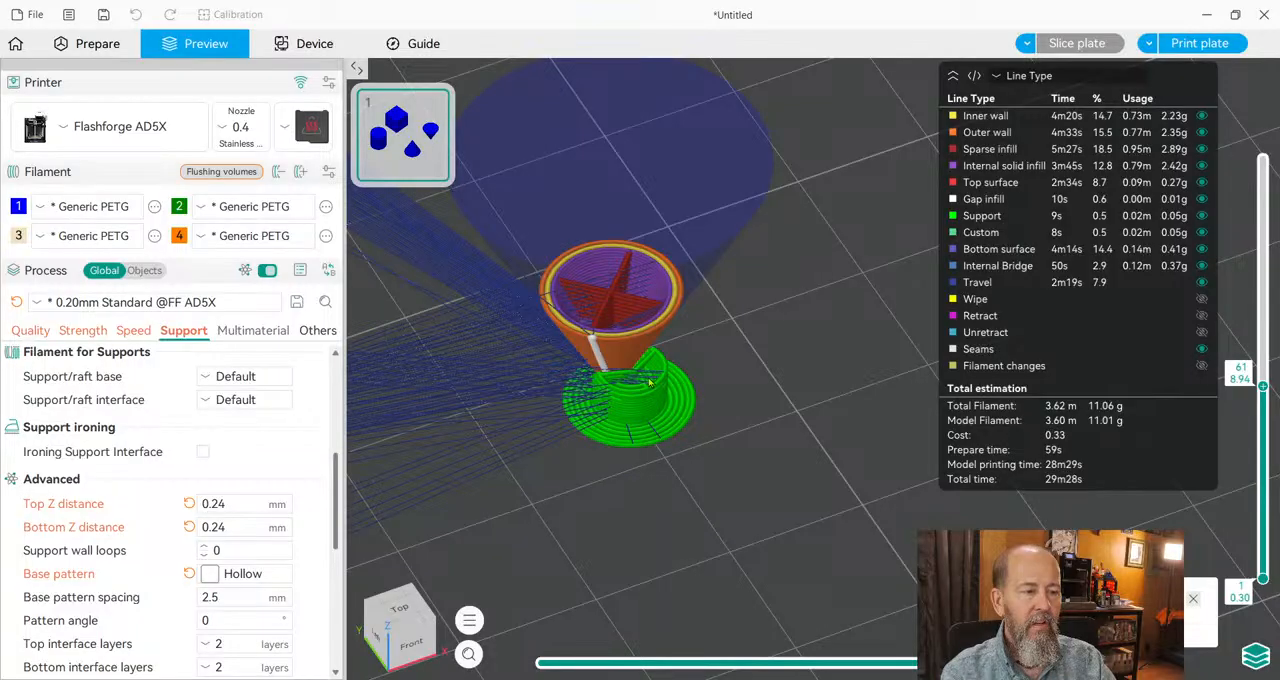
Set the tree support branch distance to 1 mm and slice the plate again.
scroll(280, 505, down, 2)
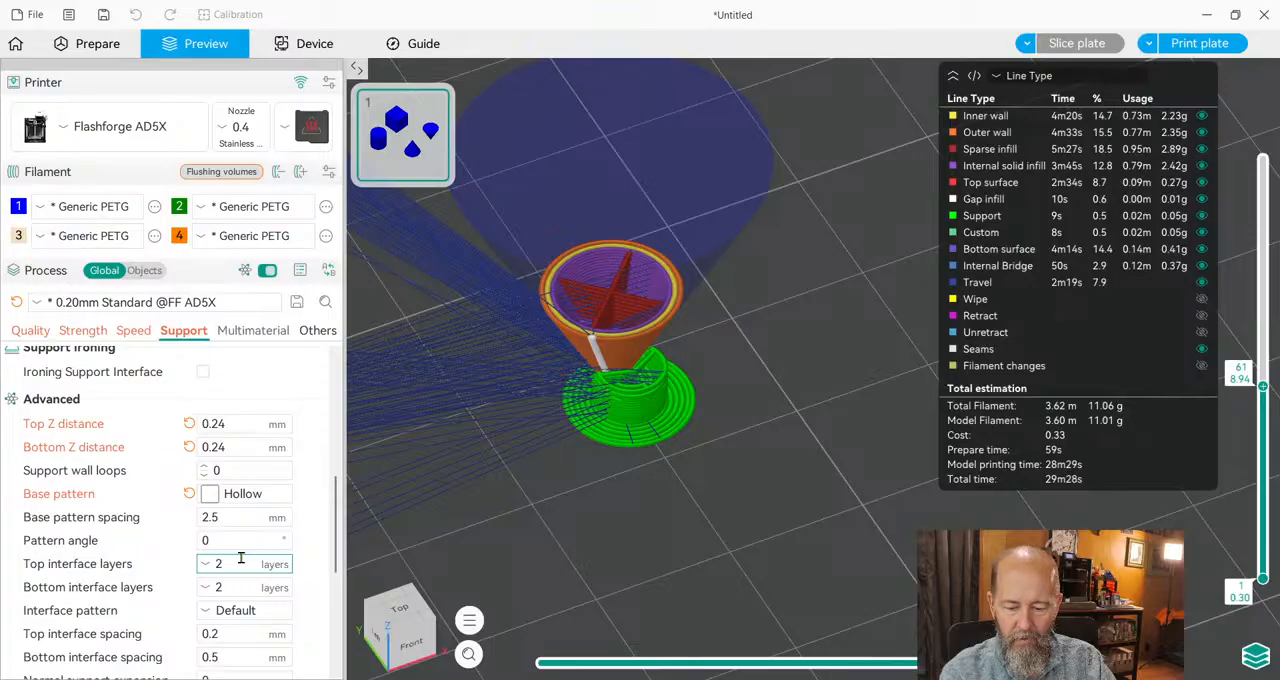
scroll(243, 566, down, 1)
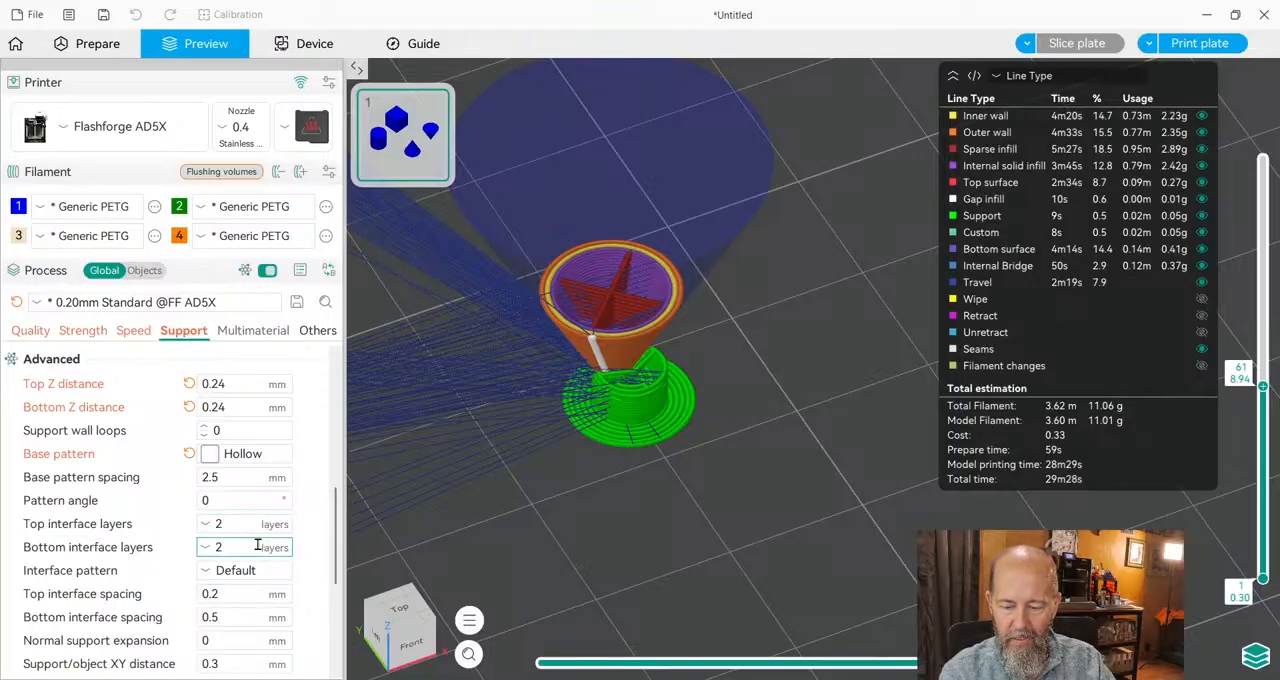
scroll(274, 562, down, 2)
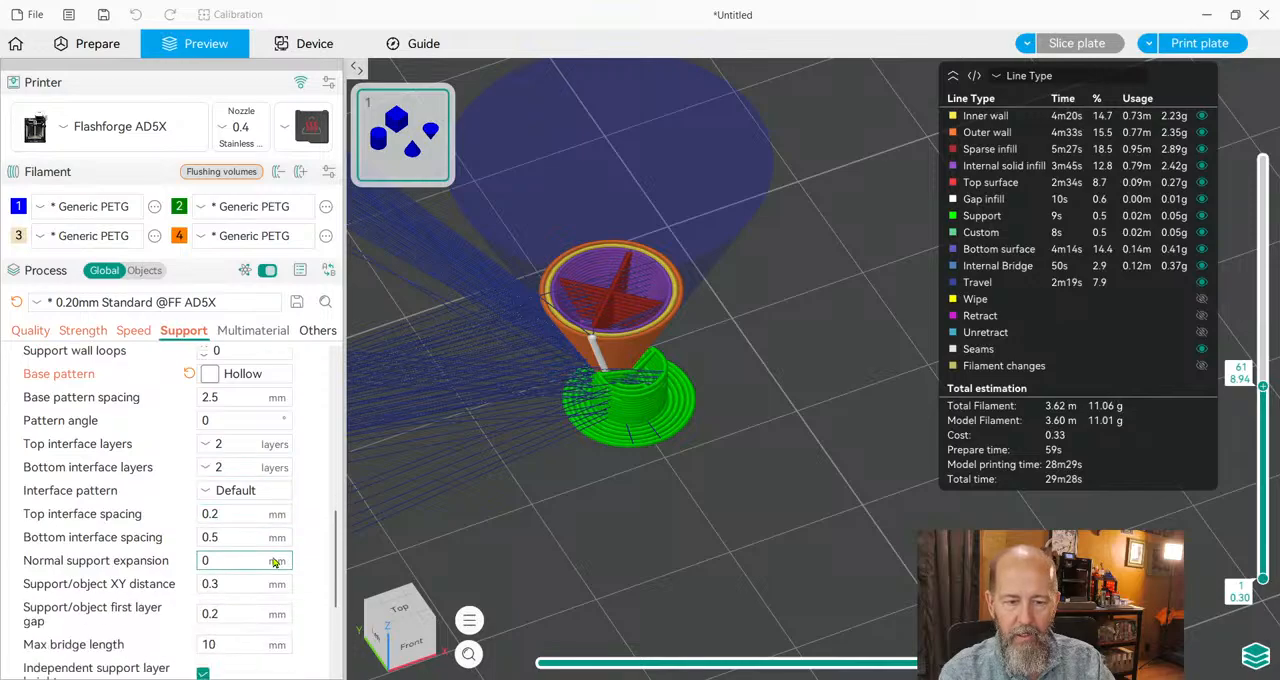
scroll(274, 562, down, 2)
scroll(272, 560, down, 1)
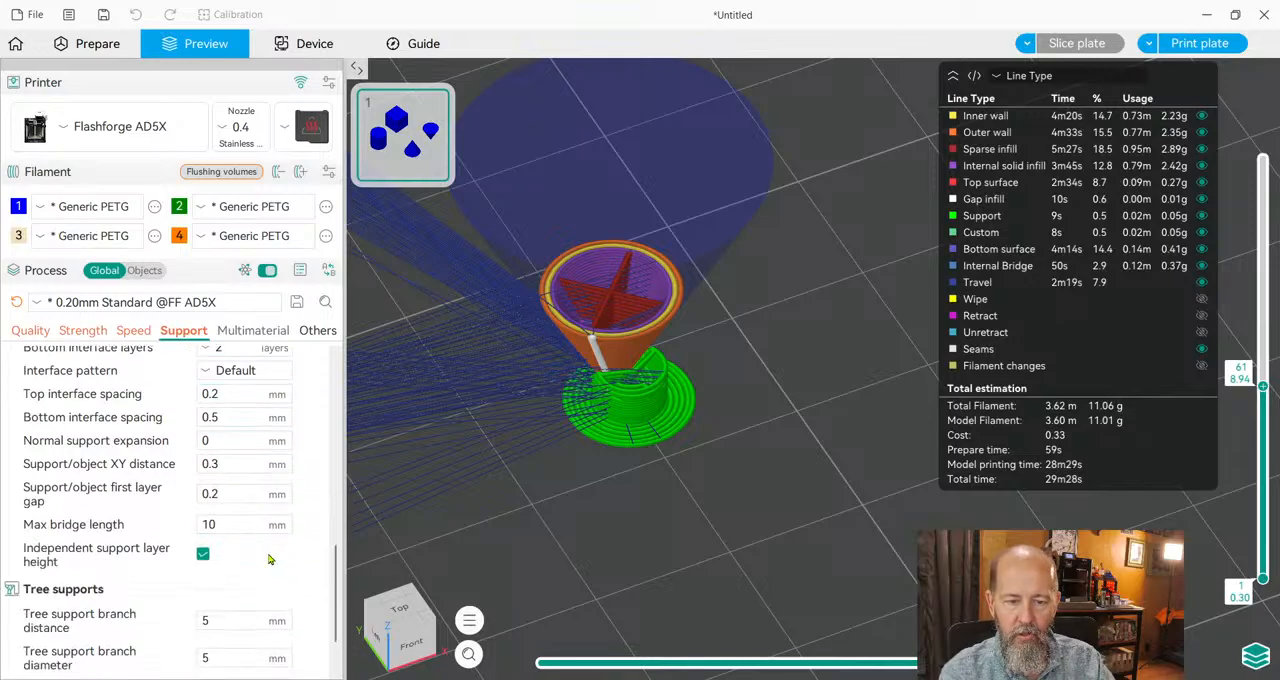
scroll(263, 560, down, 1)
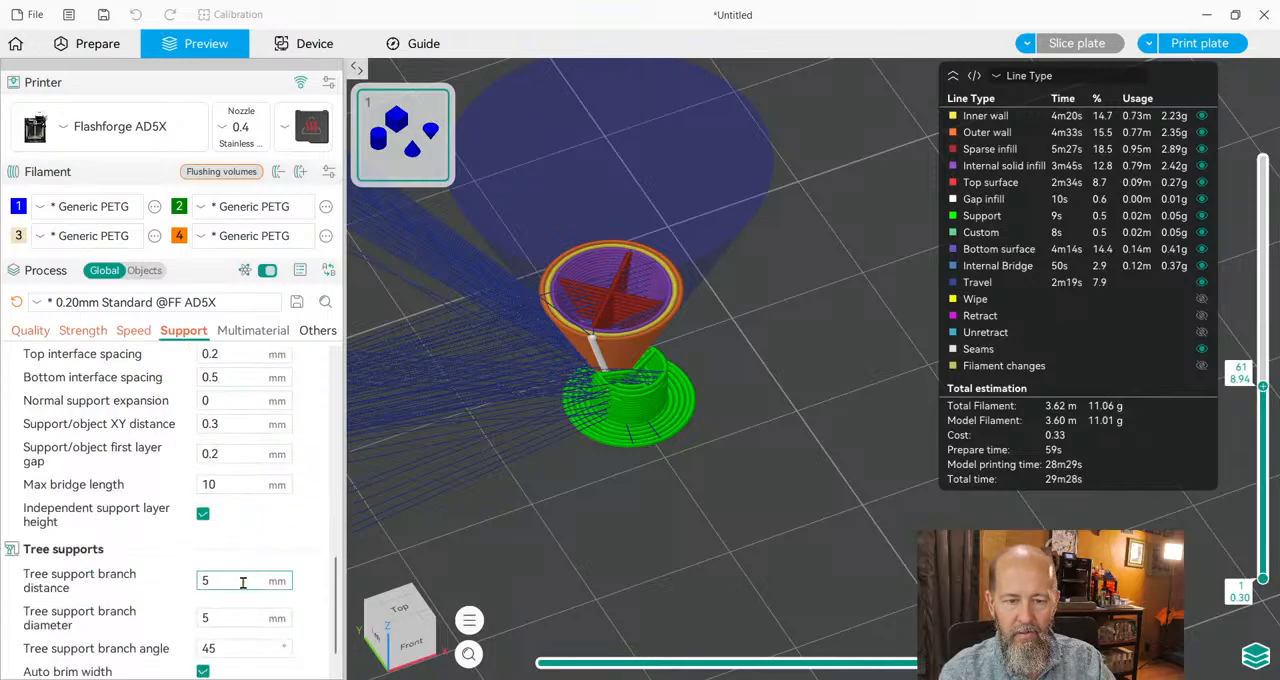
drag(226, 583, 162, 587)
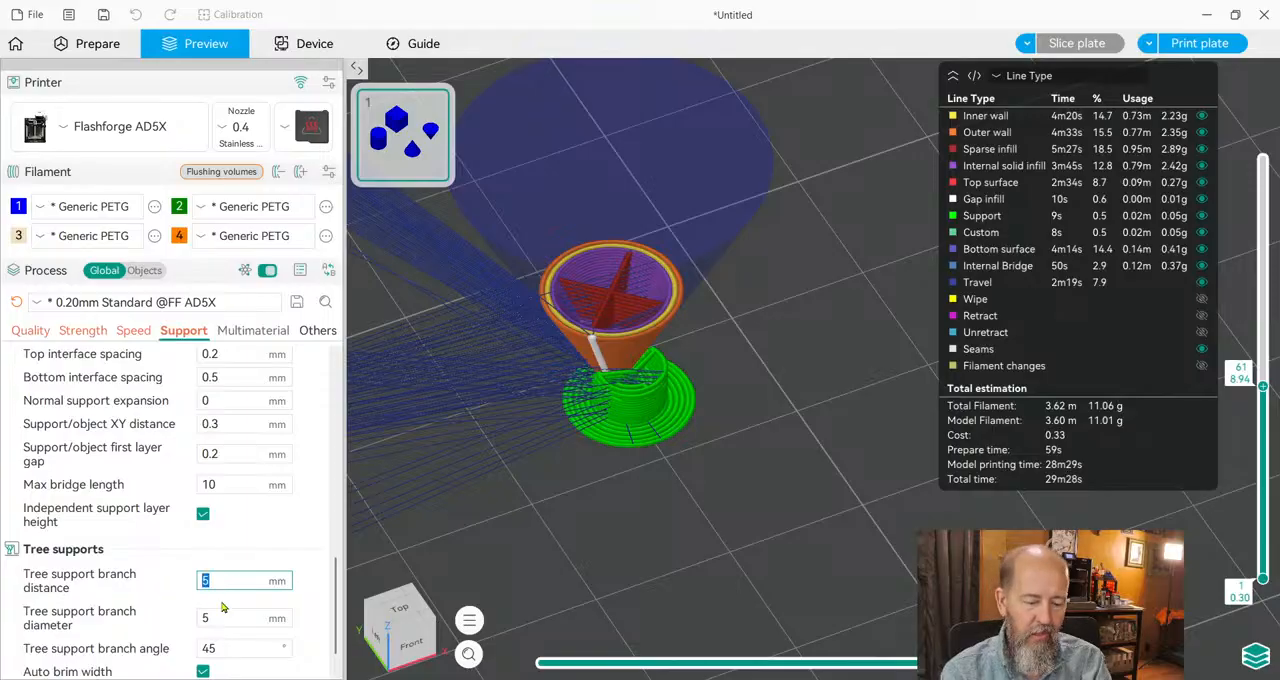
text(1)
key(Return)
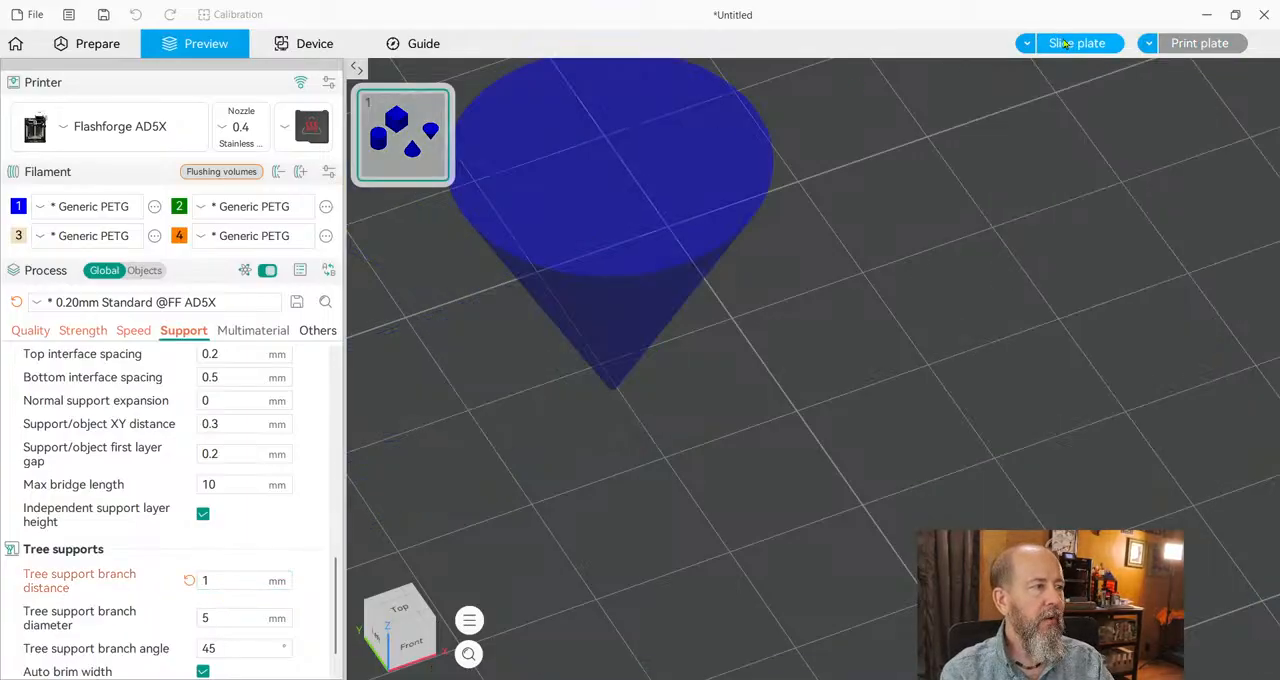
click(1067, 42)
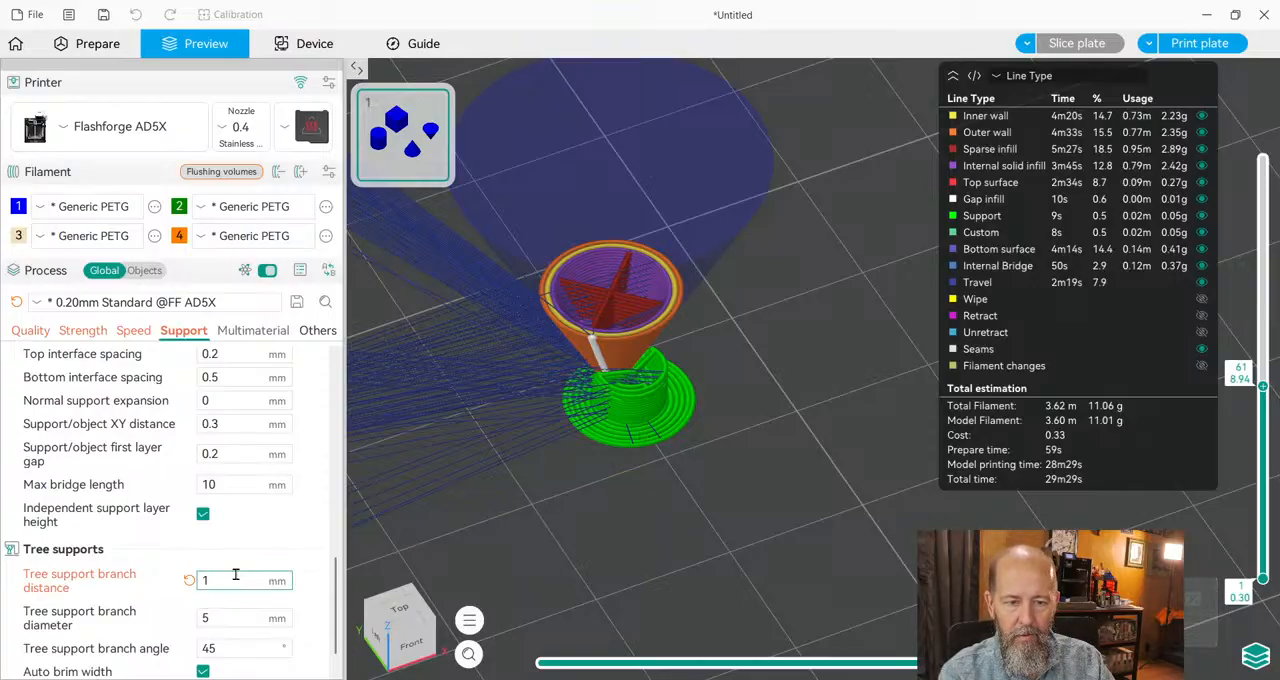
Reset the tree support branch distance to its default value.
click(232, 578)
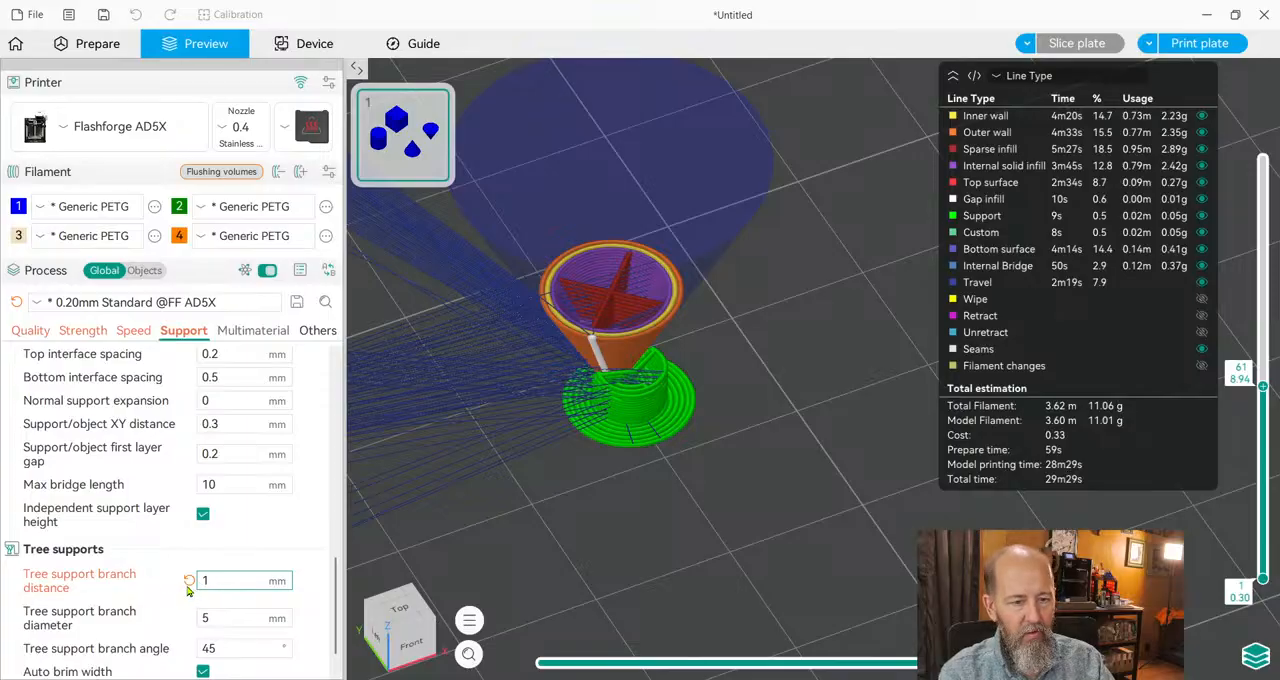
scroll(186, 588, down, 1)
click(188, 543)
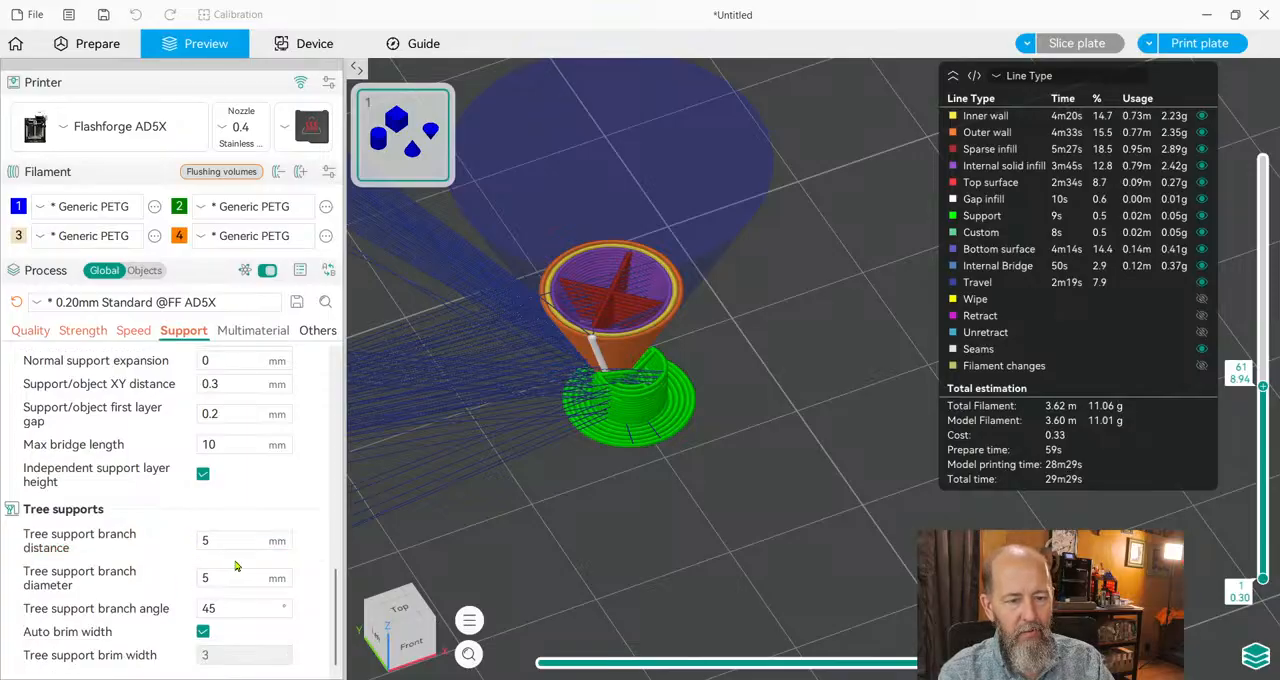
Set the tree support branch diameter to 1 mm and slice the plate again.
drag(230, 576, 168, 582)
text(1)
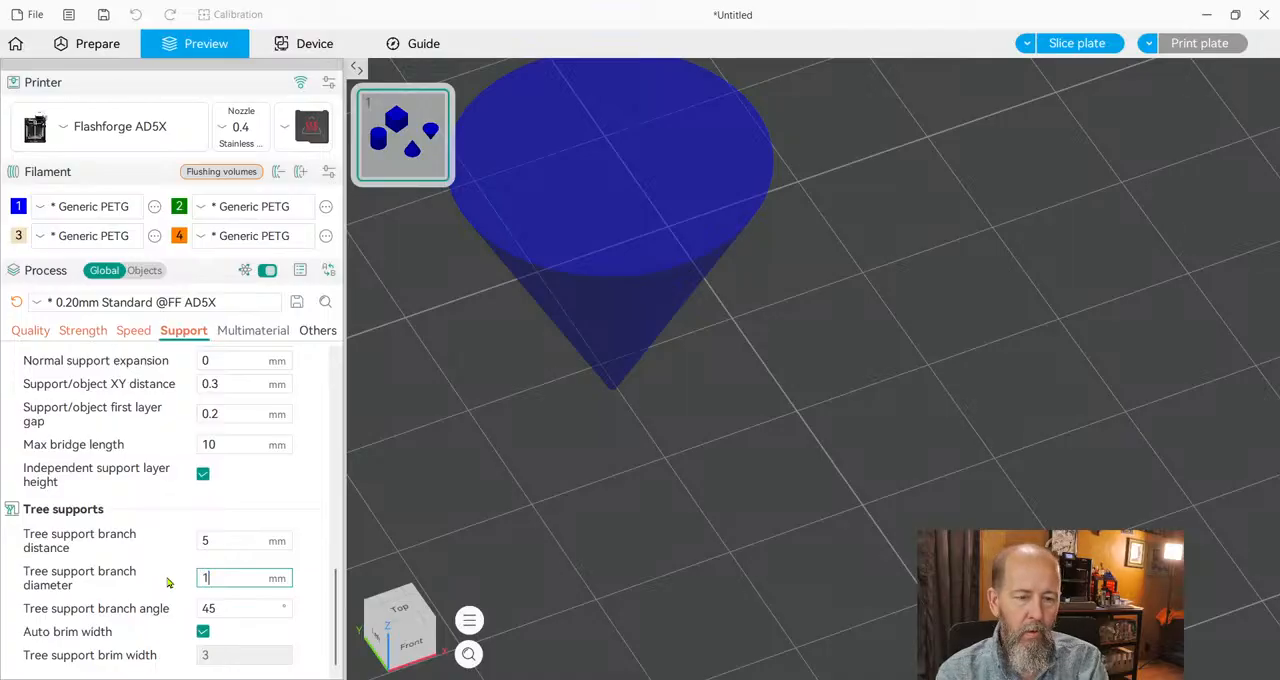
click(1097, 45)
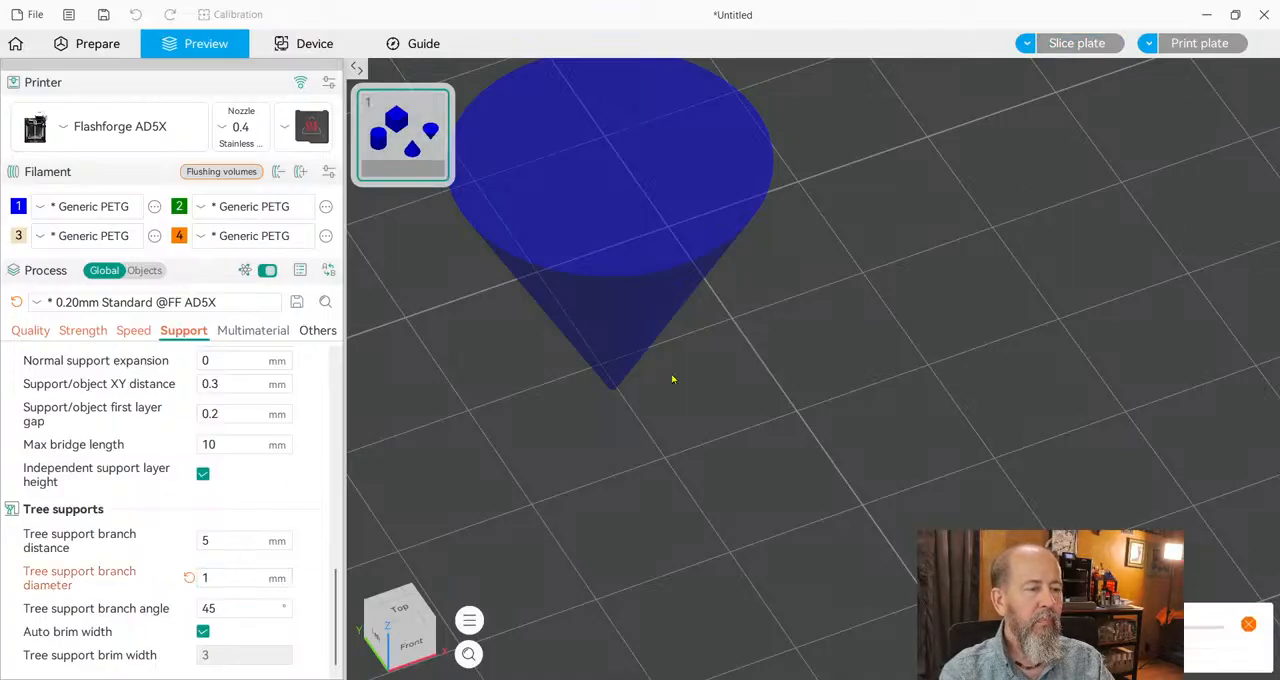
Lower the preview to layer 20 and examine the inverted cone's tree supports from several angles.
scroll(646, 454, up, 3)
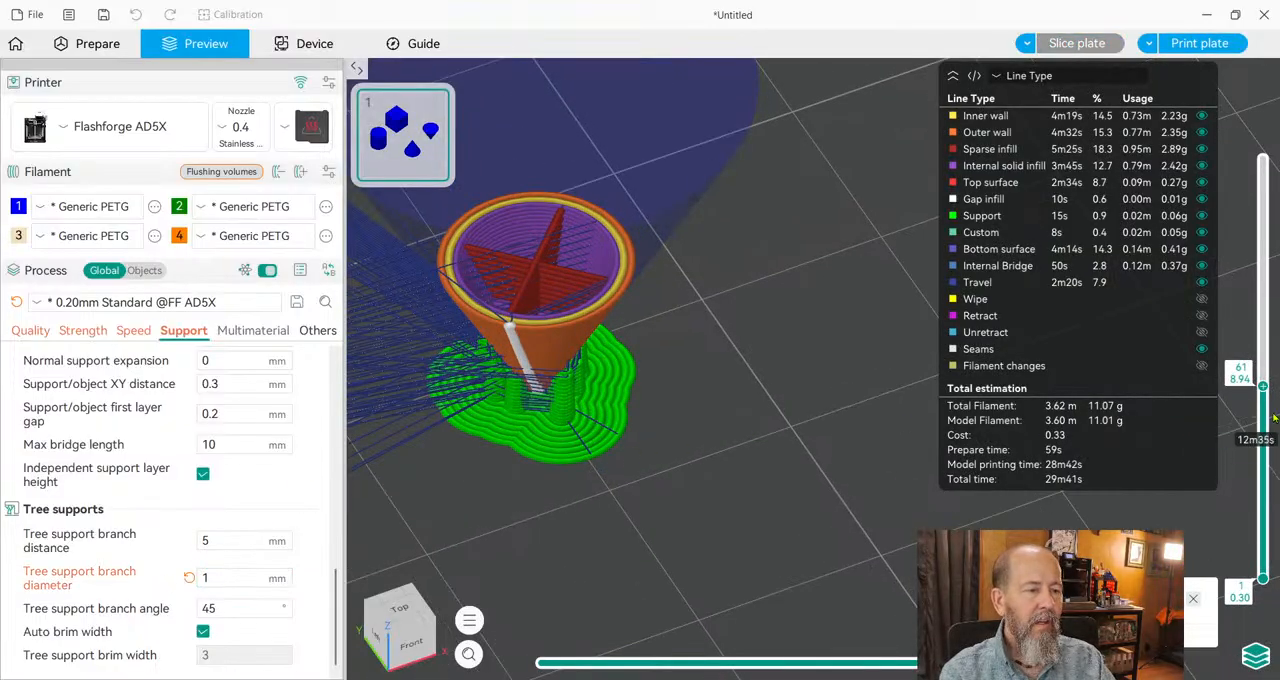
drag(1263, 388, 1263, 513)
key(1)
drag(700, 544, 649, 434)
right_drag(547, 300, 614, 360)
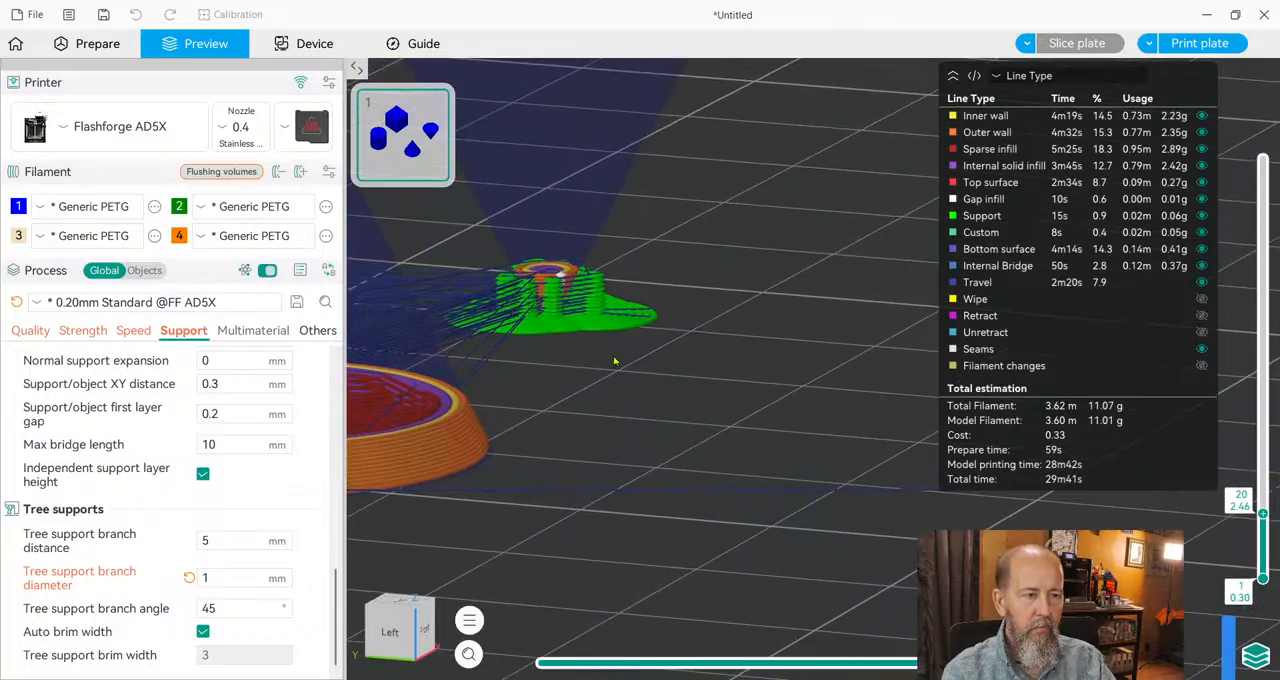
drag(614, 360, 655, 408)
right_drag(574, 180, 781, 482)
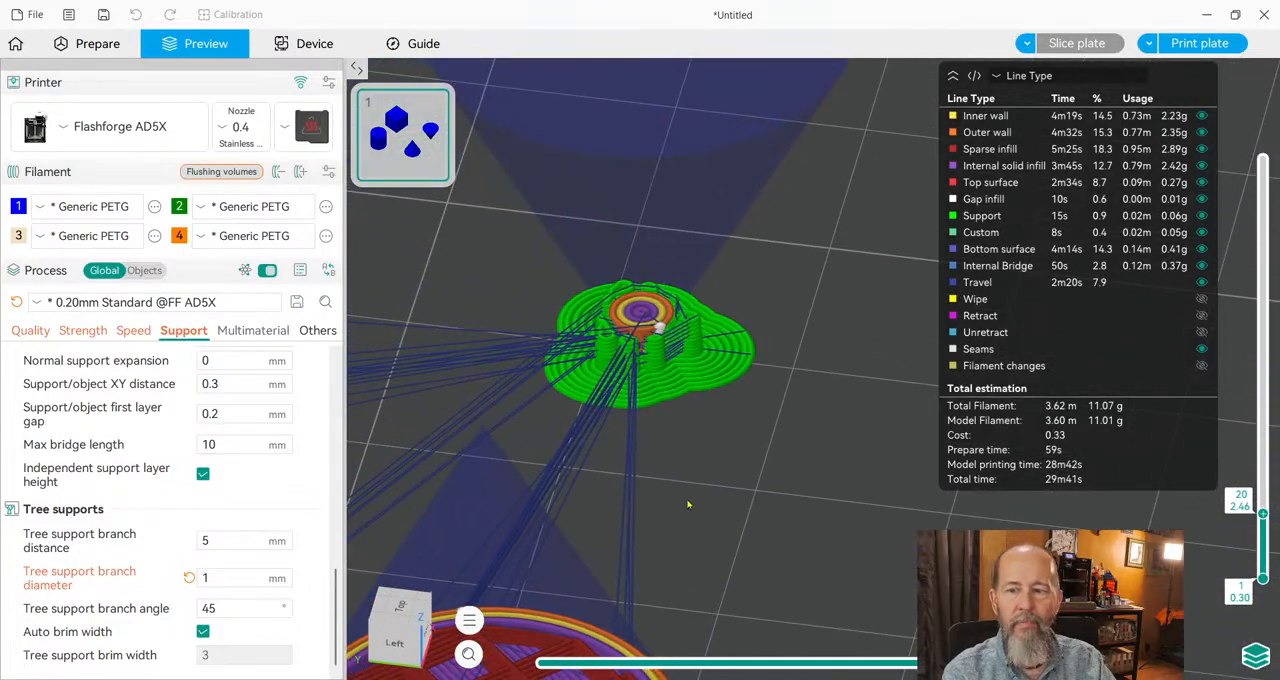
scroll(659, 467, up, 2)
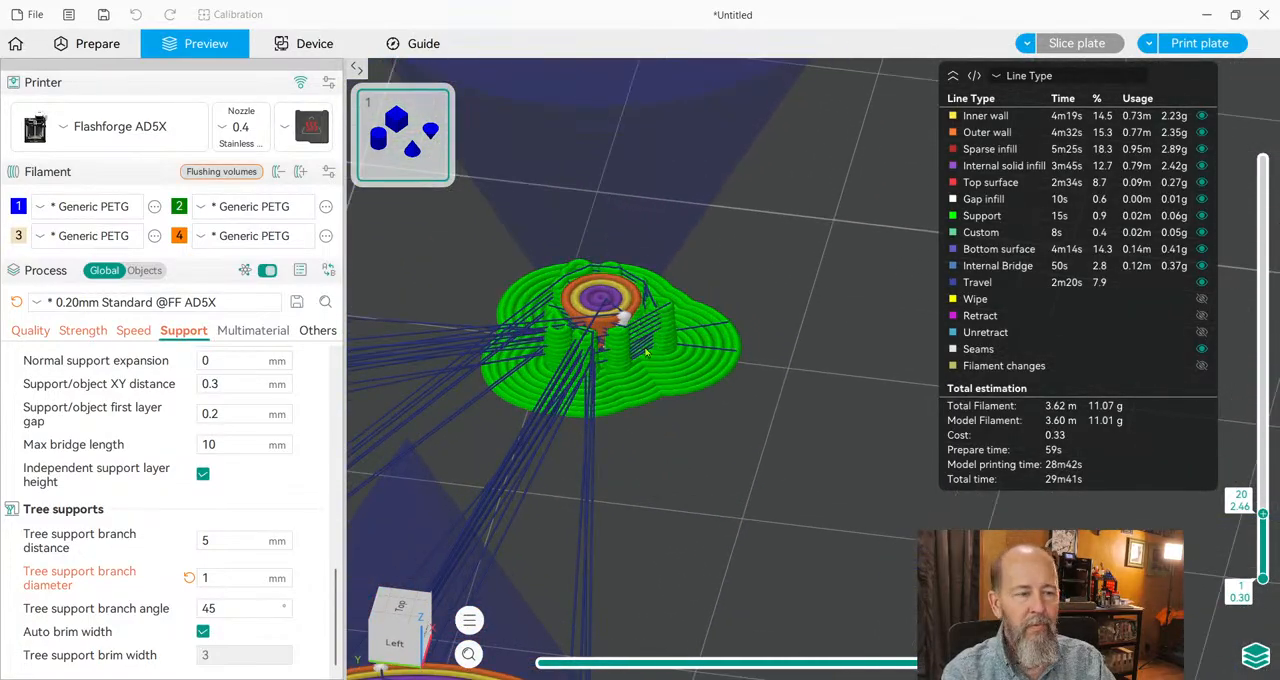
drag(683, 425, 683, 444)
right_drag(619, 237, 650, 353)
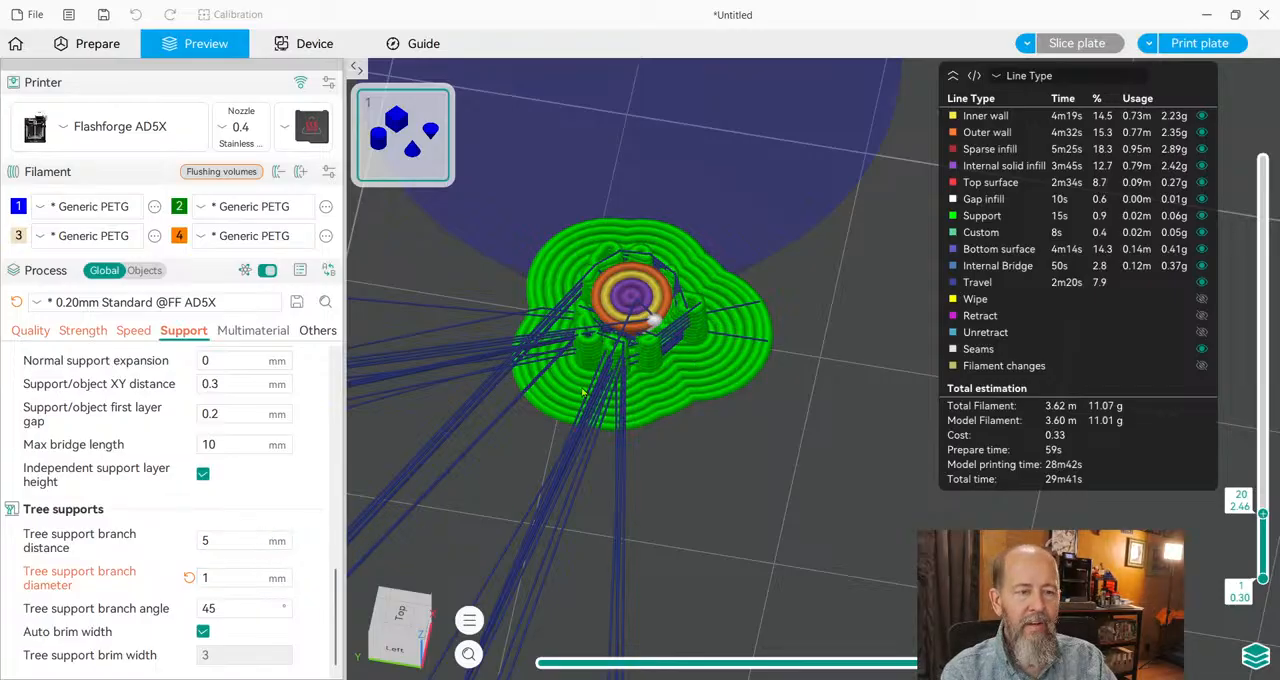
Disable the automatic tree support brim width, set the brim width to 0 and inspect the inverted cone's support after reslicing.
click(203, 632)
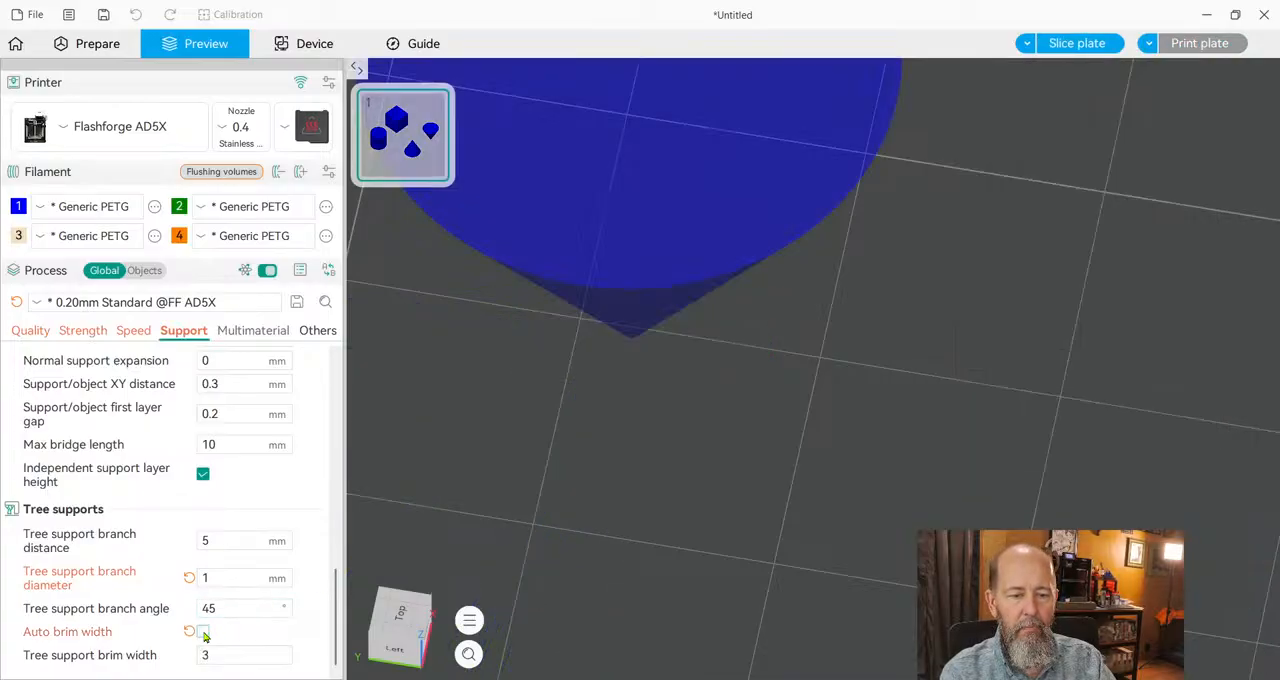
drag(227, 660, 178, 660)
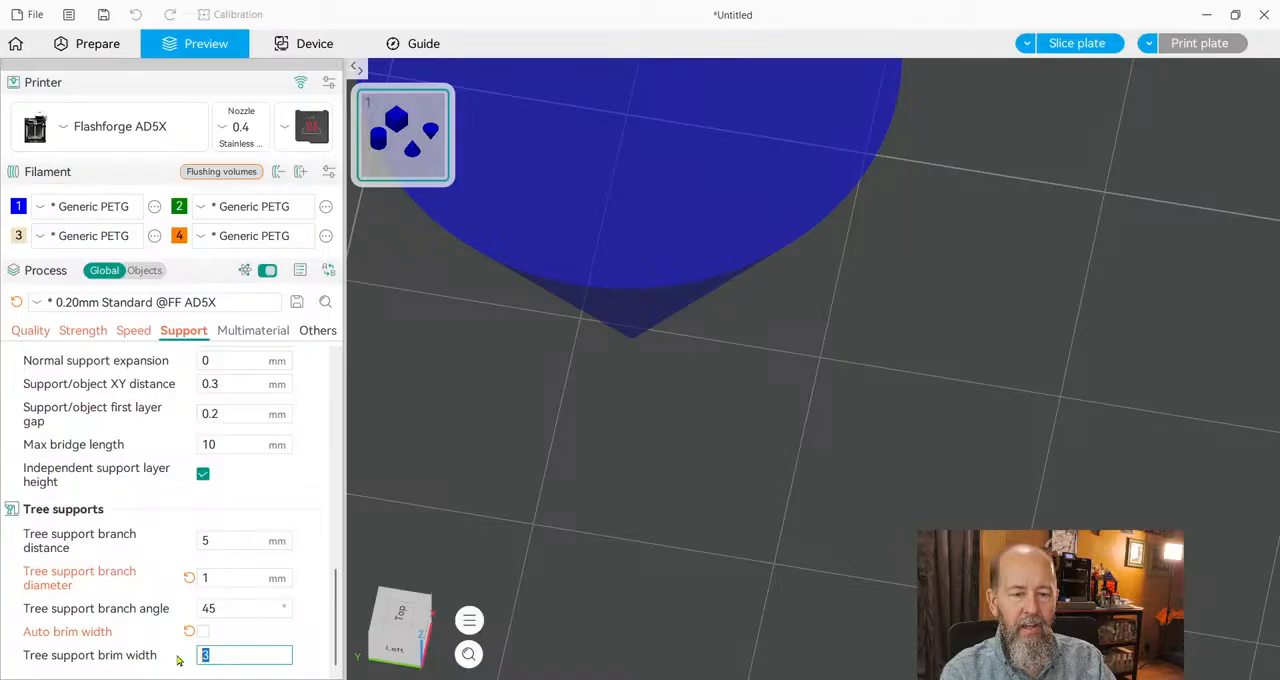
text(0)
click(493, 527)
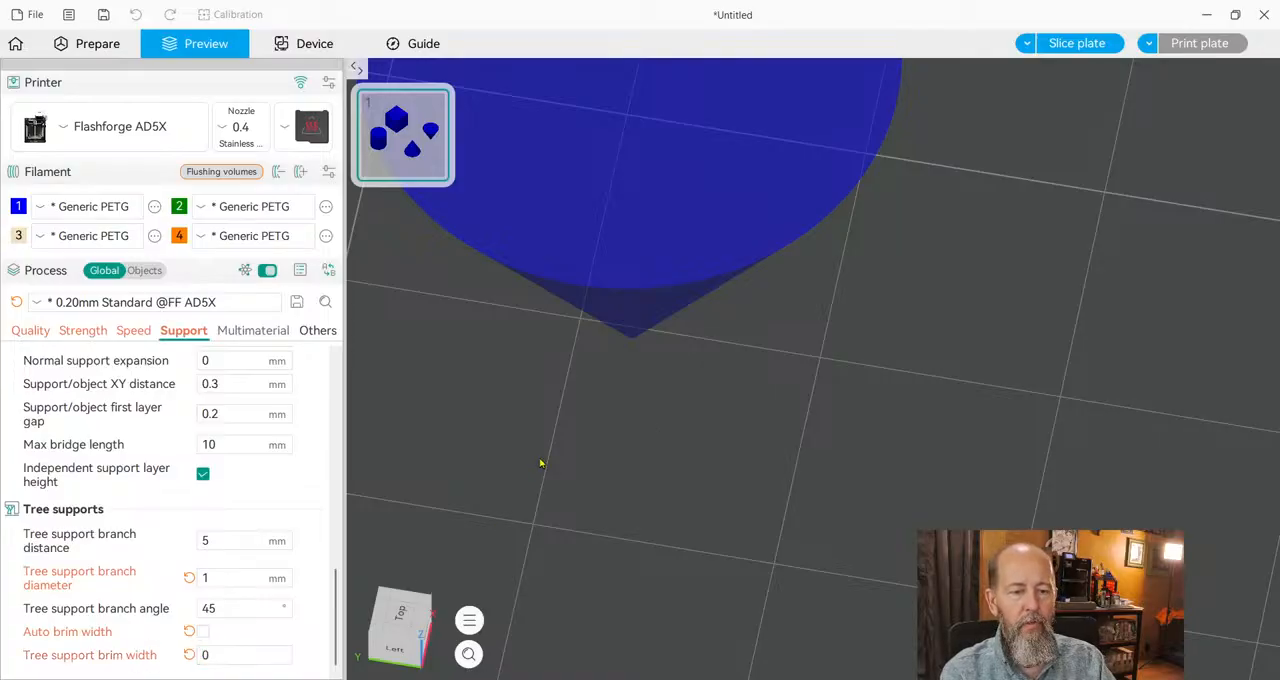
click(1092, 44)
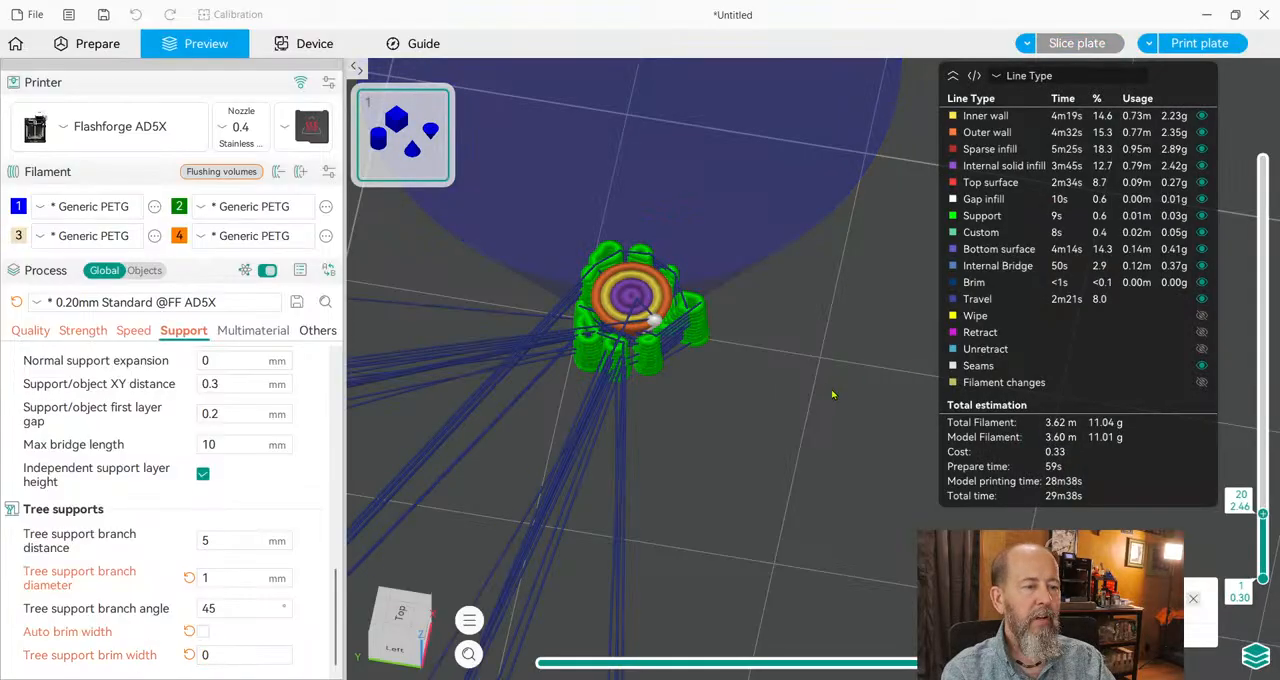
scroll(657, 387, up, 2)
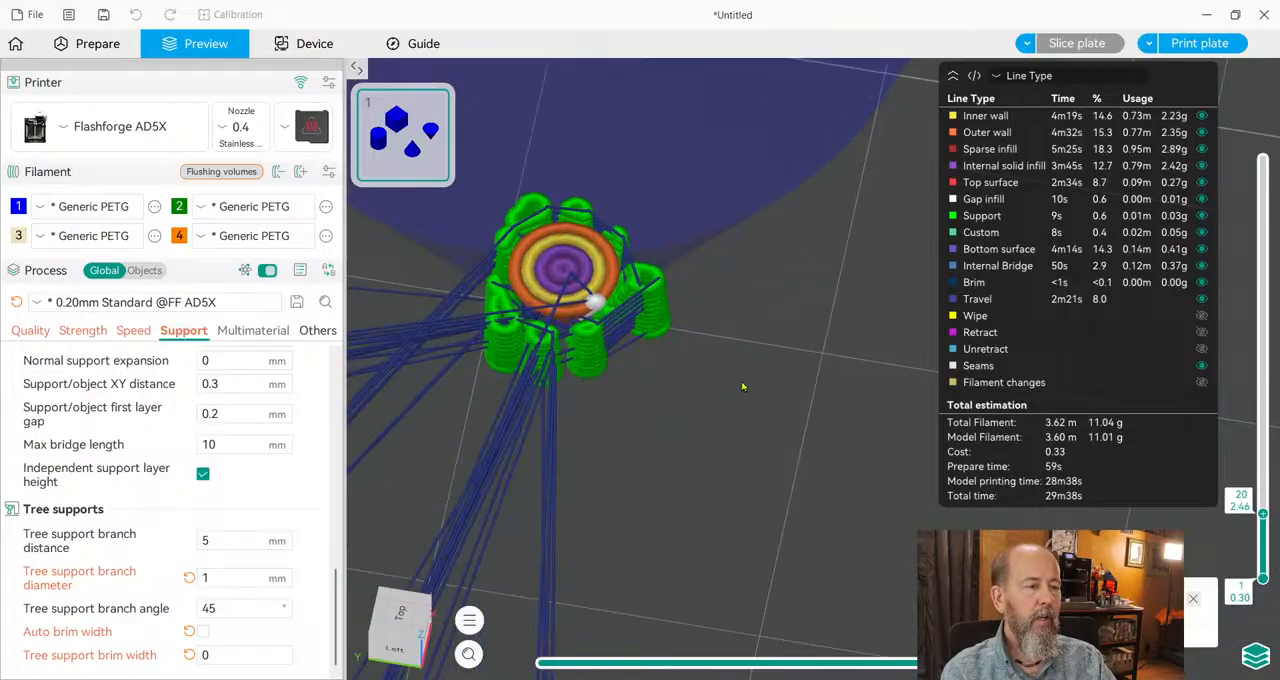
scroll(747, 385, down, 2)
scroll(750, 382, down, 2)
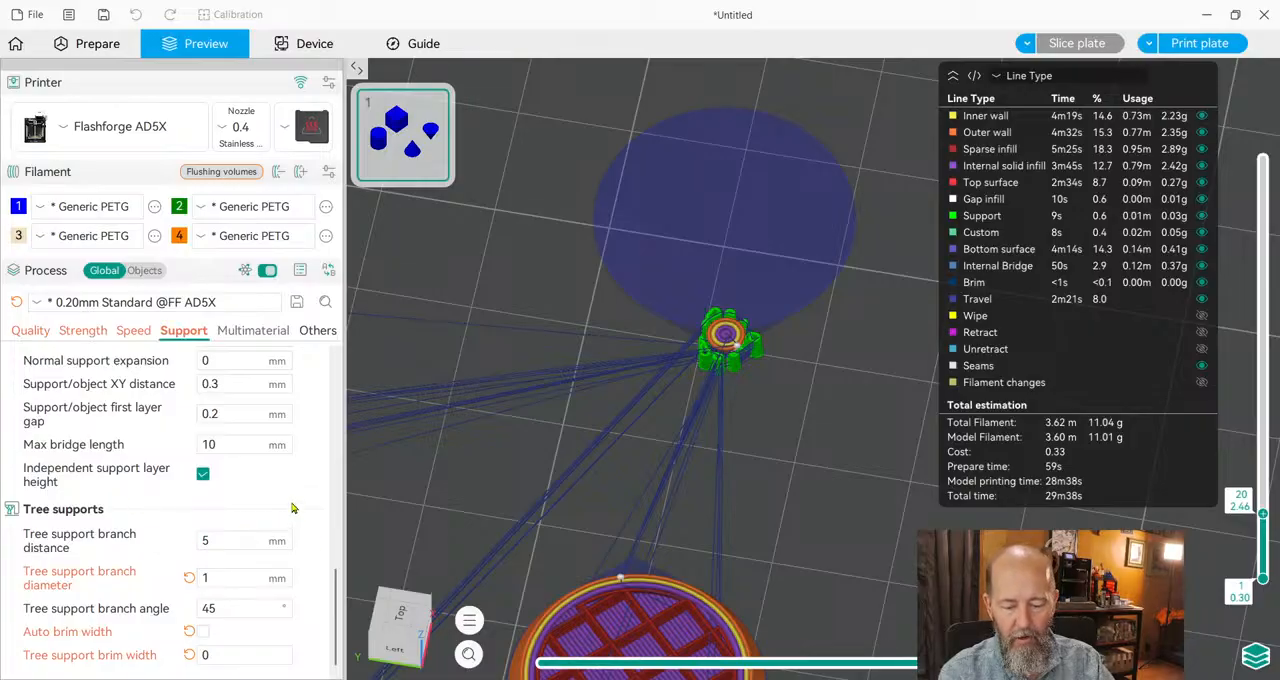
Open the multimaterial settings at the prime tower options and view all the sliced shapes on the plate.
scroll(292, 508, up, 1)
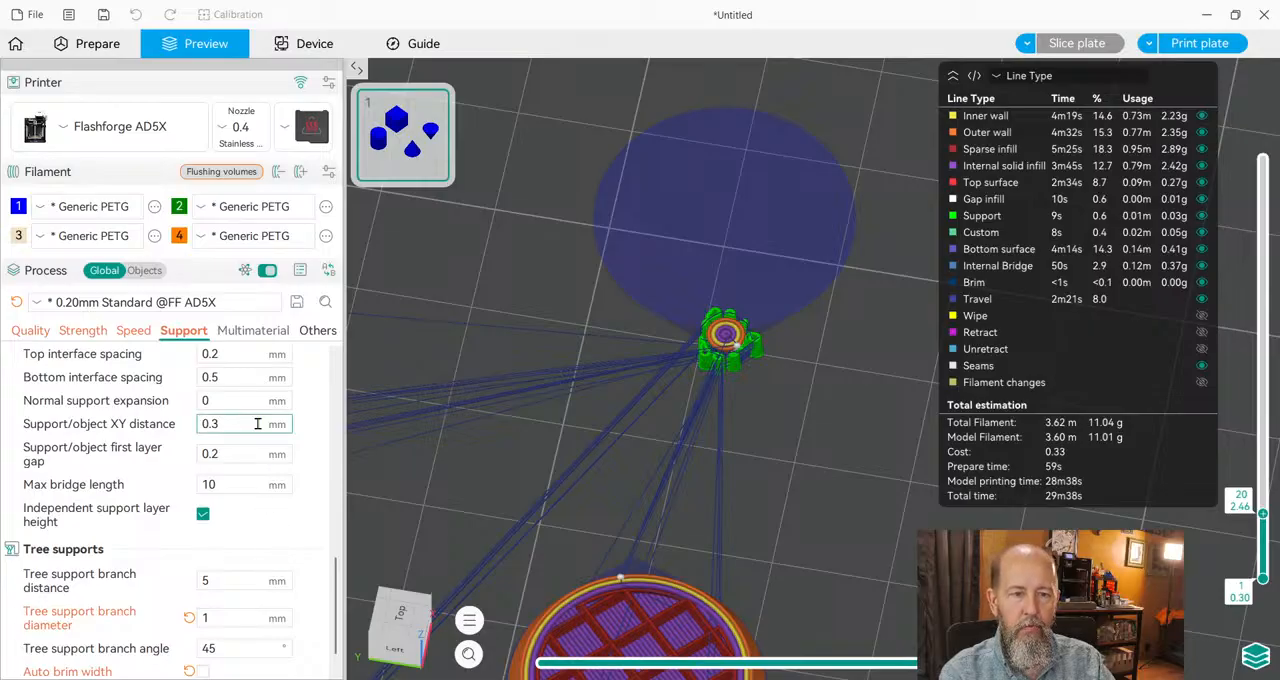
click(263, 336)
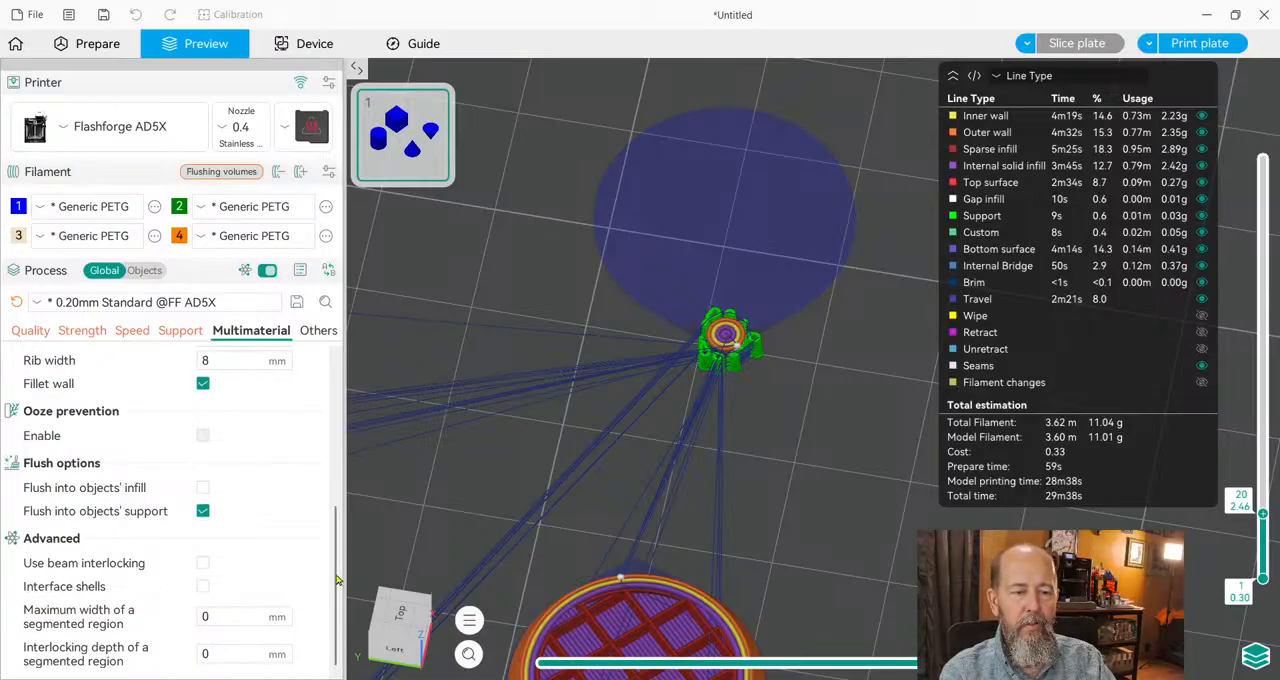
drag(337, 580, 337, 430)
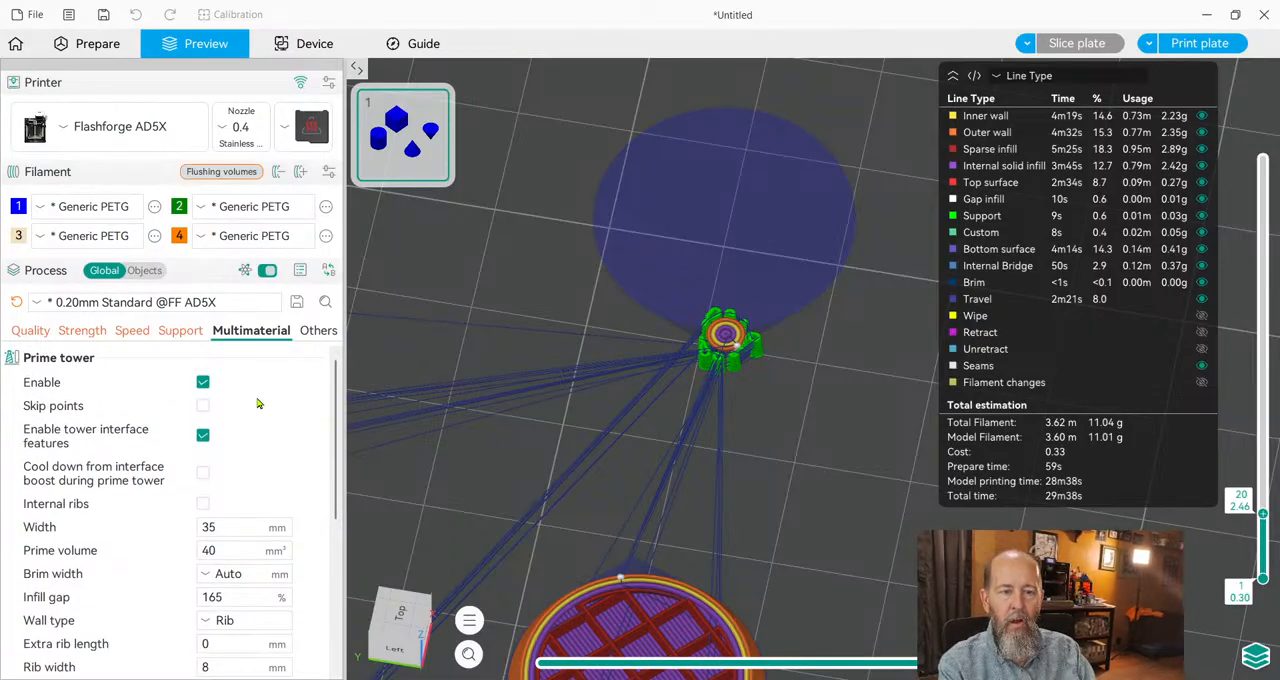
scroll(775, 360, down, 10)
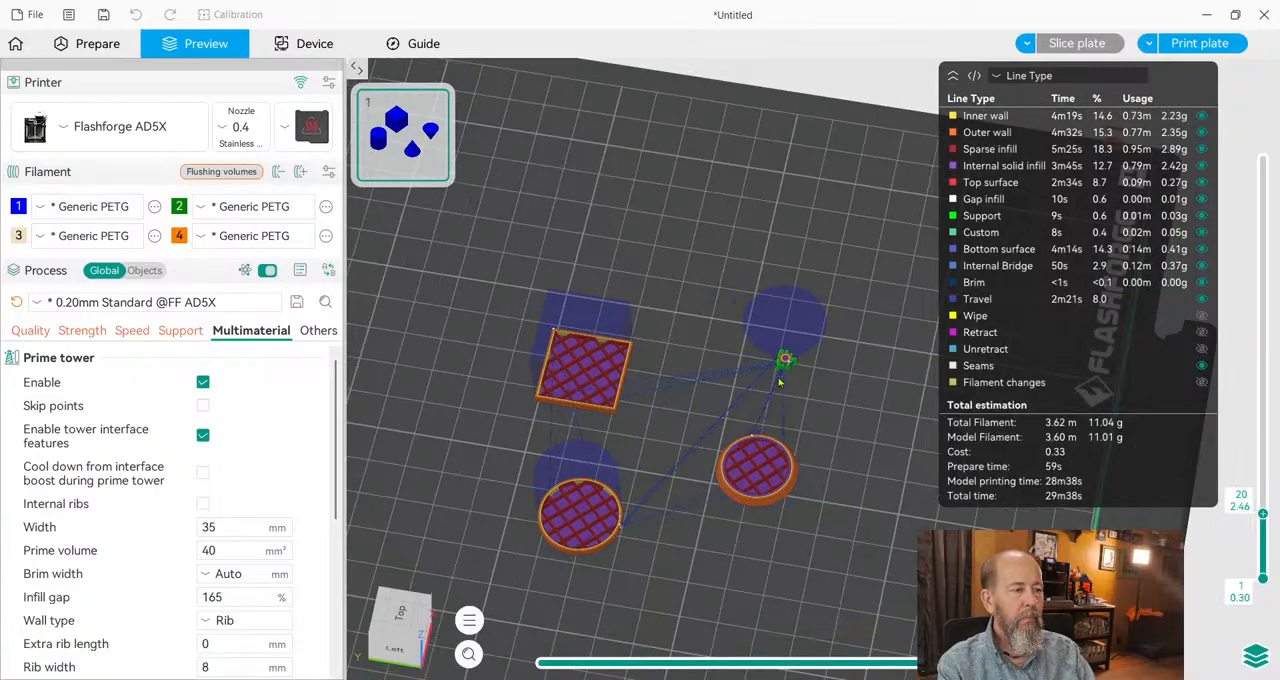
drag(813, 414, 826, 398)
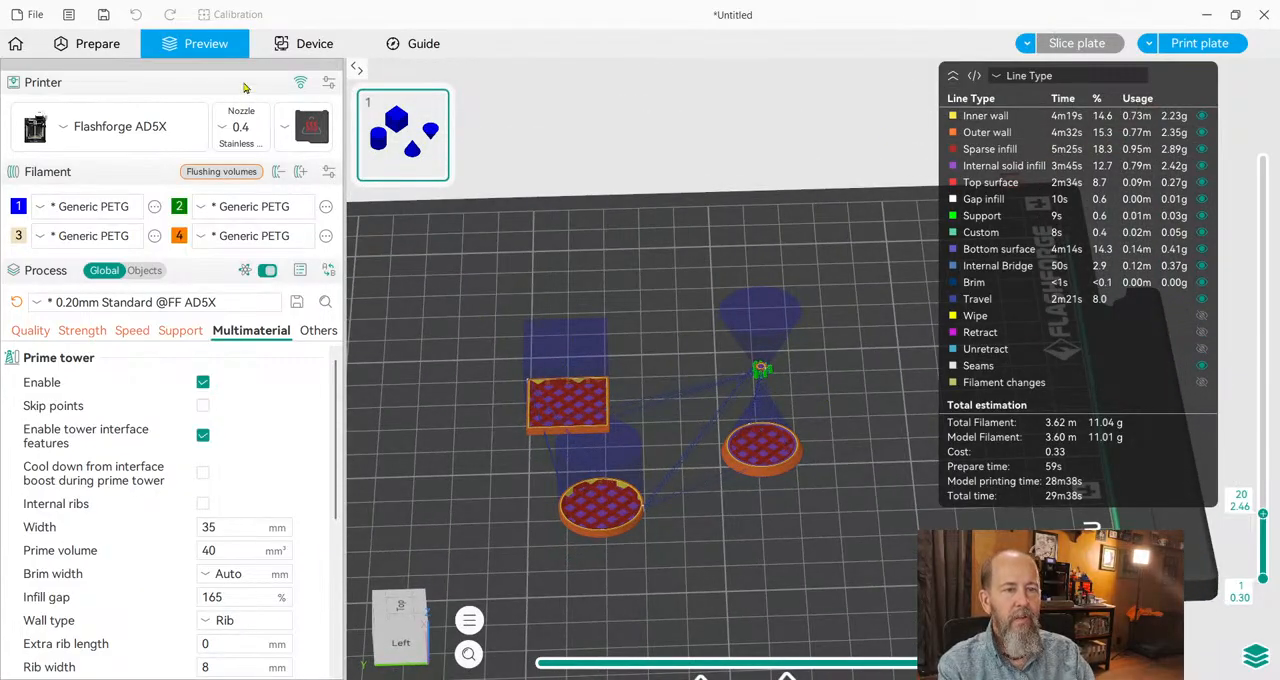
Return to the model preparation view and assign orange filament 4 to the selected cube.
click(73, 46)
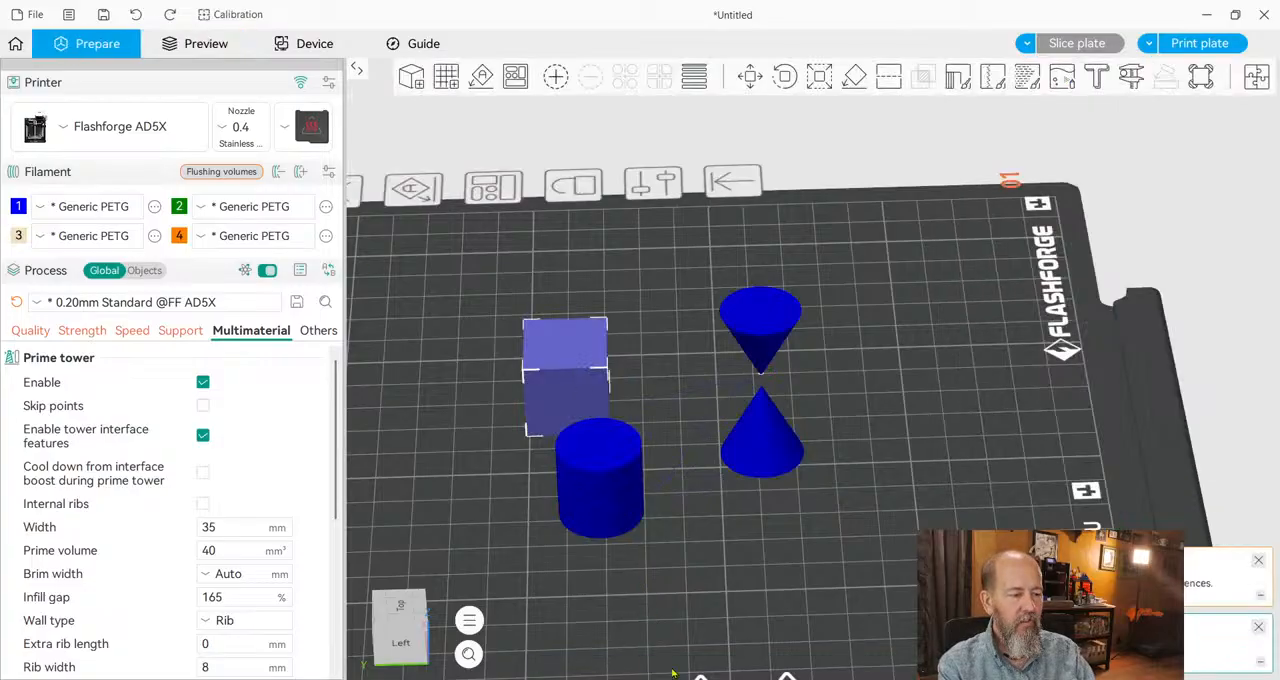
key(3)
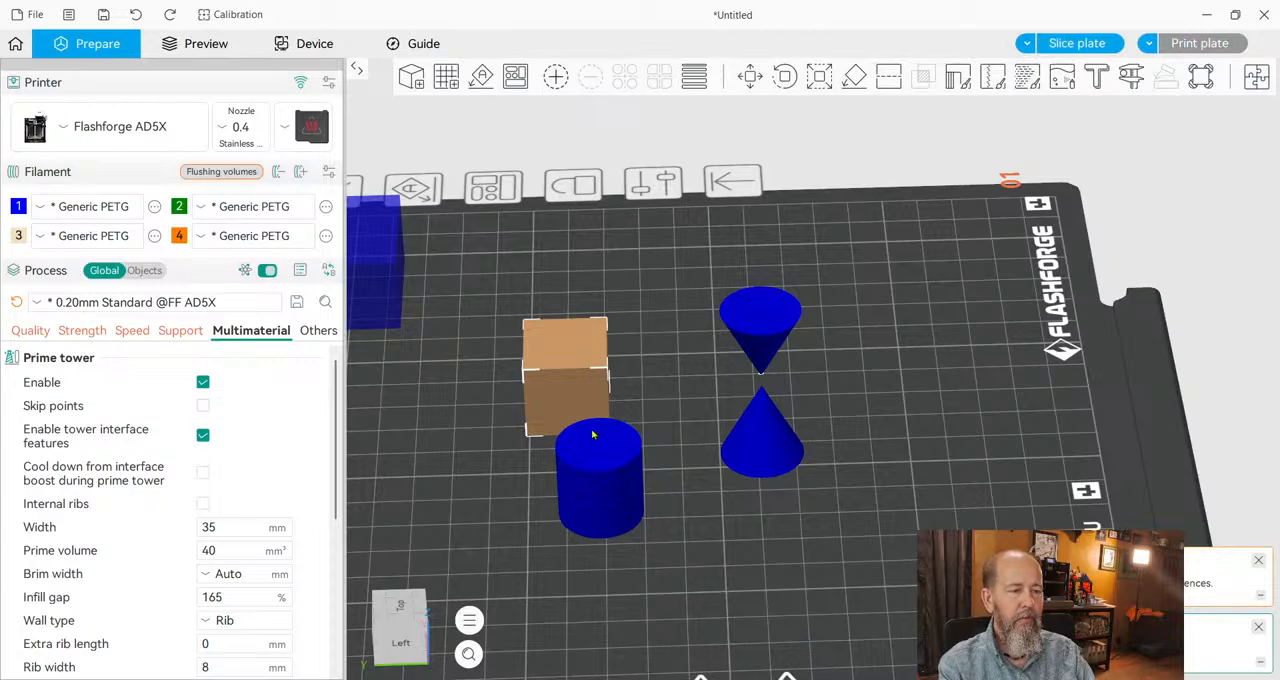
drag(640, 606, 603, 609)
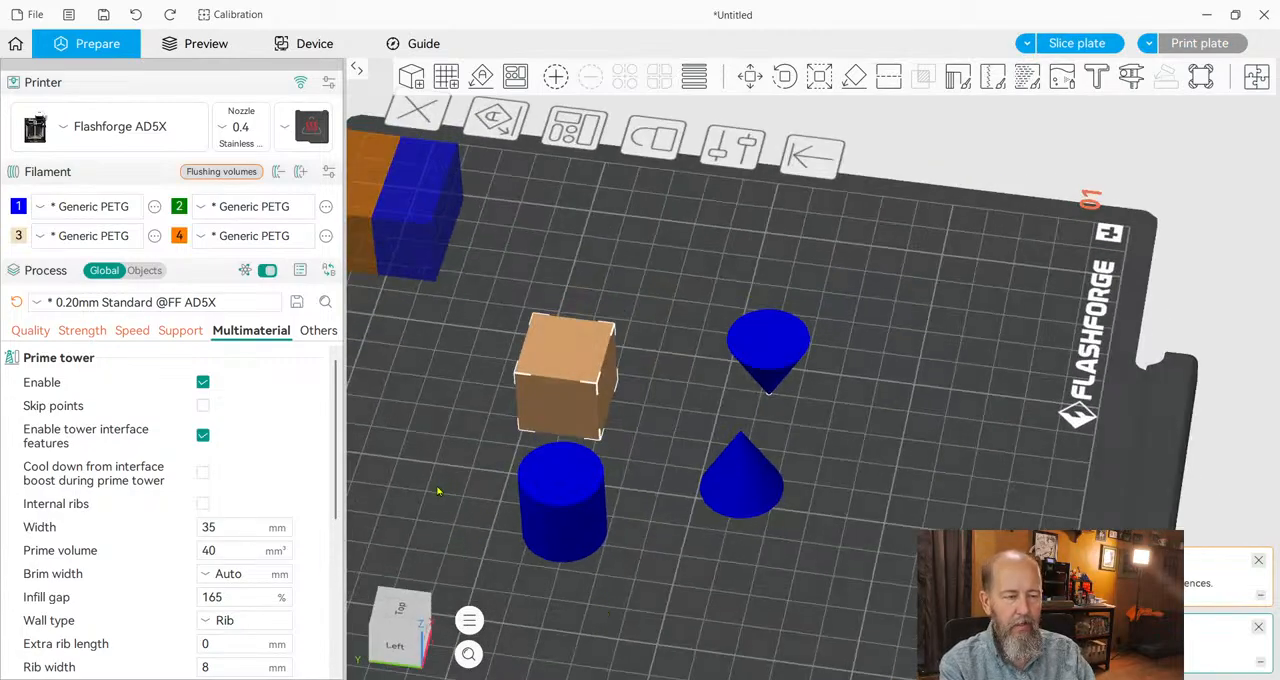
right_drag(437, 491, 578, 507)
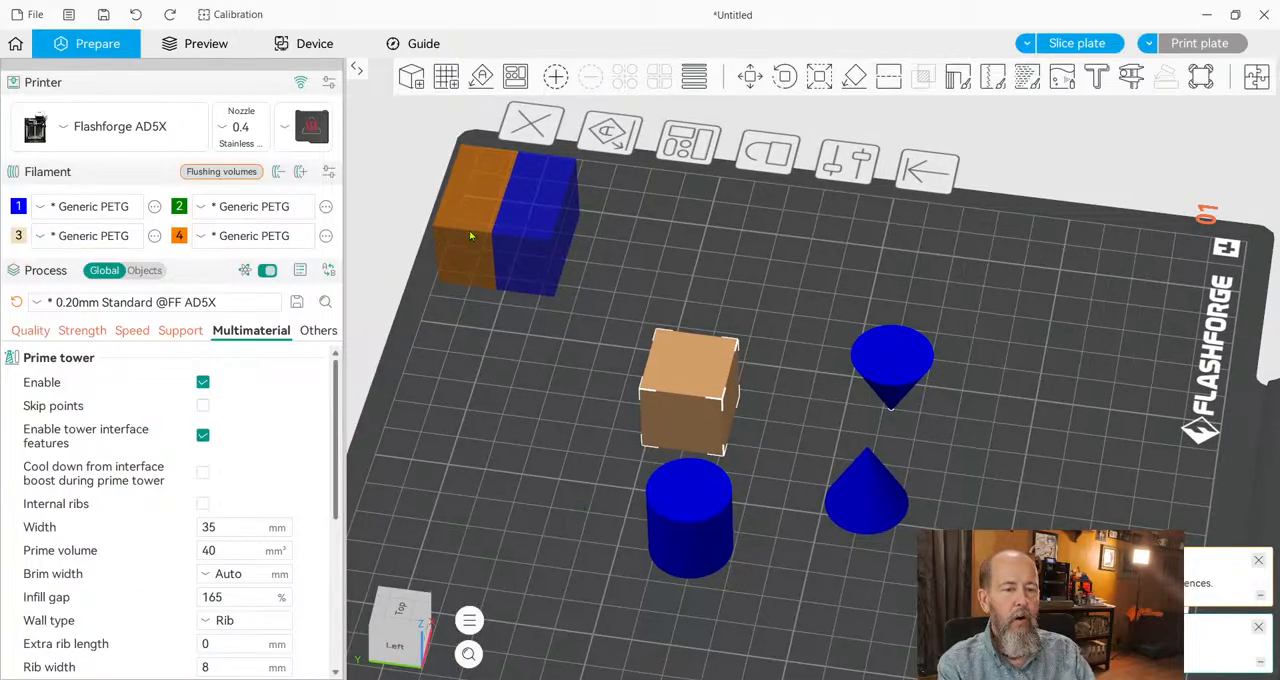
Slice the two-filament plate and raise the preview to layer 122 to show the full prime tower.
click(1074, 47)
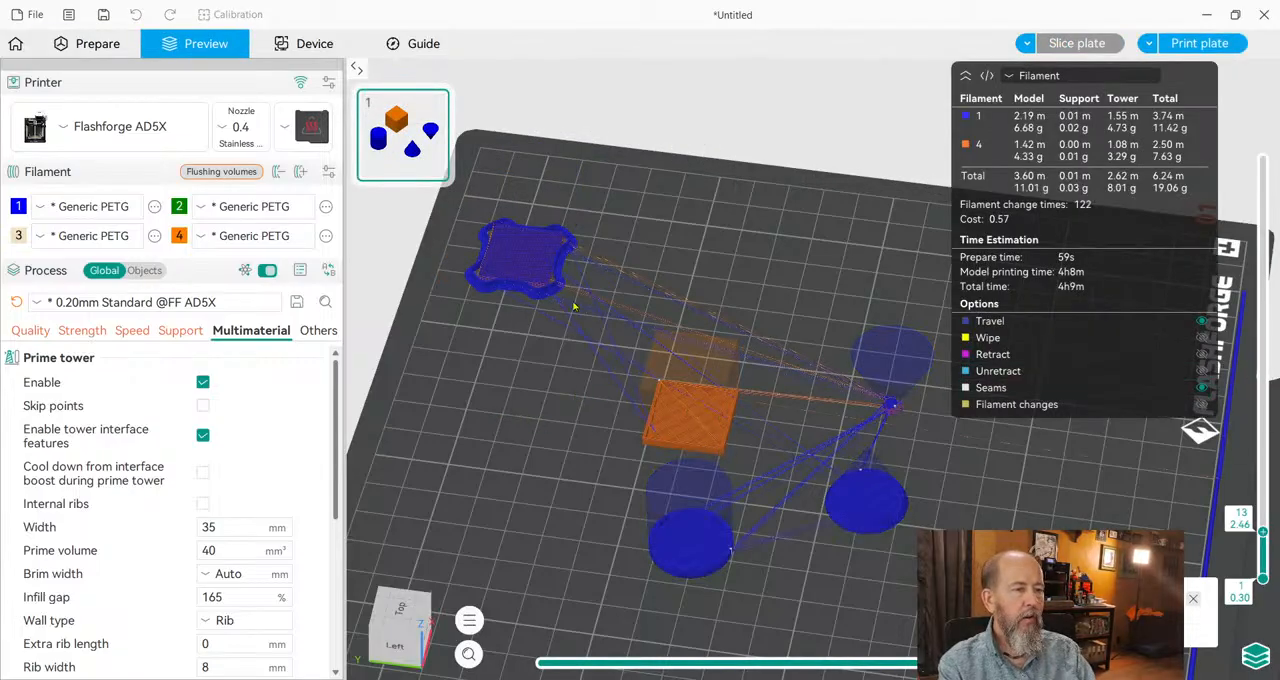
drag(1263, 530, 1262, 160)
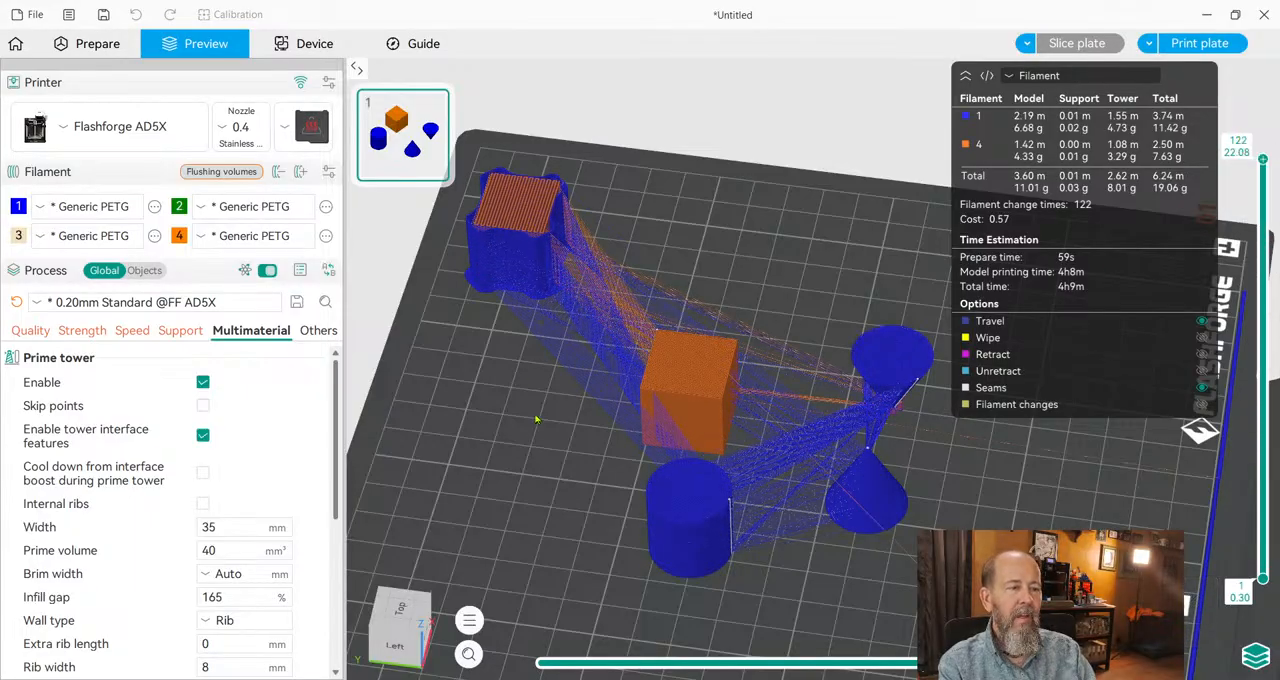
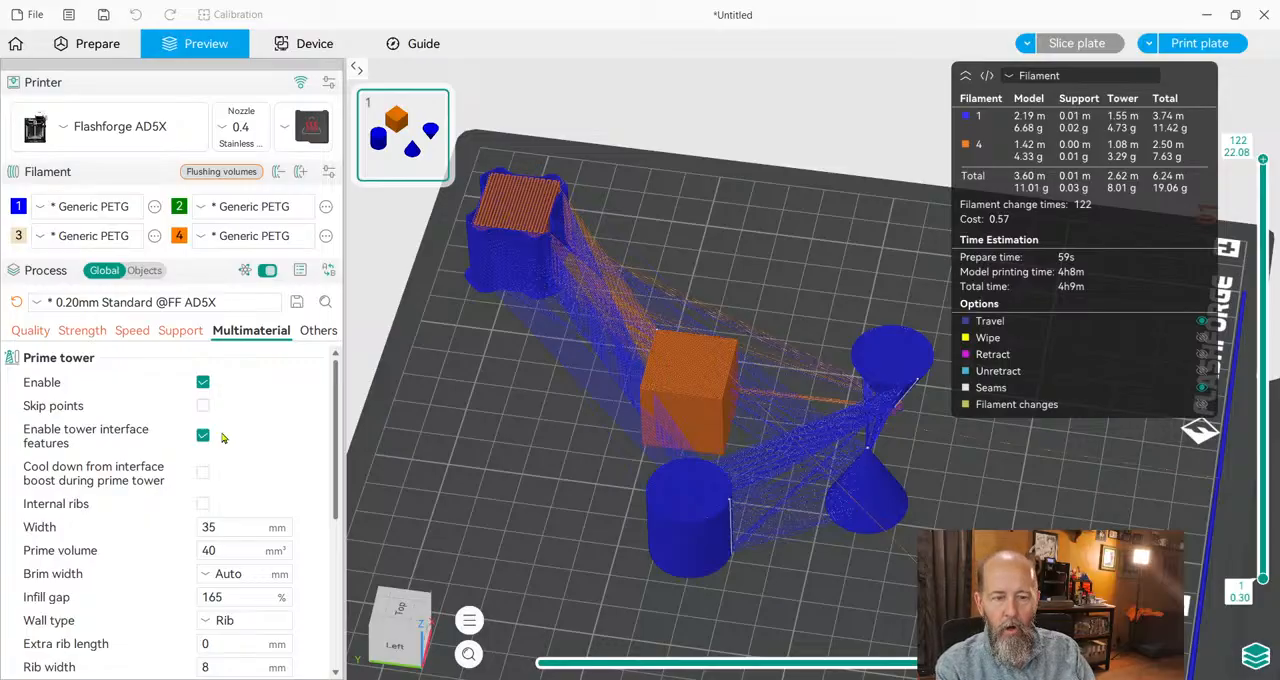
Enable flushing into the objects' infill and reslice the plate.
scroll(229, 466, down, 5)
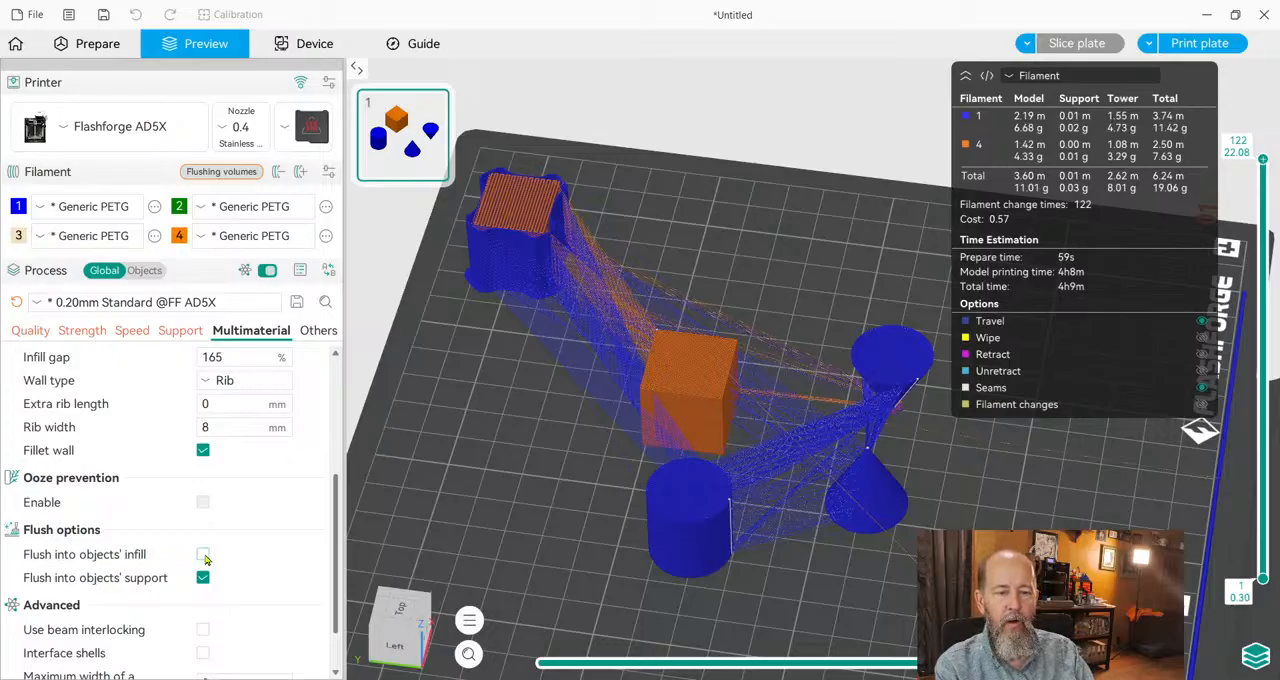
click(203, 554)
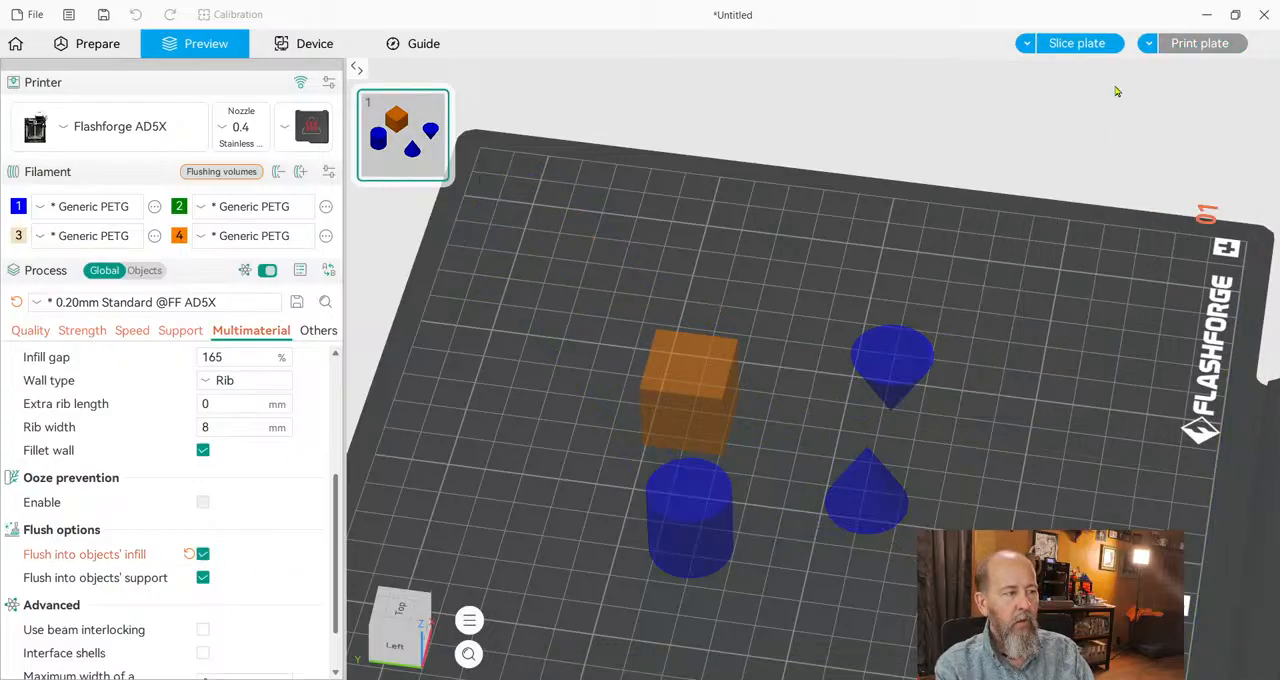
click(1085, 45)
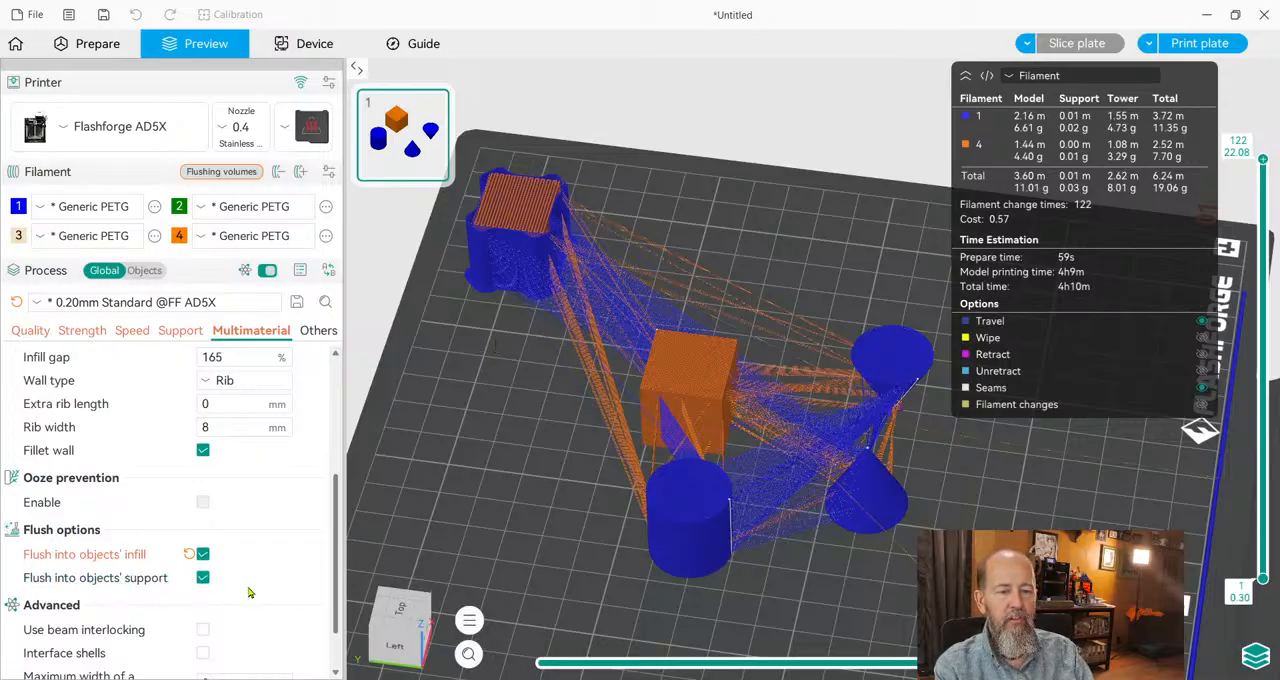
Disable the prime tower in the multimaterial settings and view the shapes from the front of the plate.
scroll(275, 583, up, 5)
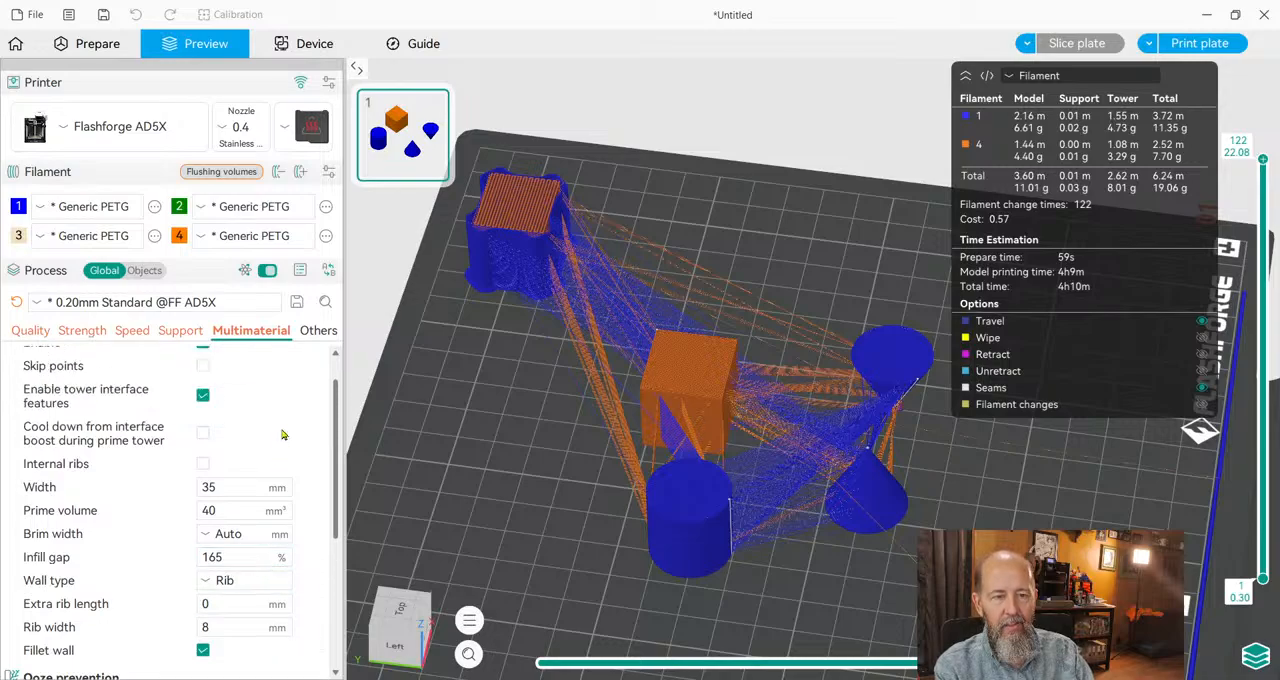
click(202, 382)
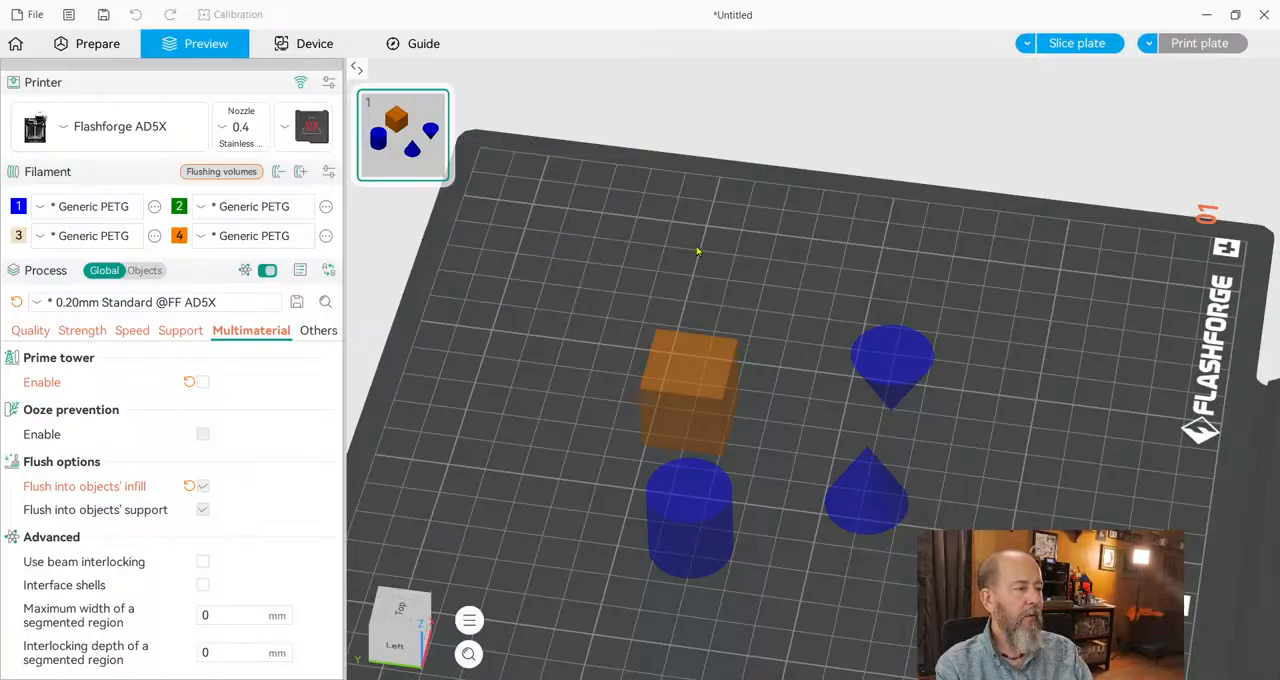
drag(1007, 518, 951, 502)
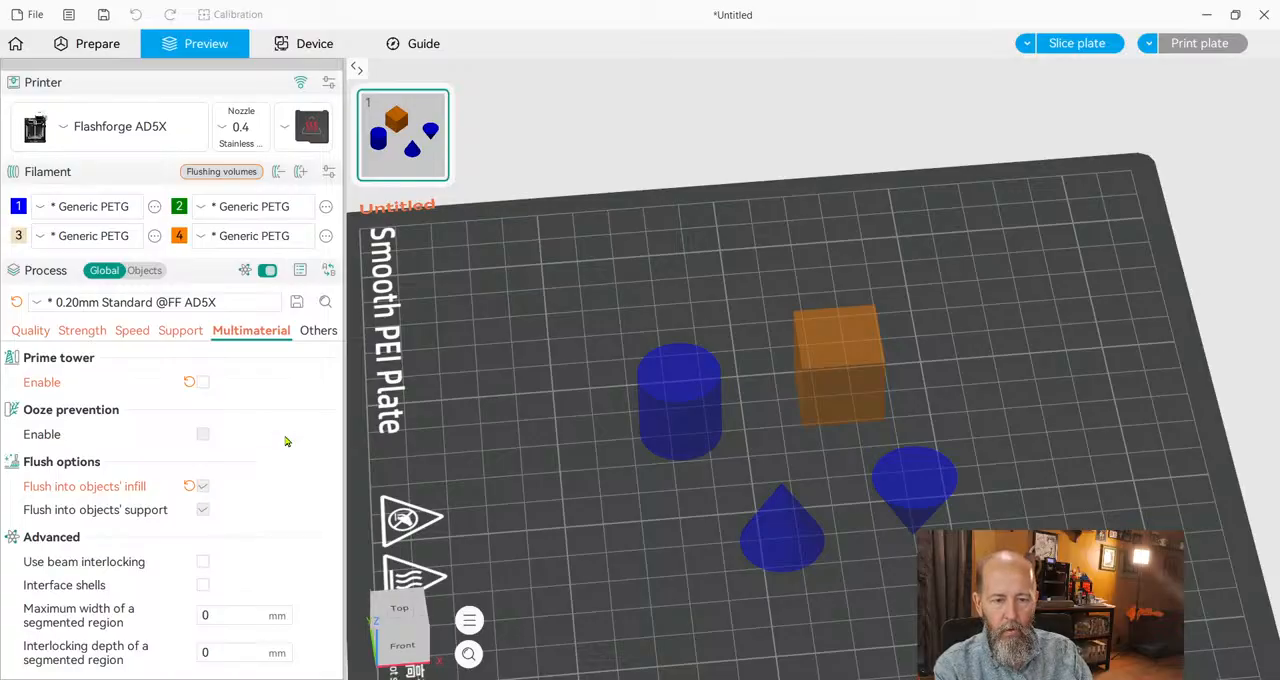
Open the Others process settings, reslice the plate and hide the travel moves in the preview.
click(312, 333)
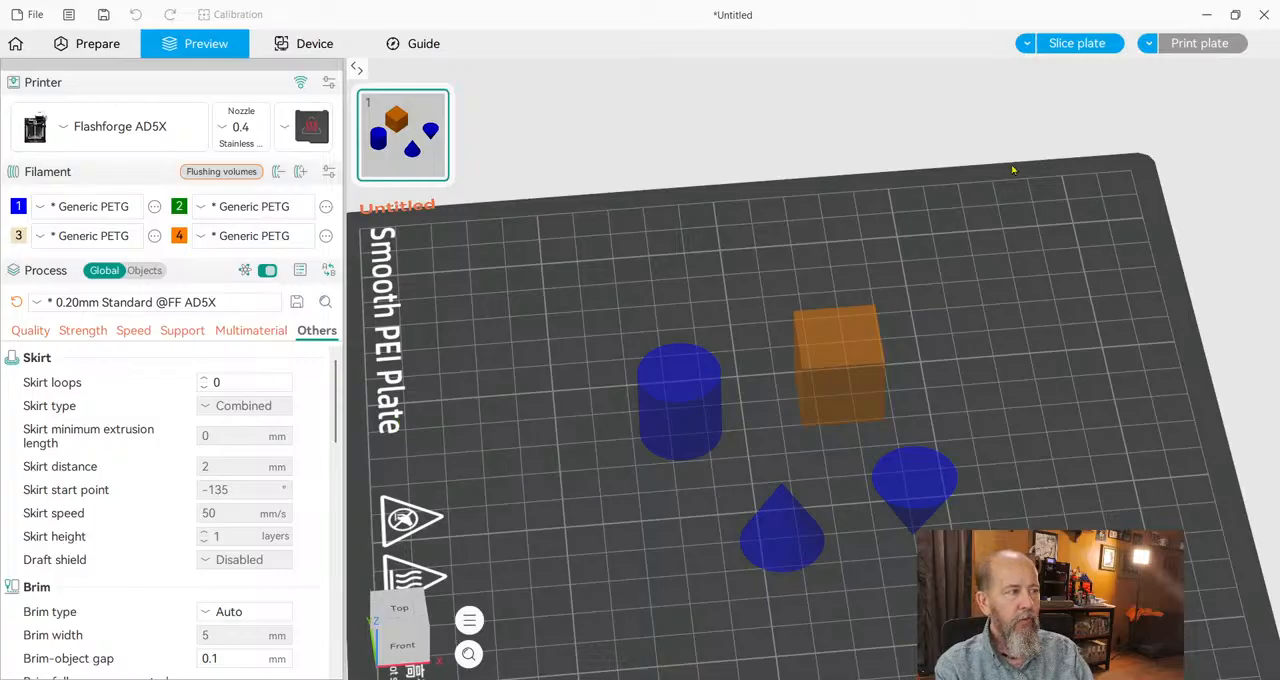
click(1077, 43)
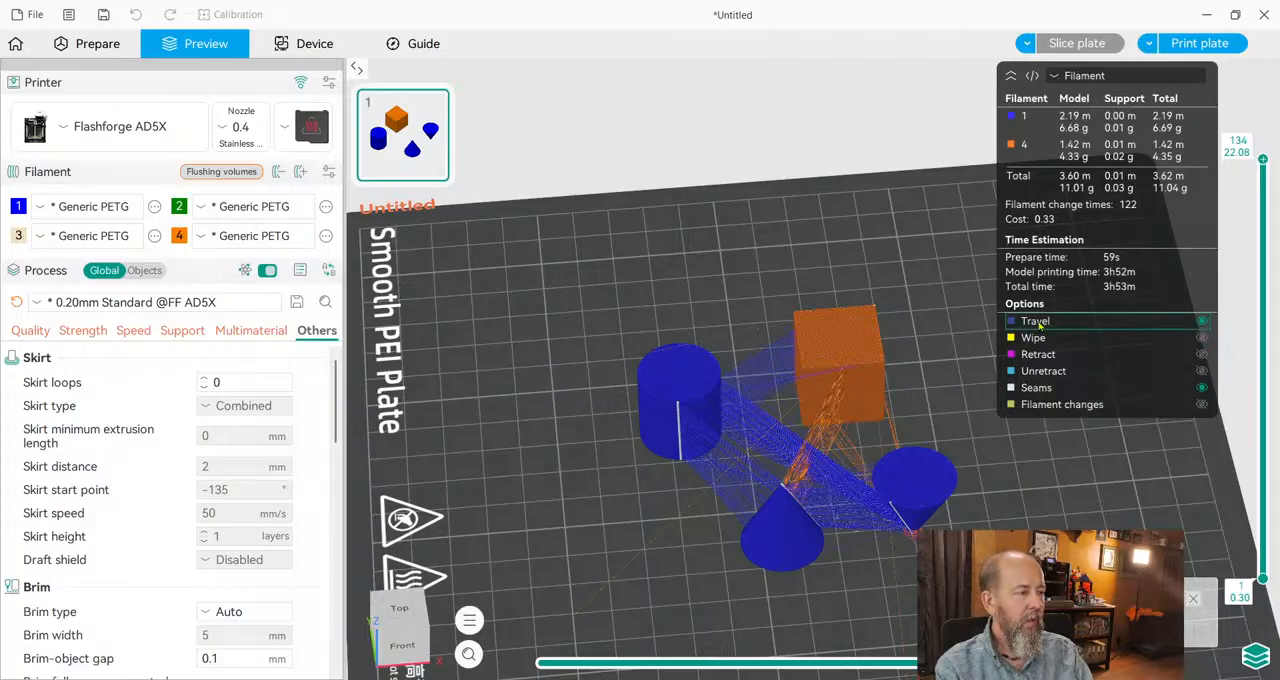
click(1044, 322)
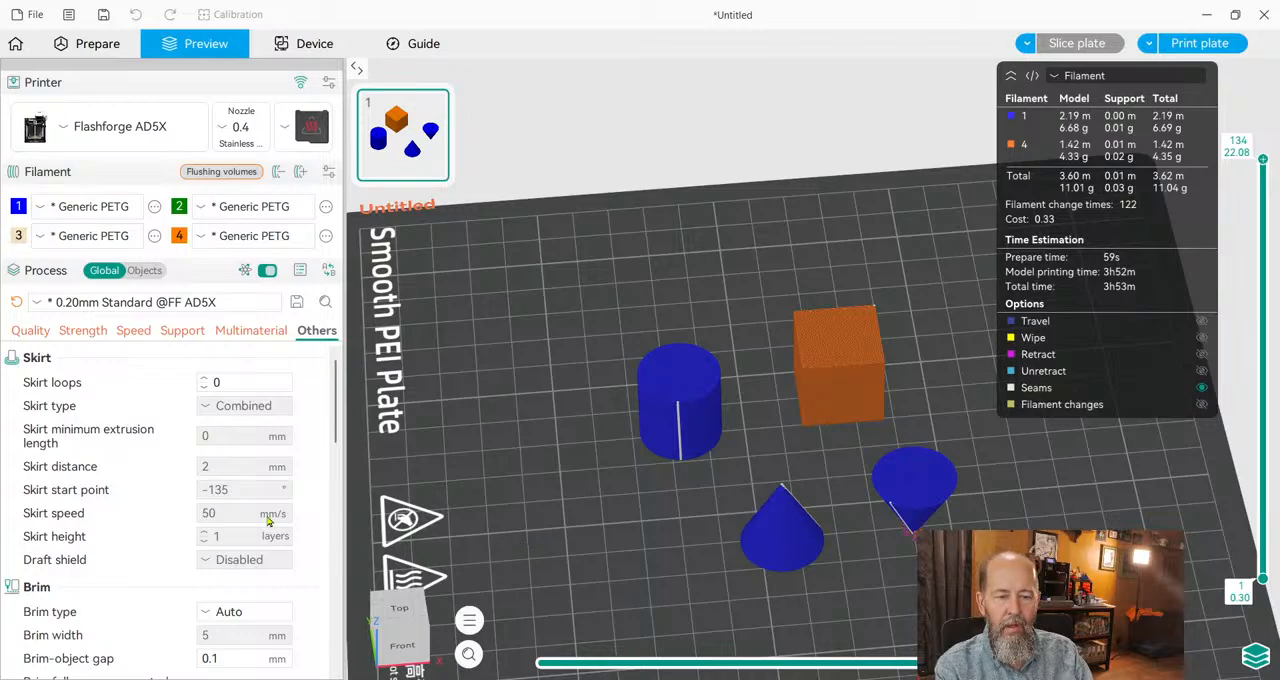
Set the brim type to Mouse ear and reslice the plate with all four shapes in view.
scroll(272, 524, down, 2)
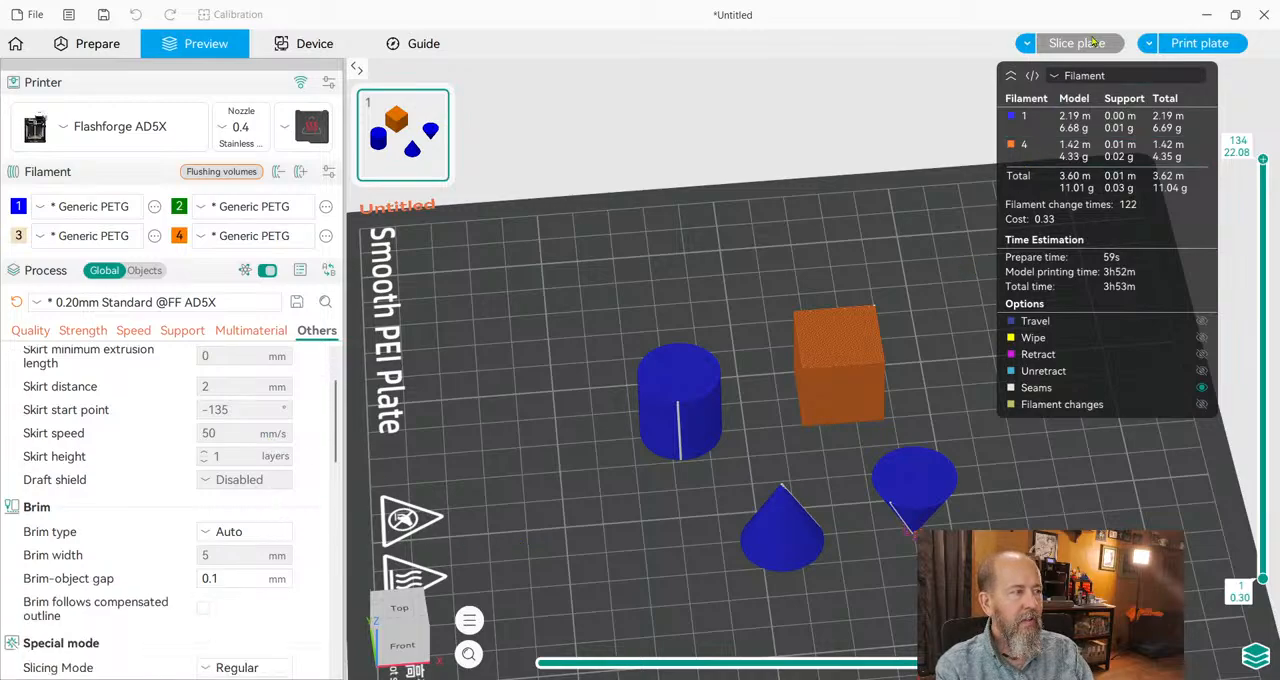
scroll(884, 615, up, 2)
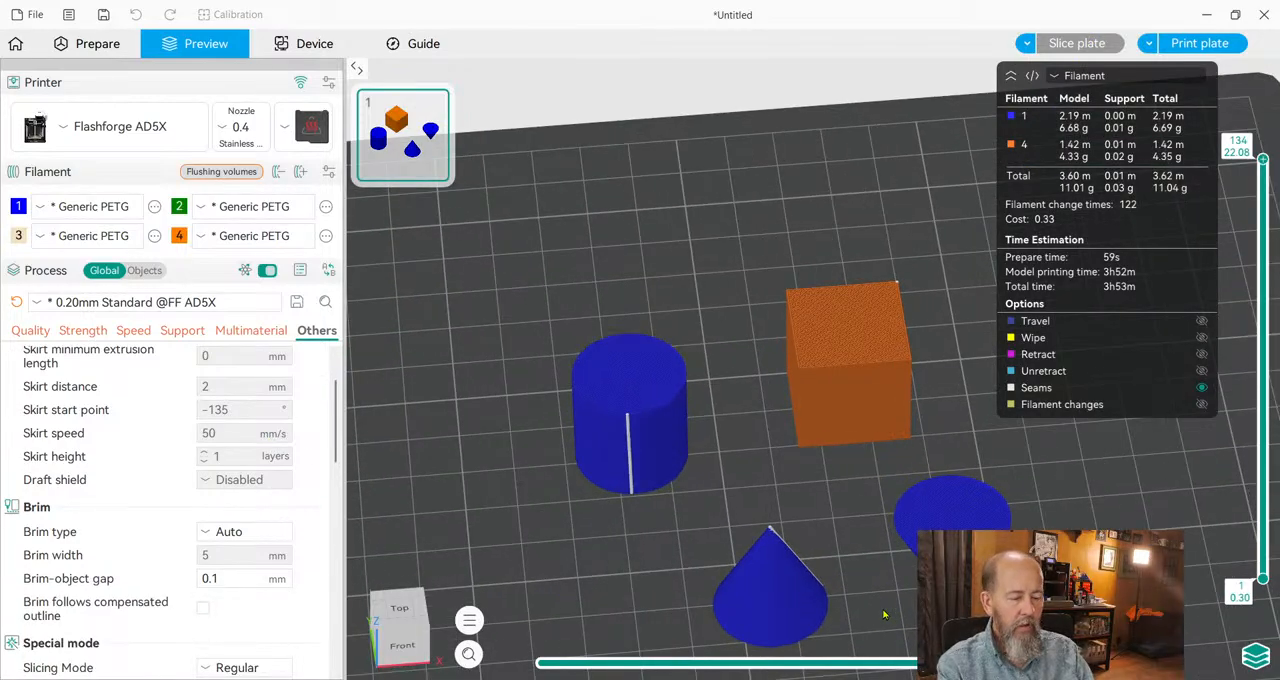
right_drag(874, 562, 849, 406)
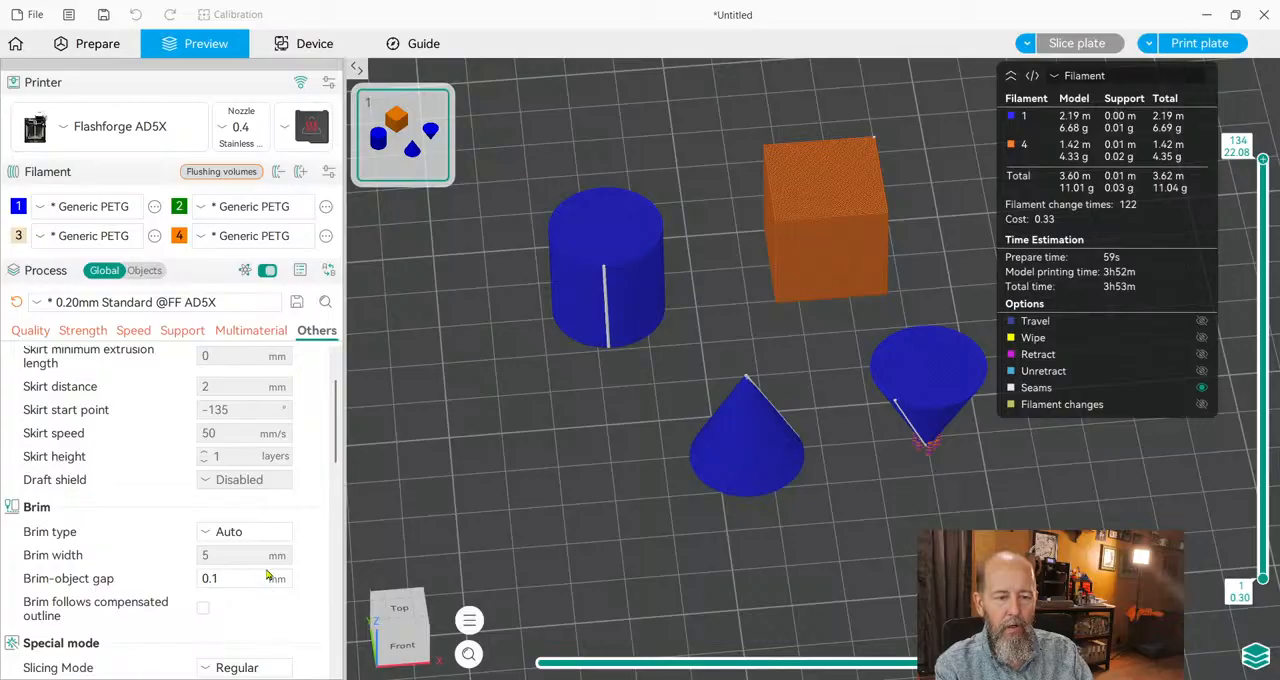
click(245, 531)
click(245, 555)
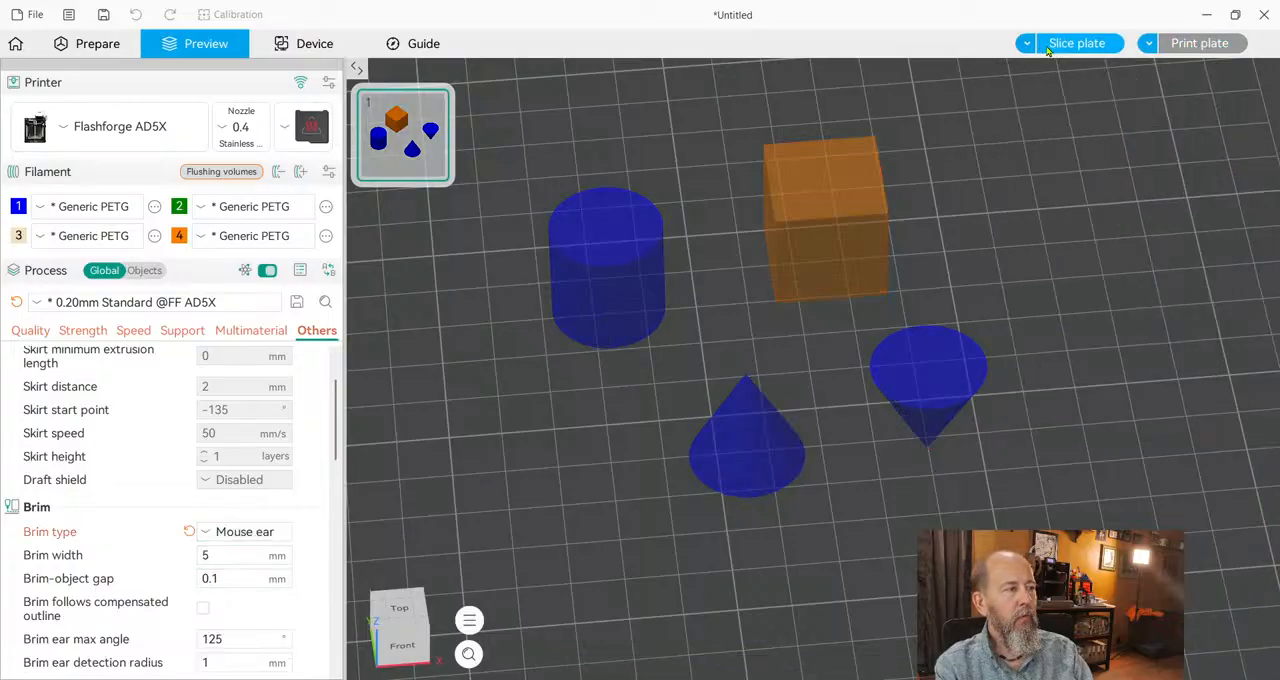
click(1044, 46)
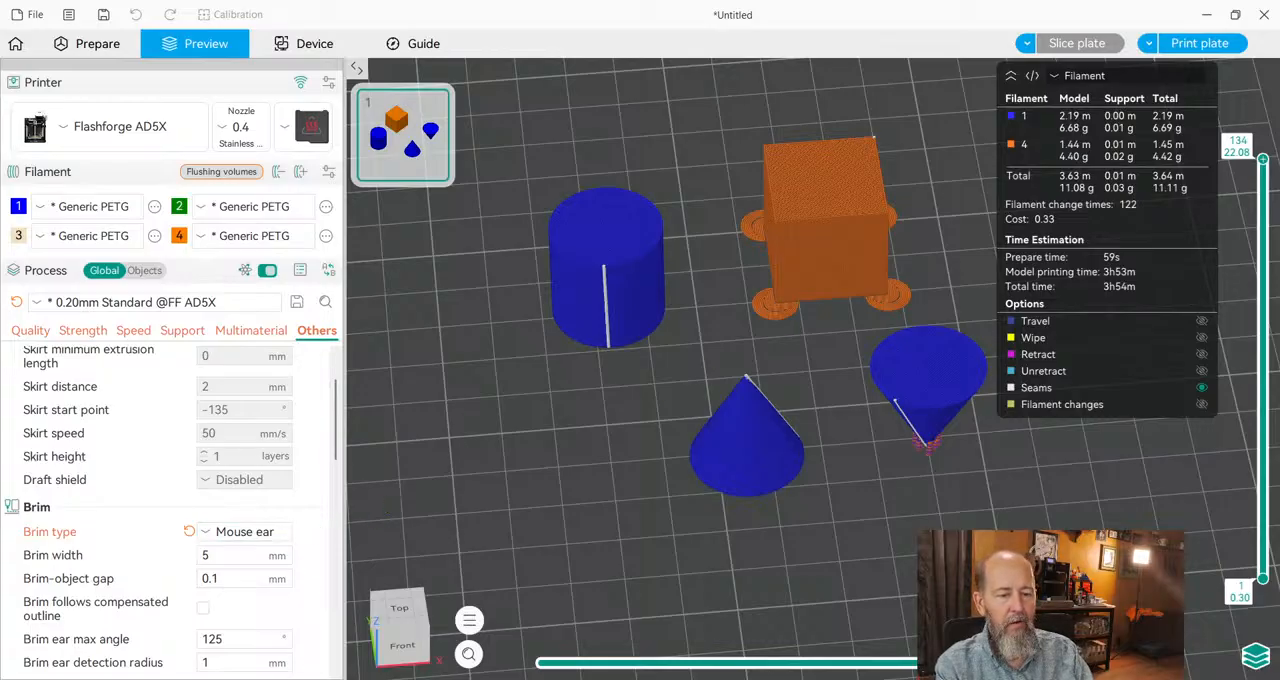
Set the brim type to No-brim and reslice the plate.
click(238, 656)
click(1095, 44)
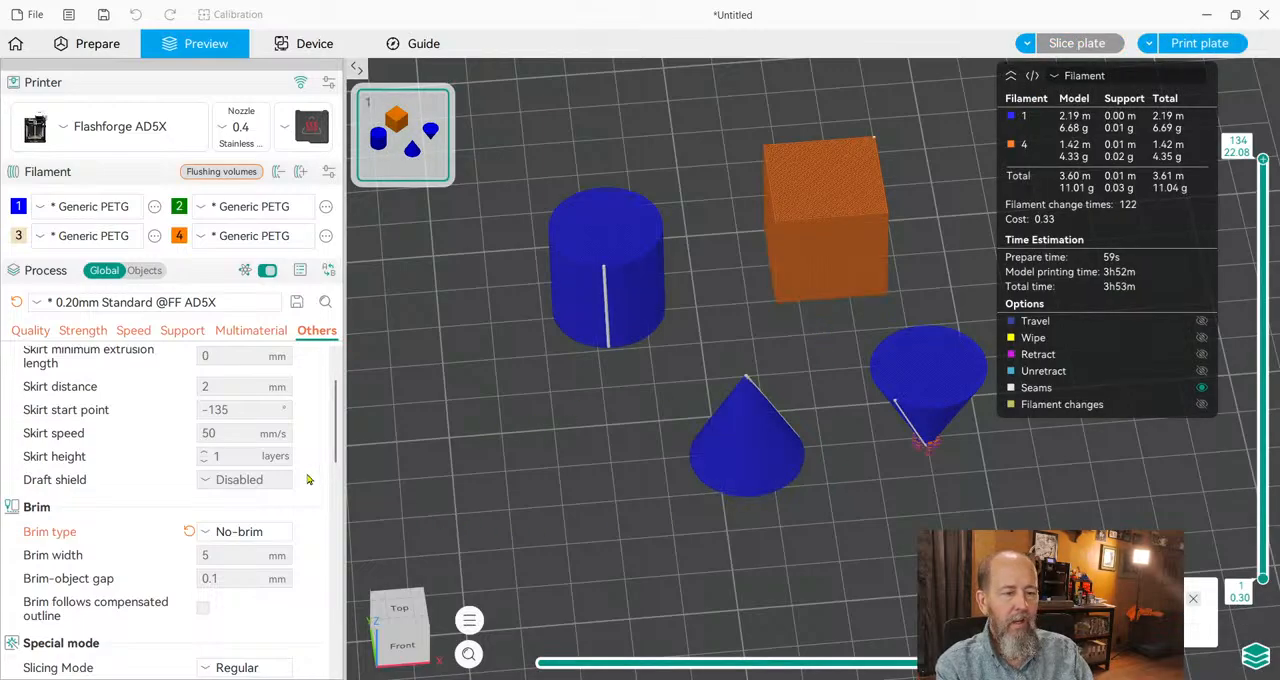
Examine the orange cube's smooth wall up close and set fuzzy skin to Contour.
scroll(293, 482, down, 3)
scroll(291, 482, down, 1)
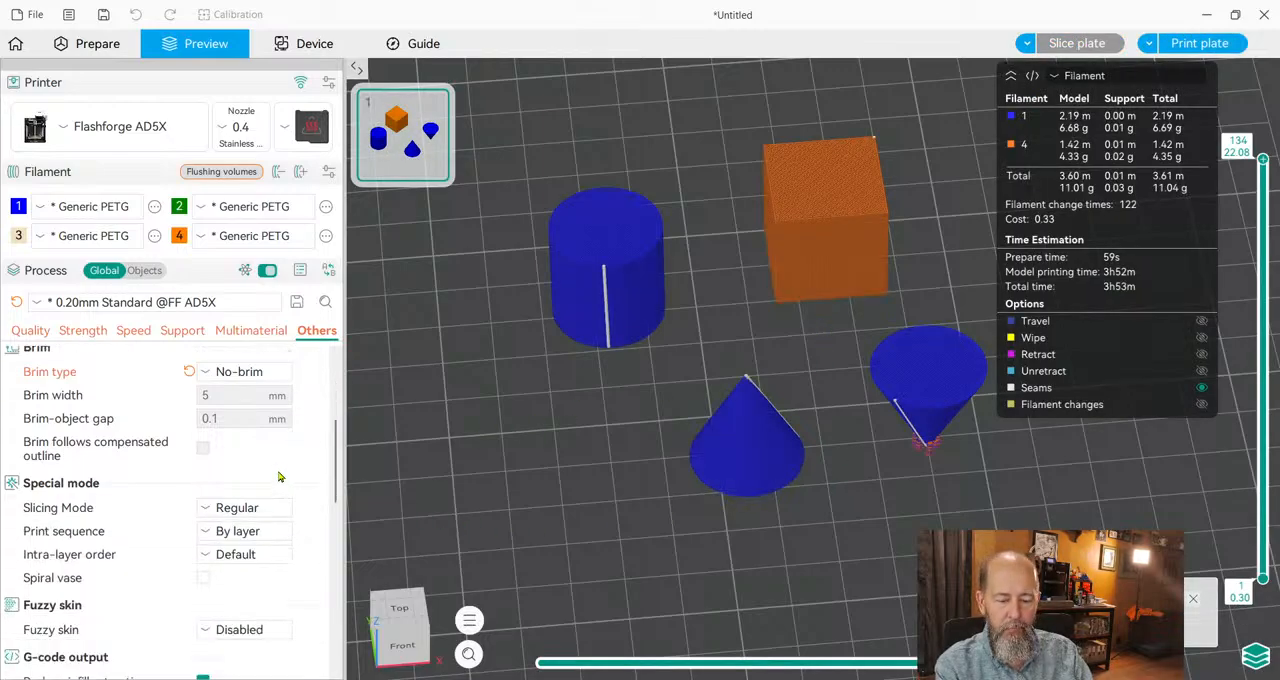
scroll(280, 477, down, 2)
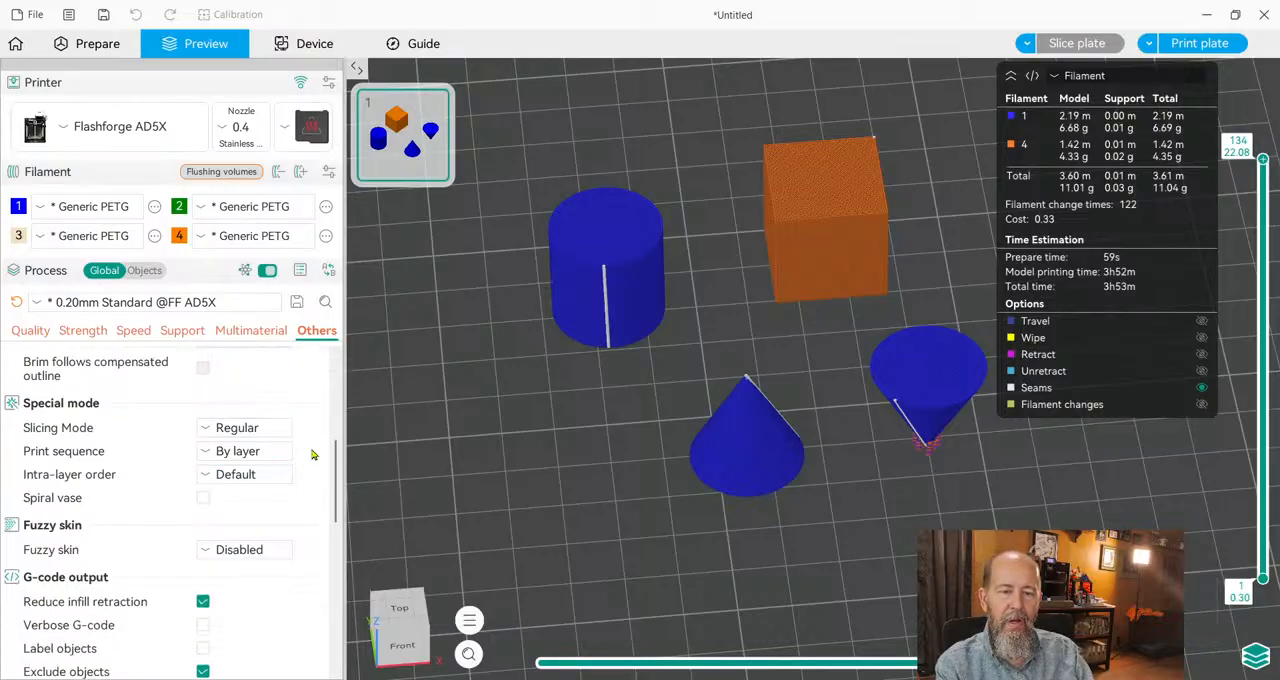
scroll(820, 283, up, 5)
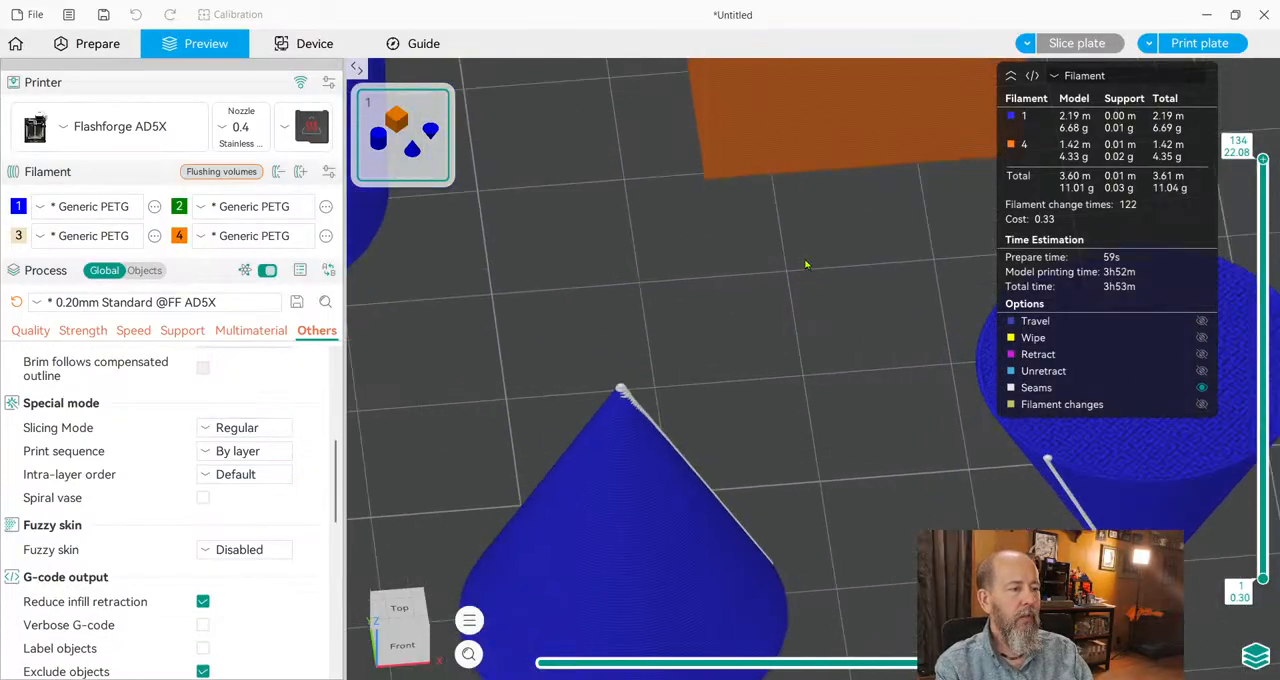
scroll(856, 178, up, 6)
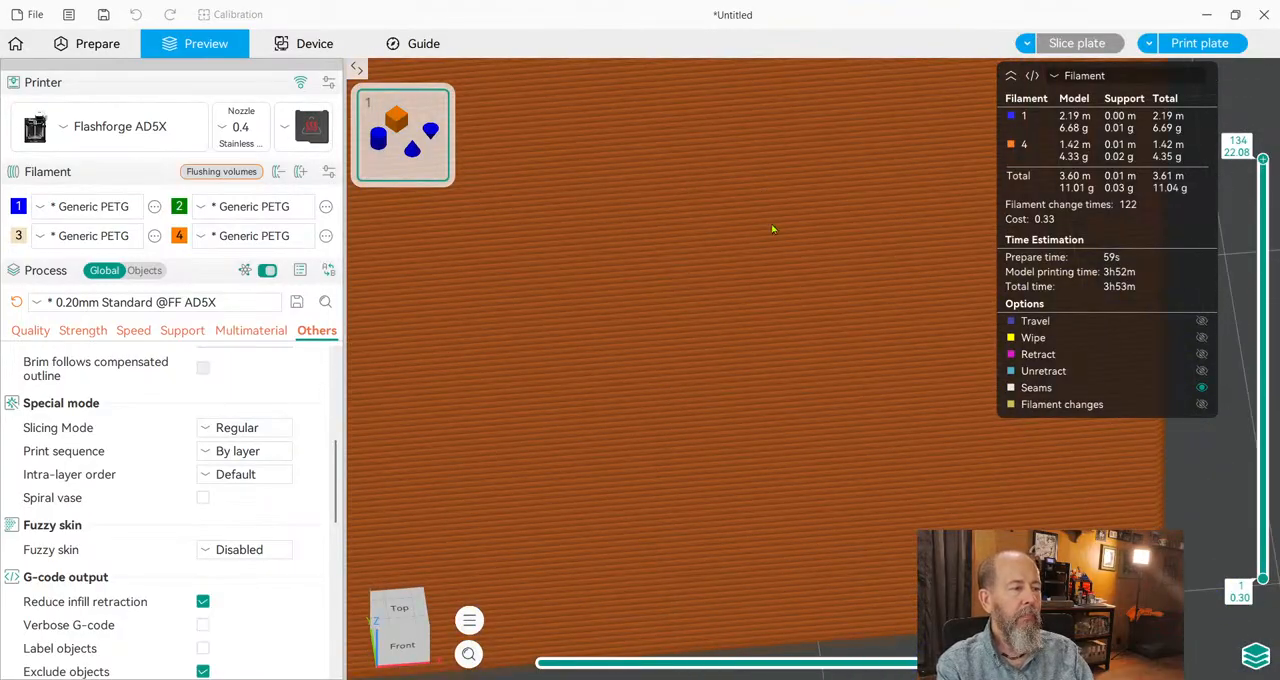
click(262, 600)
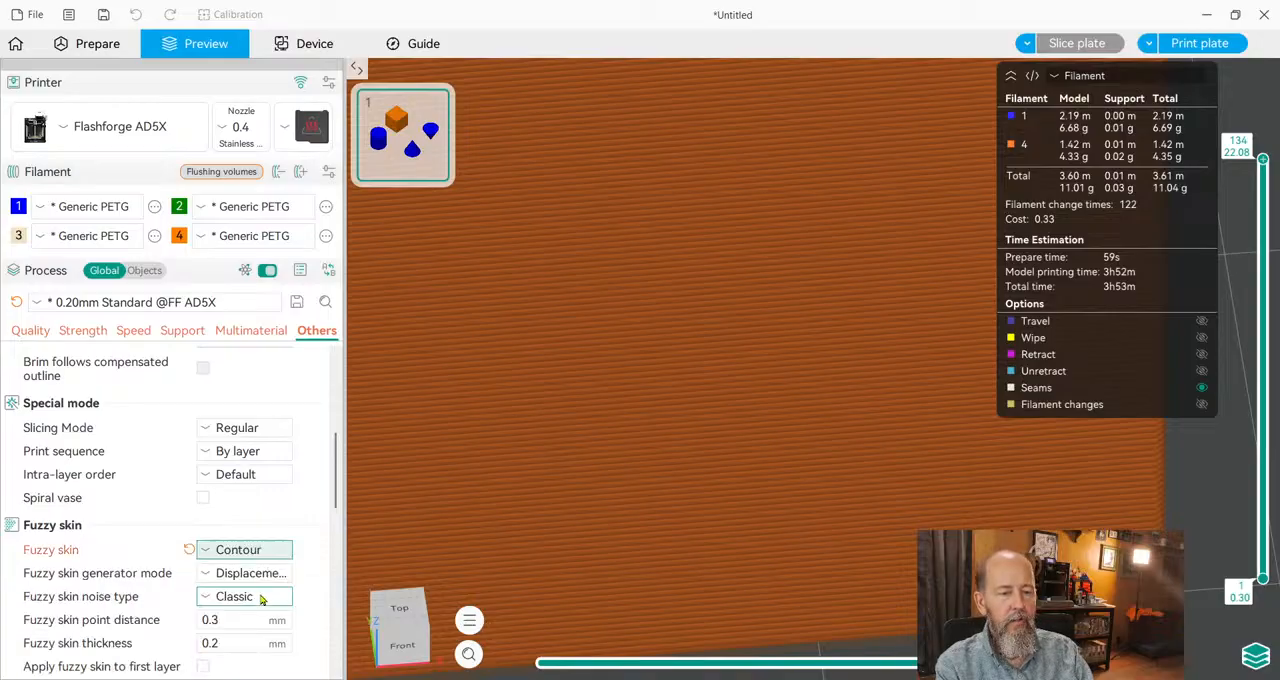
Go through the fuzzy skin point distance and thickness settings and reslice the plate with contour fuzzy skin.
scroll(708, 411, down, 3)
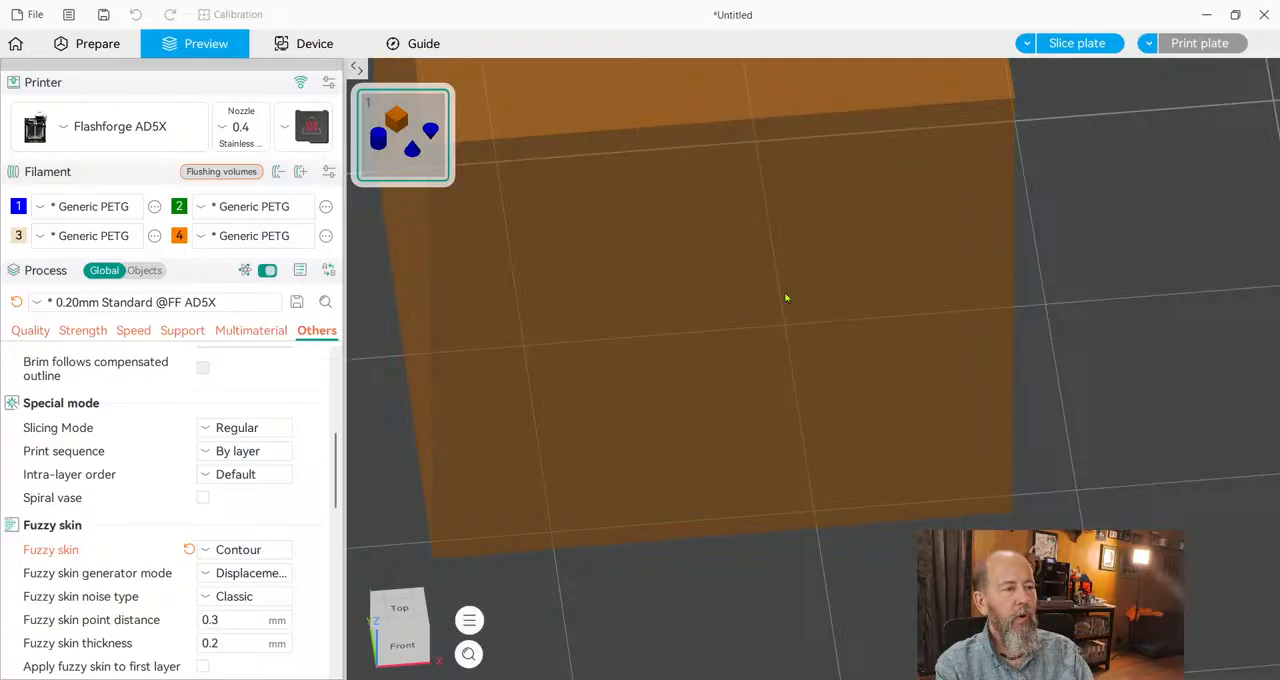
scroll(726, 283, up, 2)
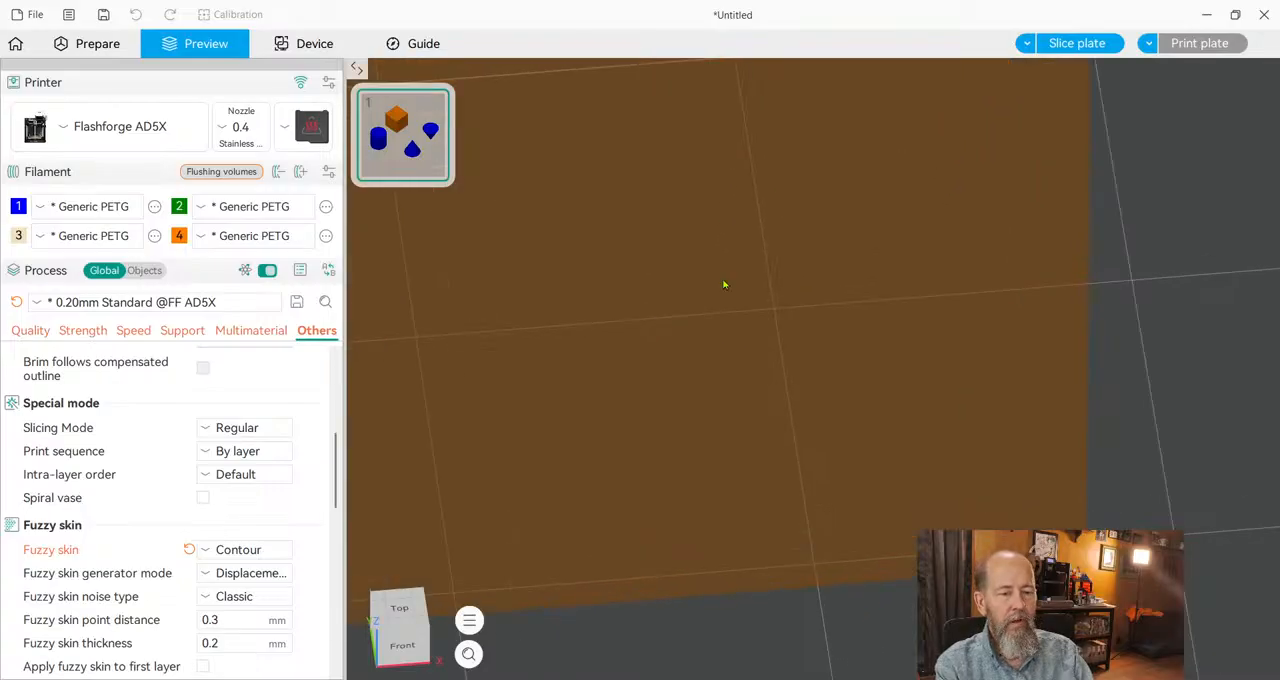
click(215, 621)
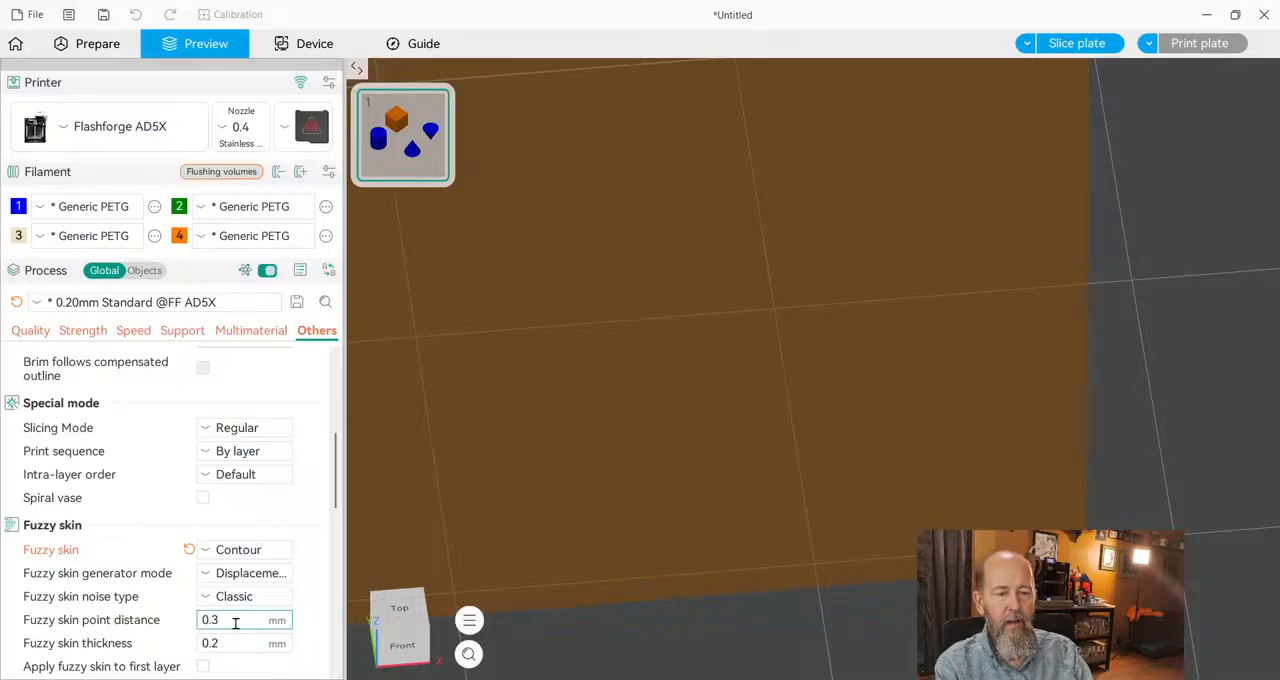
click(232, 644)
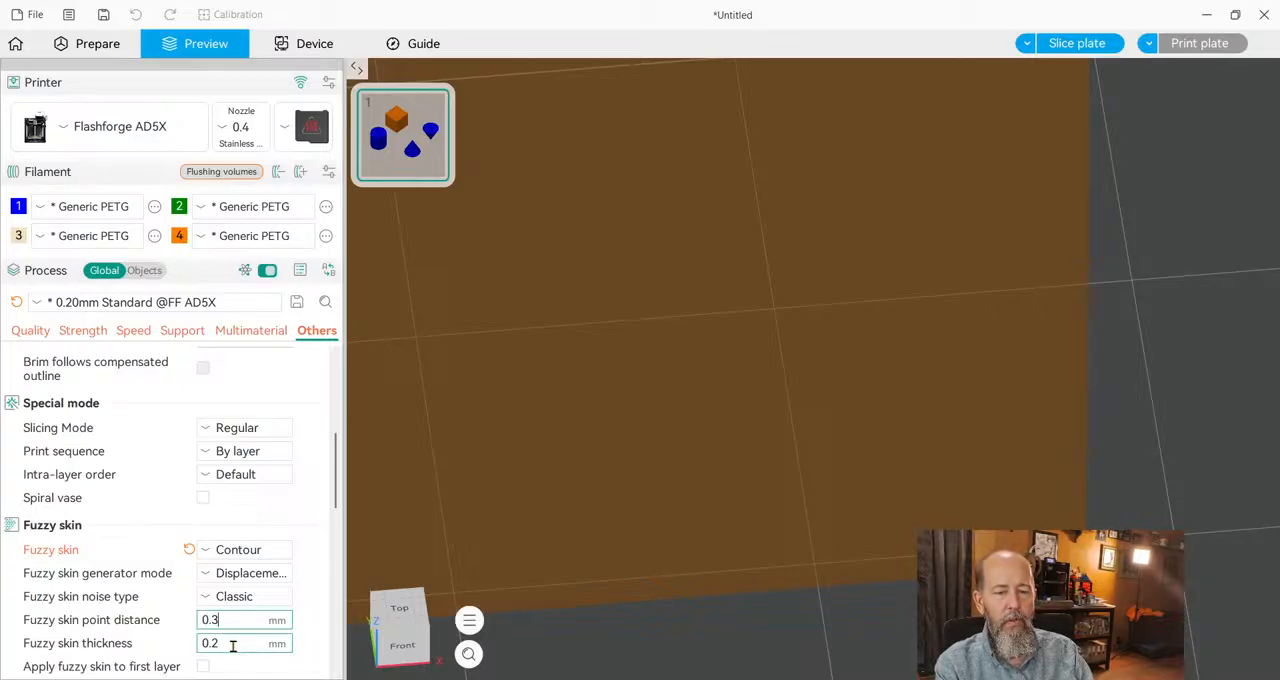
click(1095, 43)
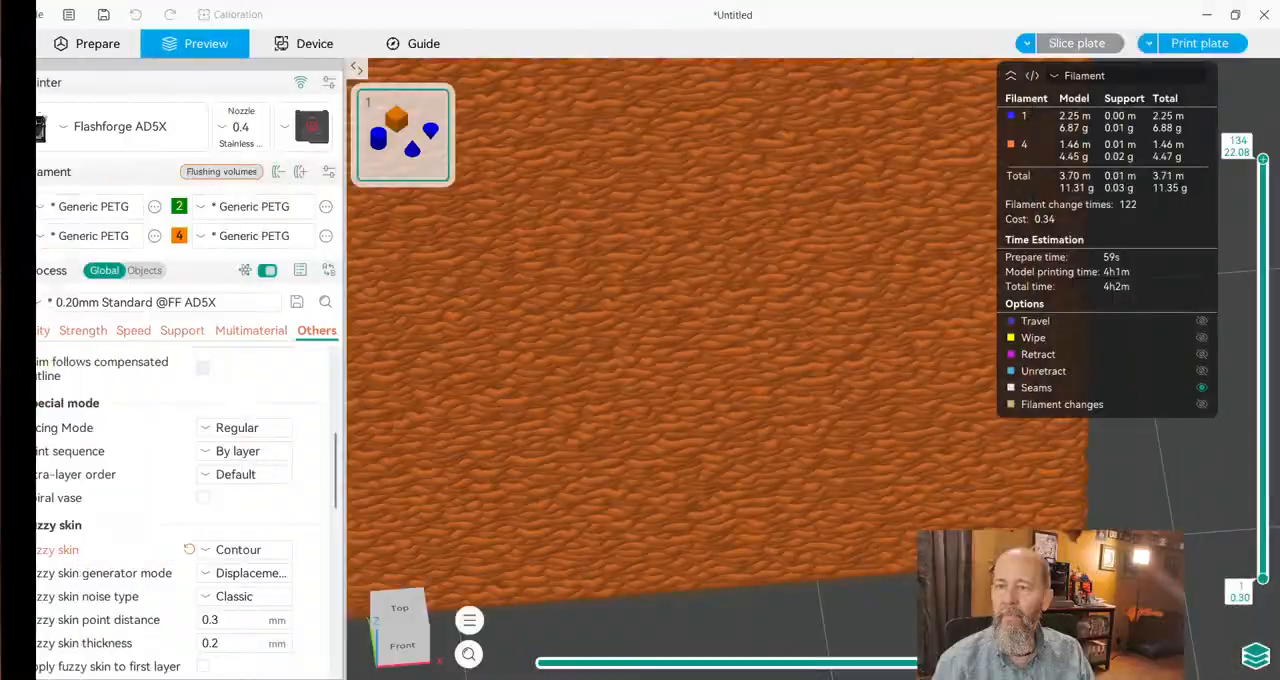
Examine the fuzzy skin texture on the orange cube and switch to the 26MAY2026-0.18mm Standard process preset.
scroll(813, 369, down, 8)
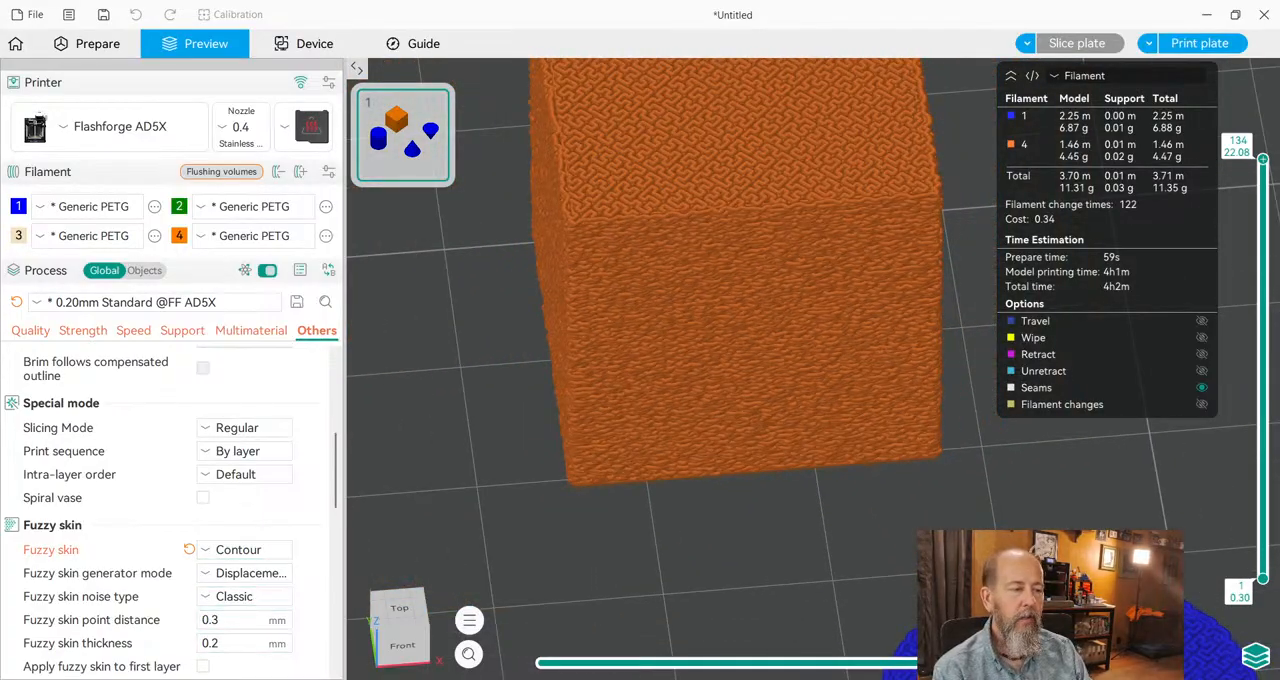
scroll(813, 369, down, 1)
scroll(813, 369, down, 2)
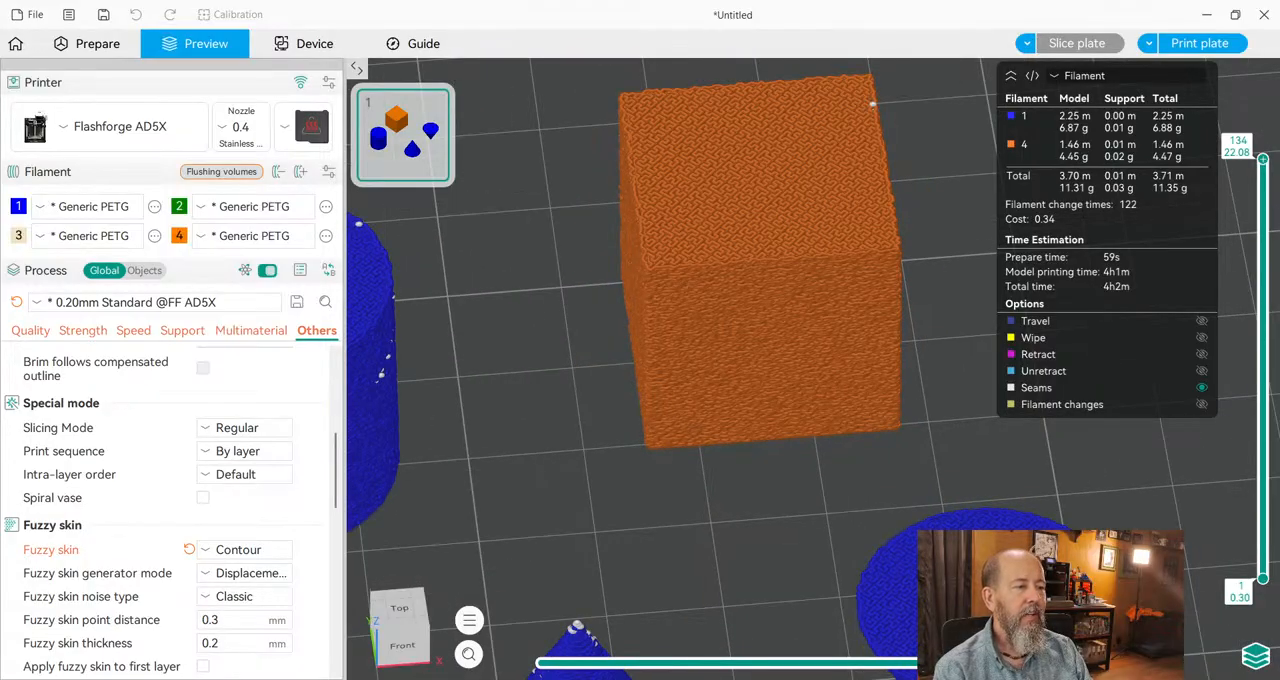
scroll(813, 369, up, 3)
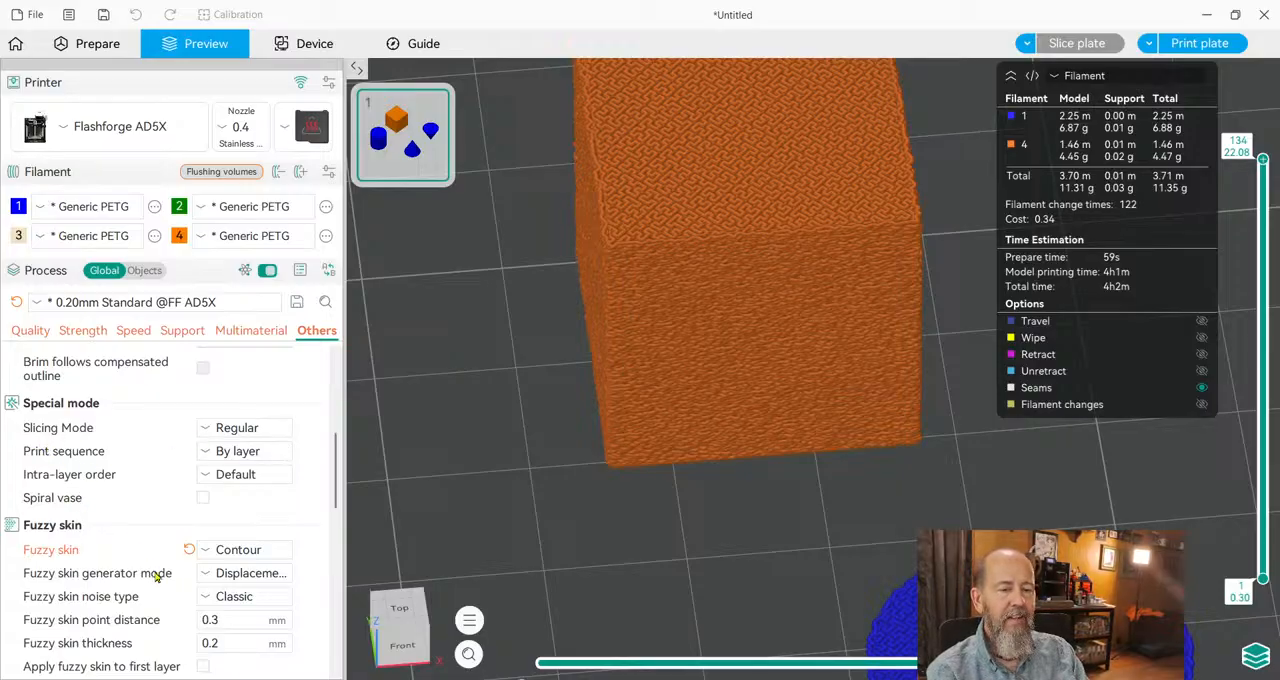
click(187, 550)
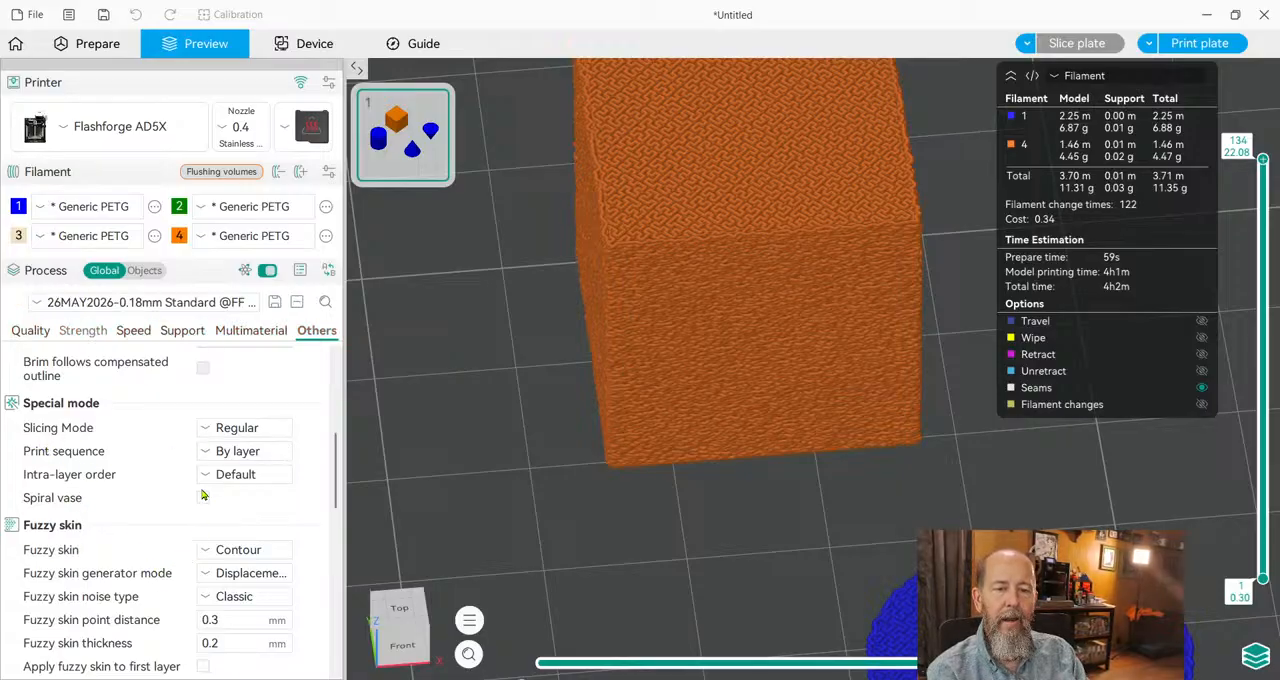